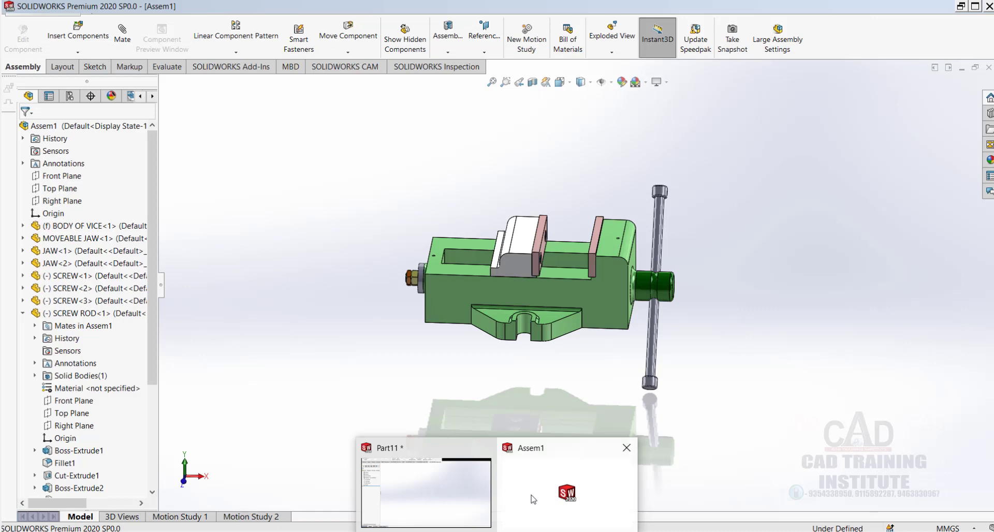
- Switch to the Assem1 assembly window and view the vice model from several angles
{"action": "left_click", "coordinate": [533, 499]}
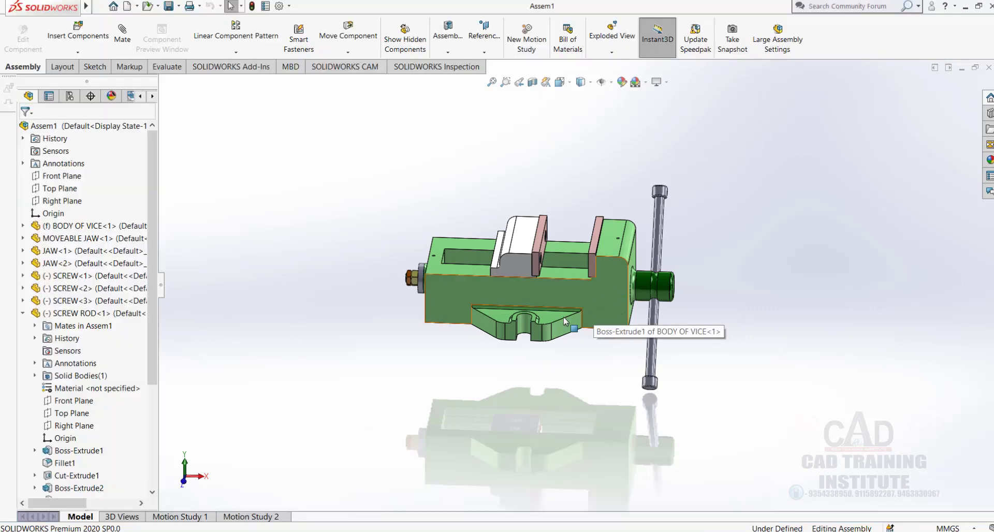
{"action": "middle_click_drag", "start_coordinate": [554, 337], "coordinate": [597, 368]}
{"action": "scroll", "coordinate": [516, 350], "scroll_direction": "up", "scroll_amount": 1}
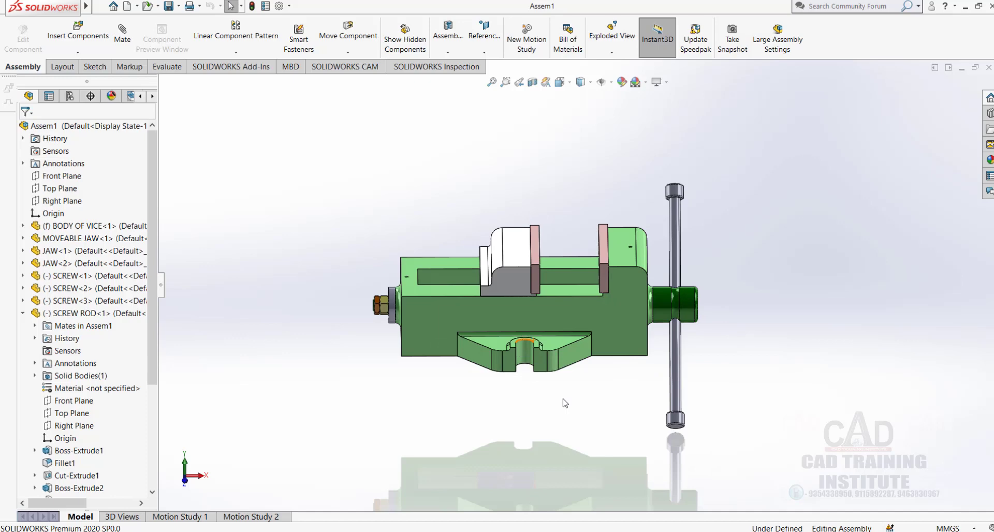
{"action": "middle_click_drag", "start_coordinate": [588, 402], "coordinate": [565, 402]}
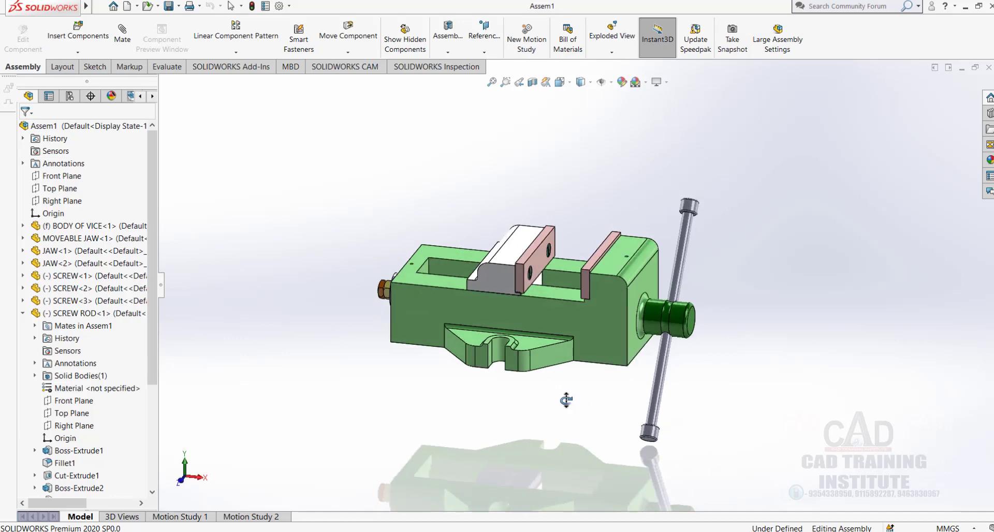
- Make a drawing from the vice assembly on a standard A3 (ISO) sheet with the sheet format displayed
{"action": "mouse_move", "coordinate": [86, 4]}
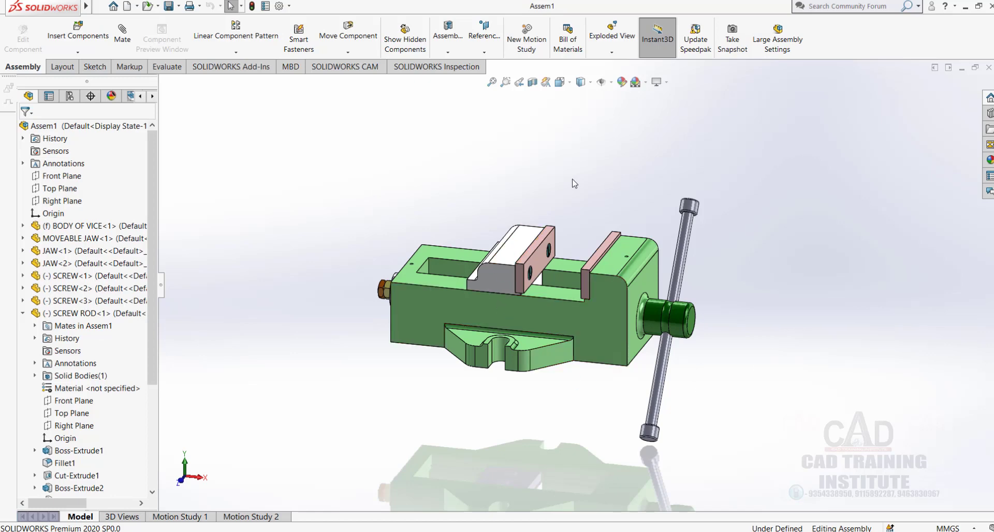
{"action": "left_click", "coordinate": [99, 7]}
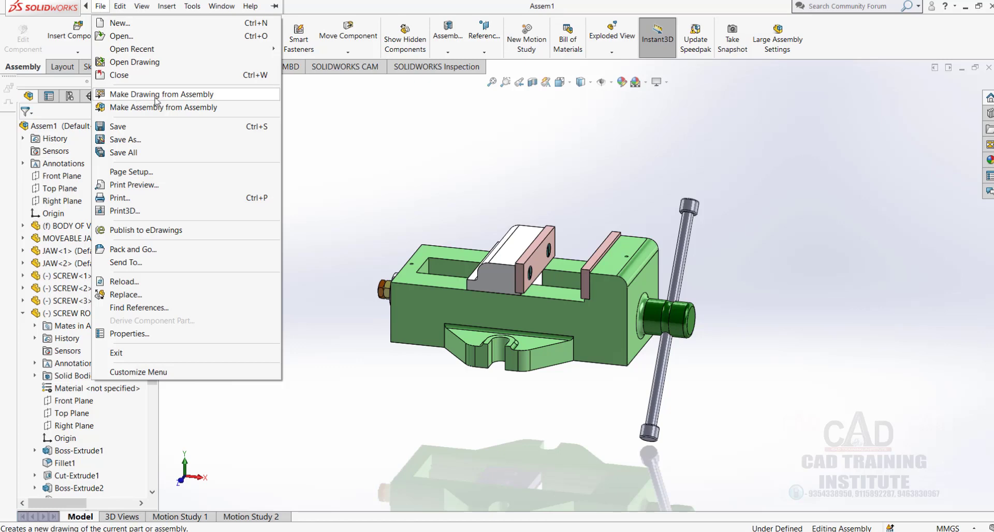
{"action": "left_click", "coordinate": [185, 98]}
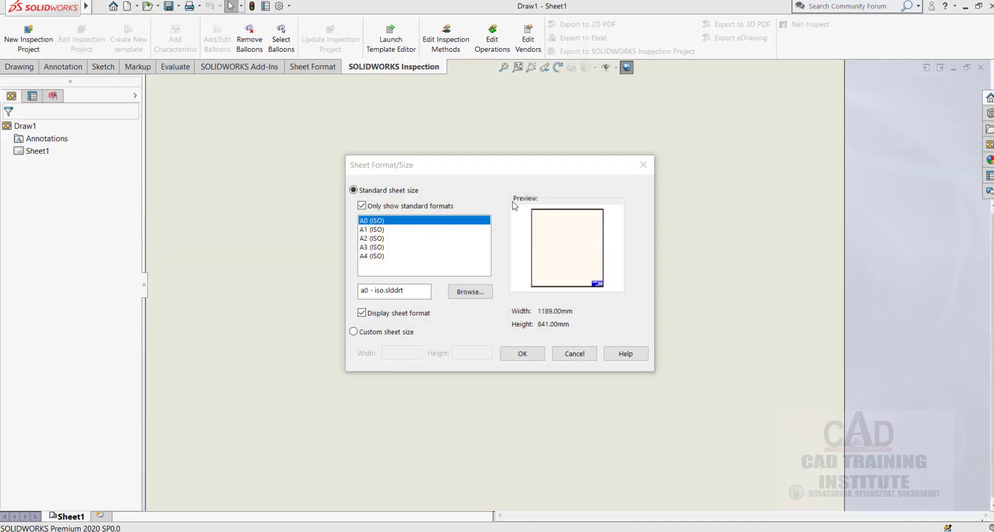
{"action": "left_click", "coordinate": [370, 257]}
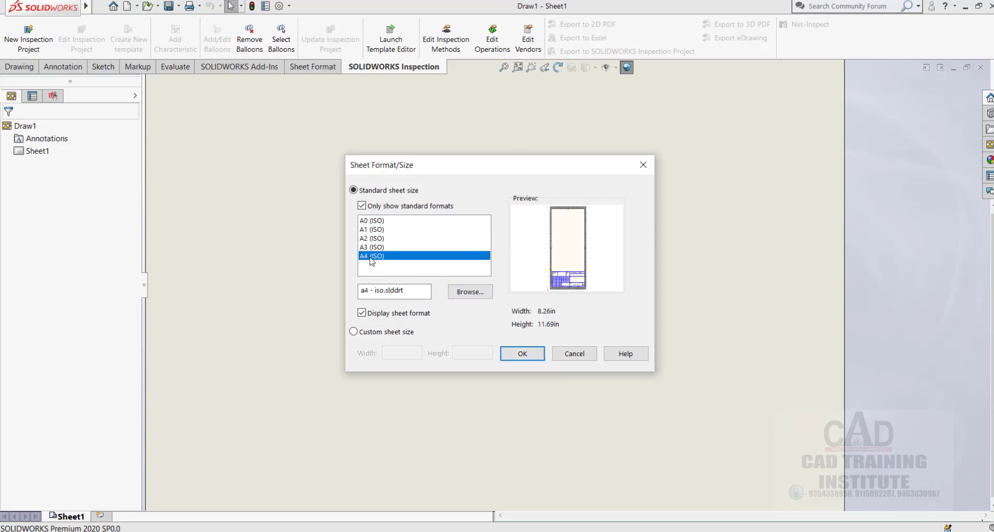
{"action": "left_click", "coordinate": [371, 248]}
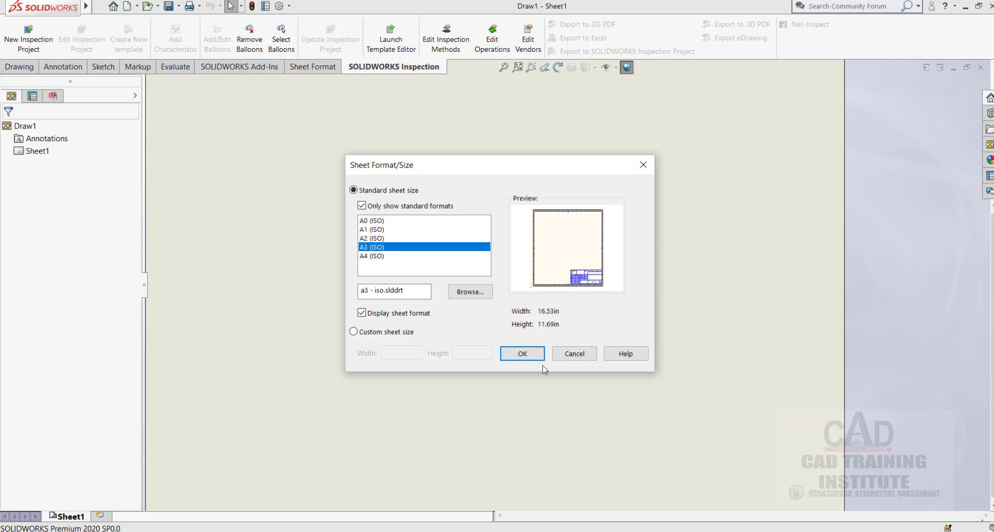
{"action": "left_click", "coordinate": [523, 354]}
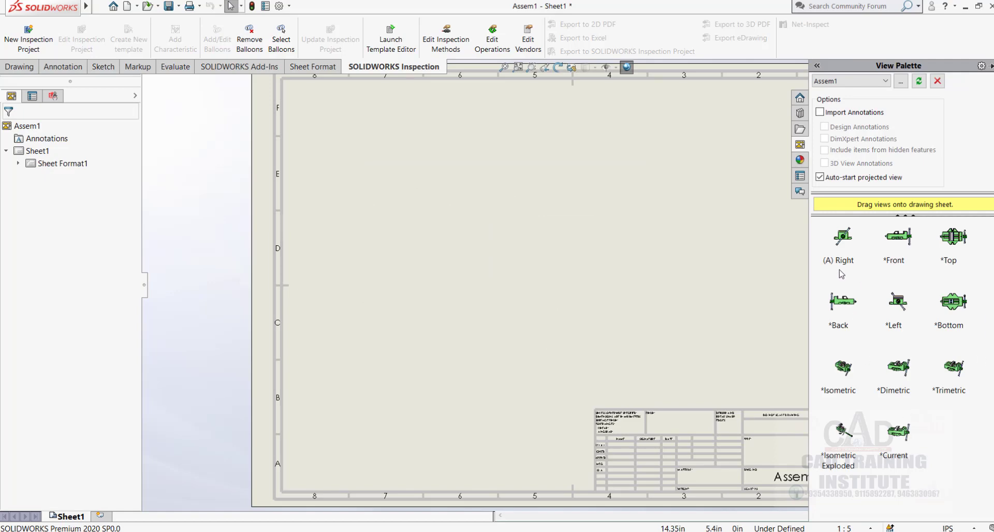
- Place the isometric view of the vice assembly near the middle of the drawing sheet
{"action": "scroll", "coordinate": [399, 376], "scroll_direction": "up", "scroll_amount": 5}
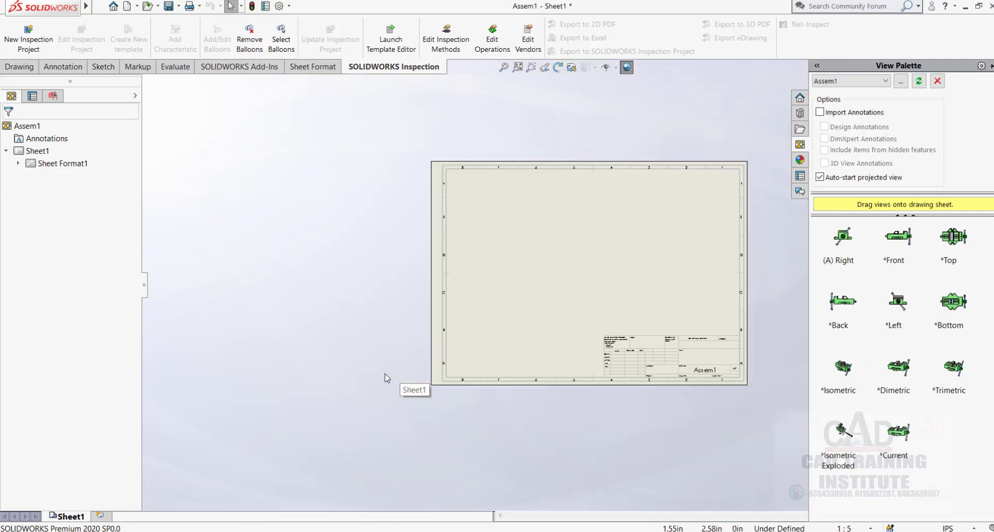
{"action": "scroll", "coordinate": [765, 294], "scroll_direction": "down", "scroll_amount": 2}
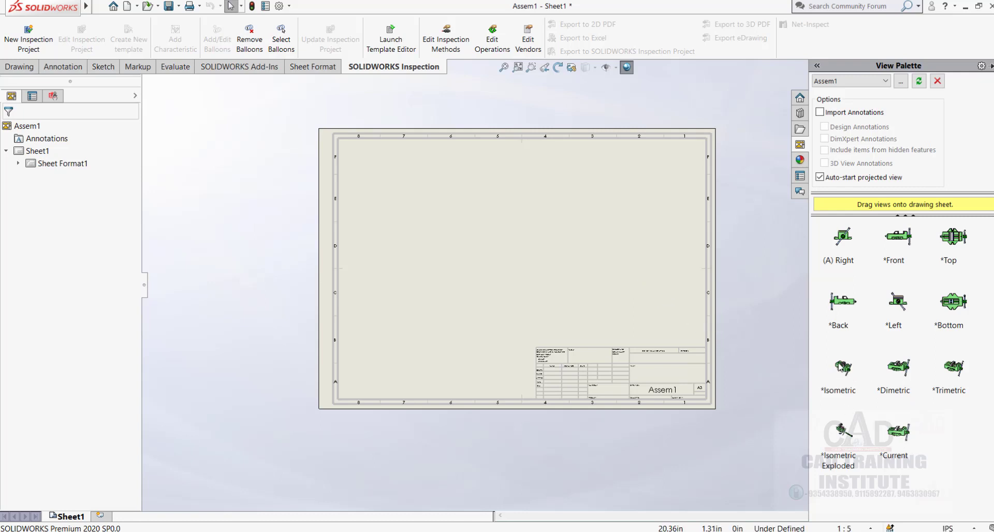
{"action": "mouse_move", "coordinate": [843, 369]}
{"action": "left_mouse_down"}
{"action": "mouse_move", "coordinate": [701, 330]}
{"action": "mouse_move", "coordinate": [533, 253]}
{"action": "mouse_move", "coordinate": [551, 276]}
{"action": "left_mouse_up"}
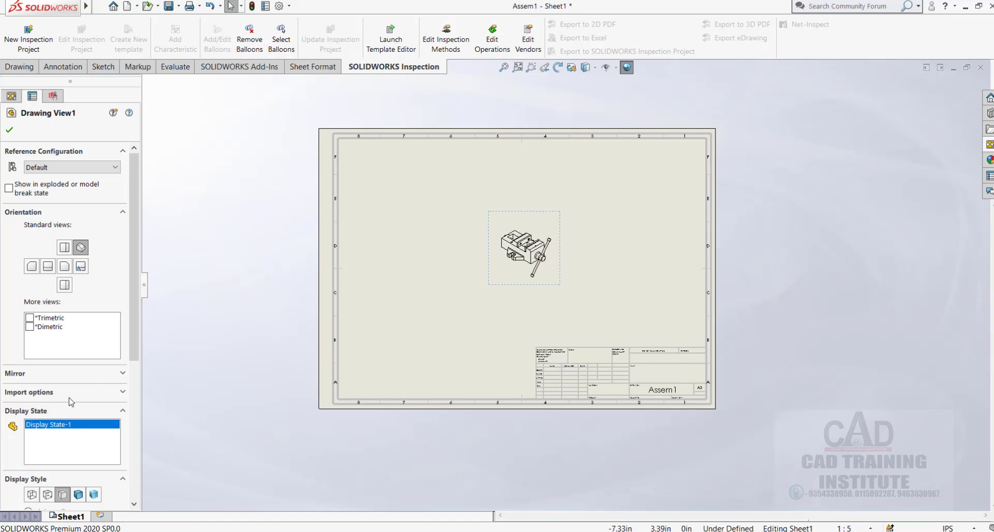
- Set the isometric view to a custom scale of 1:2 and the Shaded With Edges display style
{"action": "left_click_drag", "start_coordinate": [135, 323], "coordinate": [132, 407]}
{"action": "left_click", "coordinate": [28, 410]}
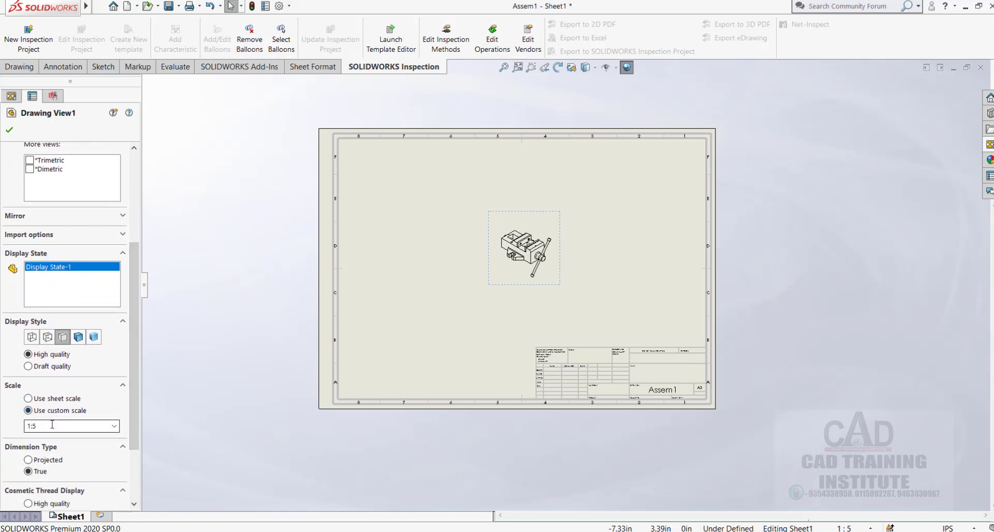
{"action": "left_click", "coordinate": [115, 426]}
{"action": "left_click", "coordinate": [52, 438]}
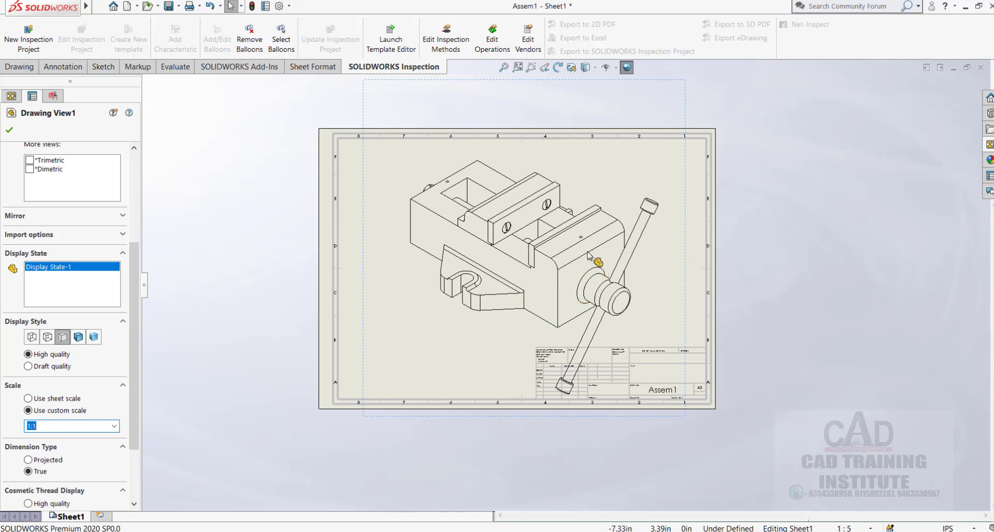
{"action": "left_click", "coordinate": [114, 426]}
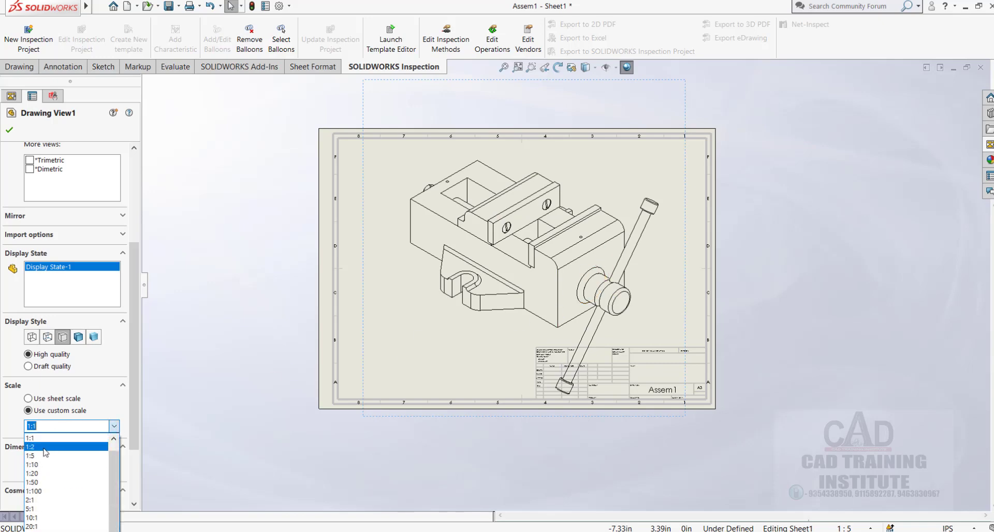
{"action": "left_click", "coordinate": [51, 448]}
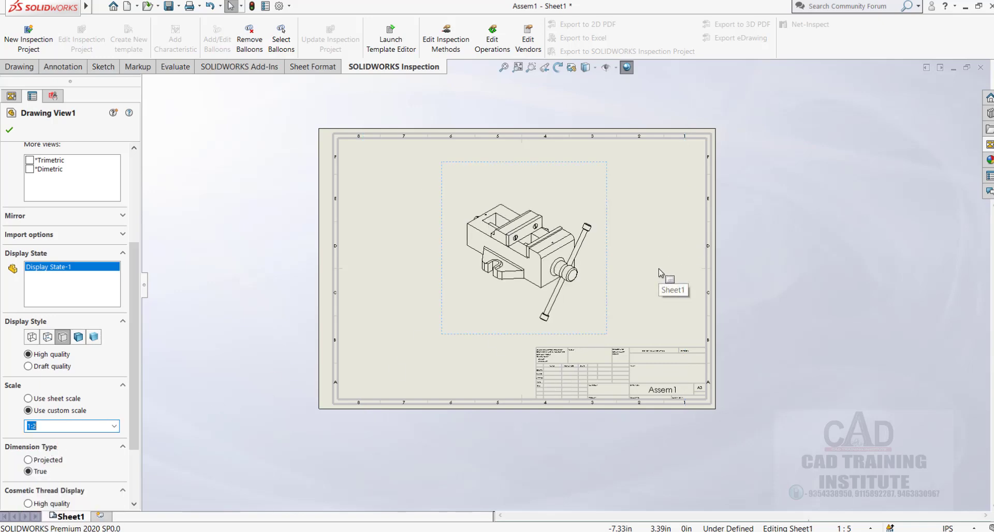
{"action": "left_click", "coordinate": [79, 337]}
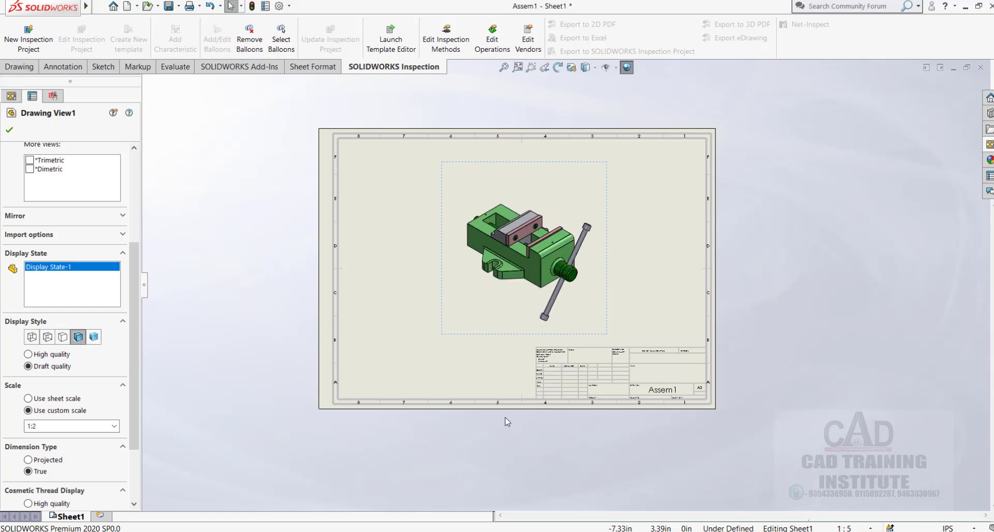
{"action": "left_click", "coordinate": [10, 130]}
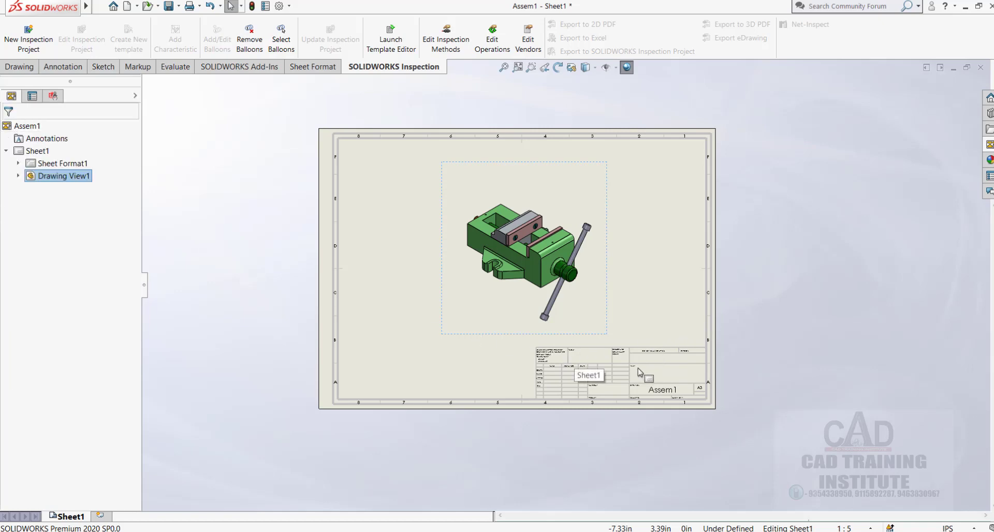
{"action": "left_click", "coordinate": [678, 261]}
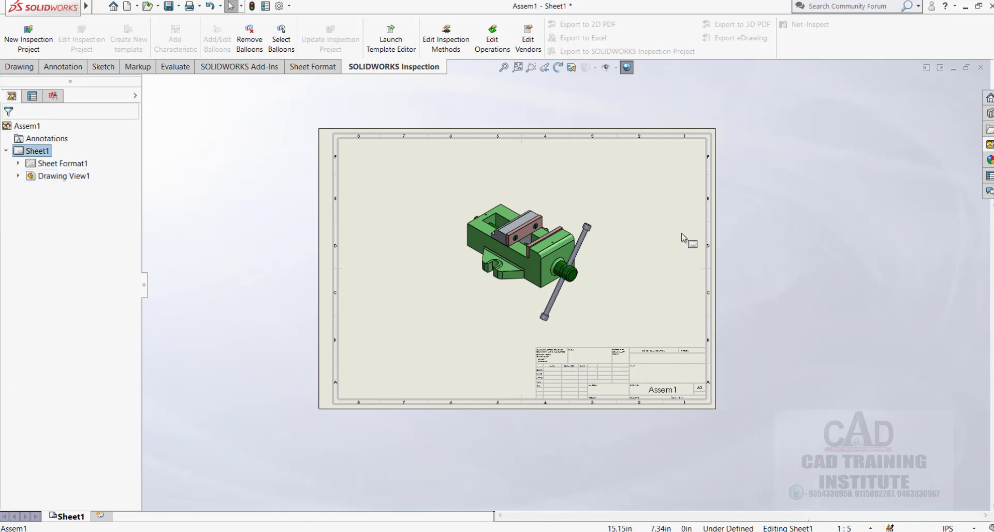
- Edit the sheet format to delete the whole title block, and return to the drawing sheet
{"action": "right_click", "coordinate": [625, 359]}
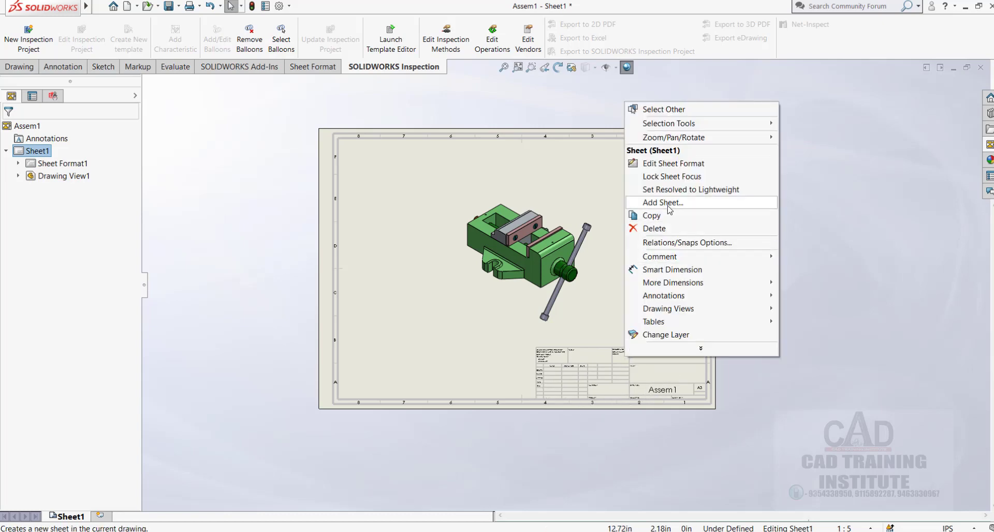
{"action": "left_click", "coordinate": [669, 163]}
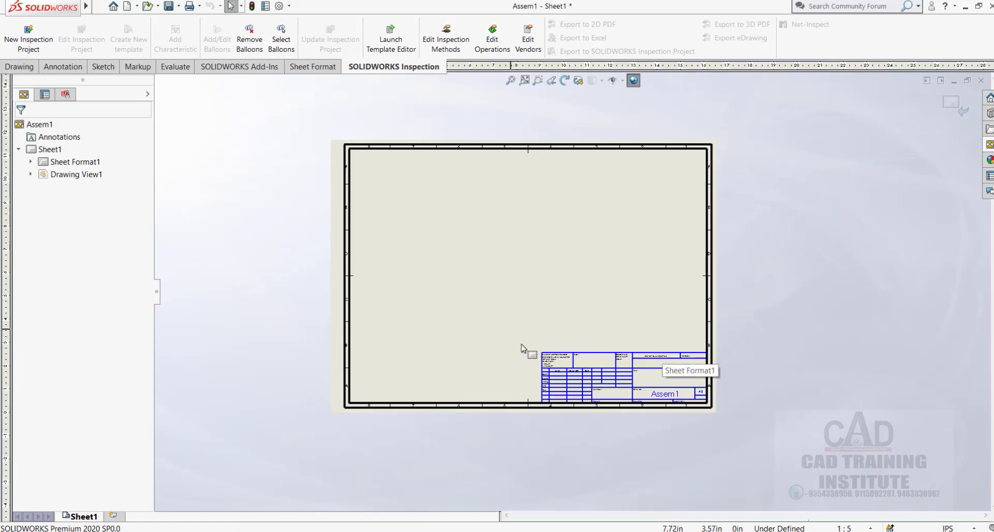
{"action": "left_click_drag", "start_coordinate": [511, 329], "coordinate": [740, 449]}
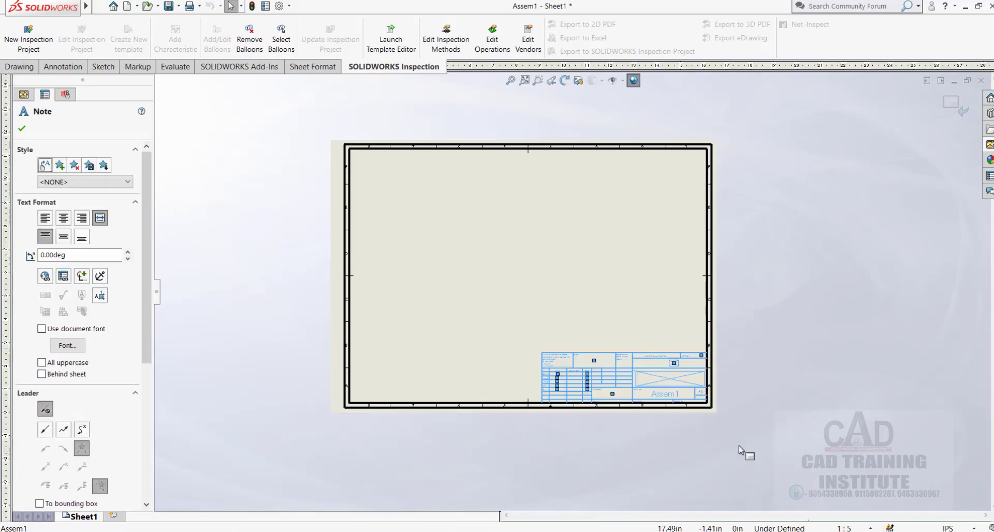
{"action": "key", "text": "Delete"}
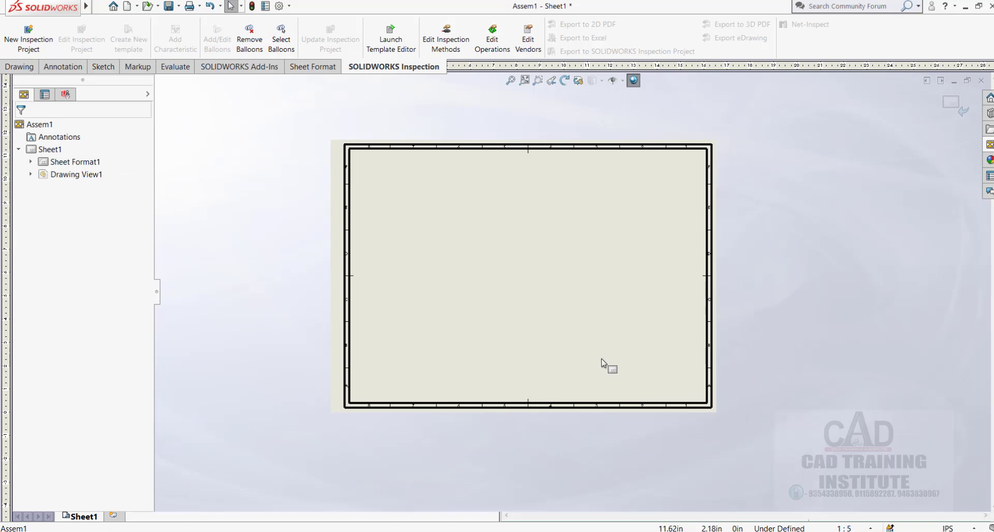
{"action": "left_click", "coordinate": [950, 107]}
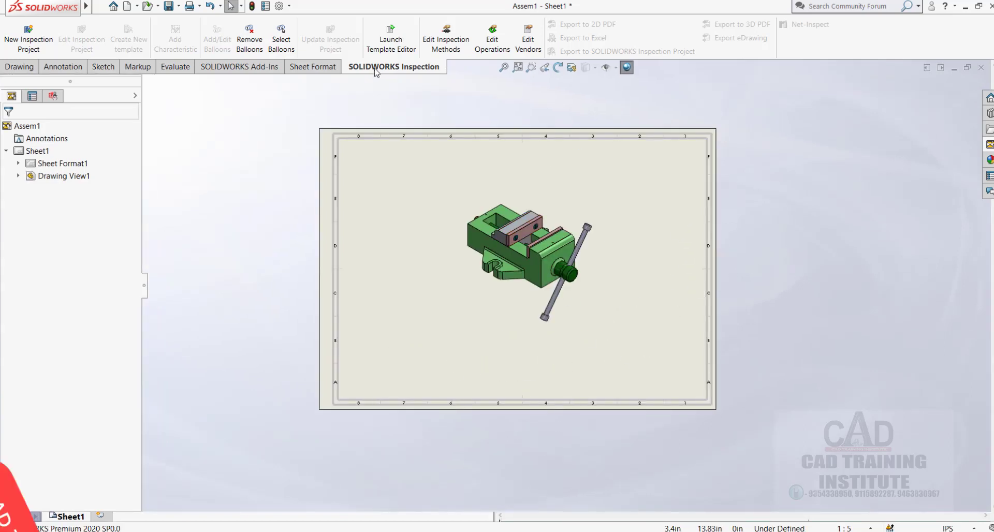
- Start a note annotation in the empty area below and to the left of the vice view
{"action": "left_click", "coordinate": [102, 68]}
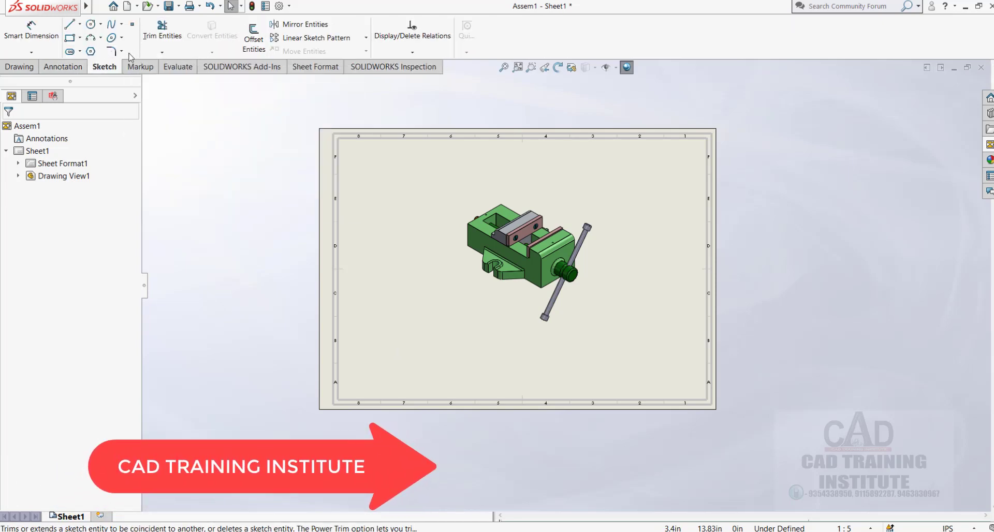
{"action": "left_click", "coordinate": [63, 66]}
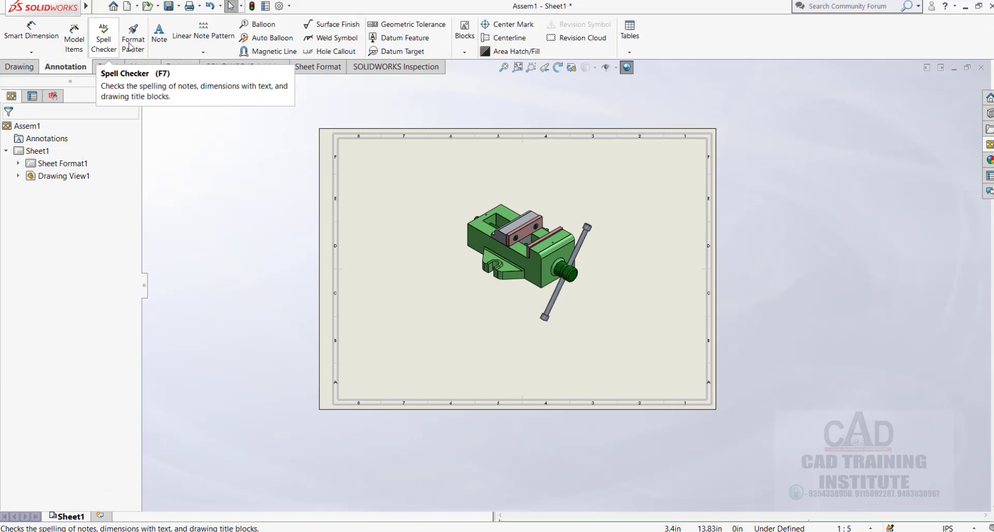
{"action": "left_click", "coordinate": [159, 36]}
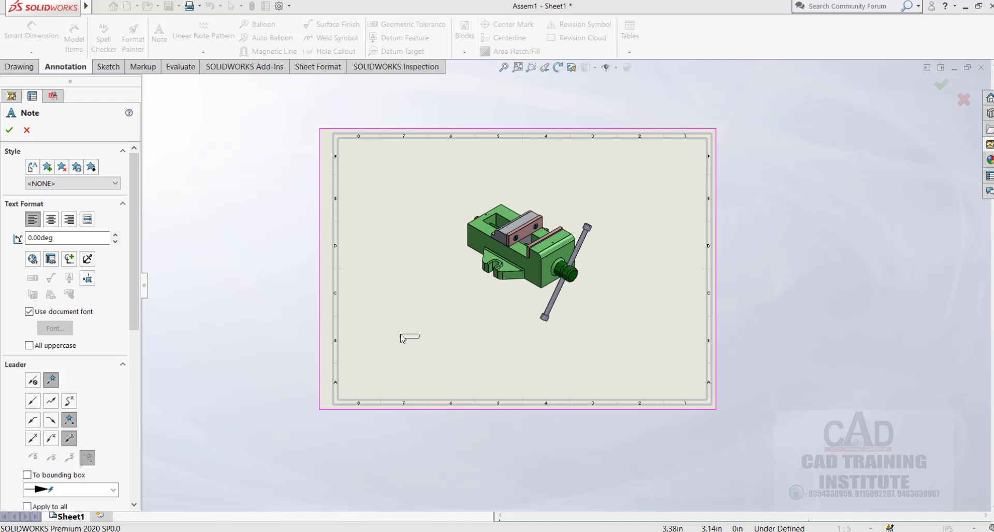
{"action": "left_click", "coordinate": [402, 338]}
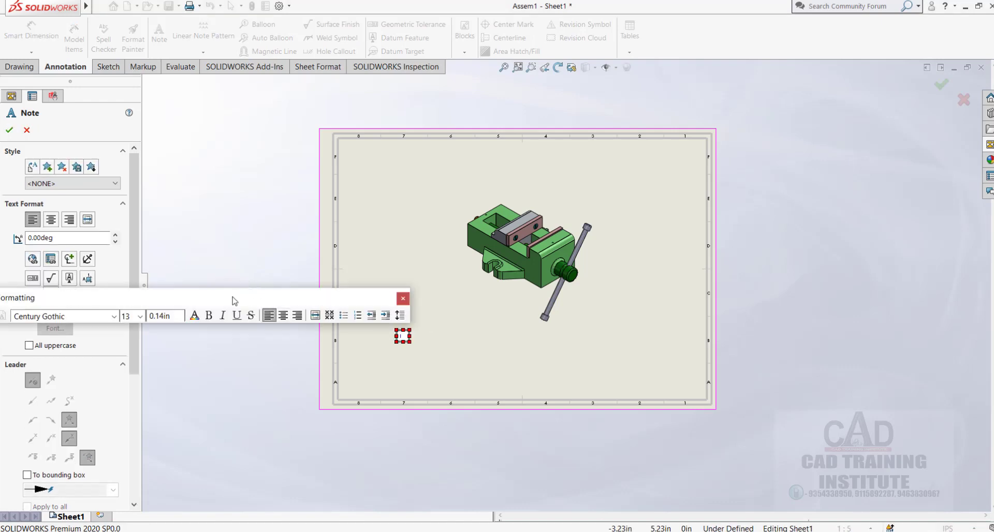
- Format the empty note's text as red, bold and size 72
{"action": "left_click_drag", "start_coordinate": [234, 300], "coordinate": [427, 218]}
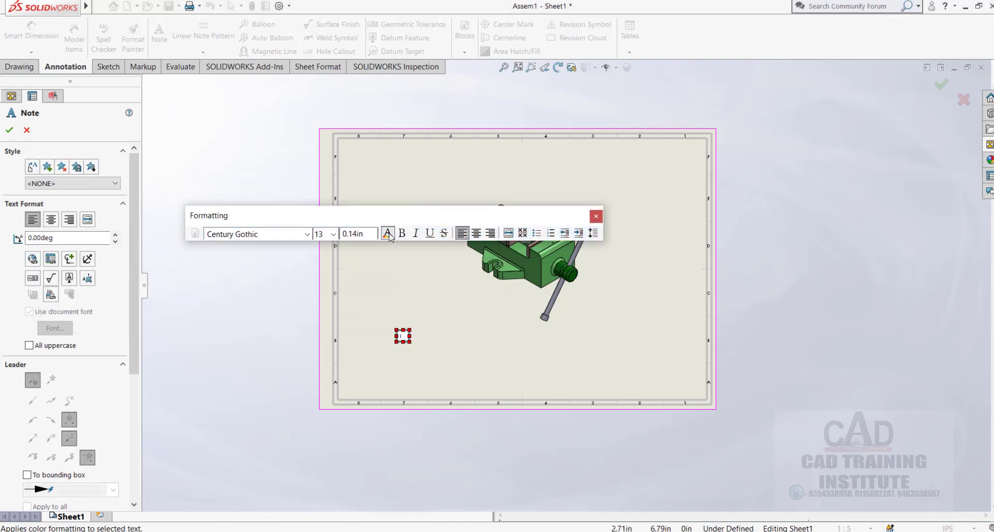
{"action": "left_click", "coordinate": [387, 233]}
{"action": "left_click", "coordinate": [445, 198]}
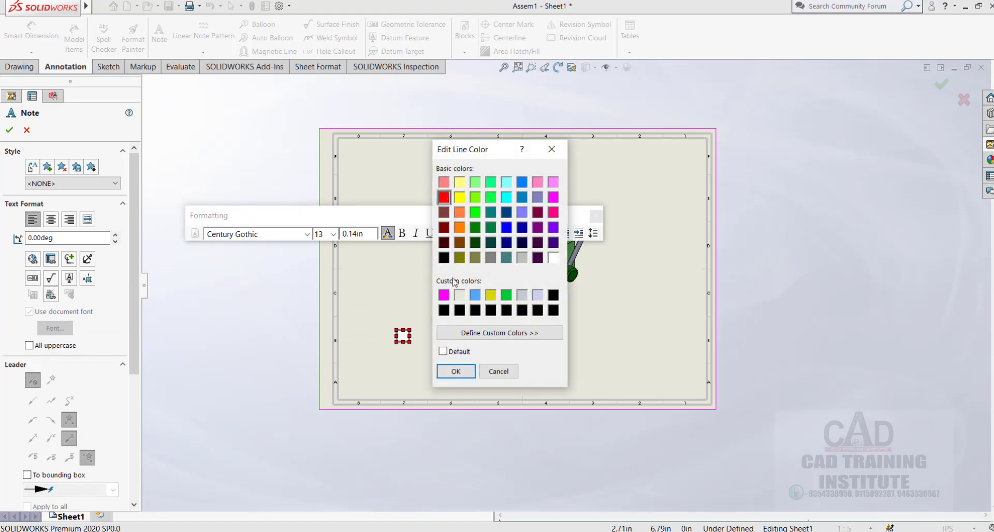
{"action": "left_click", "coordinate": [456, 371]}
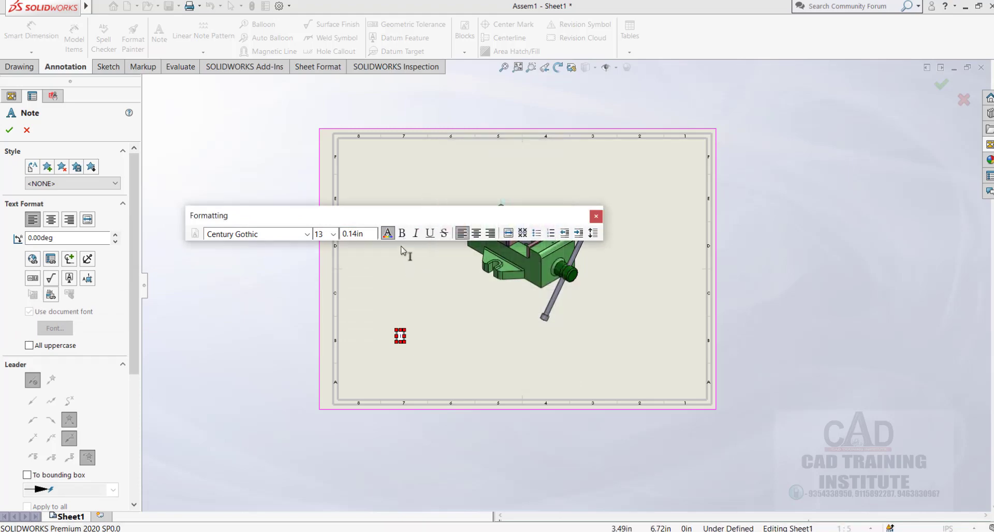
{"action": "left_click", "coordinate": [334, 236]}
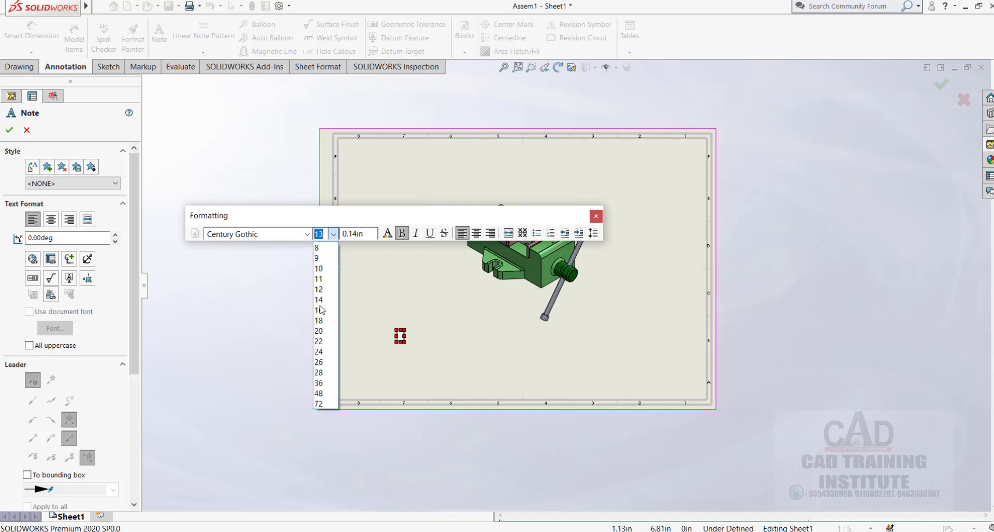
{"action": "left_click", "coordinate": [324, 405]}
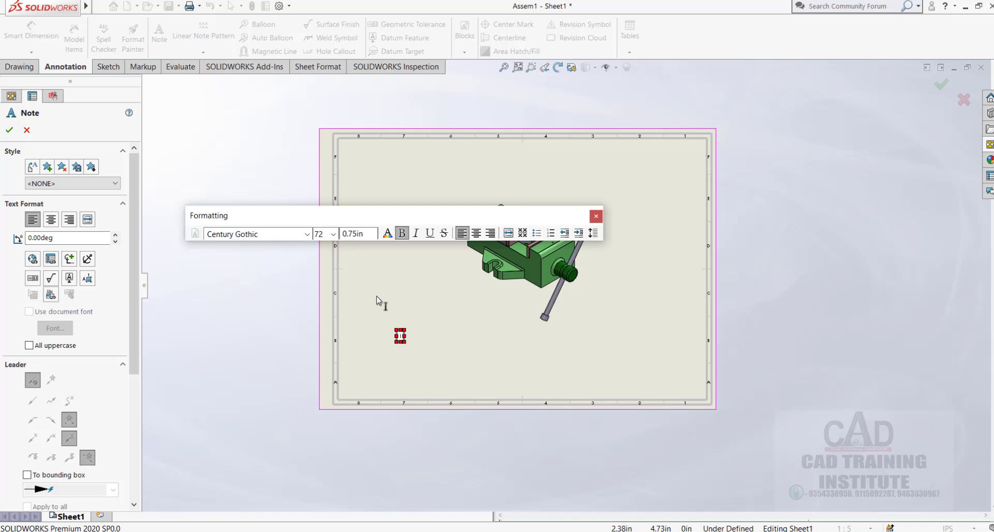
- Clear the stray lowercase letter and enter "Benchvice" as the note text
{"action": "type", "text": "b"}
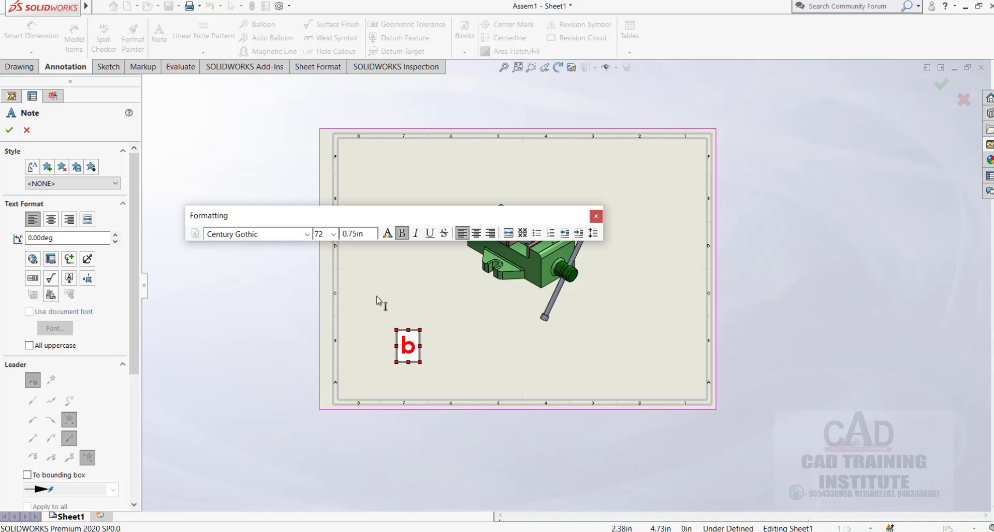
{"action": "key", "text": "BackSpace"}
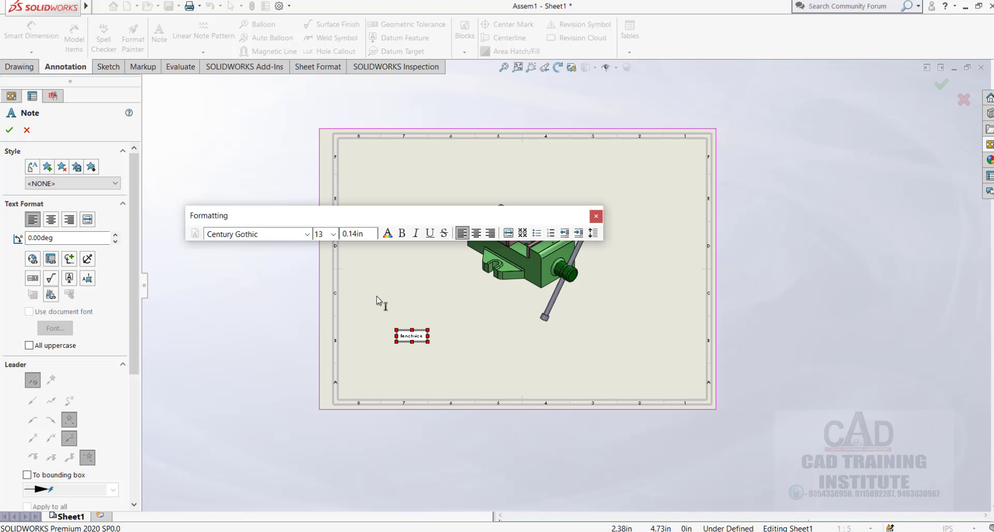
- Complete the note text as "Benchvice Assembly", and format it blue, bold and size 72
{"action": "type", "text": "mbly"}
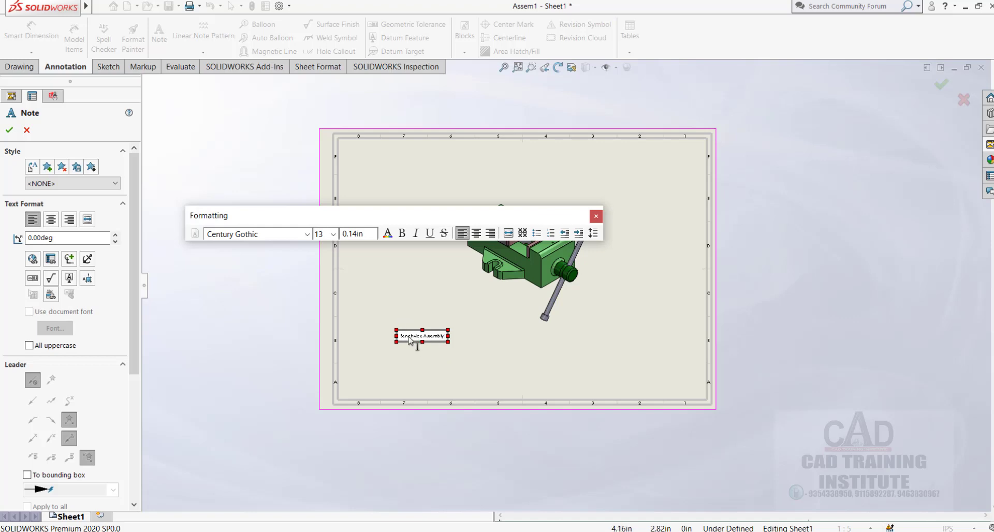
{"action": "mouse_move", "coordinate": [448, 329]}
{"action": "left_mouse_down"}
{"action": "mouse_move", "coordinate": [473, 312]}
{"action": "mouse_move", "coordinate": [407, 313]}
{"action": "mouse_move", "coordinate": [450, 320]}
{"action": "left_mouse_up"}
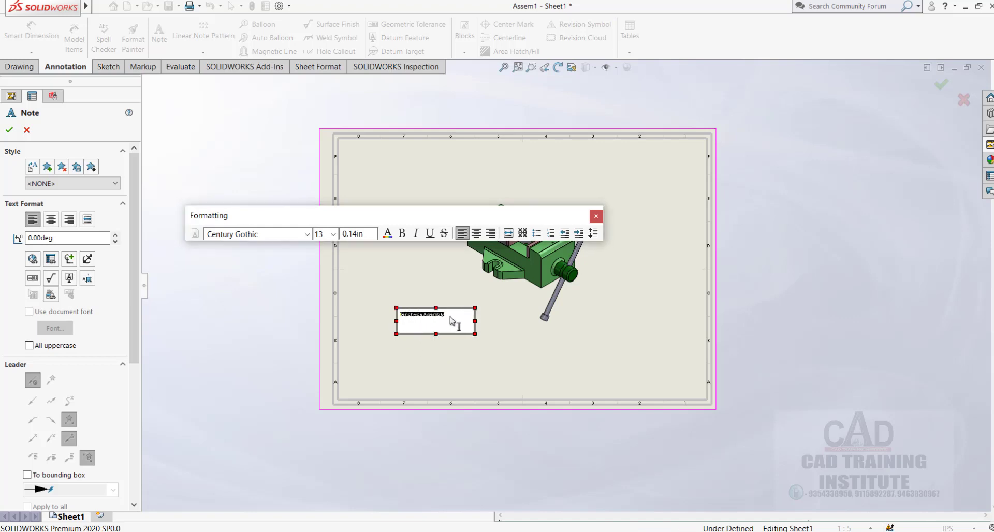
{"action": "left_click", "coordinate": [387, 234]}
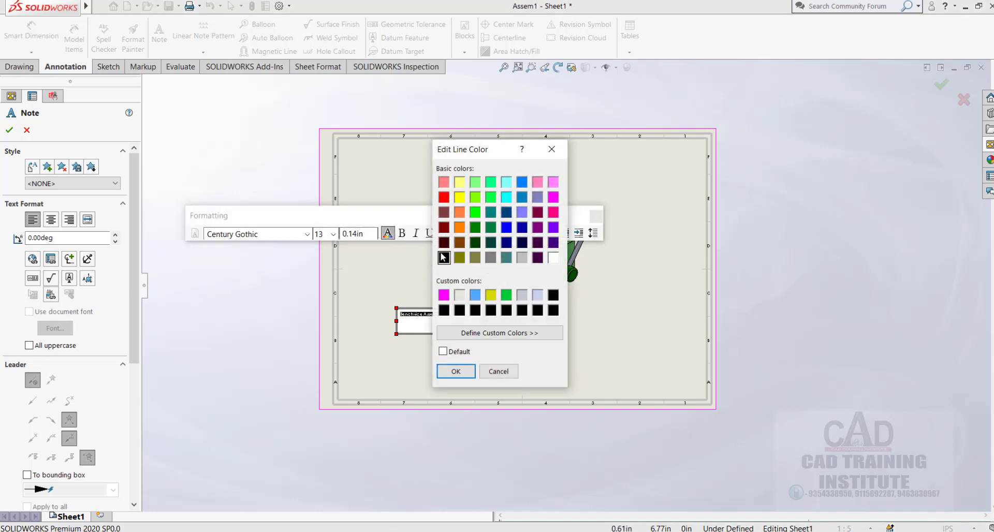
{"action": "left_click", "coordinate": [505, 229]}
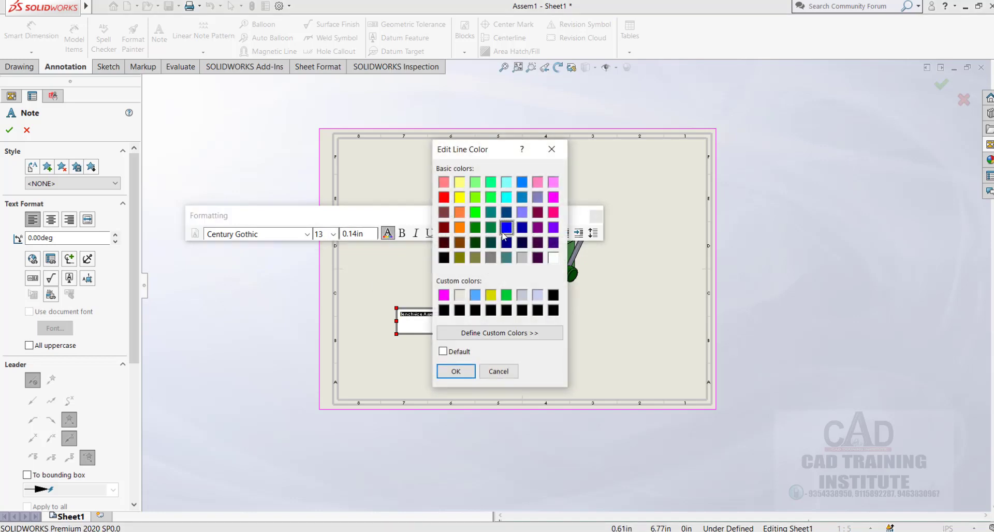
{"action": "left_click", "coordinate": [455, 371]}
{"action": "left_click", "coordinate": [402, 234]}
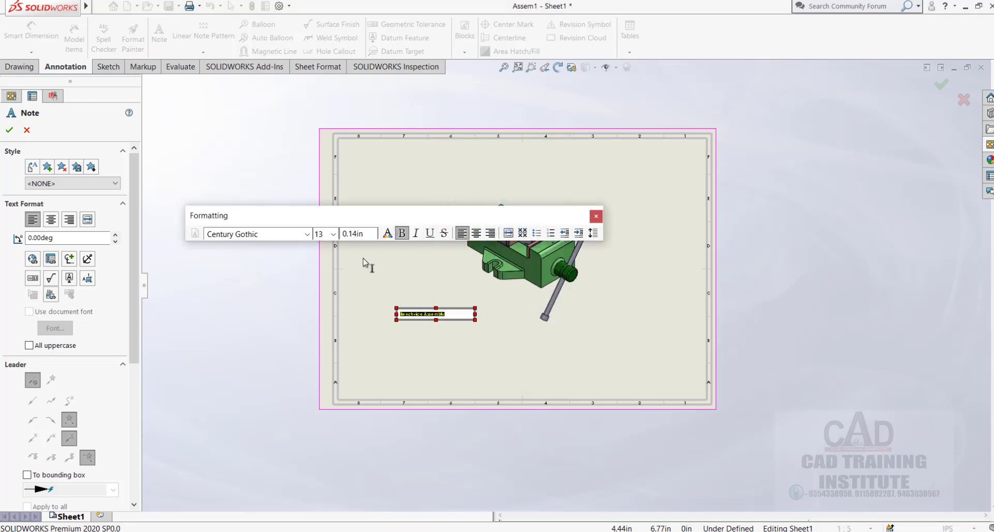
{"action": "left_click", "coordinate": [333, 234]}
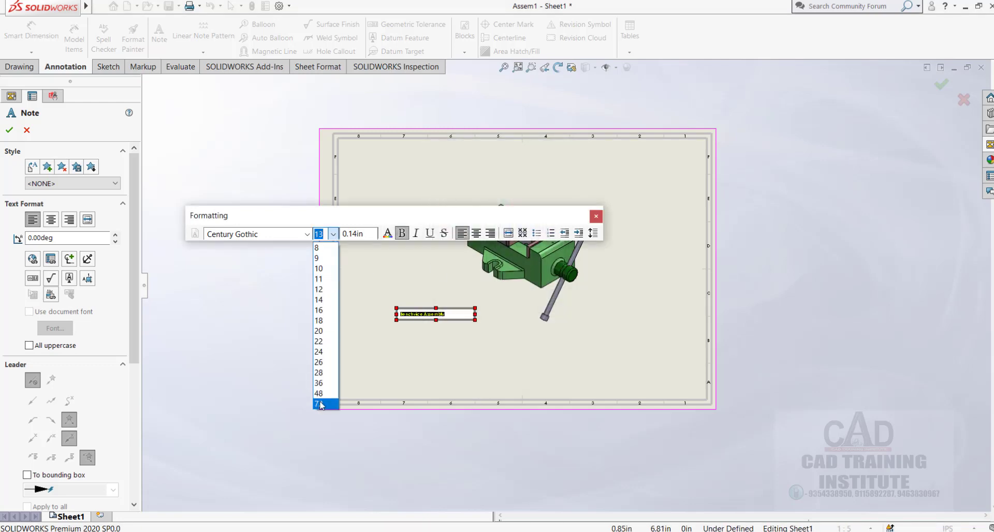
{"action": "left_click", "coordinate": [319, 404]}
{"action": "left_click_drag", "start_coordinate": [475, 362], "coordinate": [644, 284]}
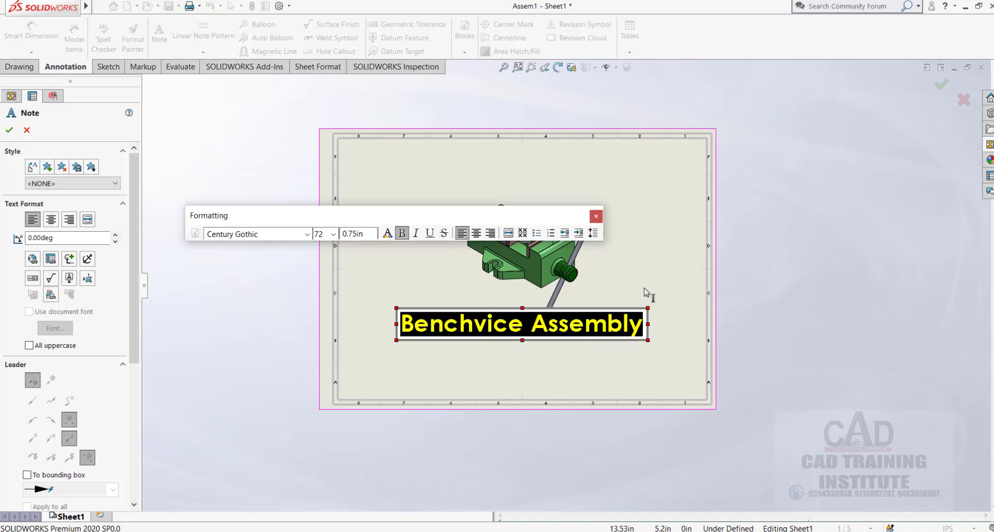
- Finish the title note without placing another copy, and move it slightly down so it clears the vice view
{"action": "left_click", "coordinate": [383, 346]}
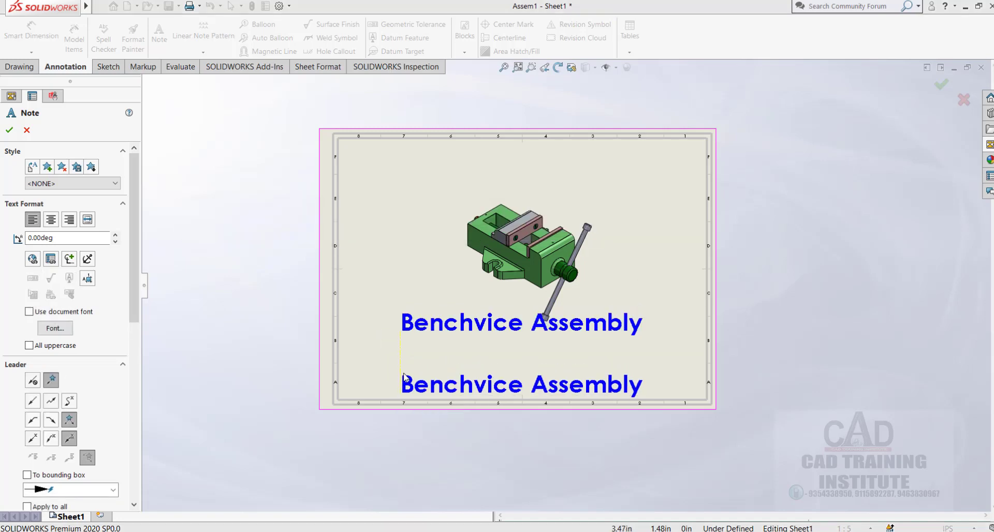
{"action": "key", "text": "Escape"}
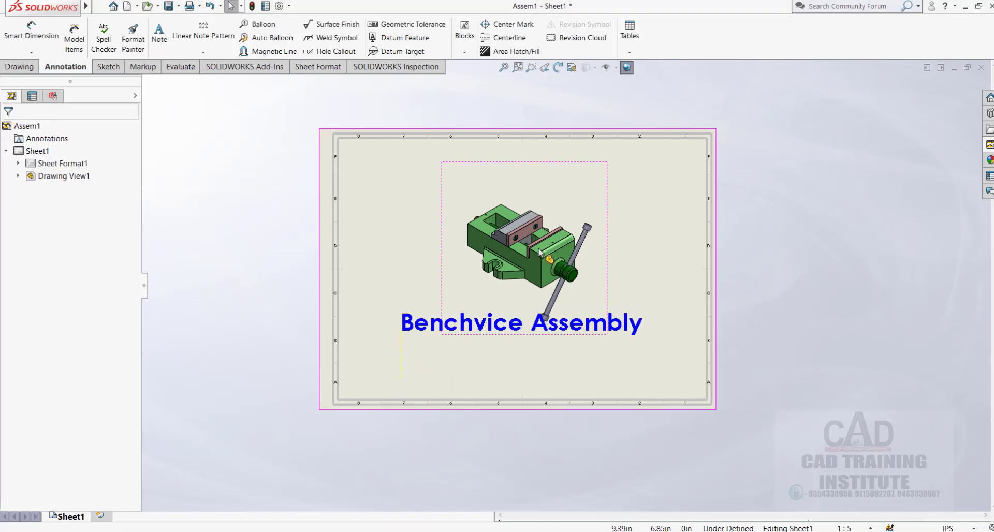
{"action": "left_click_drag", "start_coordinate": [409, 332], "coordinate": [404, 351]}
{"action": "left_click", "coordinate": [648, 252]}
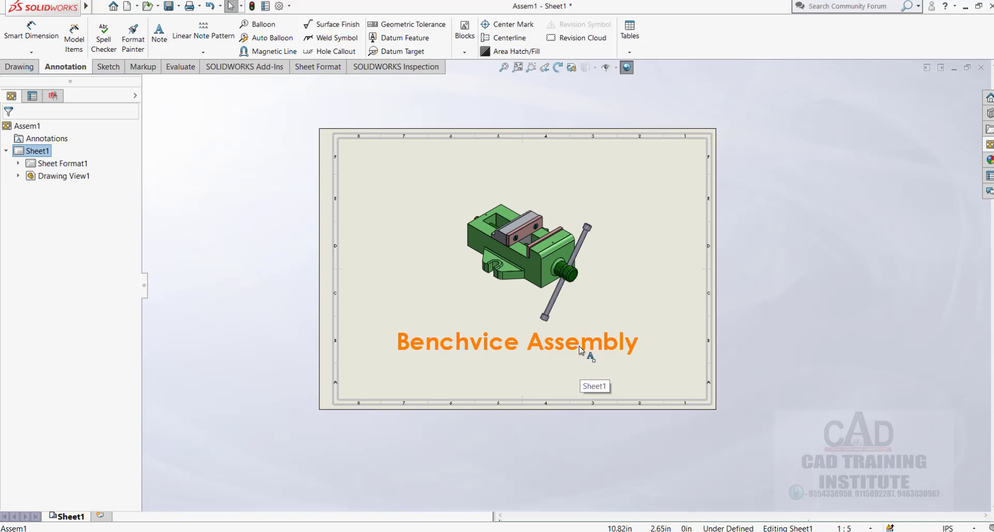
- Start a second note below the title and set its text to red, bold and size 48
{"action": "left_click", "coordinate": [159, 37]}
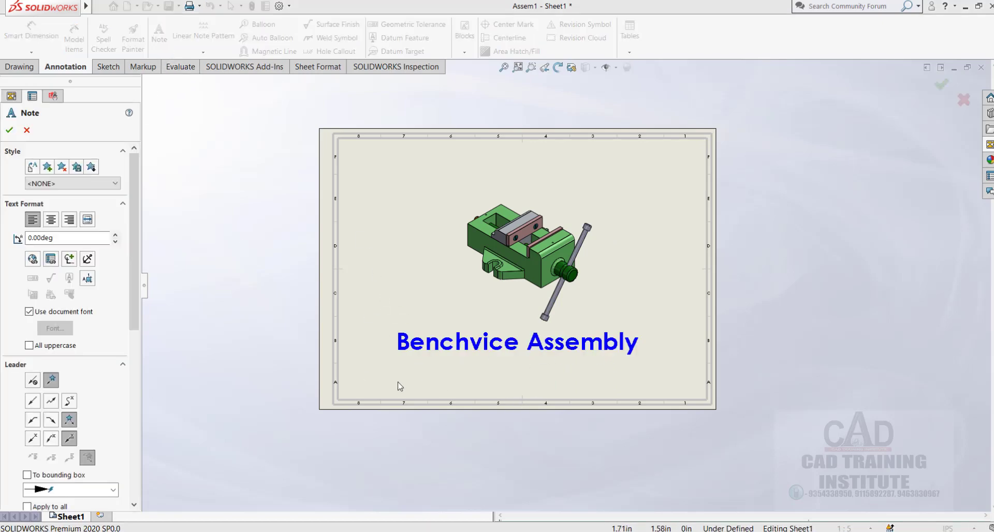
{"action": "left_click", "coordinate": [512, 377]}
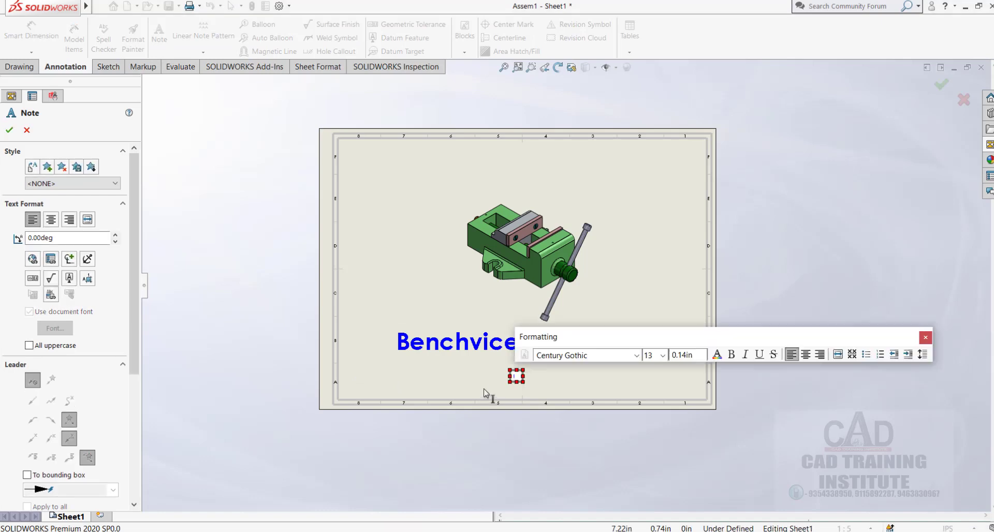
{"action": "left_click", "coordinate": [717, 355]}
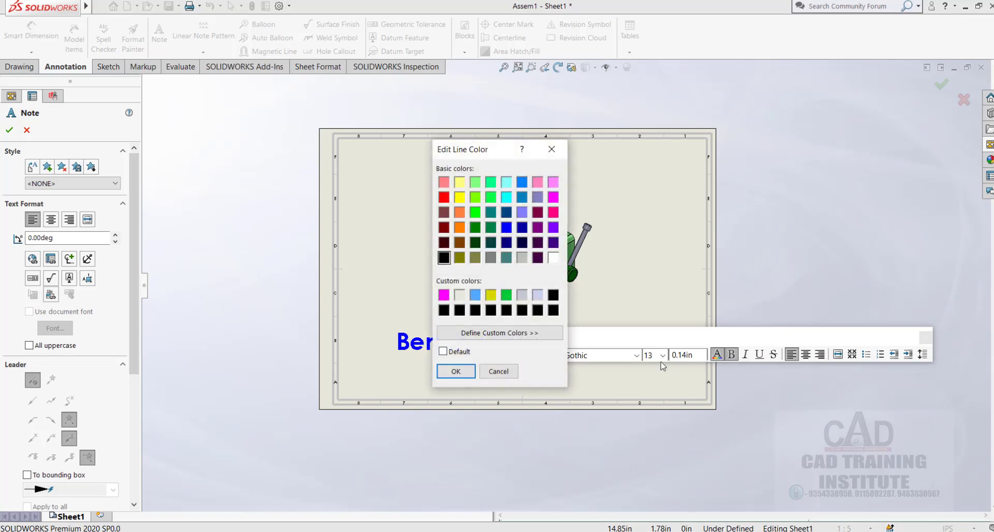
{"action": "left_click", "coordinate": [444, 198]}
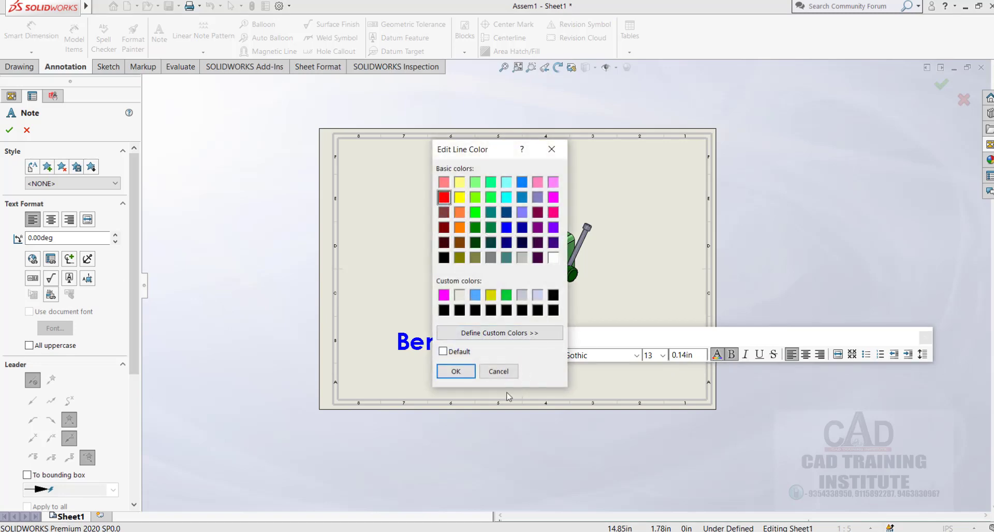
{"action": "left_click", "coordinate": [456, 371]}
{"action": "left_click", "coordinate": [662, 356]}
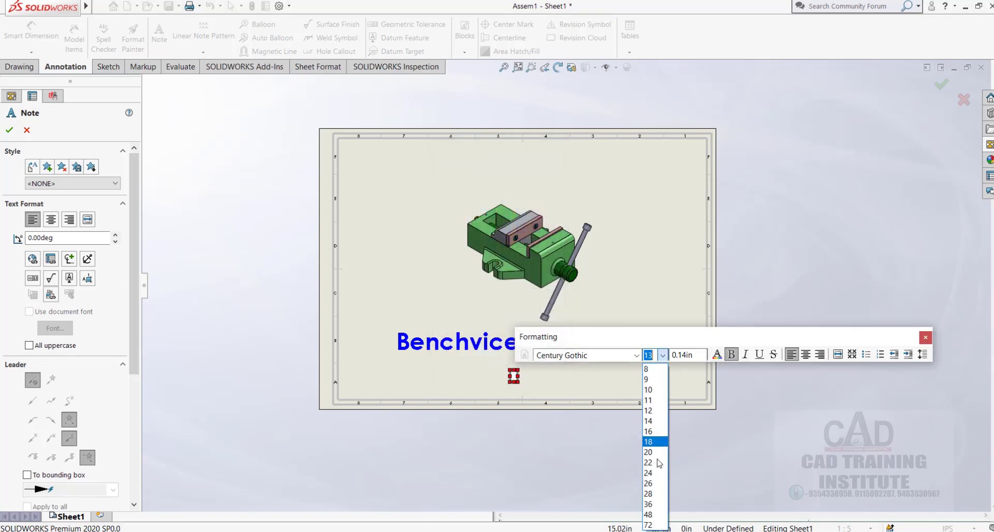
{"action": "left_click", "coordinate": [648, 514]}
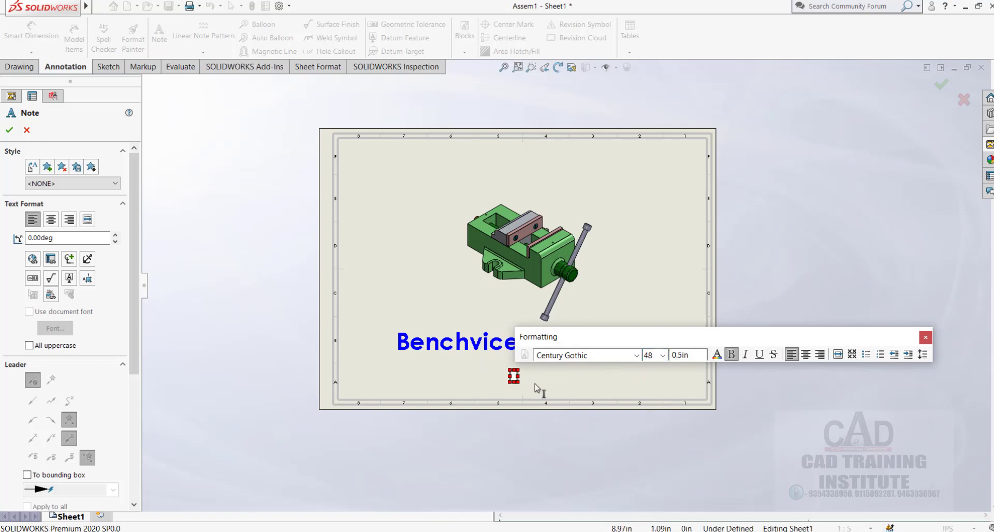
- Enter "submitted By:" followed by the submitter's name as the note text
{"action": "type", "text": "SUb"}
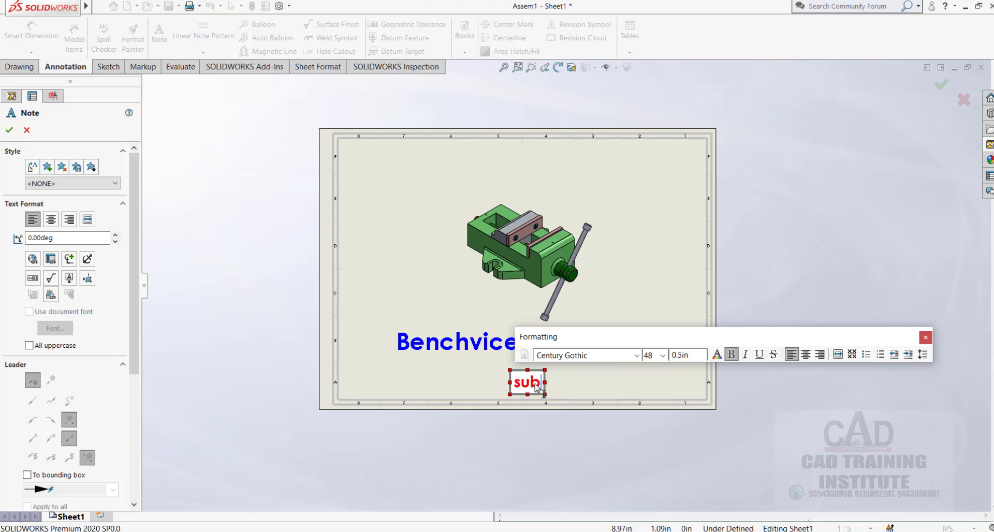
{"action": "type", "text": "mitte"}
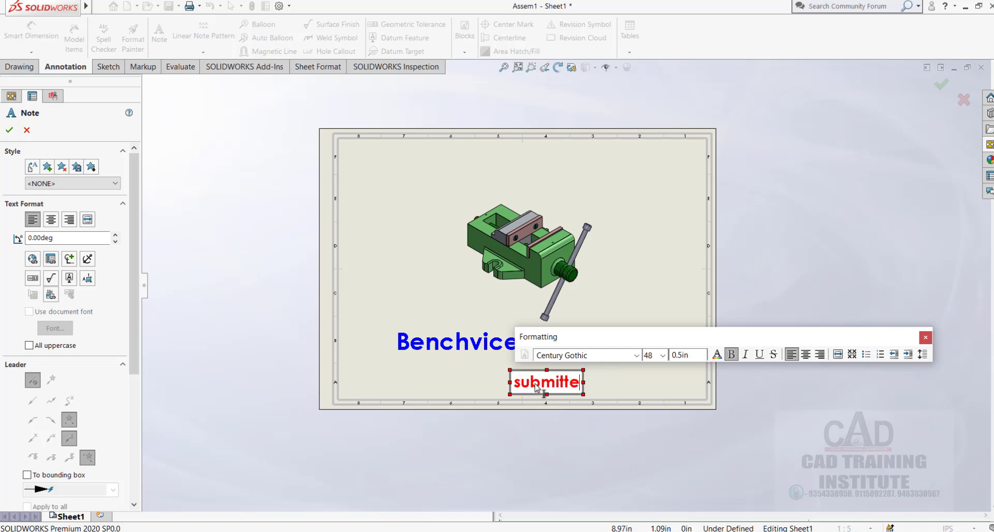
{"action": "type", "text": "d By"}
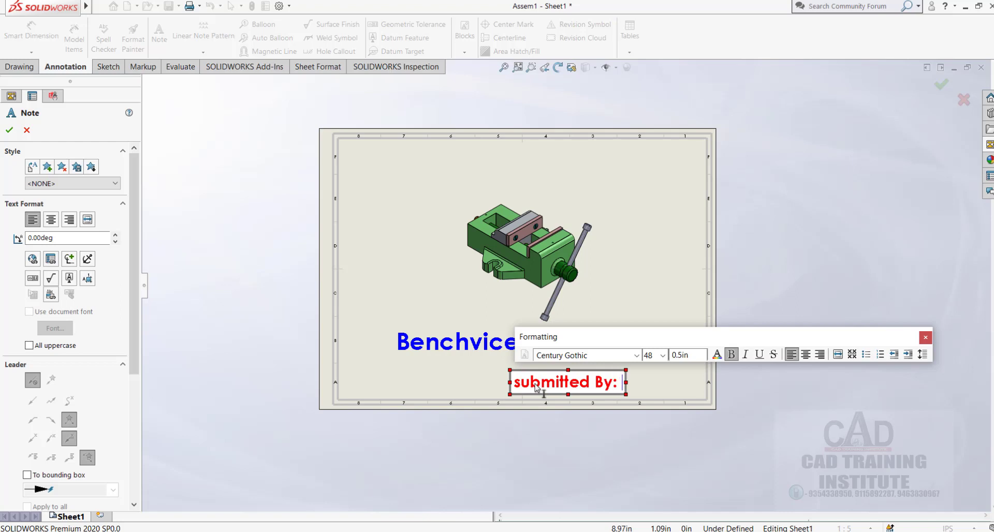
{"action": "type", "text": ": Abhi"}
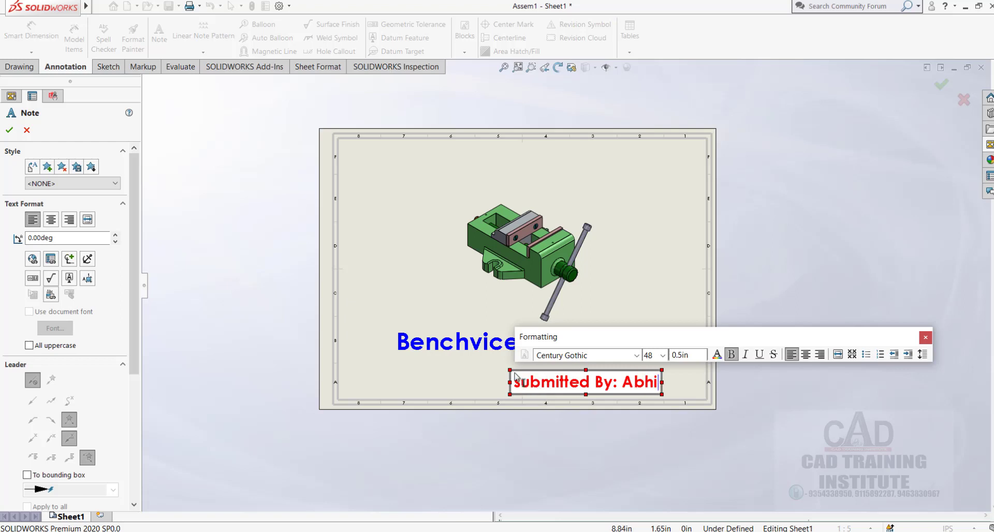
- Capitalize the first letter of "submitted" and finish the note without placing another copy
{"action": "left_click_drag", "start_coordinate": [522, 387], "coordinate": [517, 385]}
{"action": "type", "text": "S"}
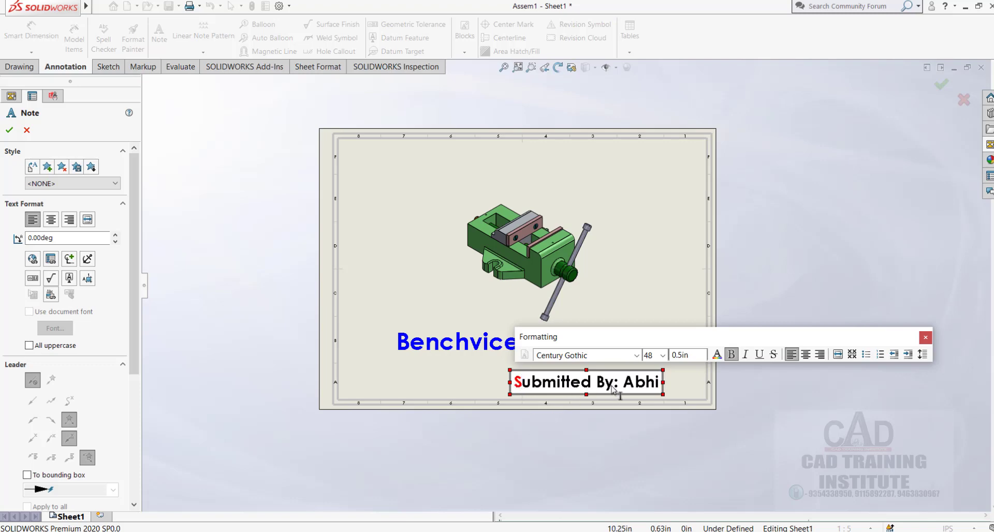
{"action": "left_click", "coordinate": [683, 388]}
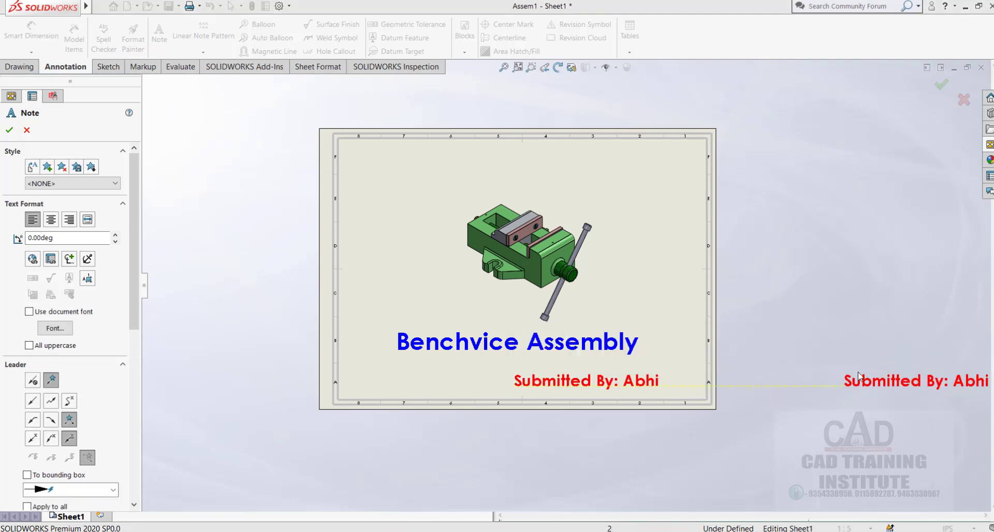
{"action": "key", "text": "Escape"}
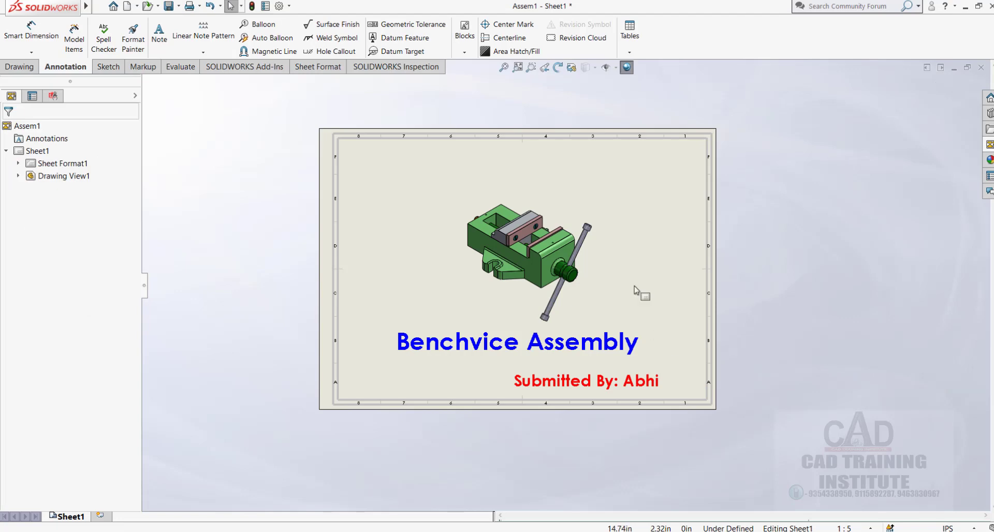
- Add a second sheet to the drawing
{"action": "scroll", "coordinate": [564, 313], "scroll_direction": "up", "scroll_amount": 3}
{"action": "scroll", "coordinate": [560, 307], "scroll_direction": "down", "scroll_amount": 5}
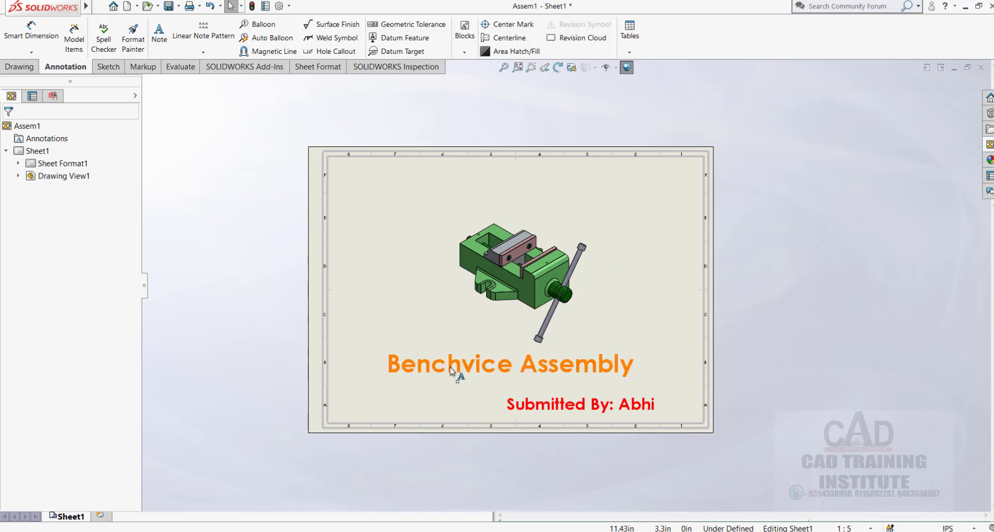
{"action": "right_click", "coordinate": [39, 151]}
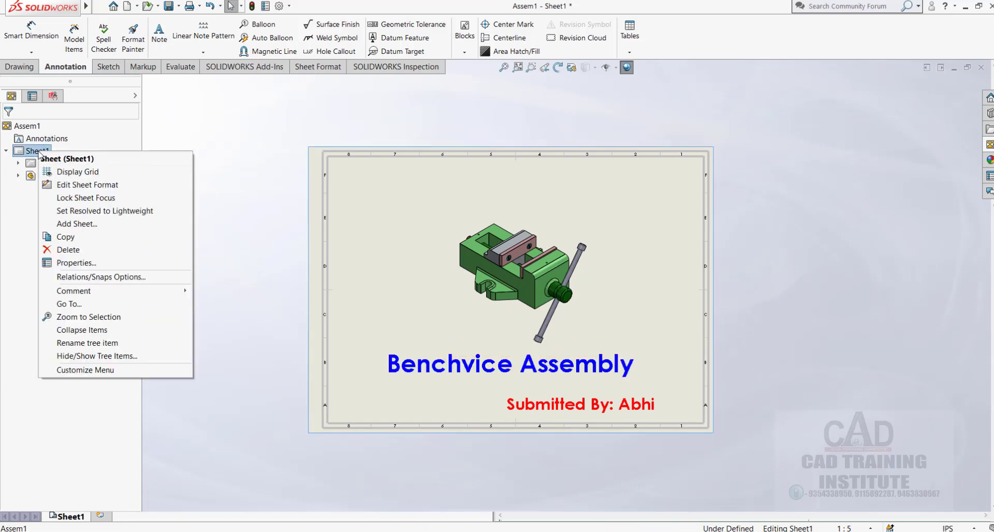
{"action": "left_click", "coordinate": [75, 224]}
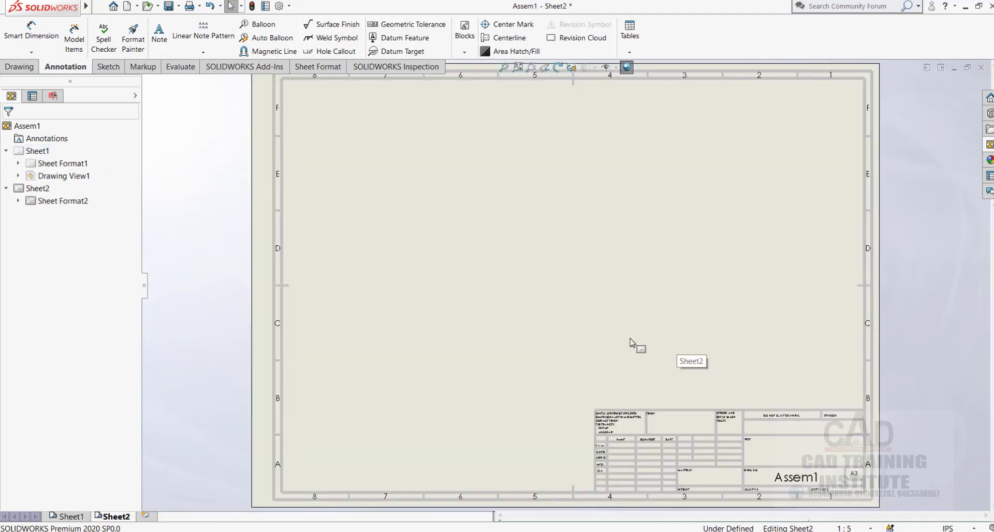
- Open the new sheet's format for editing
{"action": "scroll", "coordinate": [632, 344], "scroll_direction": "down", "scroll_amount": 1}
{"action": "scroll", "coordinate": [632, 343], "scroll_direction": "up", "scroll_amount": 3}
{"action": "scroll", "coordinate": [627, 296], "scroll_direction": "down", "scroll_amount": 1}
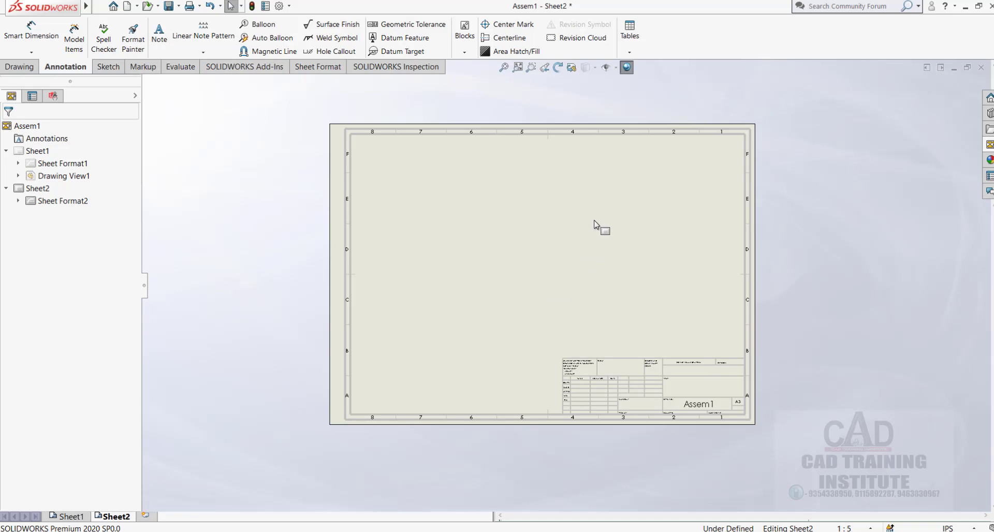
{"action": "scroll", "coordinate": [693, 388], "scroll_direction": "down", "scroll_amount": 1}
{"action": "scroll", "coordinate": [566, 258], "scroll_direction": "up", "scroll_amount": 3}
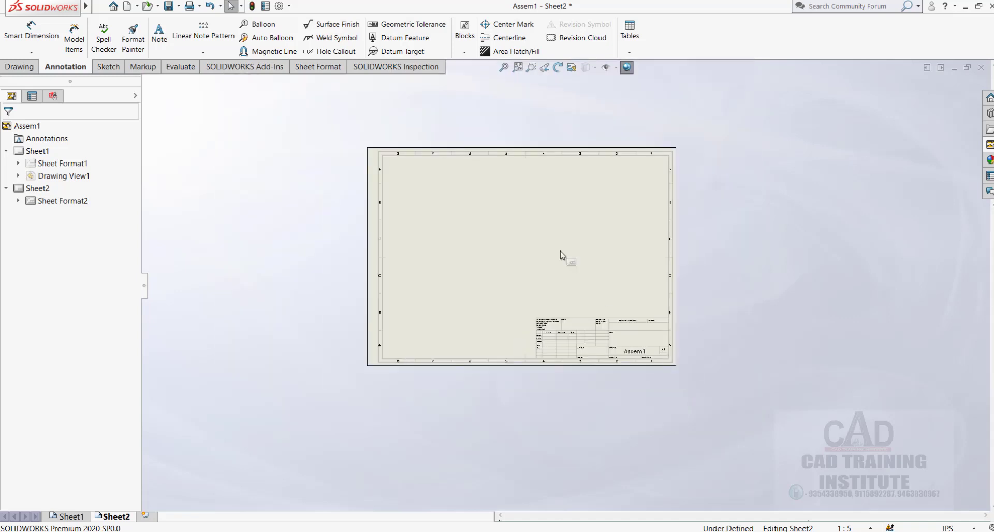
{"action": "scroll", "coordinate": [581, 326], "scroll_direction": "down", "scroll_amount": 3}
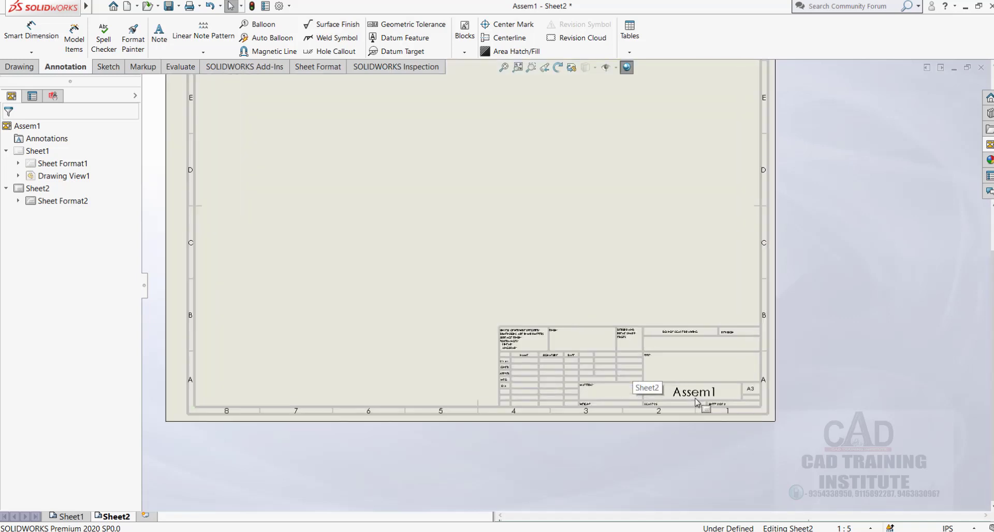
{"action": "right_click", "coordinate": [703, 391]}
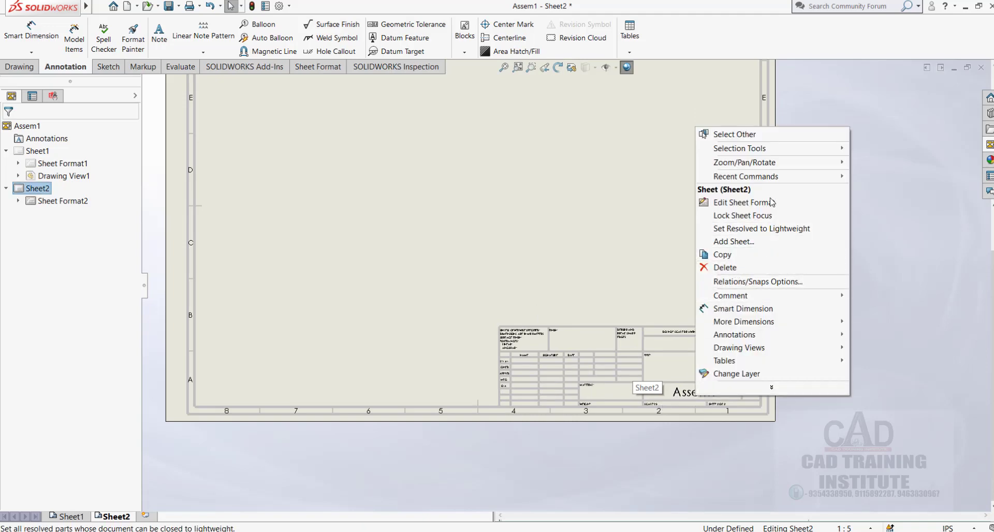
{"action": "left_click", "coordinate": [744, 202]}
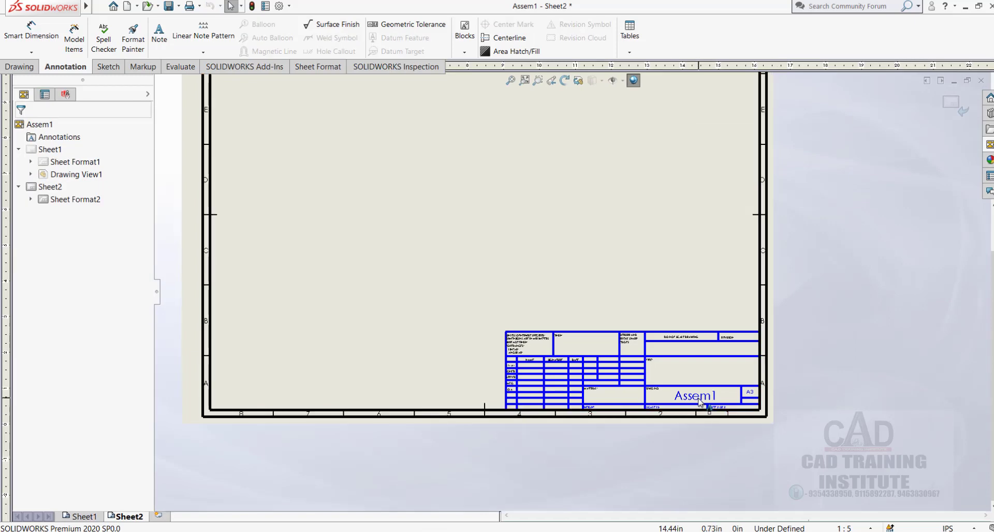
- Replace the drawing number text in the second sheet's title block with "Exploded View"
{"action": "scroll", "coordinate": [696, 401], "scroll_direction": "up", "scroll_amount": 3}
{"action": "scroll", "coordinate": [573, 330], "scroll_direction": "down", "scroll_amount": 5}
{"action": "scroll", "coordinate": [540, 307], "scroll_direction": "down", "scroll_amount": 4}
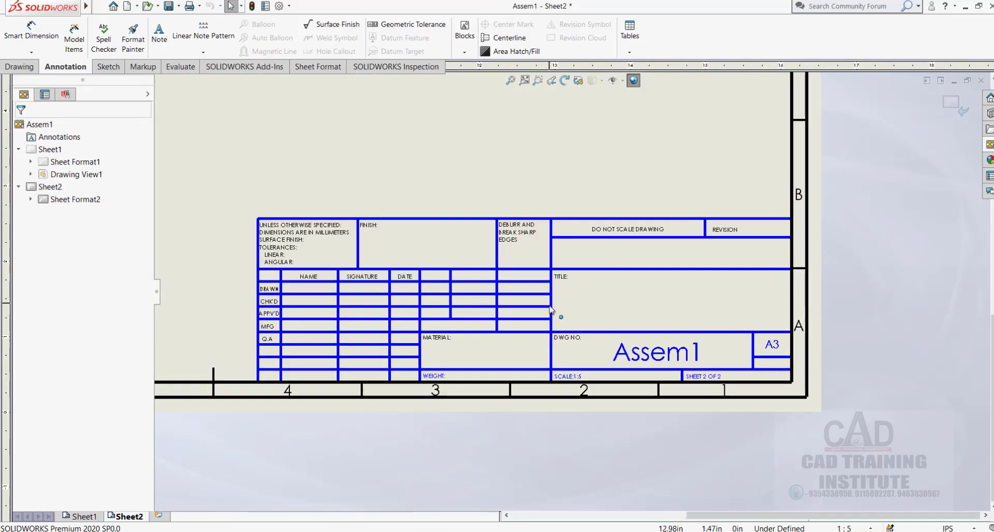
{"action": "double_click", "coordinate": [677, 367]}
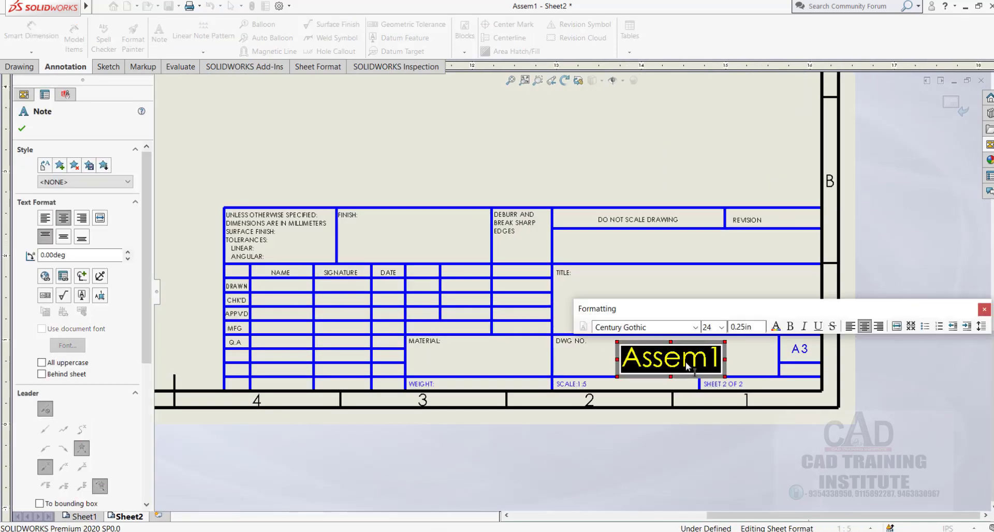
{"action": "type", "text": "E"}
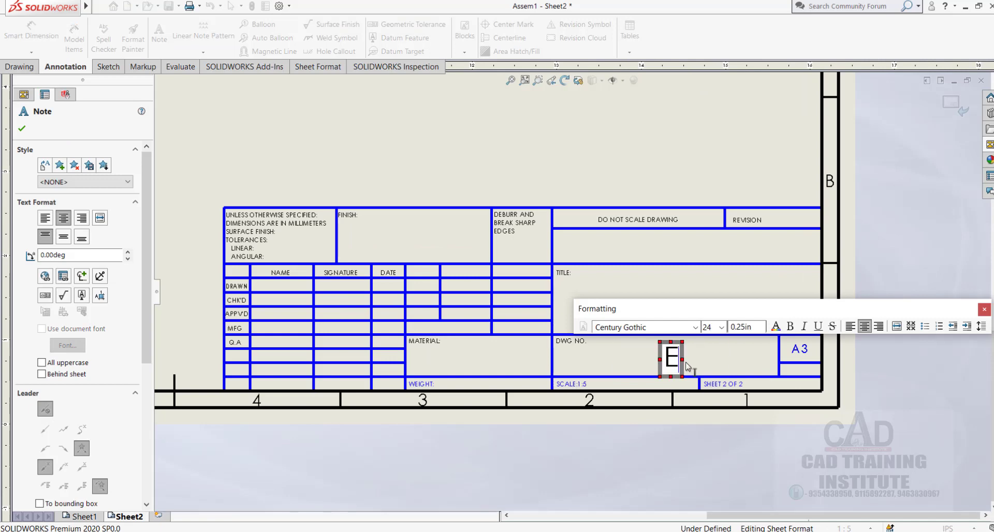
{"action": "type", "text": "xploded"}
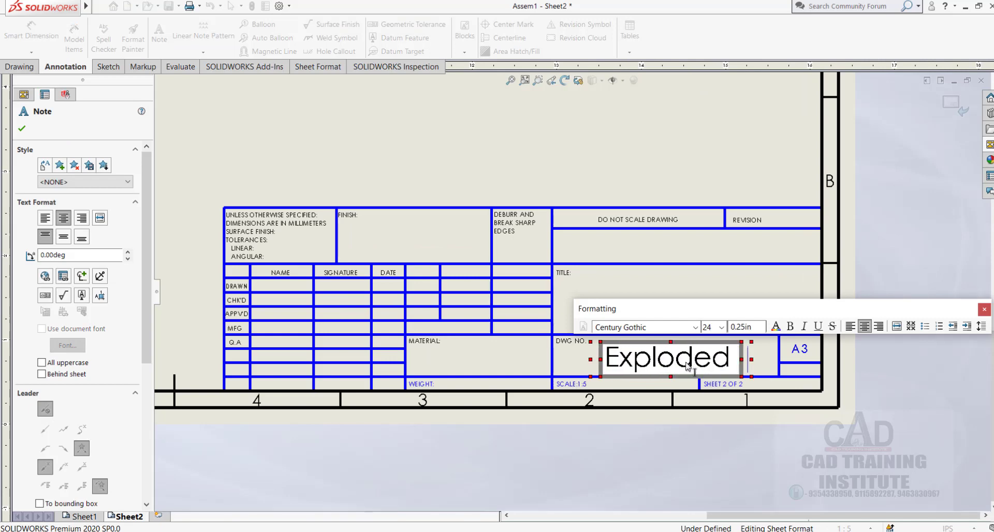
{"action": "type", "text": " View"}
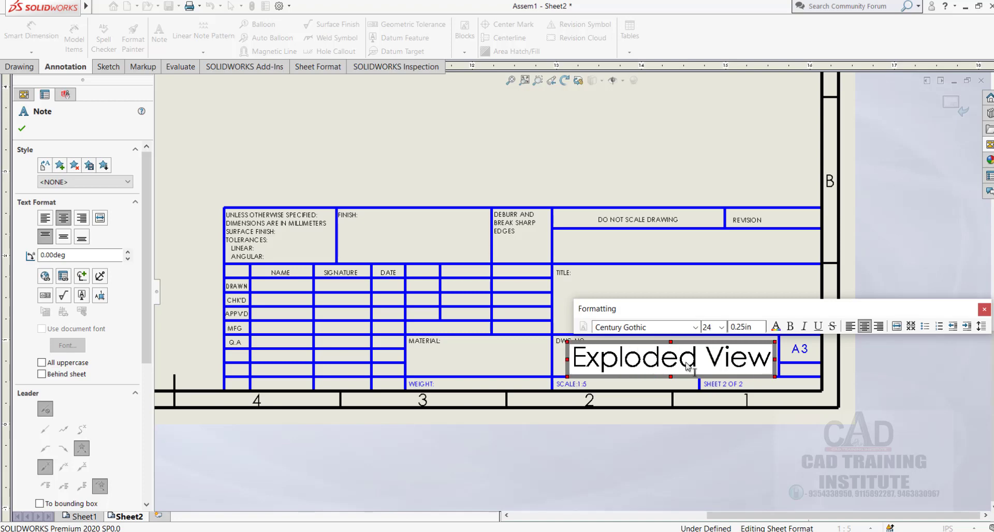
{"action": "key", "text": "Escape"}
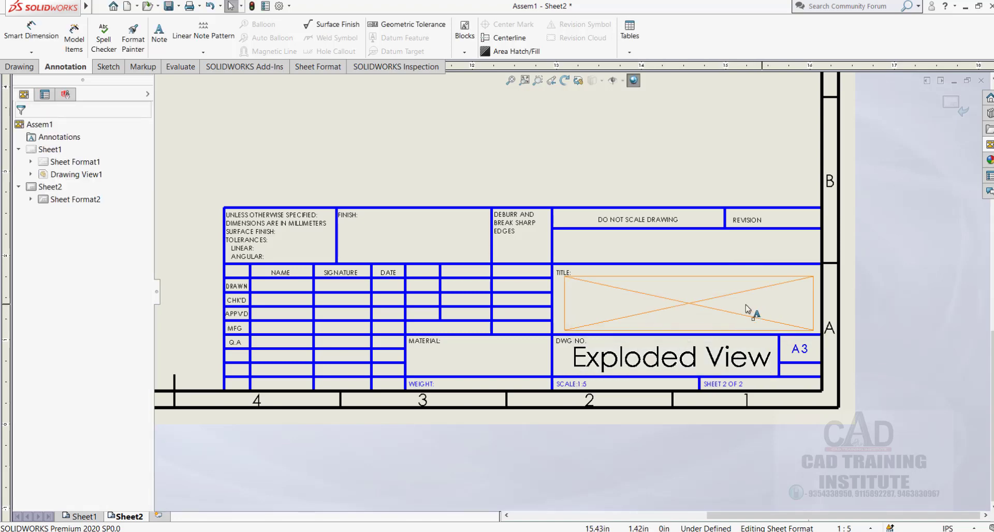
- Fill the empty title note in the title block with "Exploded", capitalizing its first letter
{"action": "left_click", "coordinate": [671, 309]}
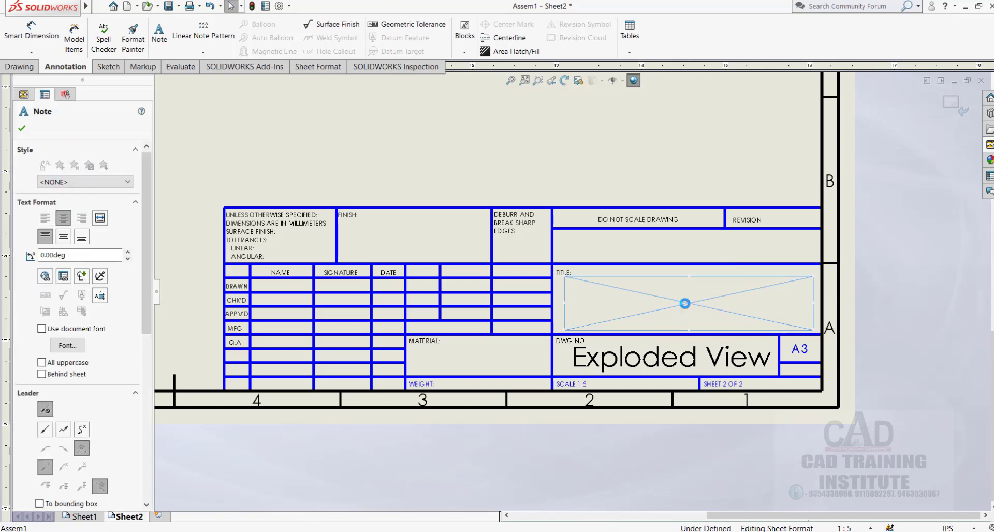
{"action": "double_click", "coordinate": [684, 308]}
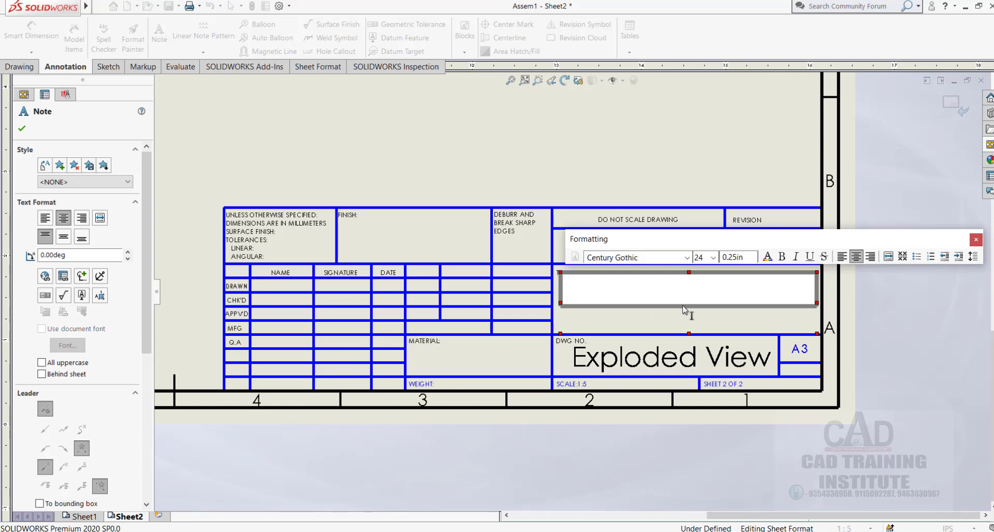
{"action": "type", "text": "exploded"}
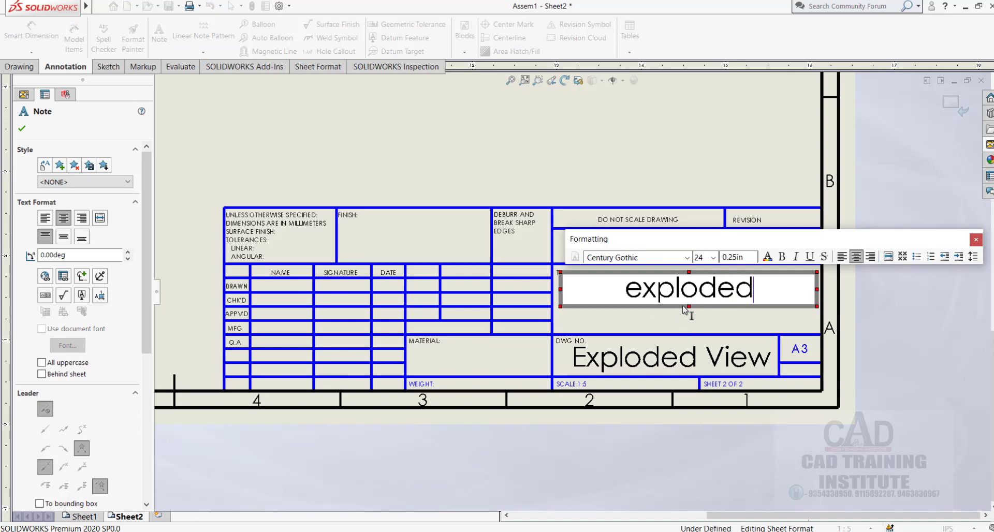
{"action": "left_click_drag", "start_coordinate": [643, 293], "coordinate": [621, 294]}
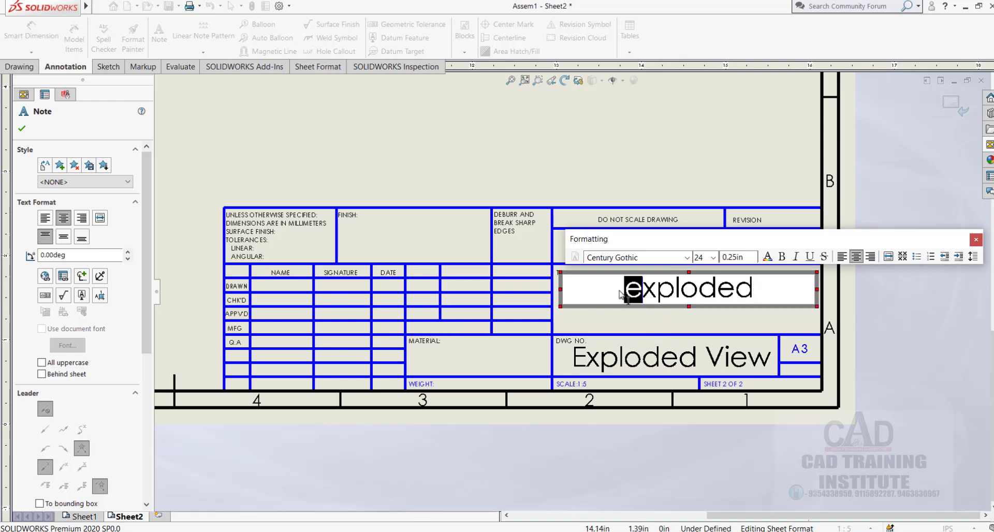
{"action": "type", "text": "E"}
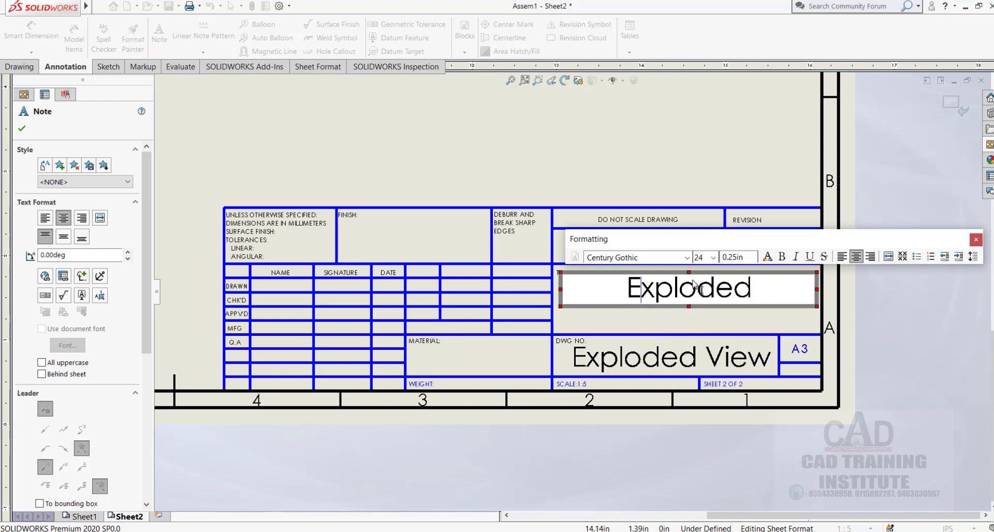
- Color the "Exploded" title text orange and finish editing the note
{"action": "left_click_drag", "start_coordinate": [760, 290], "coordinate": [606, 299]}
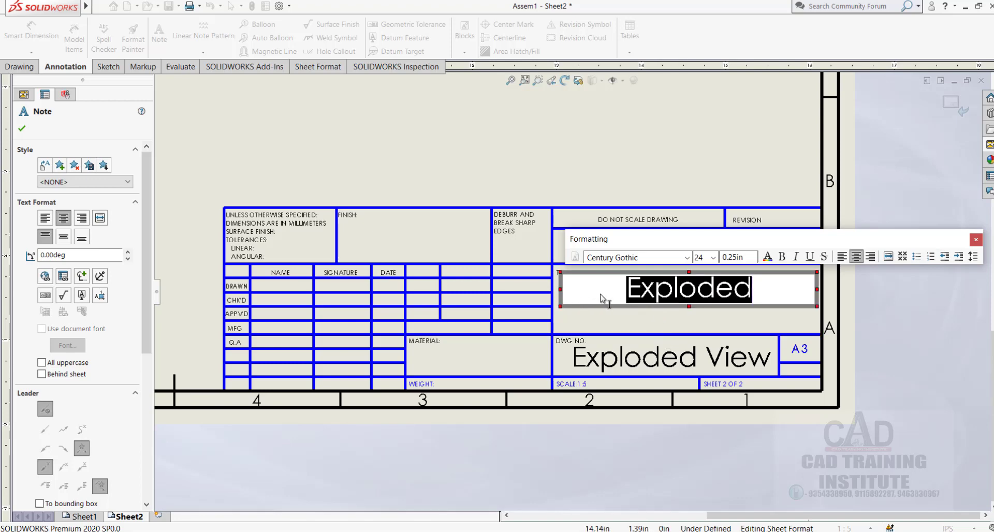
{"action": "left_click", "coordinate": [768, 257]}
{"action": "left_click", "coordinate": [459, 212]}
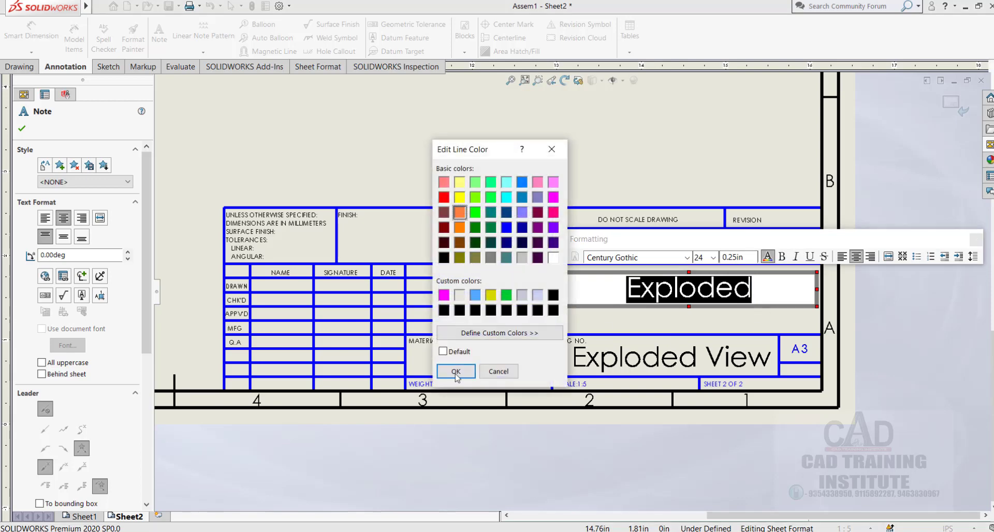
{"action": "left_click", "coordinate": [455, 371]}
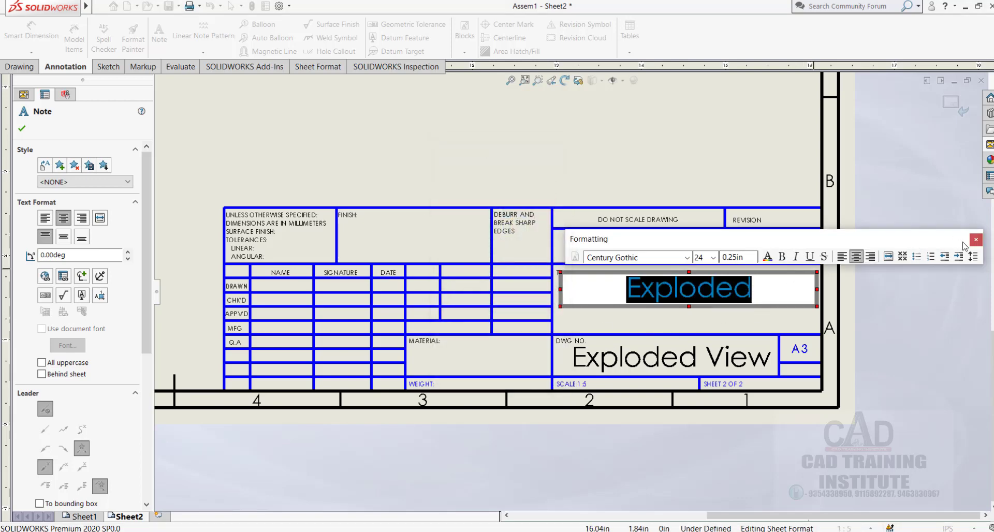
{"action": "left_click", "coordinate": [976, 242]}
{"action": "left_click", "coordinate": [535, 330]}
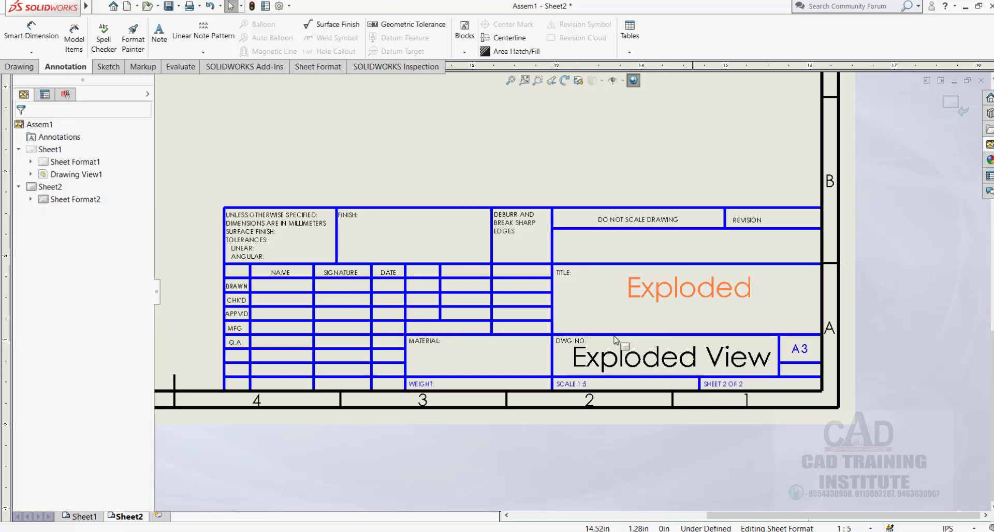
- Delete the short vertical line dividing the blank cells just beyond the DATE column of the title block
{"action": "scroll", "coordinate": [259, 297], "scroll_direction": "up", "scroll_amount": 3}
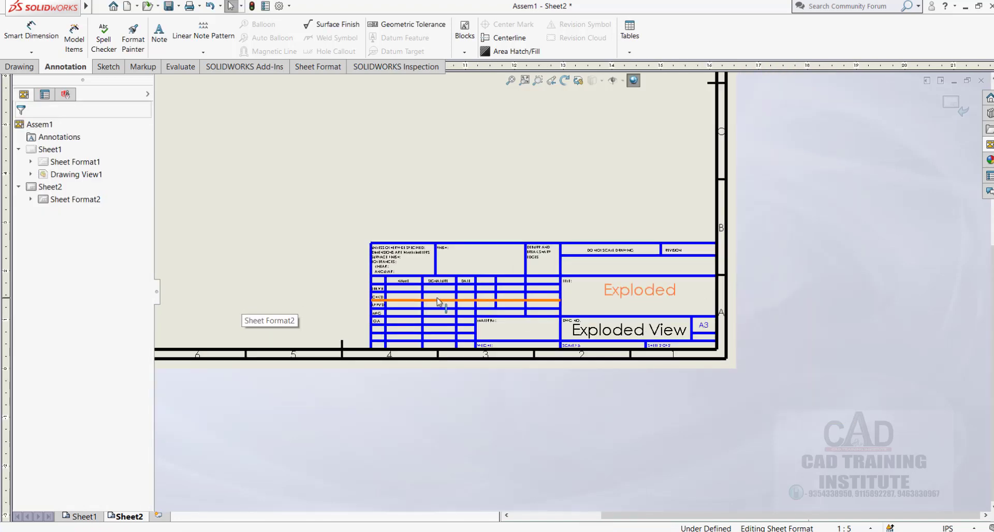
{"action": "scroll", "coordinate": [471, 282], "scroll_direction": "down", "scroll_amount": 5}
{"action": "scroll", "coordinate": [471, 282], "scroll_direction": "down", "scroll_amount": 2}
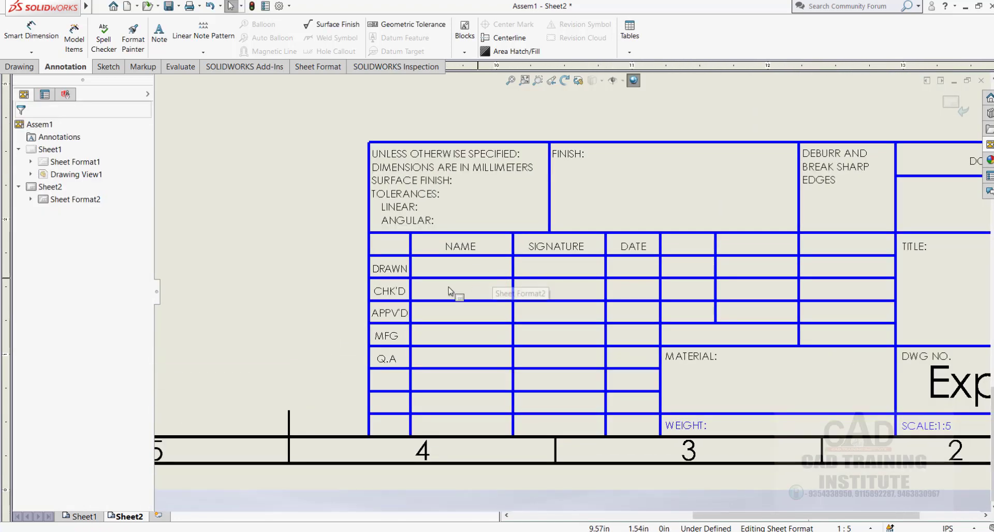
{"action": "scroll", "coordinate": [455, 293], "scroll_direction": "up", "scroll_amount": 3}
{"action": "scroll", "coordinate": [633, 261], "scroll_direction": "up", "scroll_amount": 1}
{"action": "scroll", "coordinate": [635, 269], "scroll_direction": "down", "scroll_amount": 2}
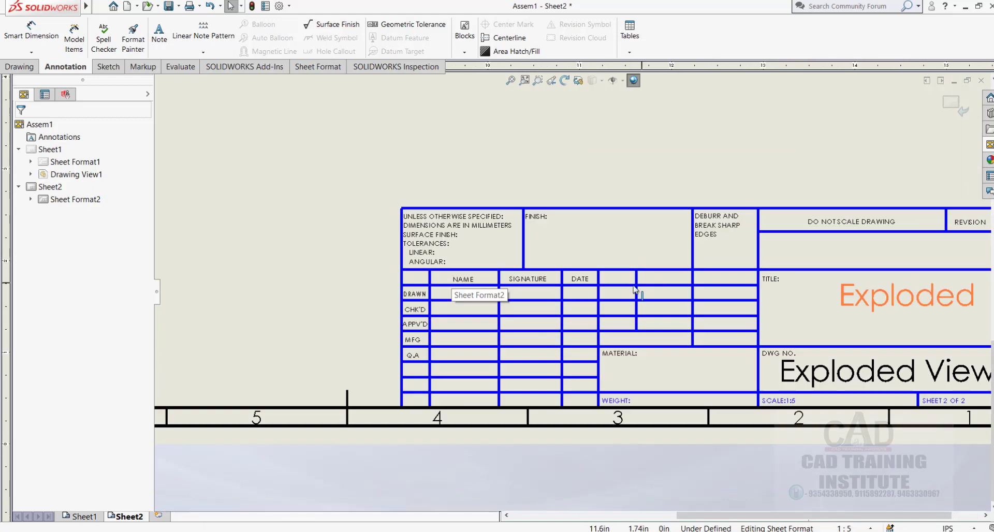
{"action": "left_click", "coordinate": [636, 298]}
{"action": "left_click", "coordinate": [593, 319]}
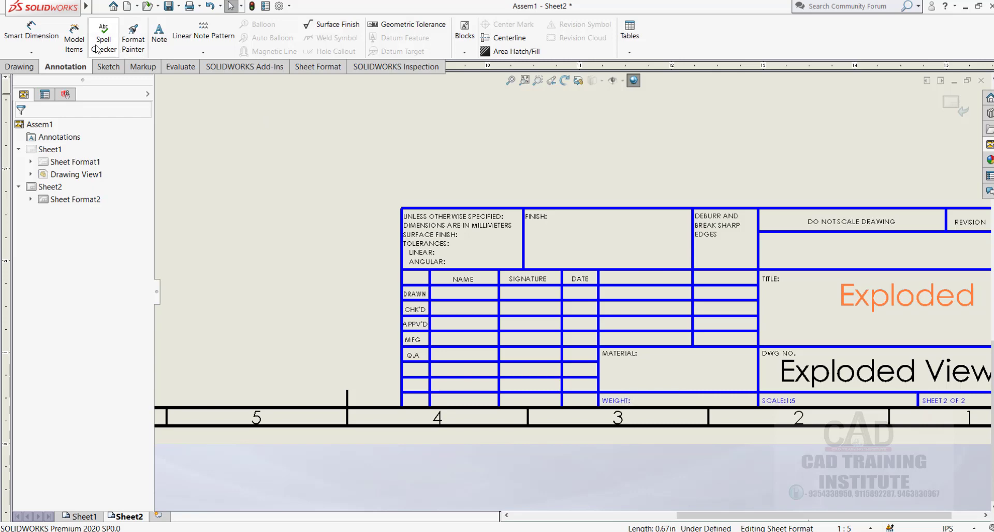
- Exit sheet format editing and return to the second sheet
{"action": "left_click", "coordinate": [108, 67]}
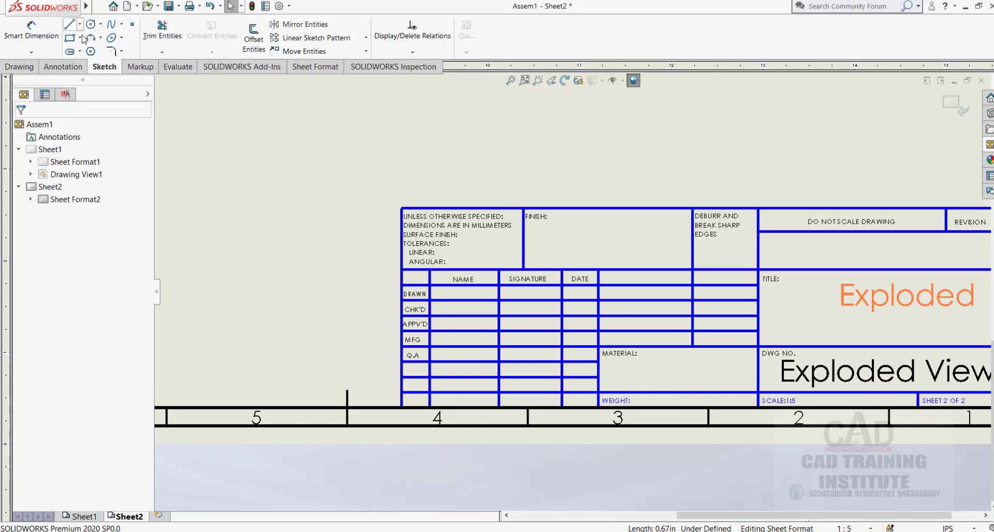
{"action": "scroll", "coordinate": [617, 375], "scroll_direction": "up", "scroll_amount": 3}
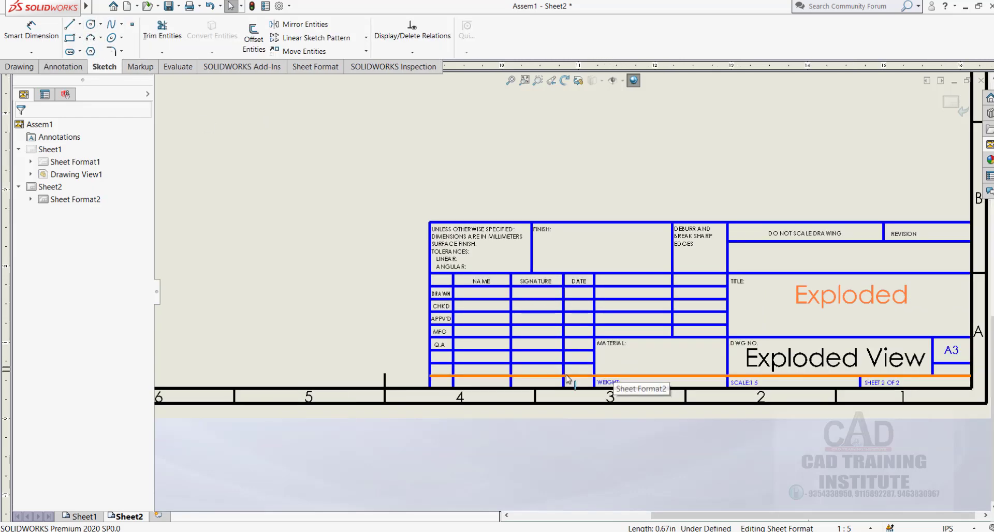
{"action": "scroll", "coordinate": [611, 375], "scroll_direction": "down", "scroll_amount": 4}
{"action": "scroll", "coordinate": [601, 381], "scroll_direction": "up", "scroll_amount": 5}
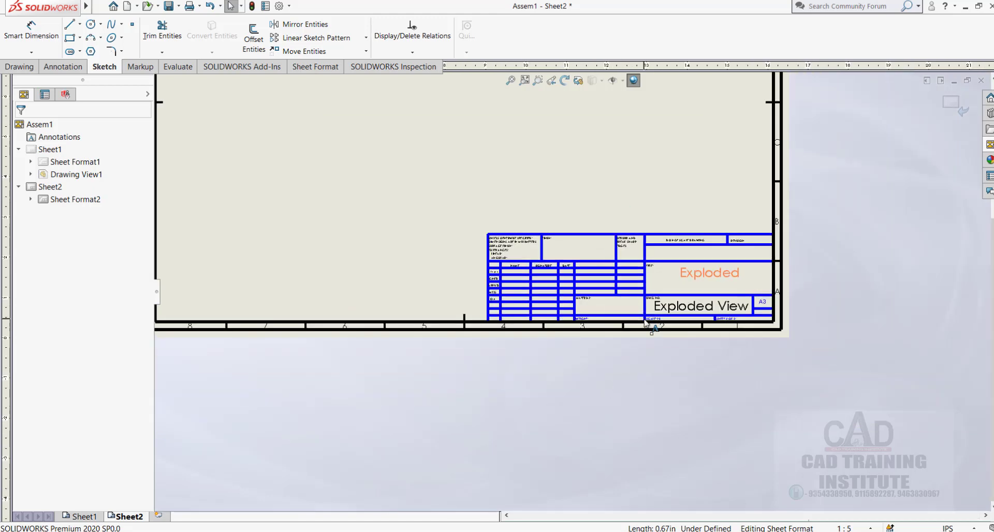
{"action": "scroll", "coordinate": [550, 164], "scroll_direction": "up", "scroll_amount": 2}
{"action": "scroll", "coordinate": [550, 164], "scroll_direction": "down", "scroll_amount": 2}
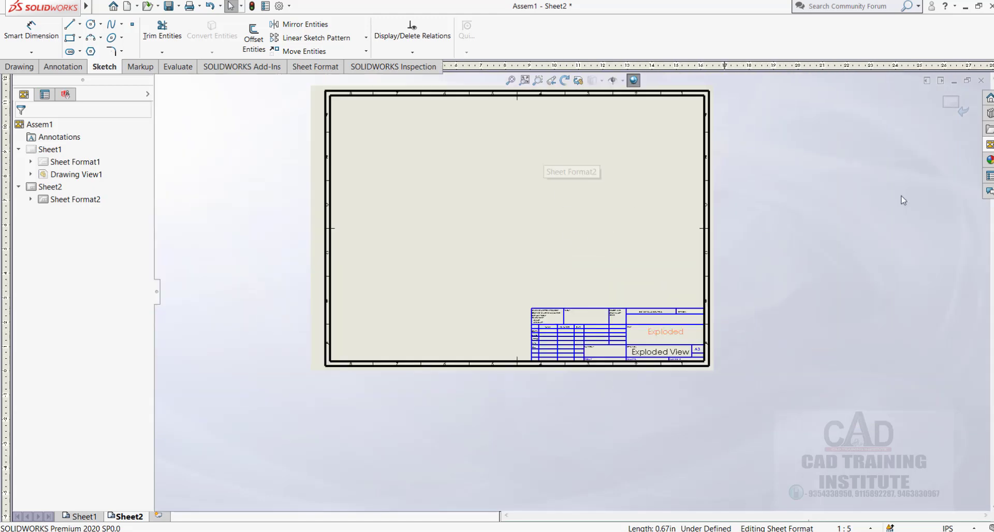
{"action": "left_click", "coordinate": [951, 106]}
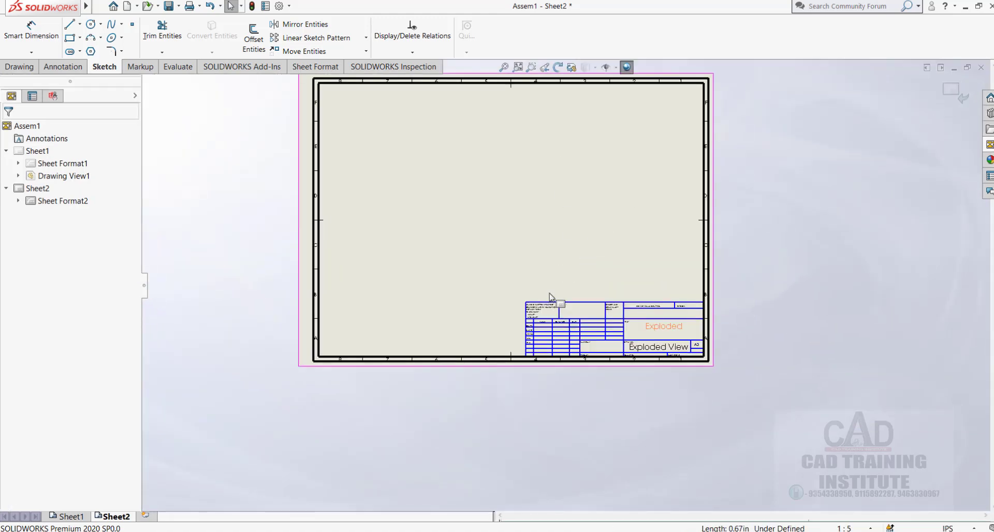
- Insert a front model view of Assem1 from the BENCH VICE ASSEMBLY folder in the upper-left area of the sheet
{"action": "scroll", "coordinate": [732, 389], "scroll_direction": "up", "scroll_amount": 2}
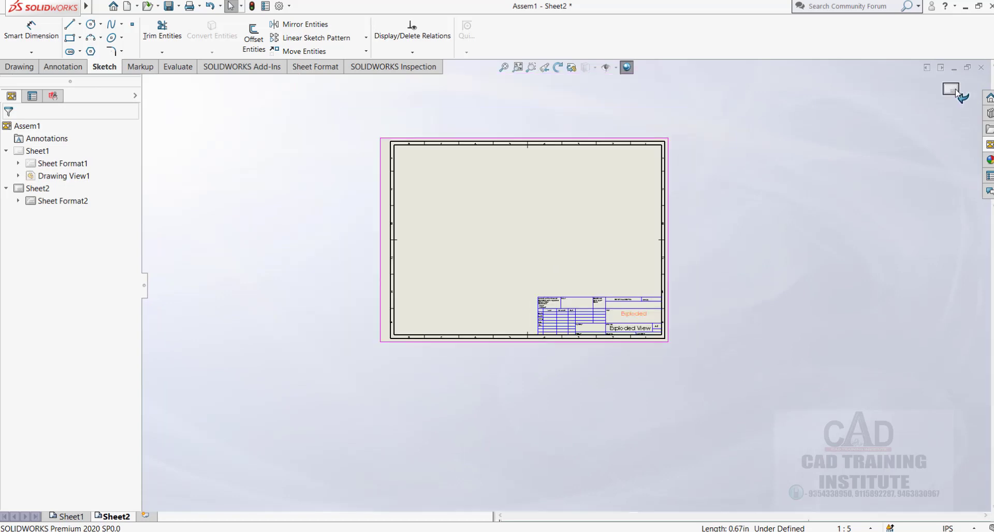
{"action": "scroll", "coordinate": [622, 143], "scroll_direction": "down", "scroll_amount": 1}
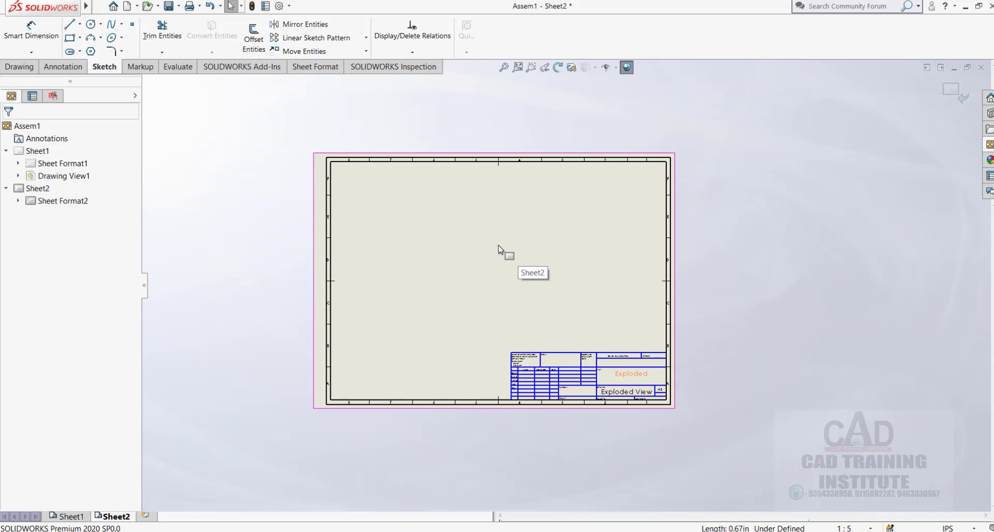
{"action": "left_click", "coordinate": [32, 68]}
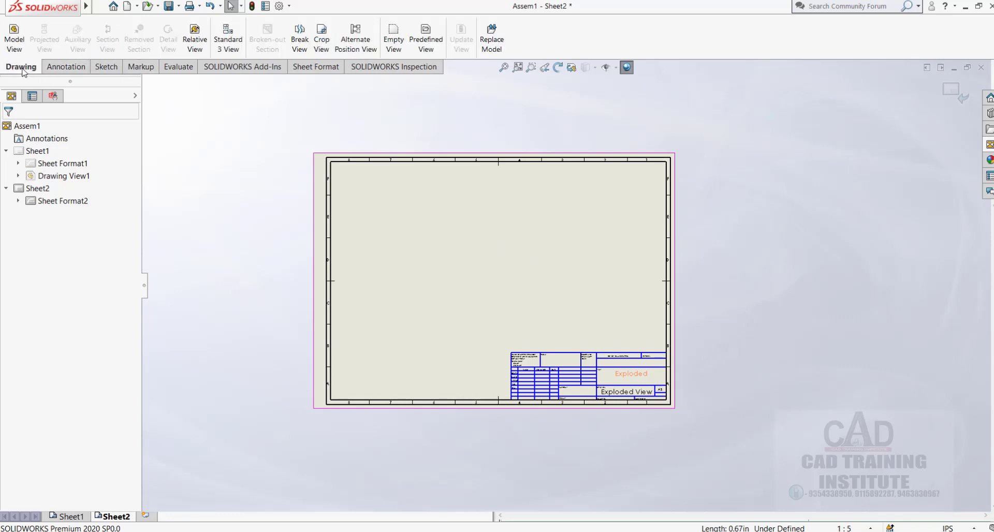
{"action": "left_click", "coordinate": [14, 40]}
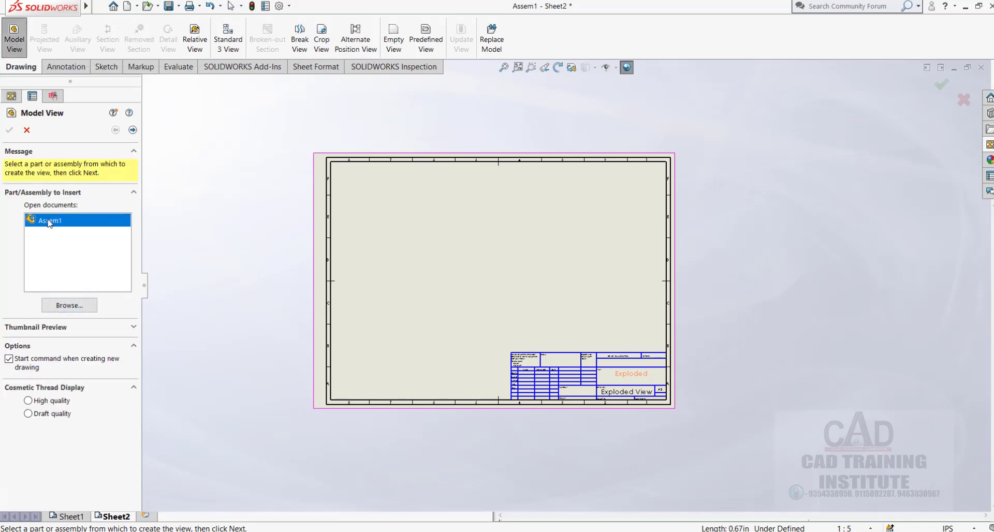
{"action": "left_click", "coordinate": [68, 307]}
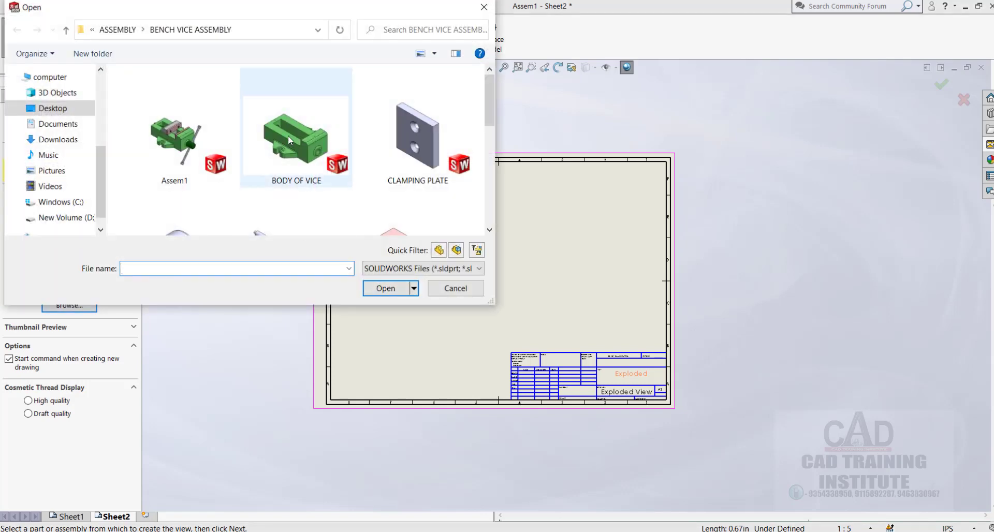
{"action": "left_click", "coordinate": [165, 155]}
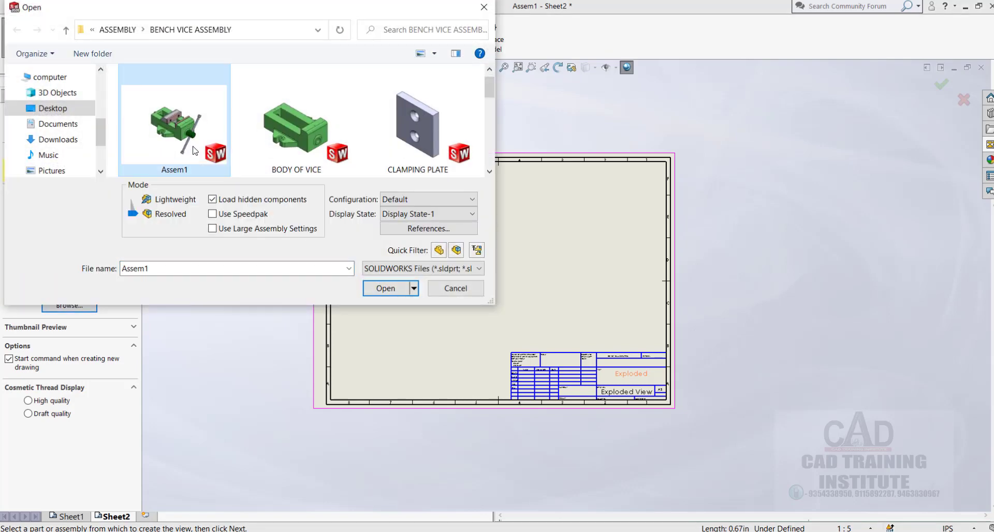
{"action": "left_click", "coordinate": [384, 289]}
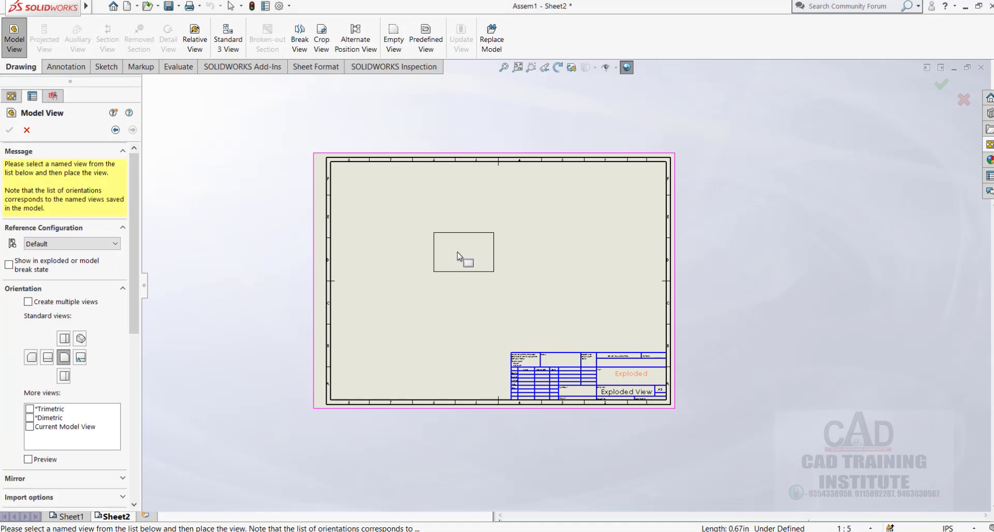
{"action": "left_click", "coordinate": [442, 253]}
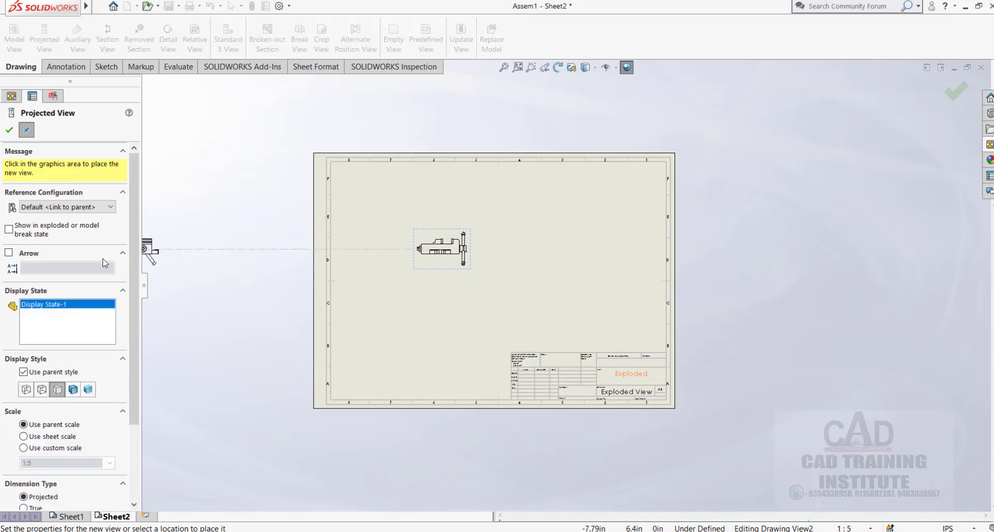
- Project an isometric view of the vice in its Exploded View1 state, placing it up and left of the front view
{"action": "left_click", "coordinate": [9, 230]}
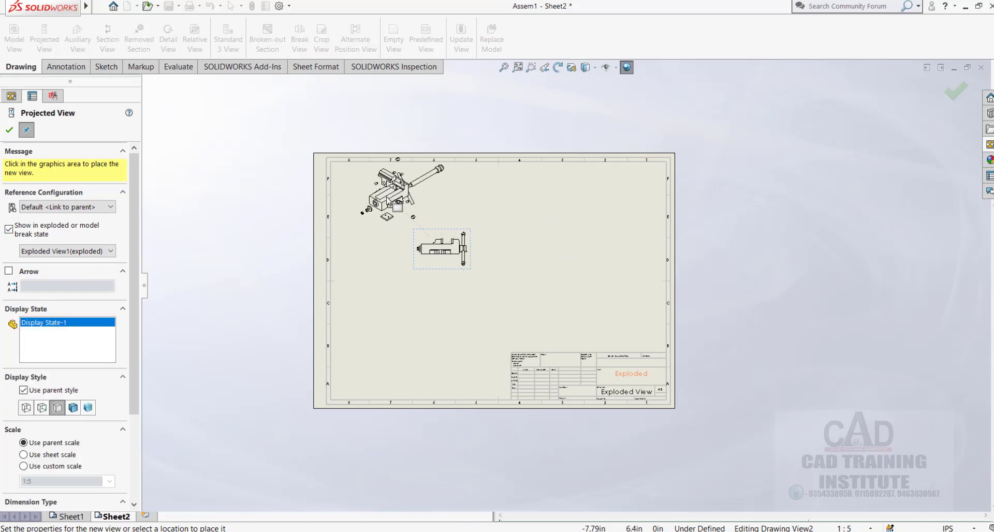
{"action": "scroll", "coordinate": [388, 200], "scroll_direction": "up", "scroll_amount": 4}
{"action": "scroll", "coordinate": [518, 259], "scroll_direction": "down", "scroll_amount": 3}
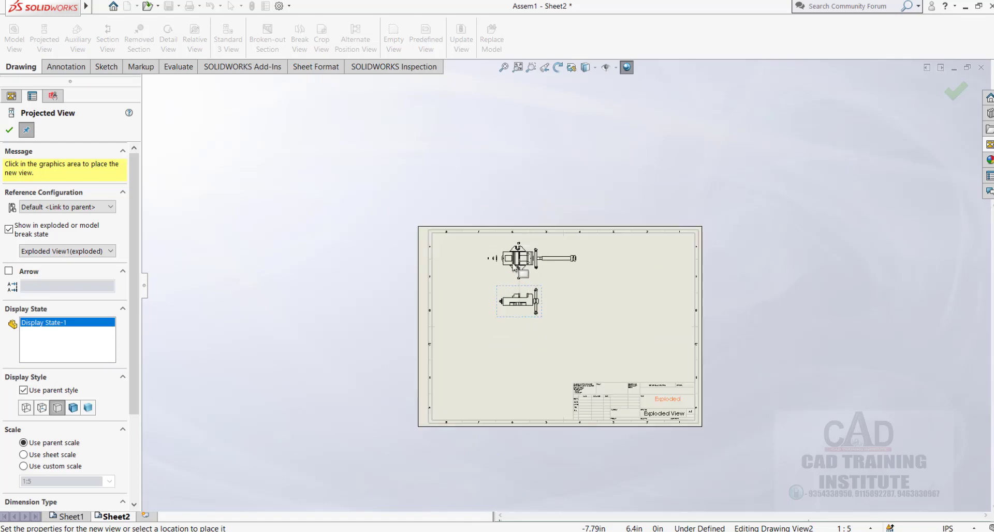
{"action": "scroll", "coordinate": [474, 277], "scroll_direction": "down", "scroll_amount": 3}
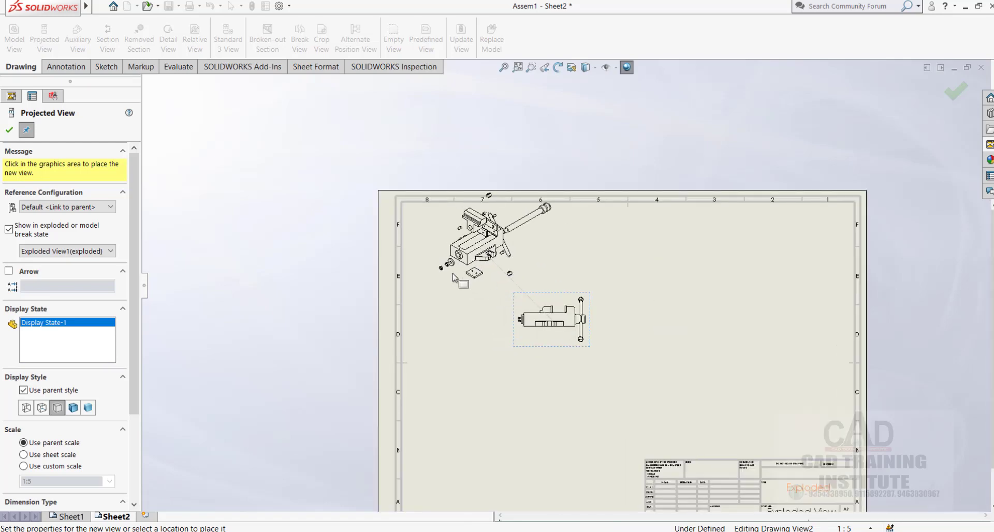
{"action": "left_click", "coordinate": [8, 129]}
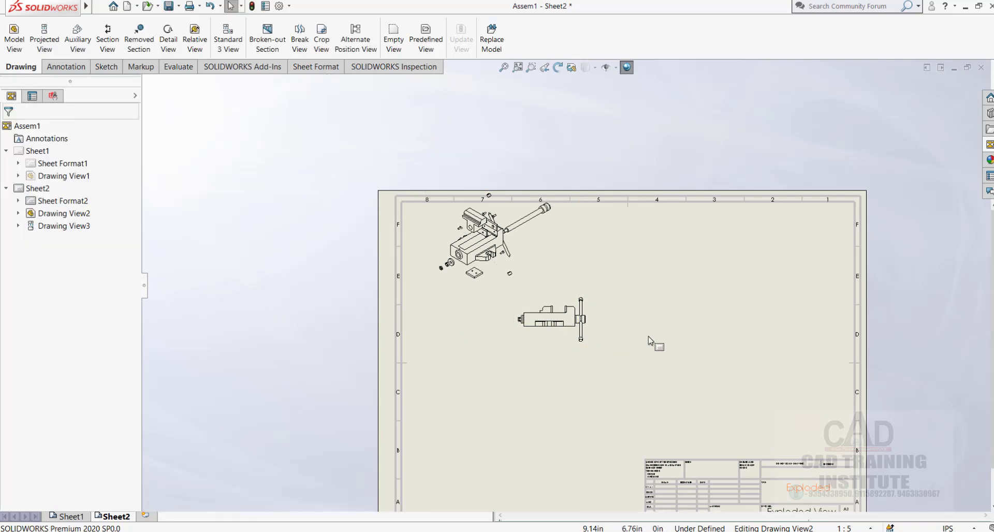
- Delete the collapsed front view and move the exploded isometric view toward the middle of the sheet
{"action": "left_click", "coordinate": [588, 334]}
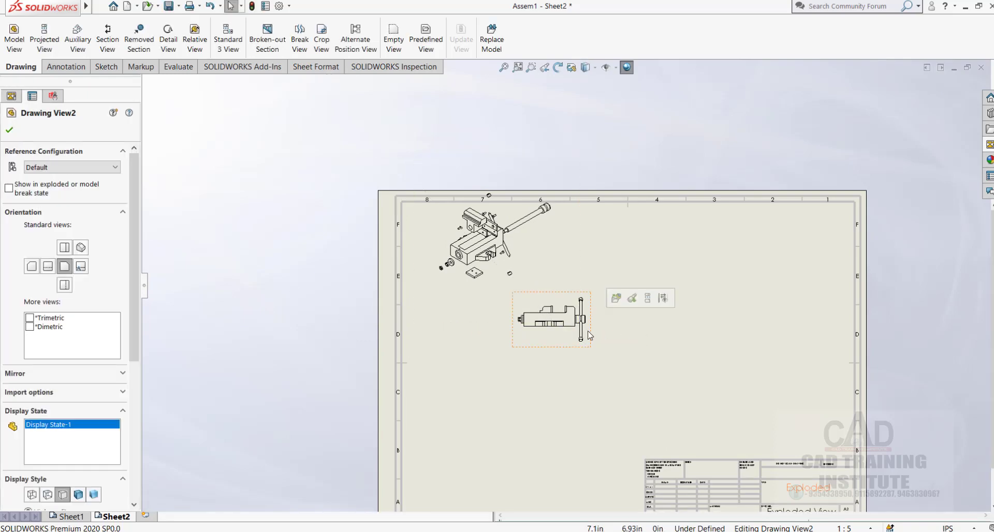
{"action": "key", "text": "Delete"}
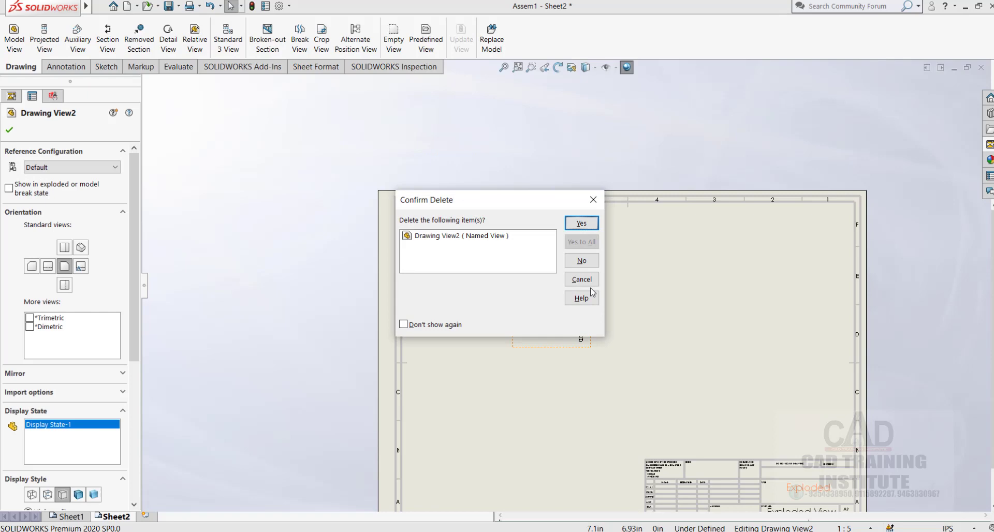
{"action": "left_click", "coordinate": [581, 223]}
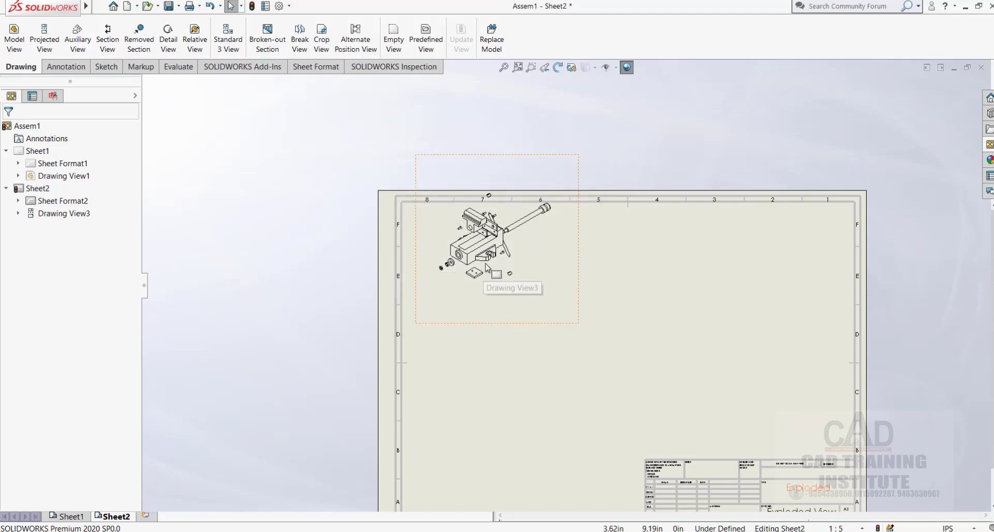
{"action": "left_click_drag", "start_coordinate": [492, 270], "coordinate": [582, 382]}
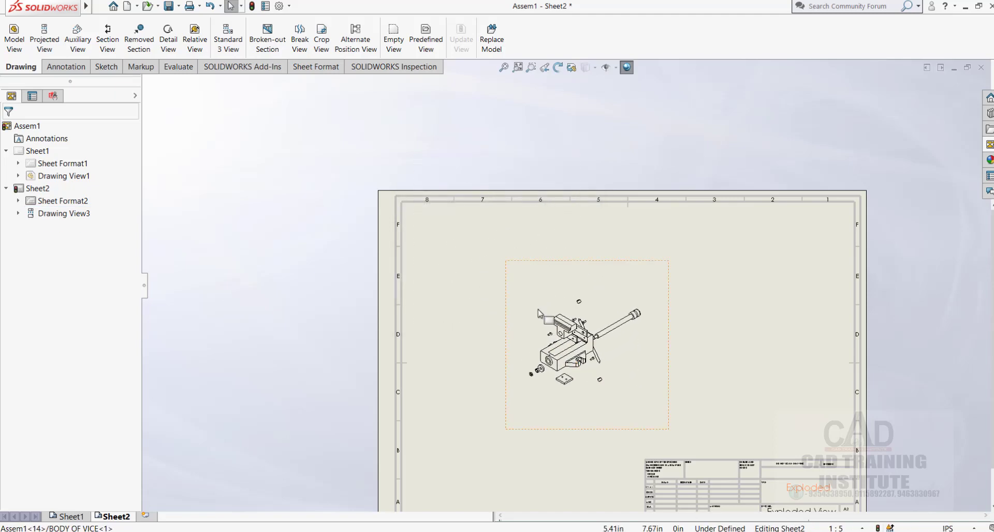
- Set the display style of the exploded isometric view to Shaded With Edges
{"action": "scroll", "coordinate": [565, 286], "scroll_direction": "up", "scroll_amount": 3}
{"action": "scroll", "coordinate": [591, 338], "scroll_direction": "down", "scroll_amount": 5}
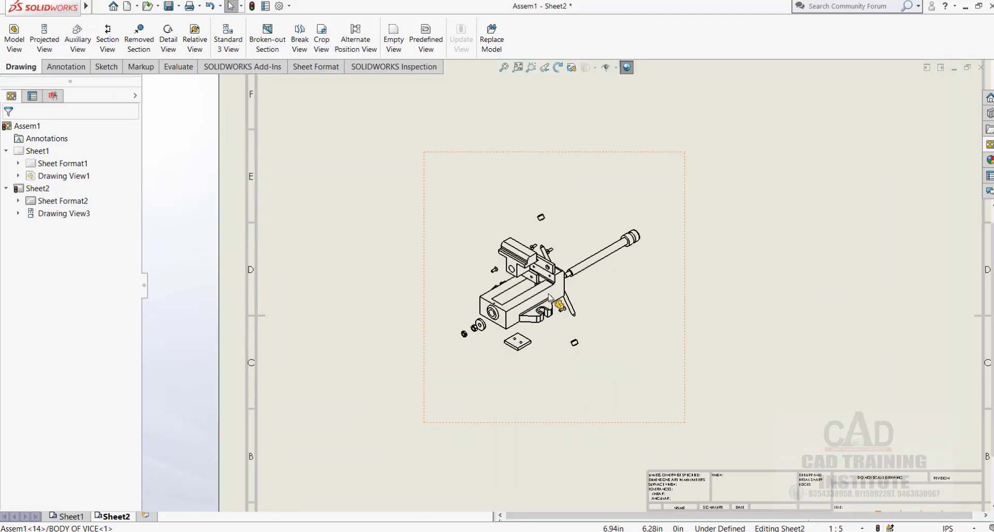
{"action": "left_click", "coordinate": [555, 293]}
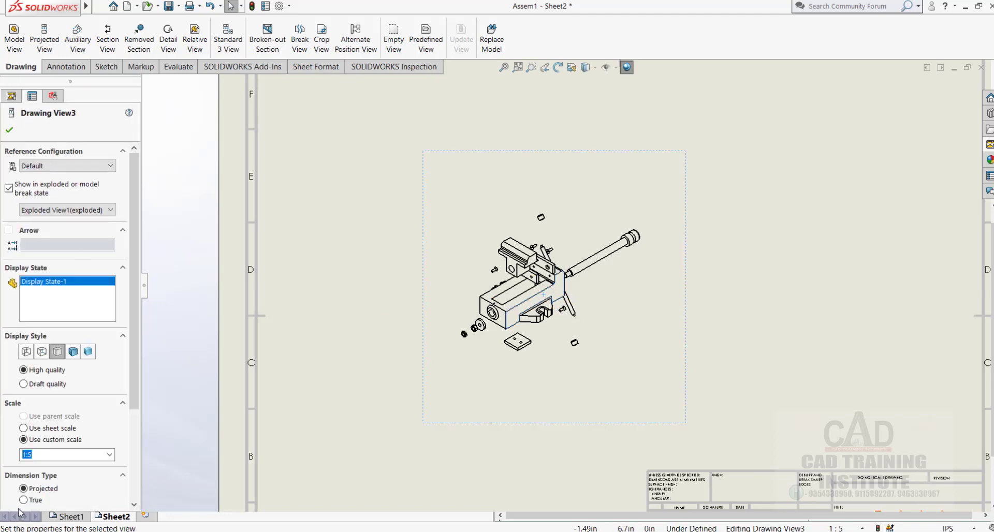
{"action": "left_click", "coordinate": [400, 314]}
{"action": "left_click", "coordinate": [537, 295]}
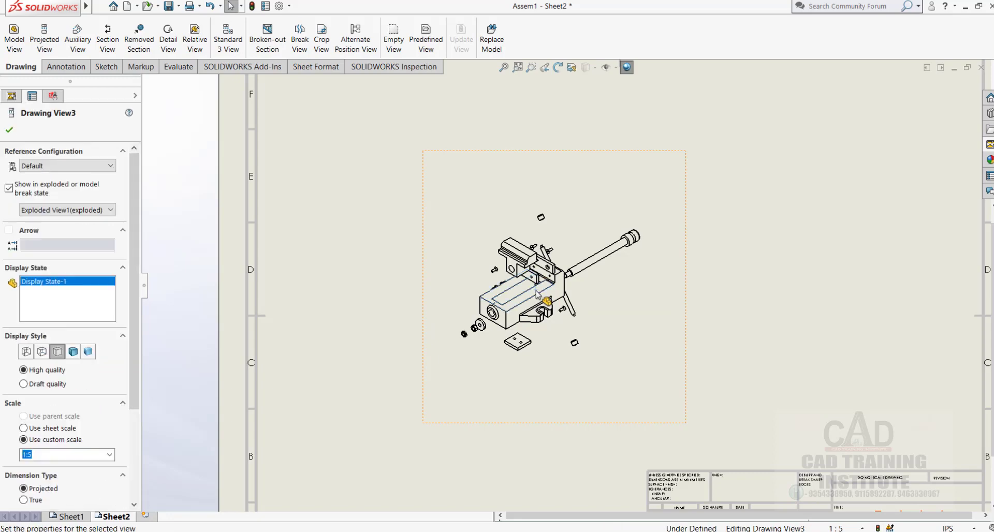
{"action": "left_click", "coordinate": [73, 352]}
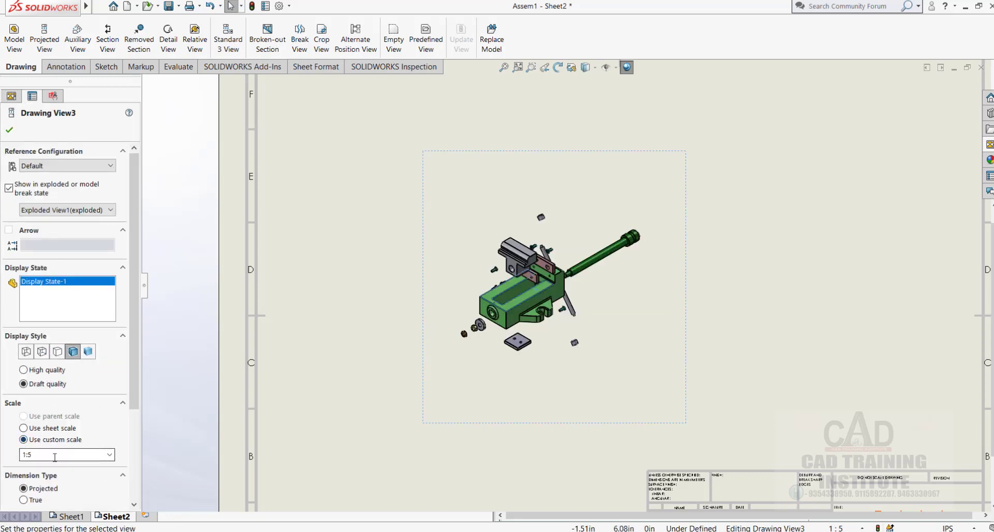
- Try a custom scale of 1:1 on the exploded view
{"action": "left_click", "coordinate": [109, 455]}
{"action": "scroll", "coordinate": [62, 394], "scroll_direction": "up", "scroll_amount": 3}
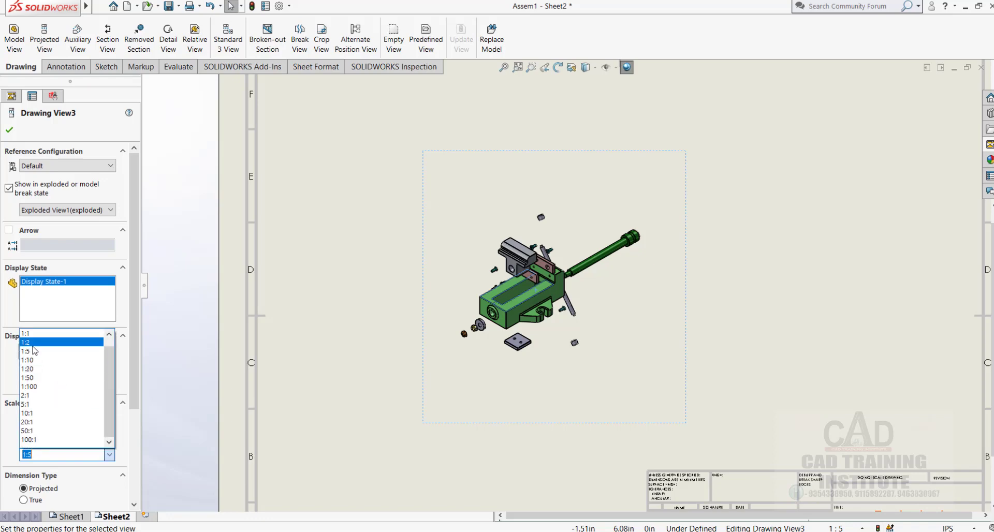
{"action": "left_click", "coordinate": [32, 336]}
{"action": "scroll", "coordinate": [494, 324], "scroll_direction": "up", "scroll_amount": 3}
{"action": "scroll", "coordinate": [436, 327], "scroll_direction": "down", "scroll_amount": 1}
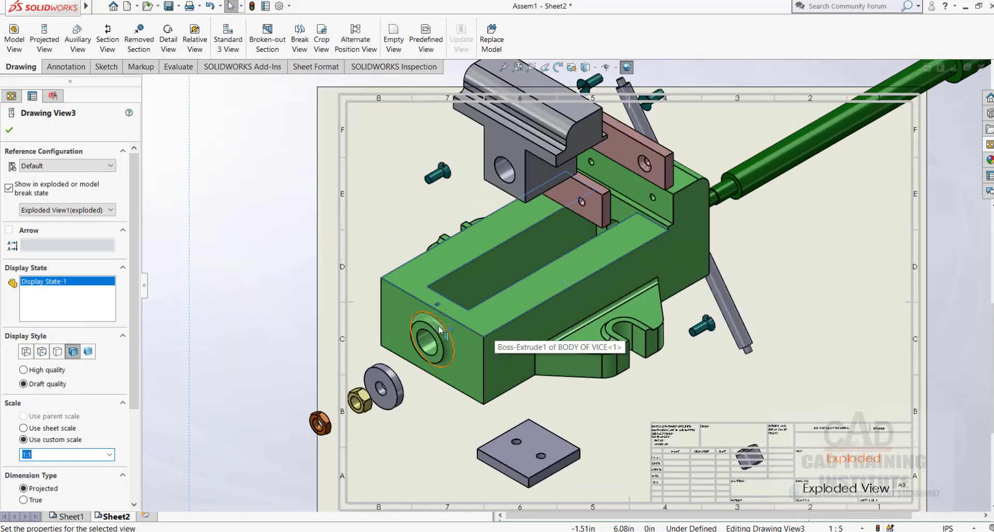
- Set the exploded view's custom scale to 1:2 and move the view toward the left side of the sheet
{"action": "left_click", "coordinate": [110, 455]}
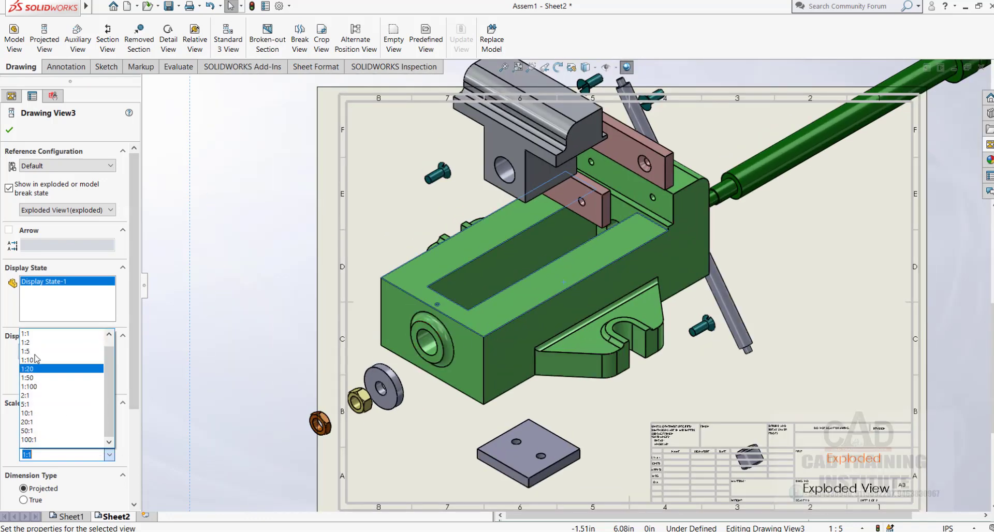
{"action": "left_click", "coordinate": [31, 347]}
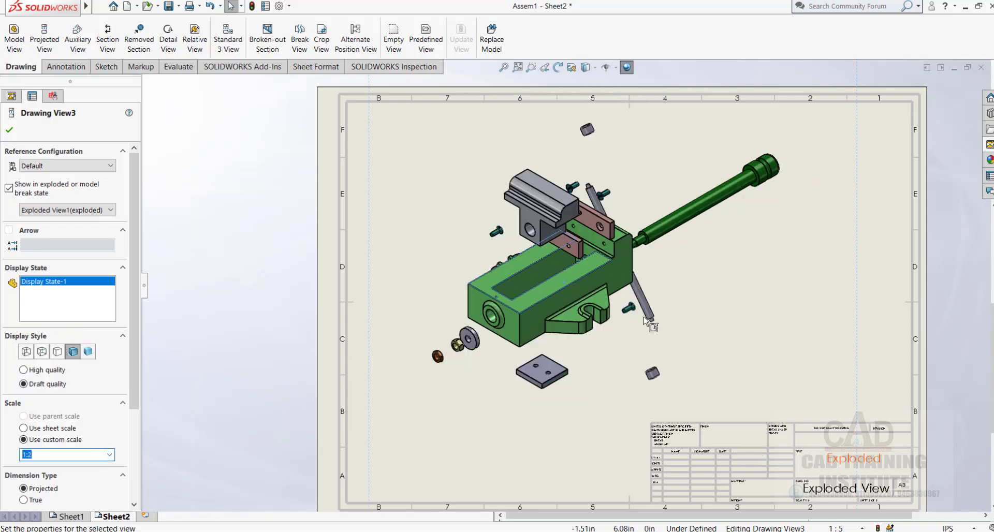
{"action": "scroll", "coordinate": [621, 322], "scroll_direction": "up", "scroll_amount": 1}
{"action": "scroll", "coordinate": [717, 201], "scroll_direction": "down", "scroll_amount": 1}
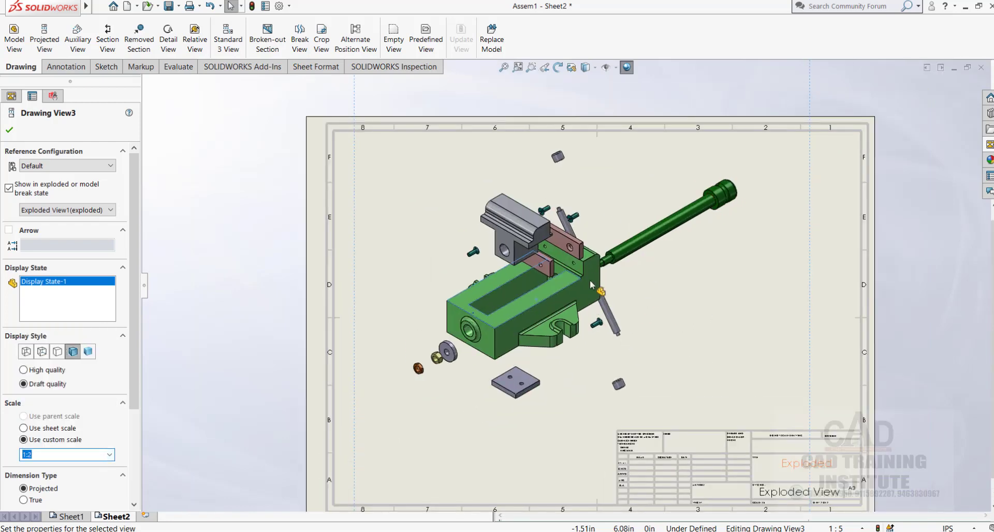
{"action": "left_click_drag", "start_coordinate": [497, 334], "coordinate": [445, 355]}
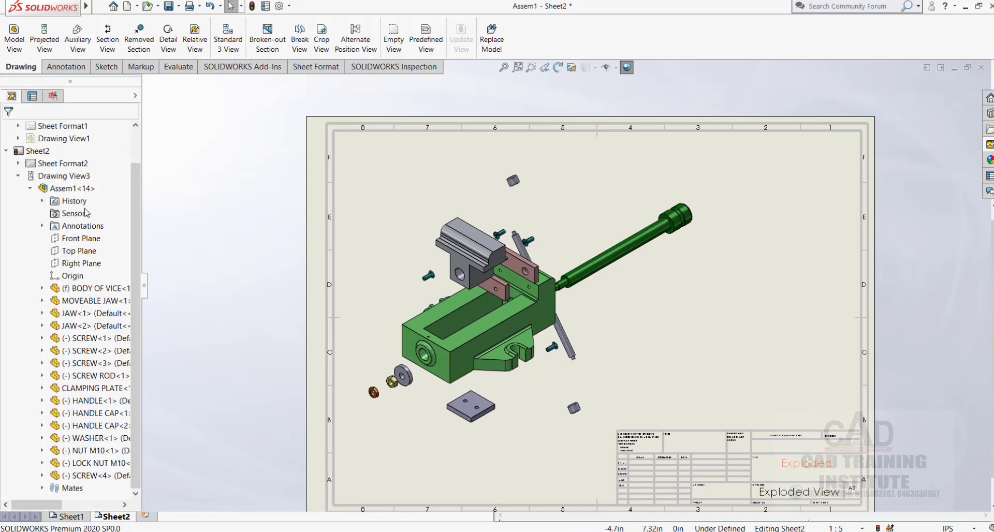
- Insert a top-level bill of materials for the exploded view using the bom-standard template, placed directly above the title block
{"action": "scroll", "coordinate": [557, 346], "scroll_direction": "up", "scroll_amount": 3}
{"action": "scroll", "coordinate": [721, 311], "scroll_direction": "down", "scroll_amount": 1}
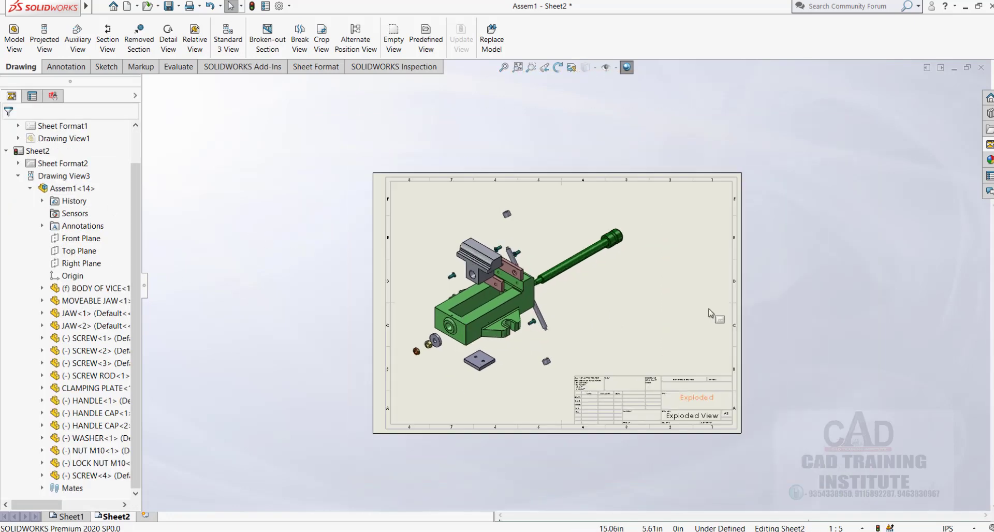
{"action": "scroll", "coordinate": [716, 217], "scroll_direction": "down", "scroll_amount": 1}
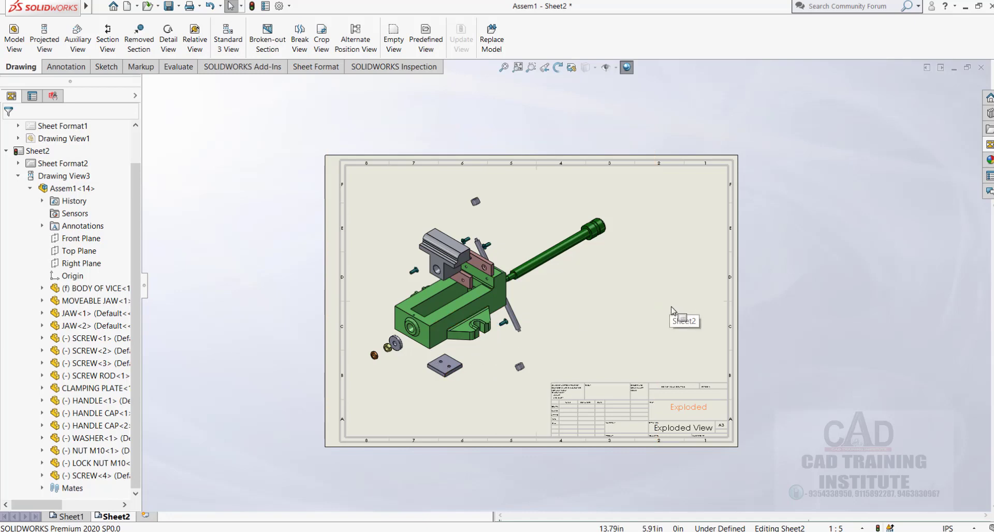
{"action": "left_click", "coordinate": [65, 68]}
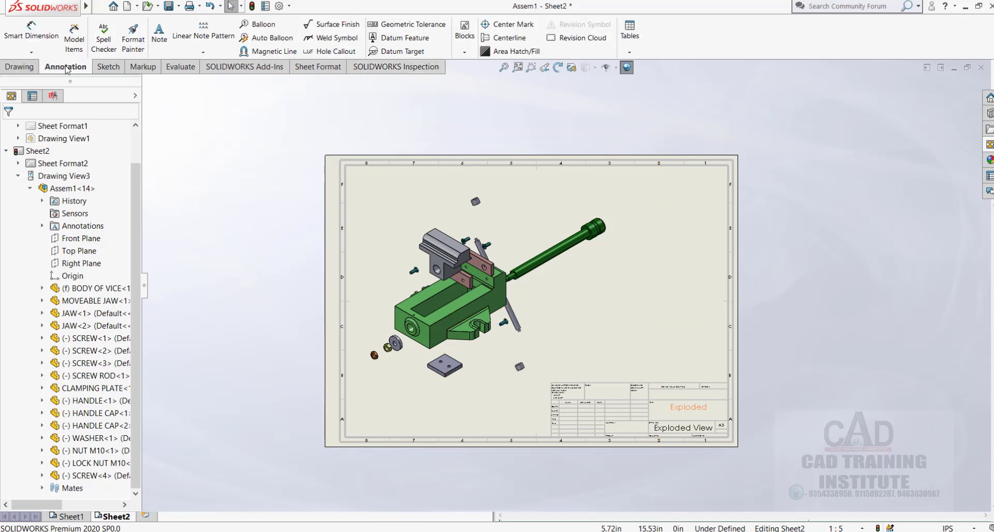
{"action": "left_click", "coordinate": [630, 51]}
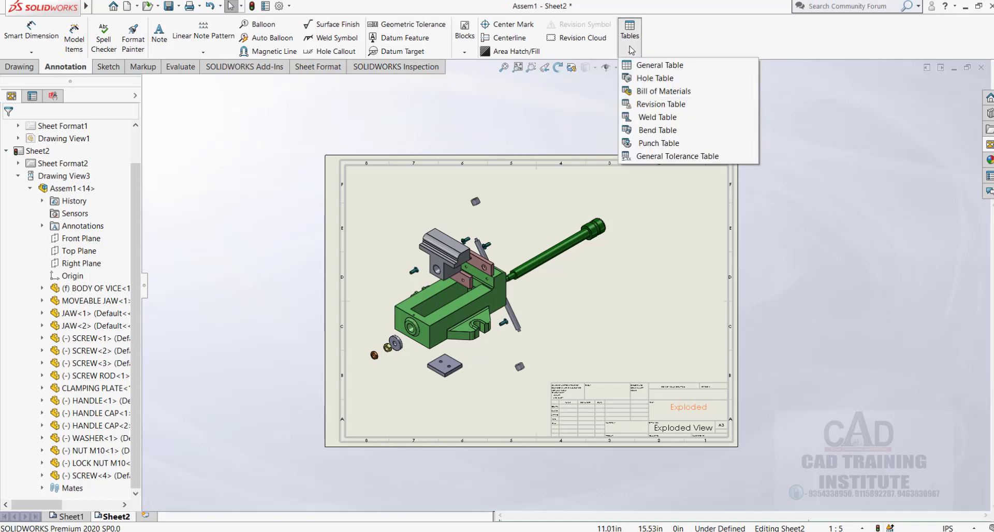
{"action": "left_click", "coordinate": [660, 91]}
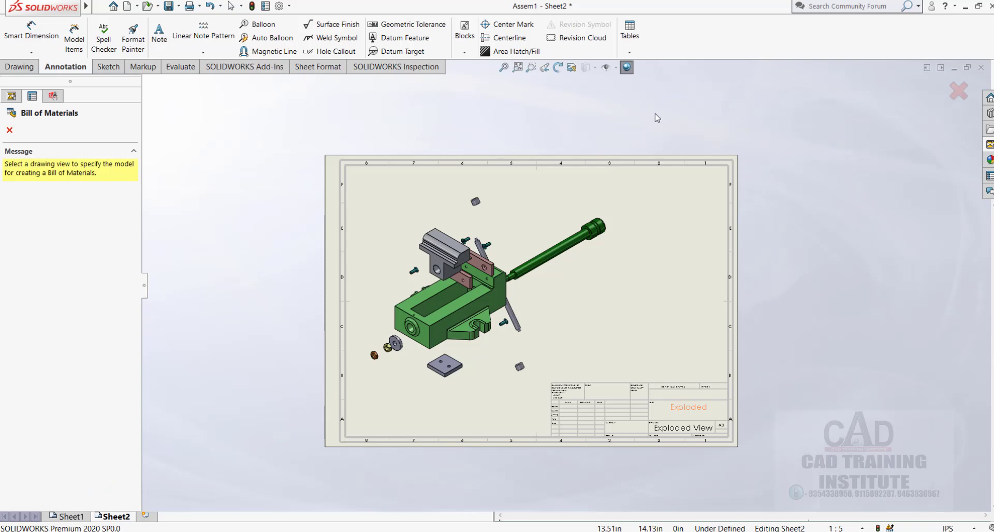
{"action": "left_click", "coordinate": [460, 259]}
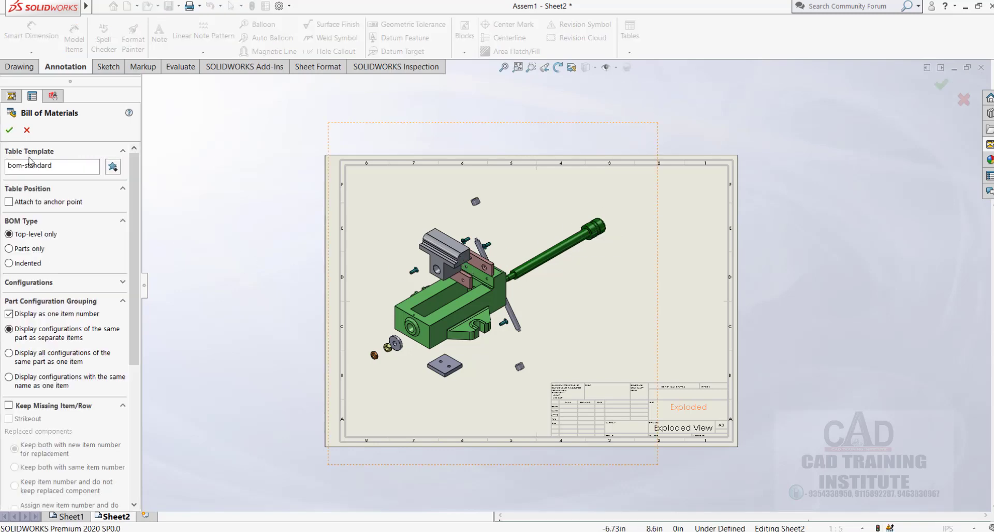
{"action": "left_click", "coordinate": [8, 131]}
{"action": "left_click", "coordinate": [561, 265]}
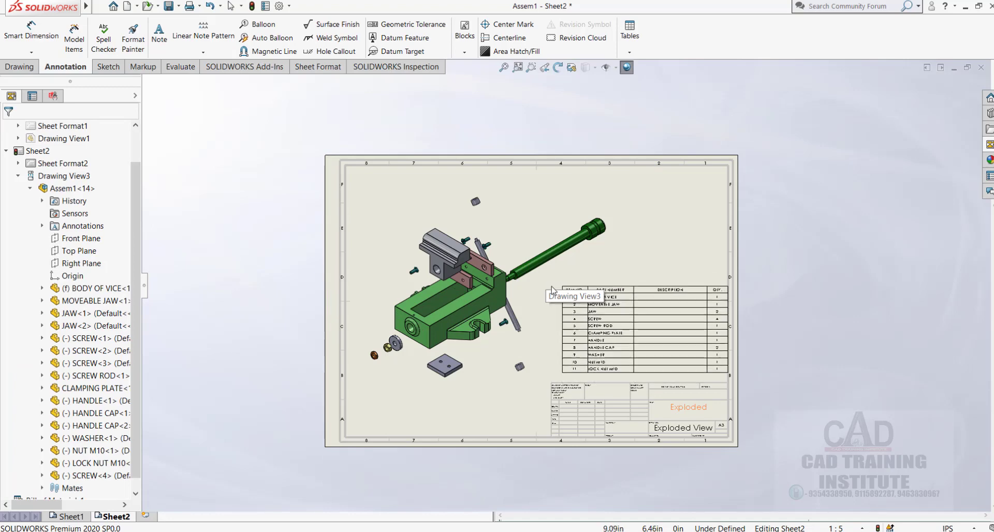
- Examine the item numbers, part names and quantities in the bill of materials table
{"action": "left_click", "coordinate": [551, 287]}
{"action": "scroll", "coordinate": [661, 336], "scroll_direction": "down", "scroll_amount": 3}
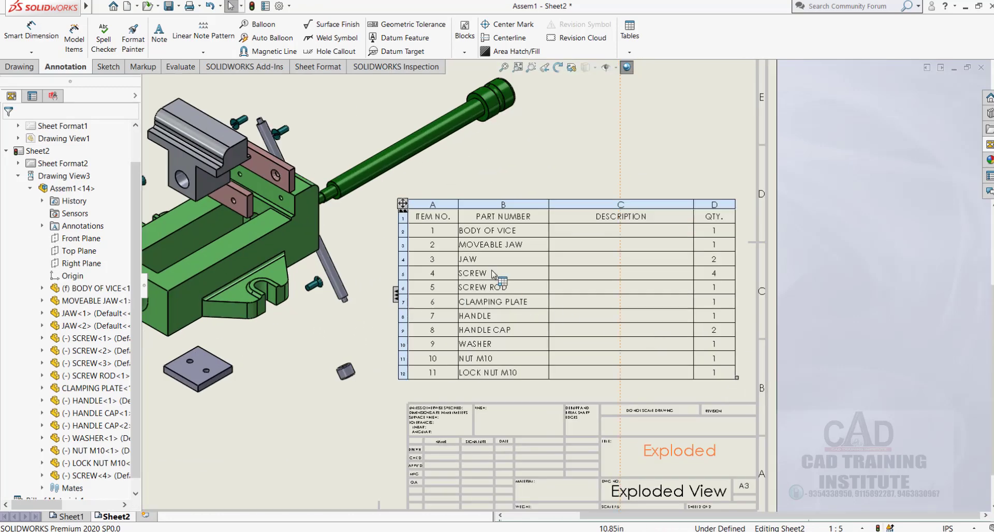
{"action": "scroll", "coordinate": [493, 274], "scroll_direction": "down", "scroll_amount": 2}
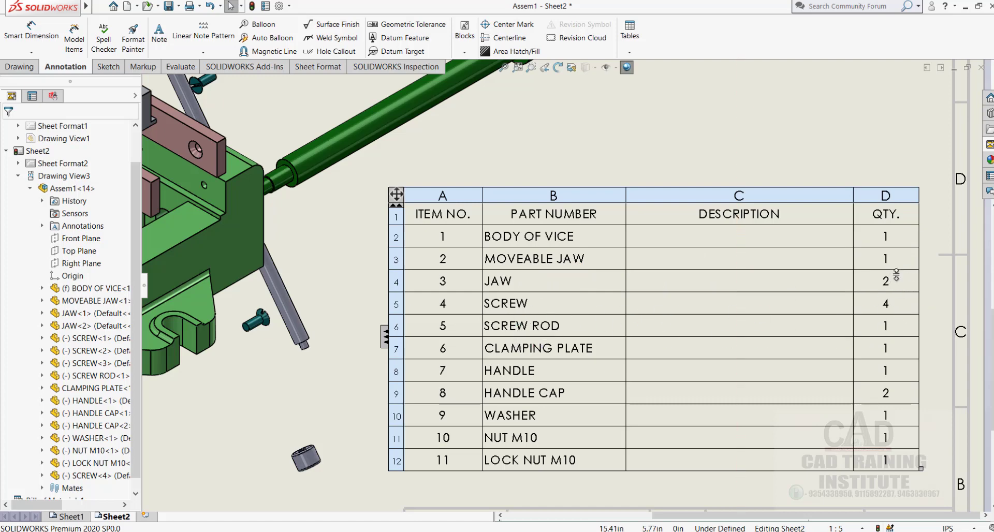
{"action": "scroll", "coordinate": [639, 357], "scroll_direction": "up", "scroll_amount": 2}
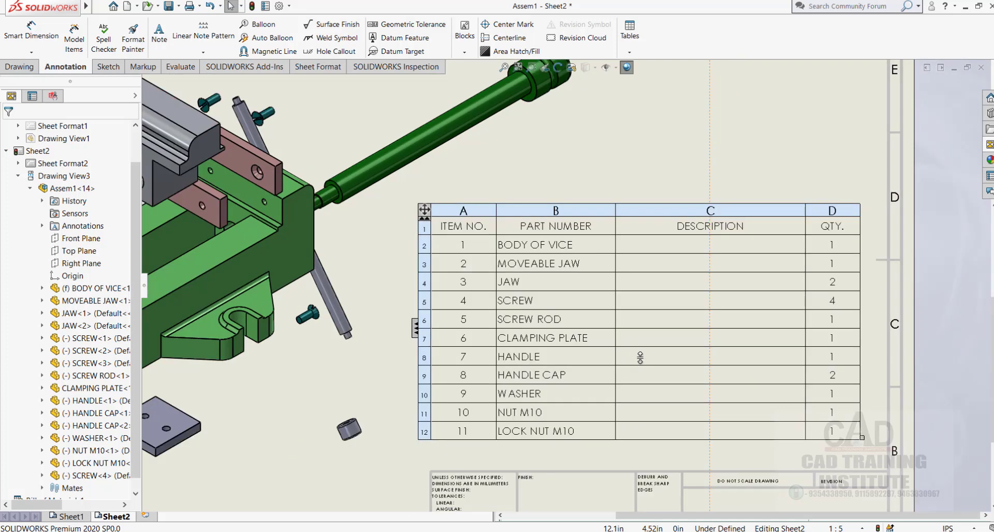
{"action": "scroll", "coordinate": [640, 357], "scroll_direction": "up", "scroll_amount": 1}
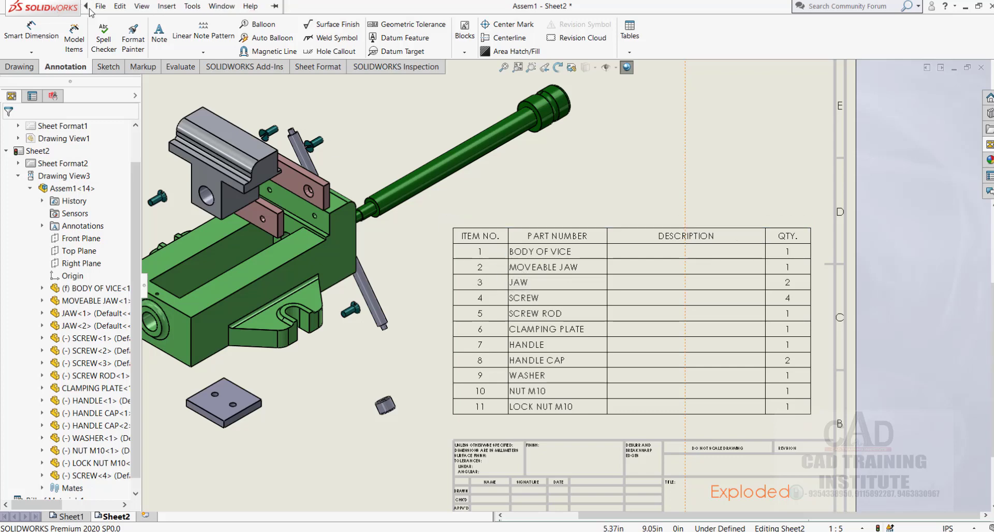
{"action": "left_click", "coordinate": [100, 8]}
{"action": "left_click", "coordinate": [134, 96]}
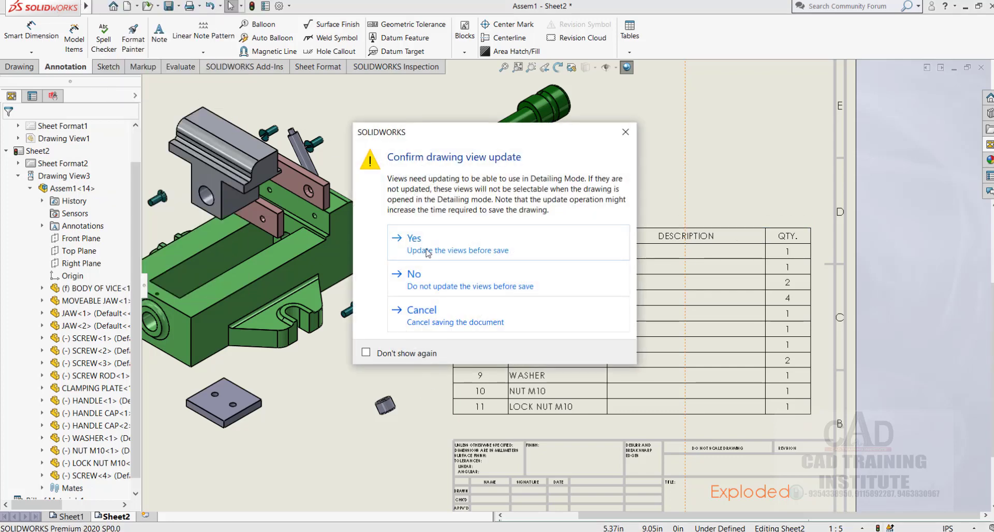
{"action": "left_click", "coordinate": [437, 283]}
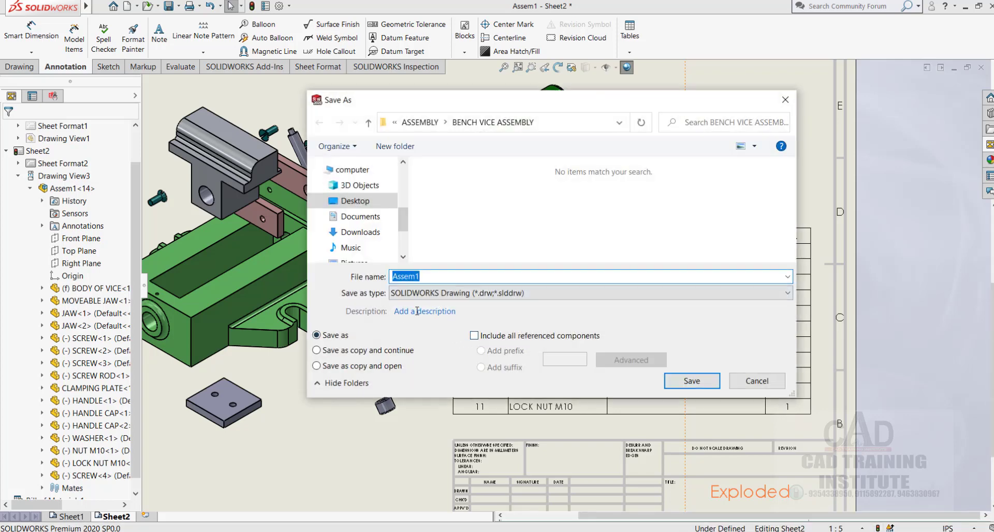
{"action": "left_click", "coordinate": [423, 311]}
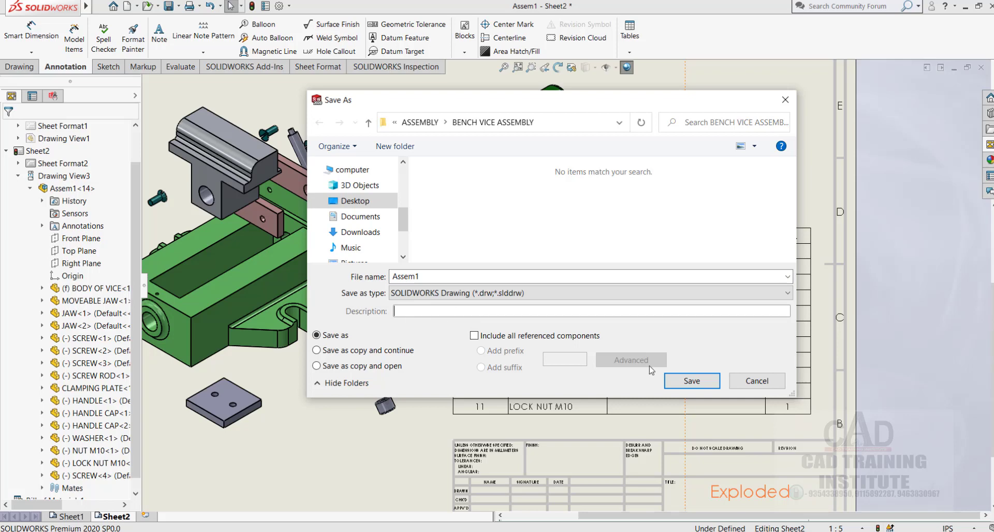
{"action": "left_click", "coordinate": [745, 382]}
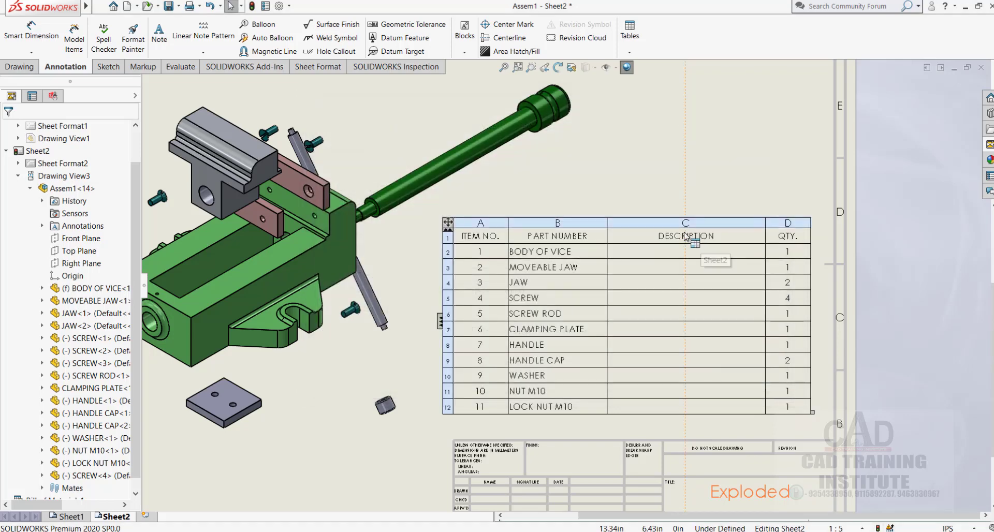
- Delete the whole bill of materials table from the sheet
{"action": "left_click", "coordinate": [687, 237]}
{"action": "right_click", "coordinate": [697, 238]}
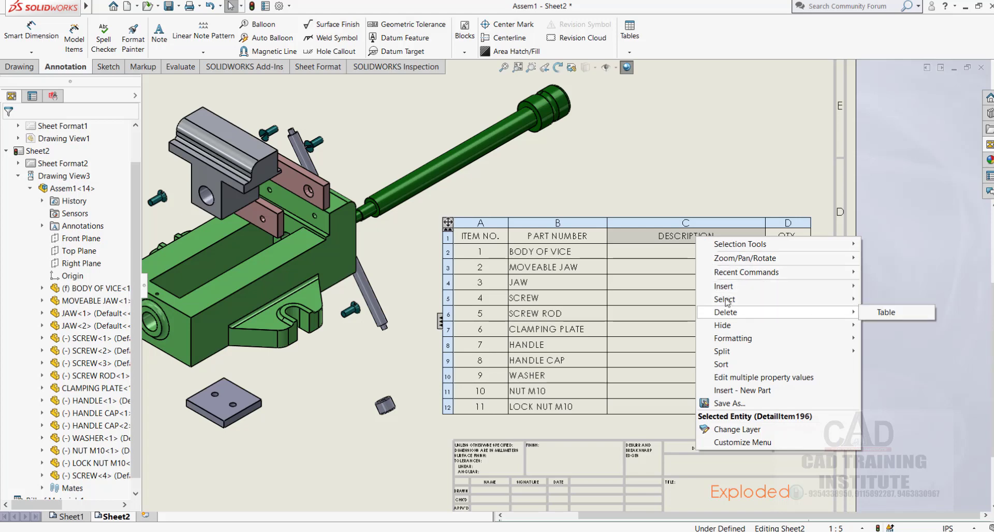
{"action": "mouse_move", "coordinate": [733, 313]}
{"action": "left_click", "coordinate": [886, 313]}
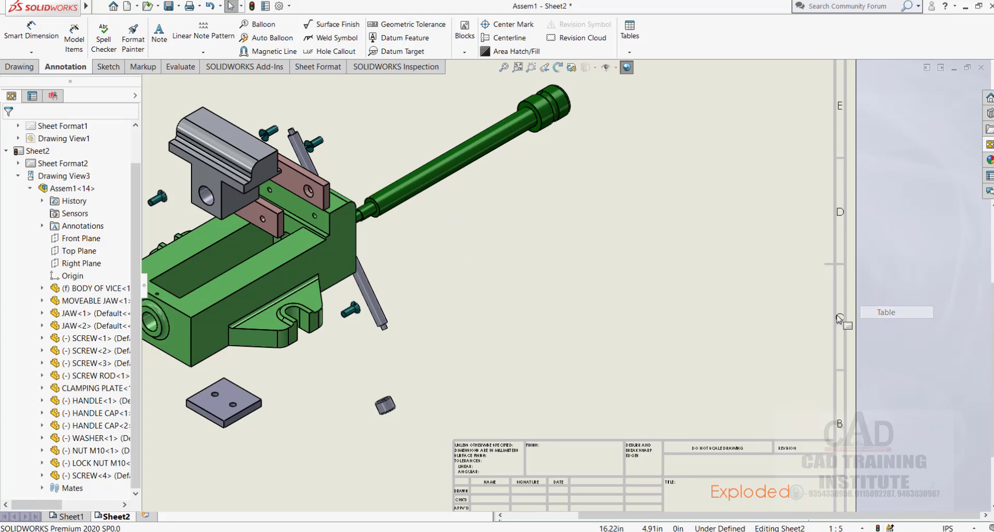
- Undo the deletion of the bill of materials table and hide its DESCRIPTION column
{"action": "key", "text": "ctrl+z"}
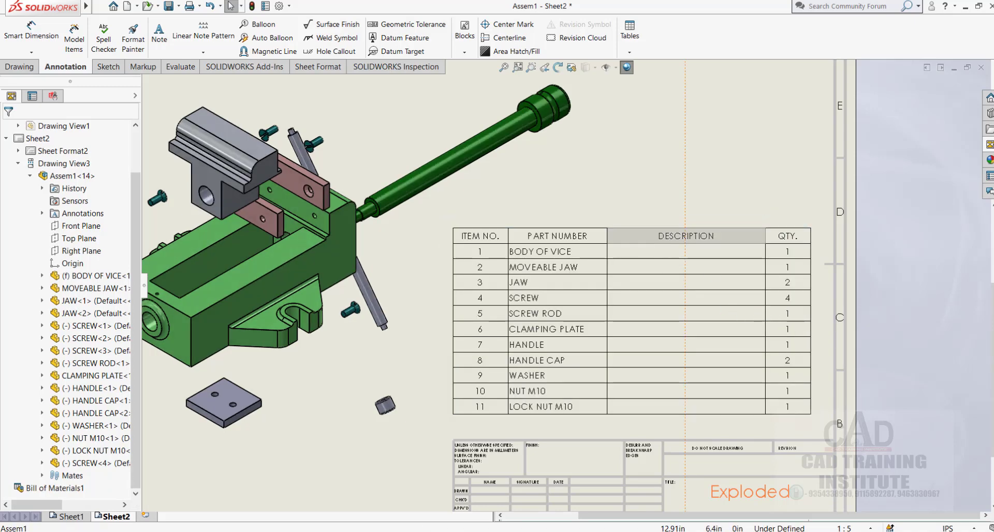
{"action": "left_click", "coordinate": [652, 239]}
{"action": "right_click", "coordinate": [651, 240]}
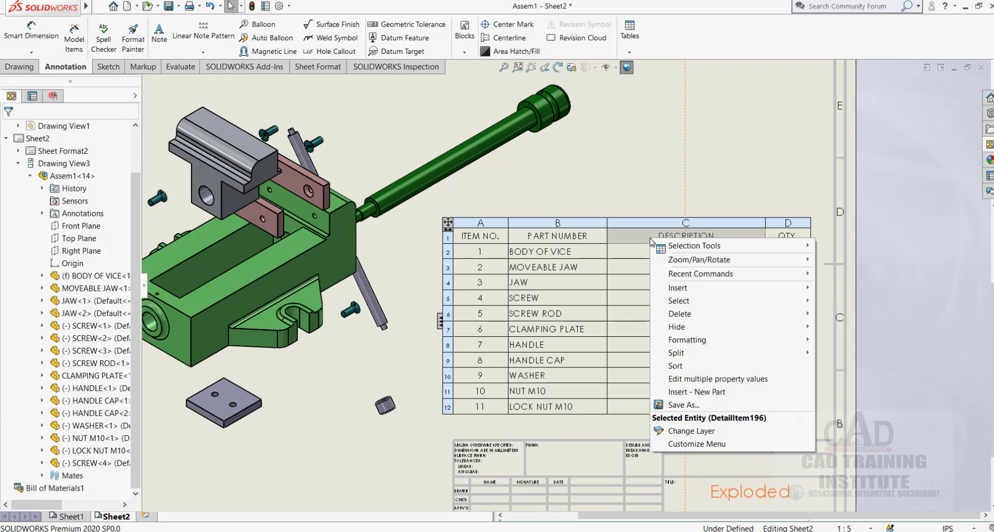
{"action": "left_click", "coordinate": [650, 240]}
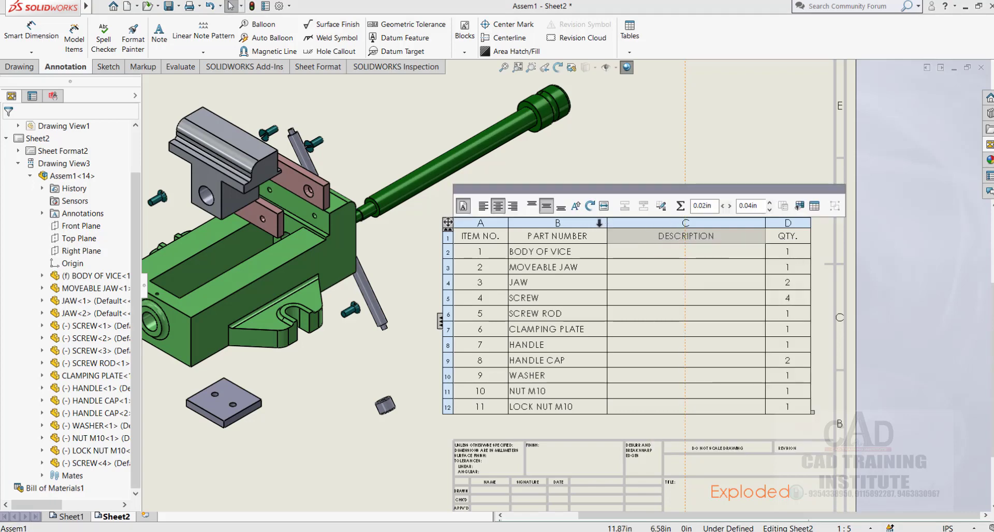
{"action": "left_click", "coordinate": [800, 206]}
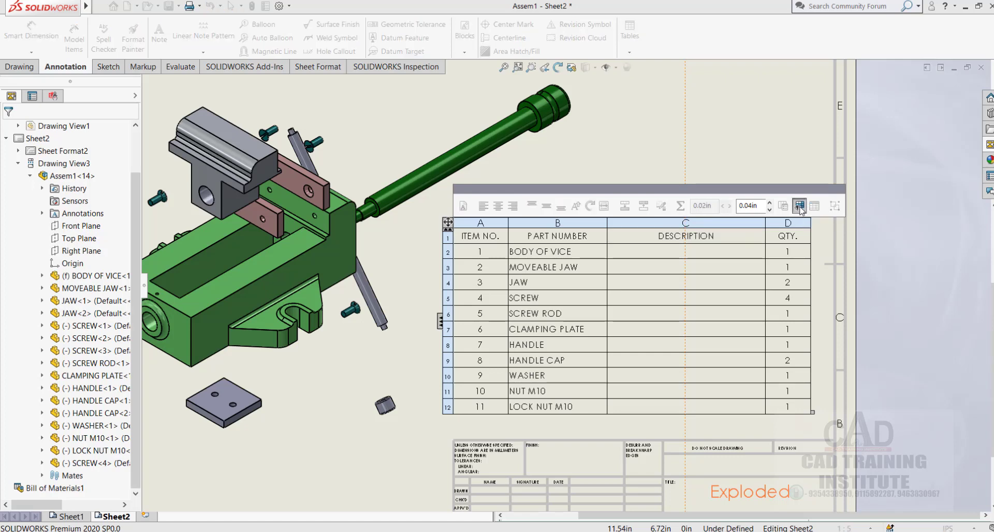
{"action": "key", "text": "Escape"}
{"action": "left_click", "coordinate": [686, 222]}
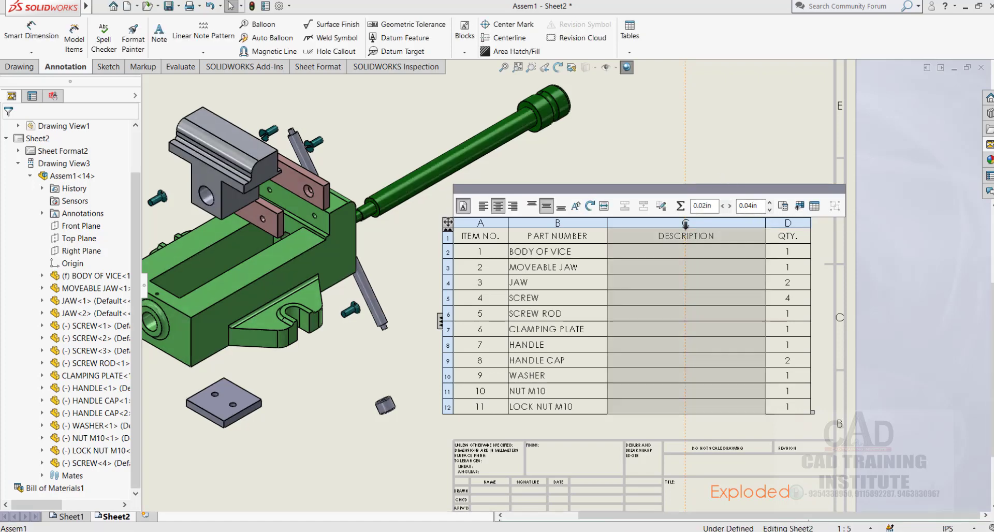
{"action": "left_click", "coordinate": [798, 206]}
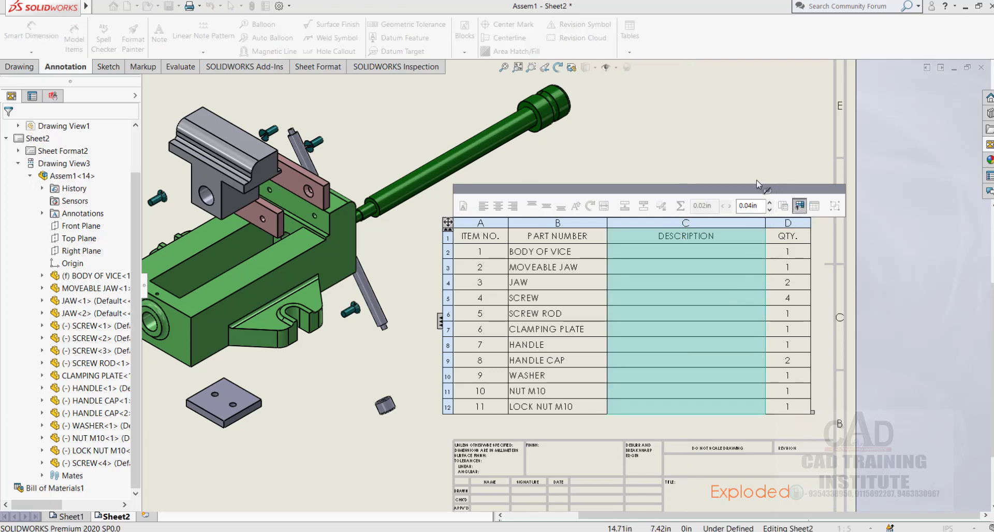
{"action": "left_click", "coordinate": [798, 207]}
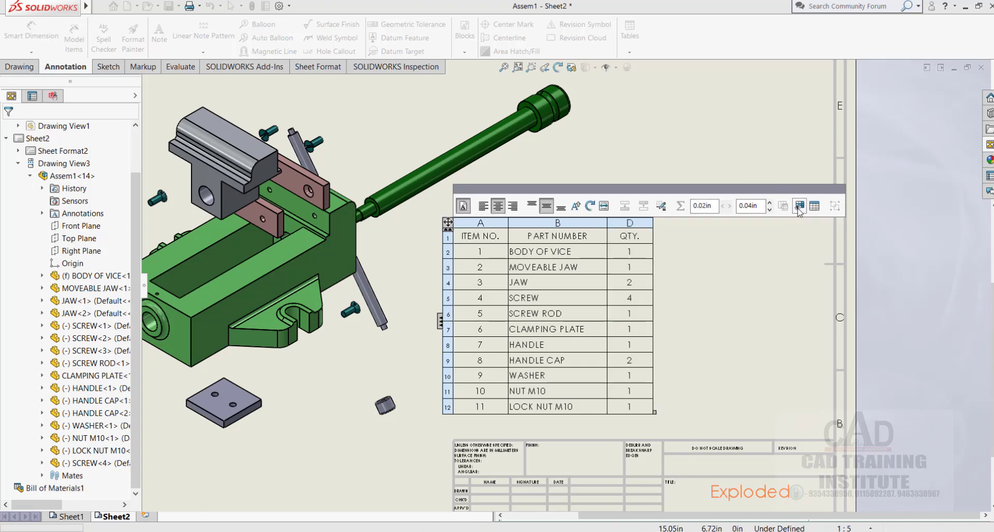
{"action": "left_click", "coordinate": [715, 289]}
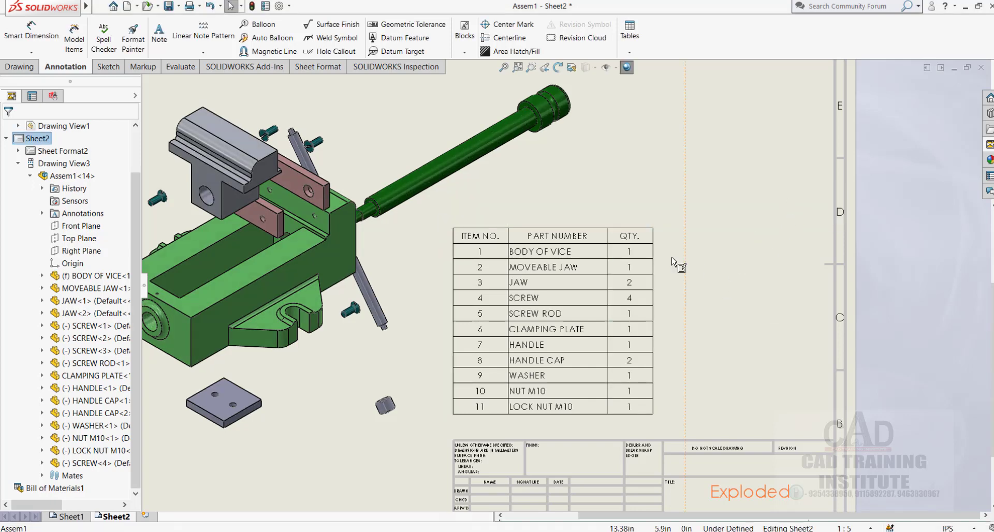
- Move the bill of materials table toward the sheet's right border, just above the title block
{"action": "left_click_drag", "start_coordinate": [448, 224], "coordinate": [609, 239]}
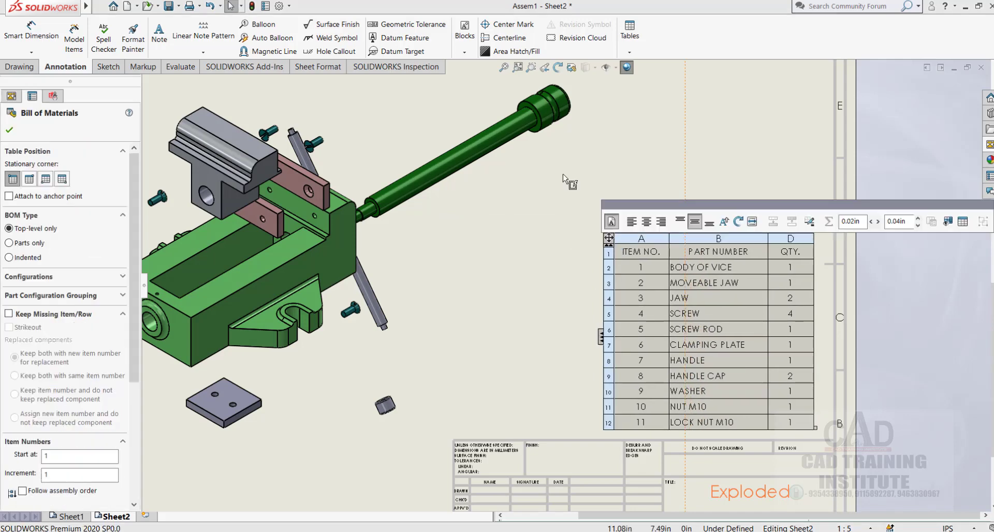
{"action": "left_click", "coordinate": [641, 160]}
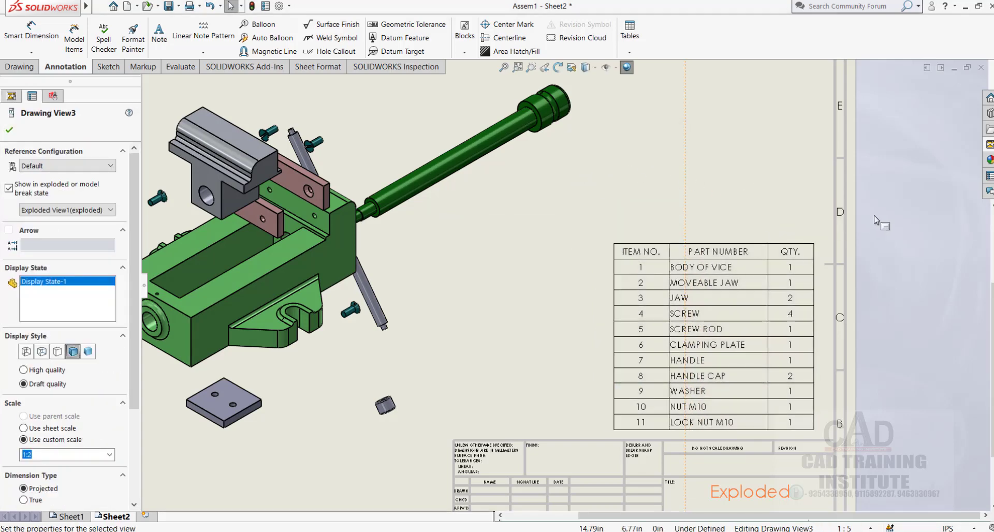
{"action": "scroll", "coordinate": [838, 291], "scroll_direction": "down", "scroll_amount": 1}
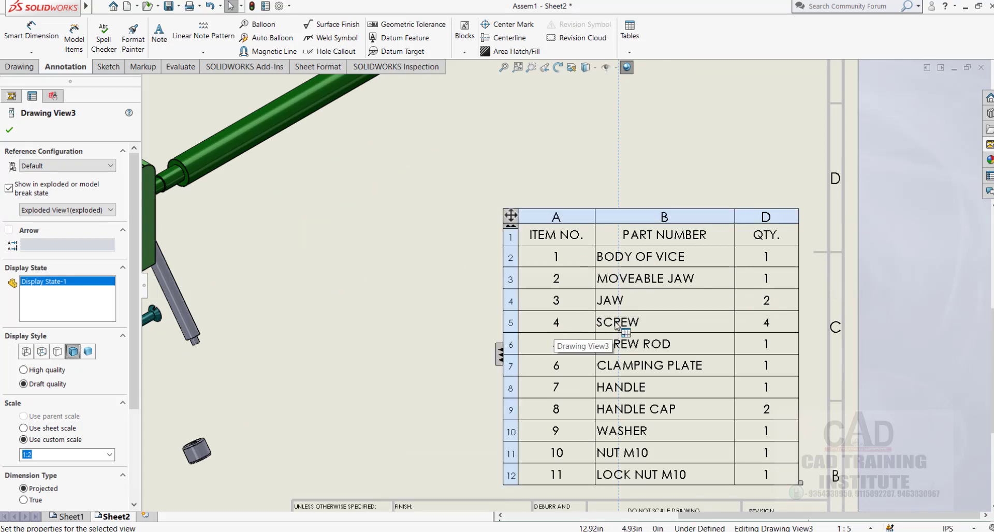
{"action": "scroll", "coordinate": [562, 324], "scroll_direction": "up", "scroll_amount": 3}
{"action": "scroll", "coordinate": [445, 254], "scroll_direction": "down", "scroll_amount": 1}
{"action": "key", "text": "f"}
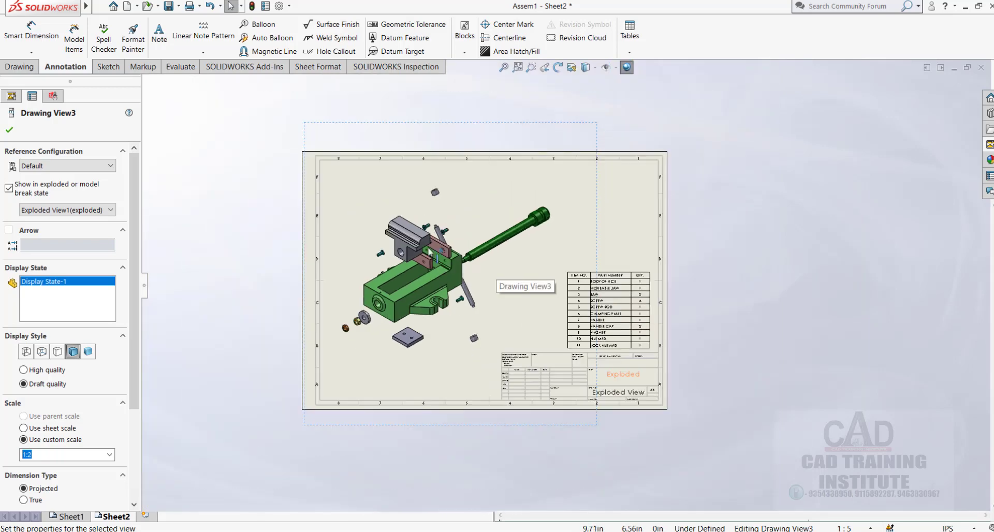
{"action": "left_click", "coordinate": [9, 130]}
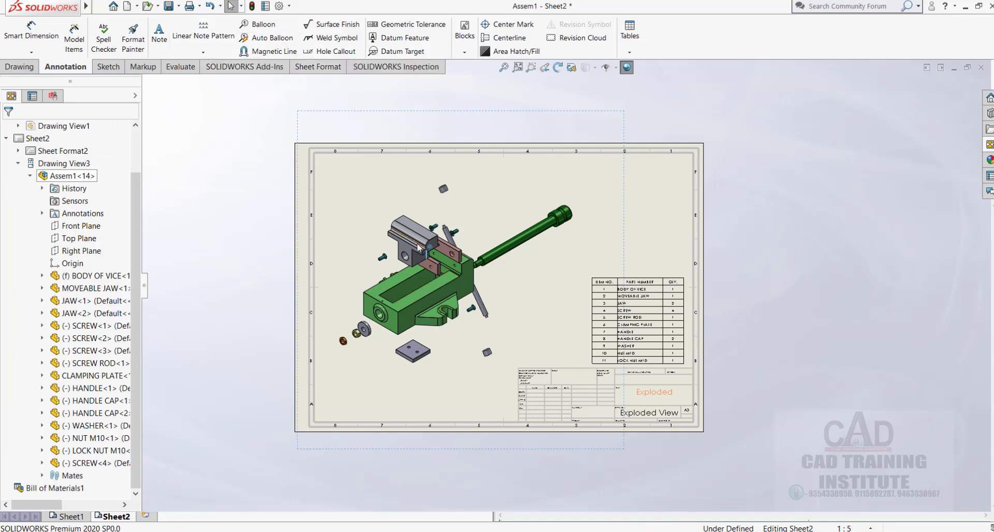
- Add auto balloons to the exploded view in a circular layout, ignoring multiple instances and attaching leaders to edges
{"action": "left_click", "coordinate": [416, 262]}
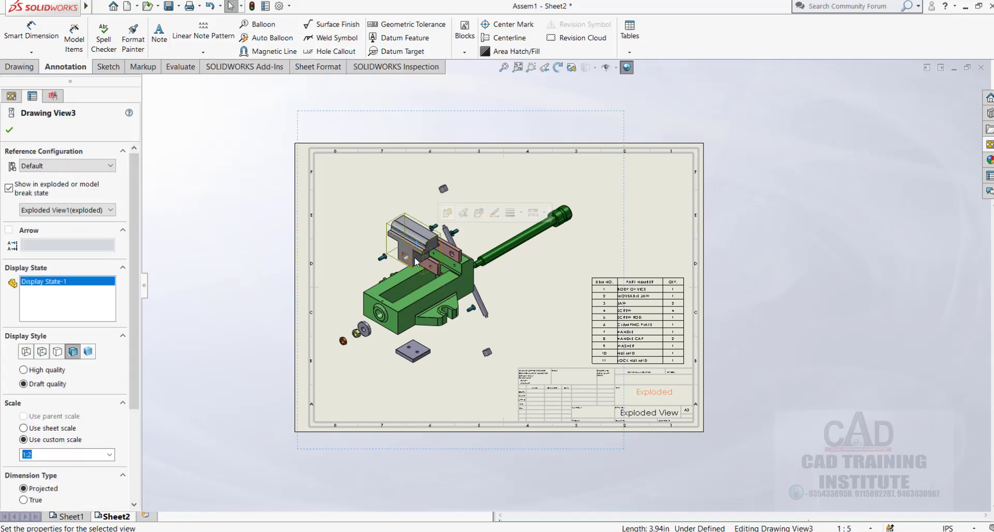
{"action": "left_click", "coordinate": [270, 37]}
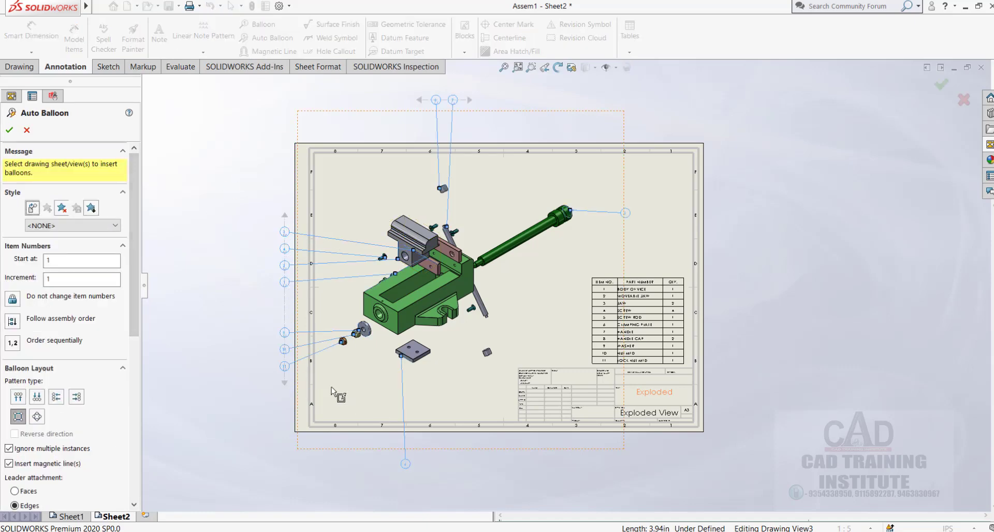
{"action": "left_click", "coordinate": [20, 400]}
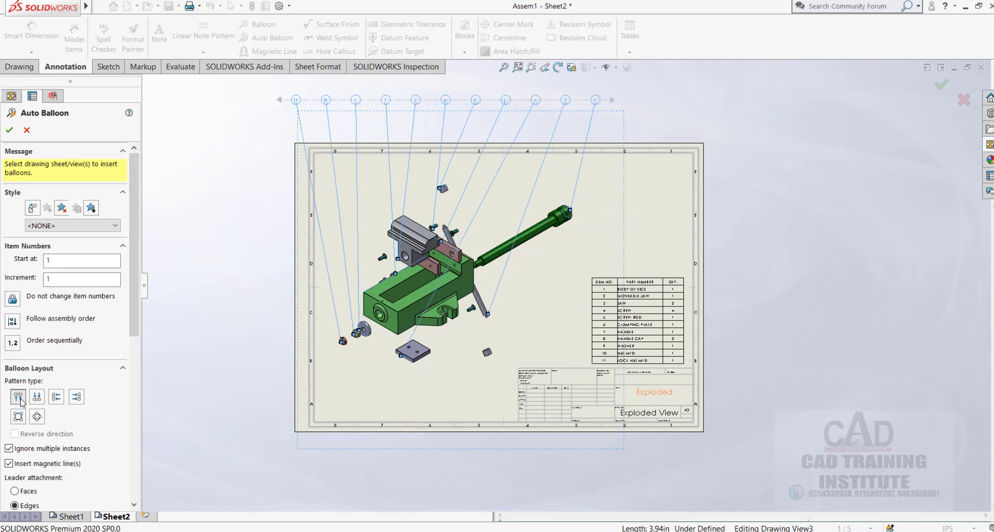
{"action": "left_click", "coordinate": [36, 399]}
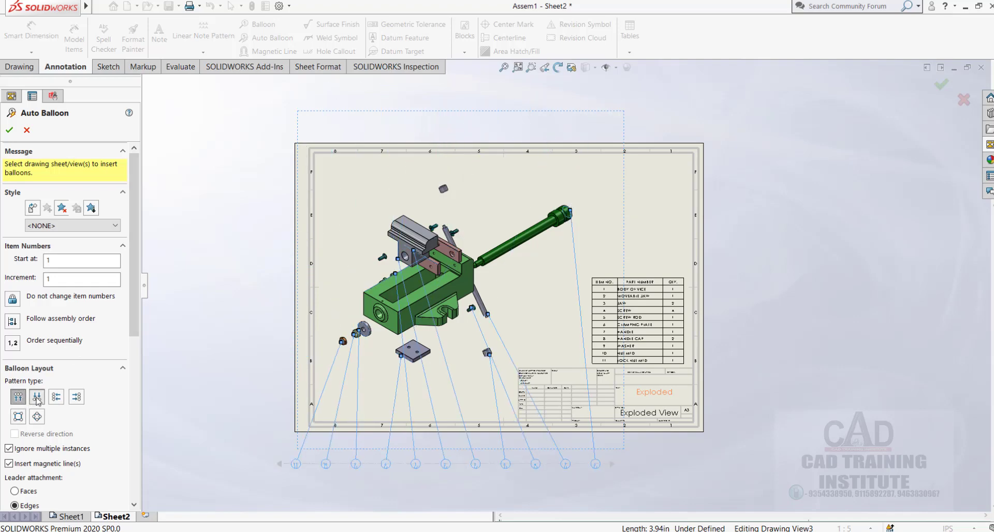
{"action": "left_click", "coordinate": [38, 418]}
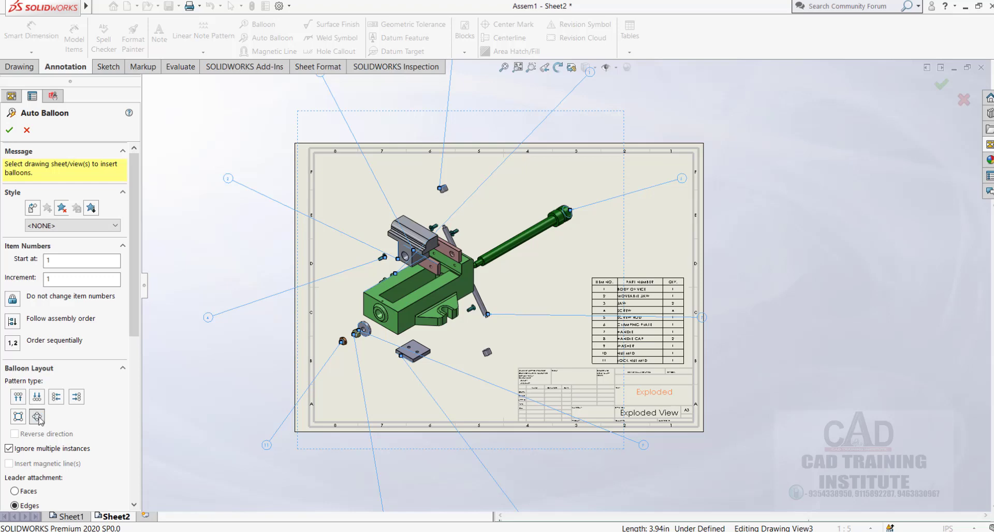
{"action": "left_click", "coordinate": [18, 417]}
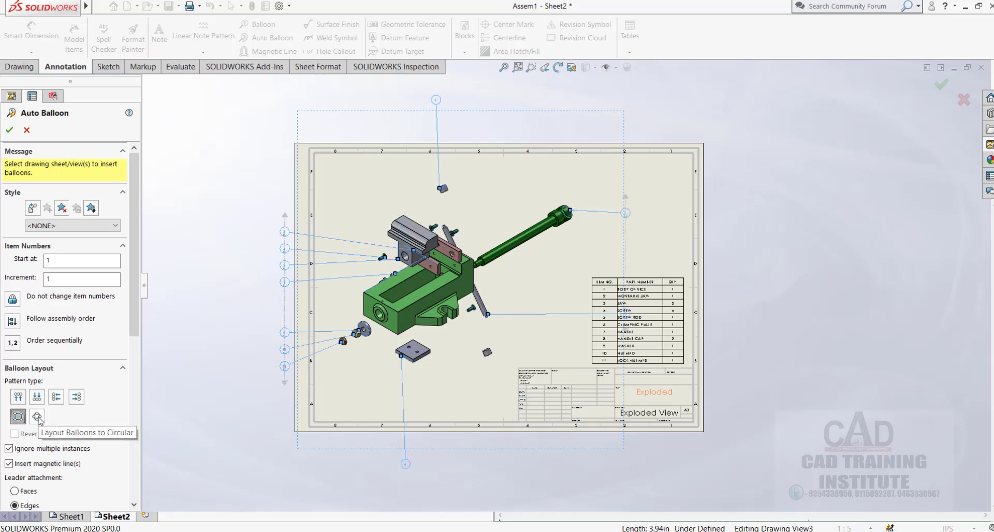
{"action": "left_click", "coordinate": [37, 418]}
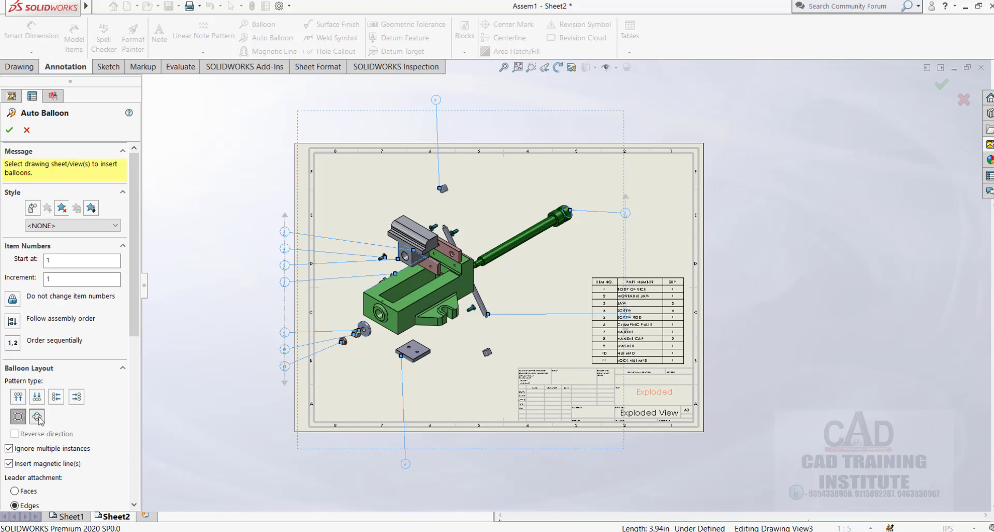
{"action": "left_click", "coordinate": [10, 131]}
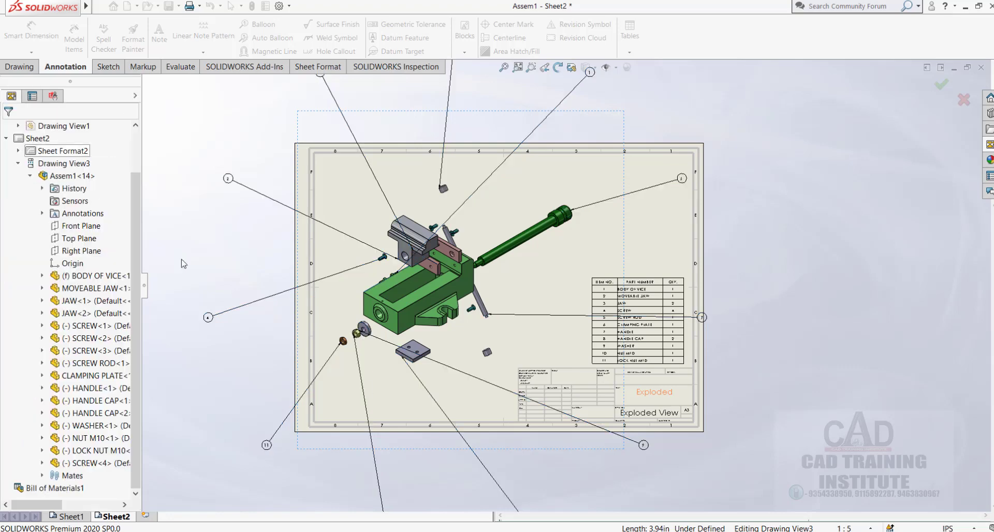
- Move balloons 4, 2 and 11 inside the sheet border, close to the parts at the exploded view's left side
{"action": "left_click_drag", "start_coordinate": [225, 319], "coordinate": [334, 283]}
{"action": "left_click_drag", "start_coordinate": [228, 180], "coordinate": [332, 234]}
{"action": "left_click", "coordinate": [299, 254]}
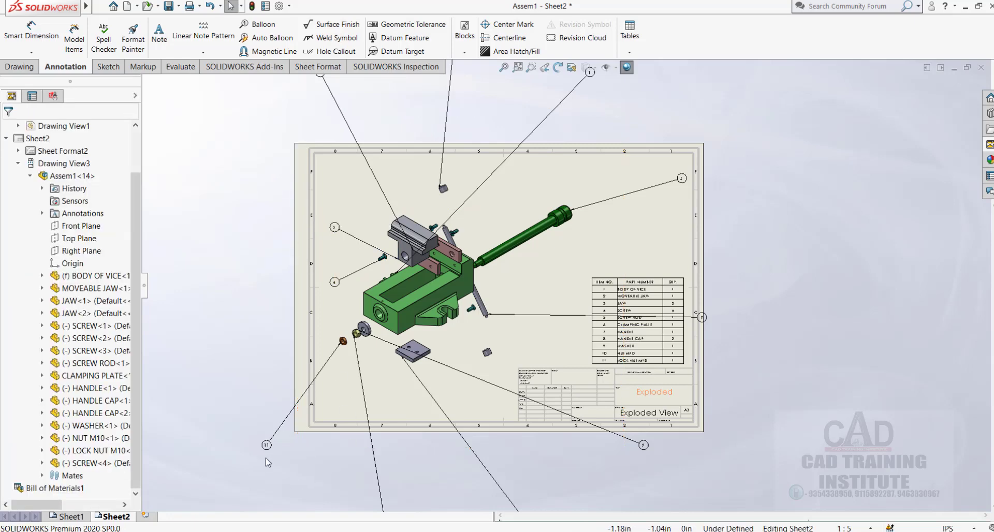
{"action": "left_click_drag", "start_coordinate": [266, 444], "coordinate": [336, 386]}
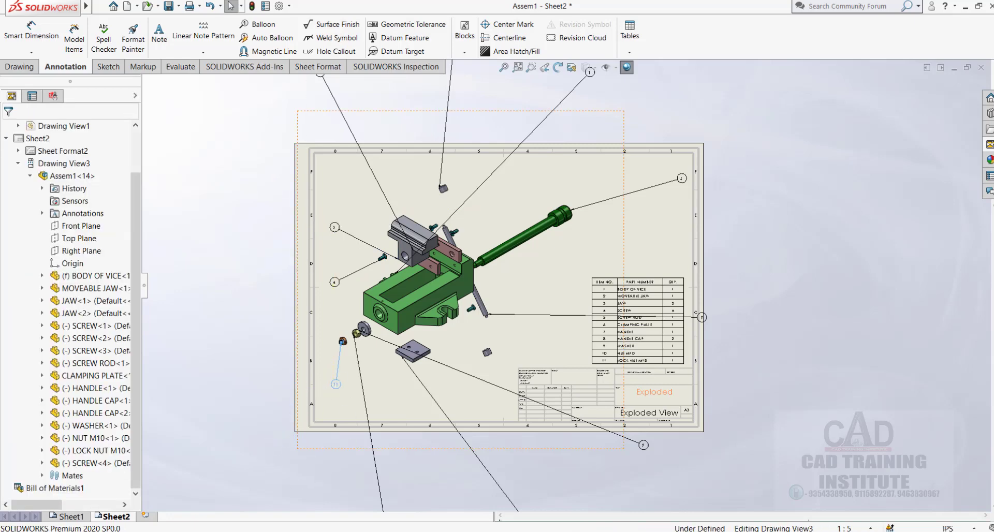
{"action": "left_click", "coordinate": [260, 428]}
- Move balloons 10, 6 and 9 up into the sheet, in the space below the exploded vice
{"action": "scroll", "coordinate": [425, 410], "scroll_direction": "up", "scroll_amount": 3}
{"action": "scroll", "coordinate": [425, 409], "scroll_direction": "down", "scroll_amount": 2}
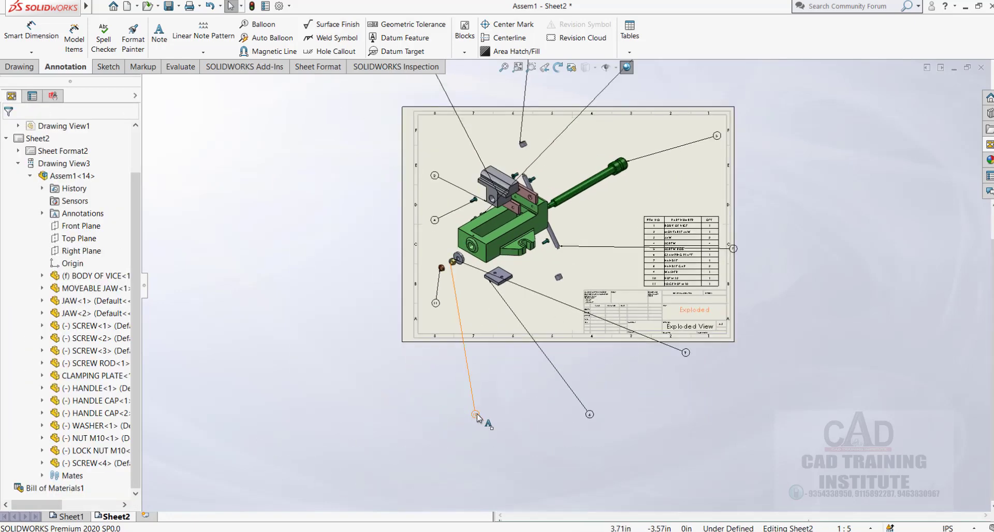
{"action": "left_click_drag", "start_coordinate": [475, 414], "coordinate": [466, 303]}
{"action": "left_click_drag", "start_coordinate": [590, 415], "coordinate": [535, 335]}
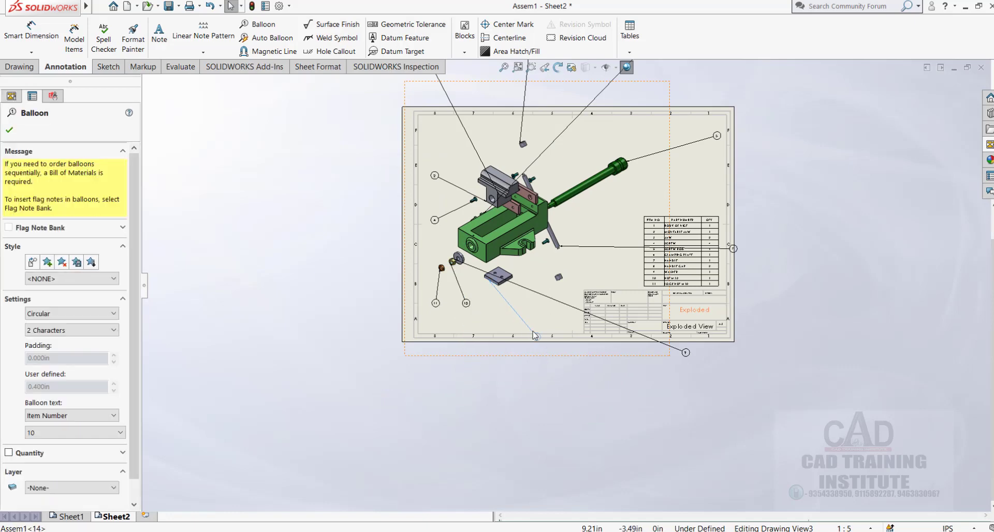
{"action": "left_click", "coordinate": [681, 353]}
{"action": "left_click_drag", "start_coordinate": [687, 357], "coordinate": [552, 308]}
- Move balloon 5 close to the screw rod's end and balloon 7 left of the bill of materials table
{"action": "scroll", "coordinate": [656, 119], "scroll_direction": "down", "scroll_amount": 2}
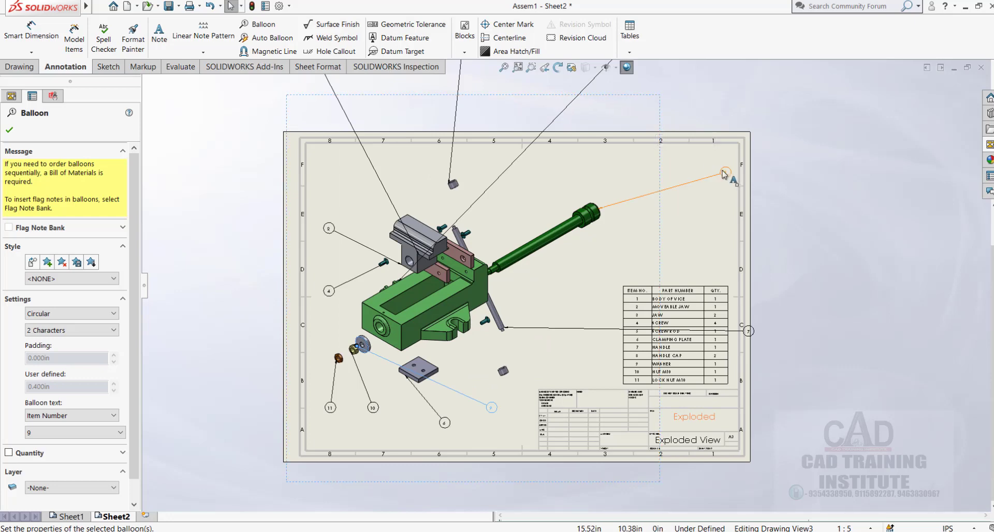
{"action": "left_click_drag", "start_coordinate": [726, 173], "coordinate": [632, 226]}
{"action": "left_click_drag", "start_coordinate": [749, 334], "coordinate": [583, 331]}
- Bring balloons 1, 8 and 3 down inside the sheet, lined up above the exploded view
{"action": "scroll", "coordinate": [533, 297], "scroll_direction": "up", "scroll_amount": 3}
{"action": "scroll", "coordinate": [593, 155], "scroll_direction": "down", "scroll_amount": 1}
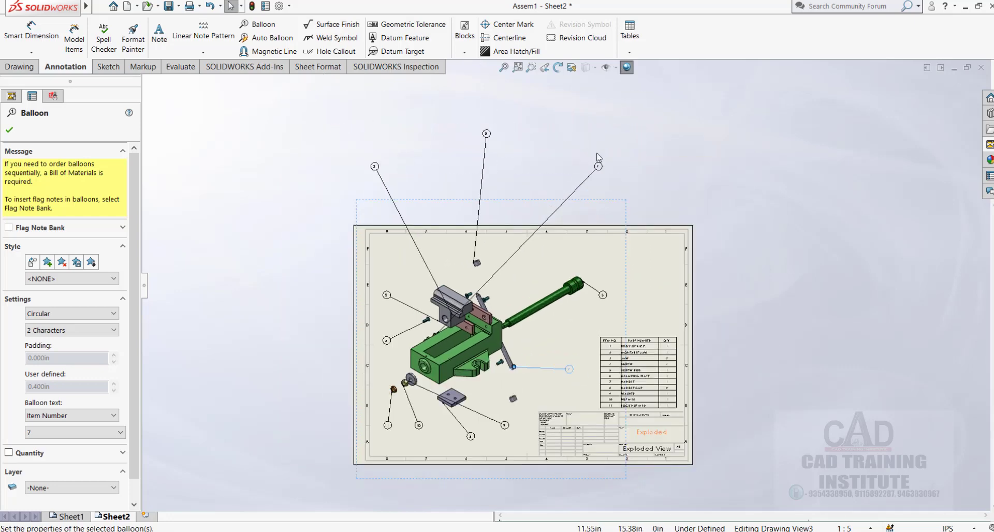
{"action": "left_click_drag", "start_coordinate": [597, 169], "coordinate": [542, 250]}
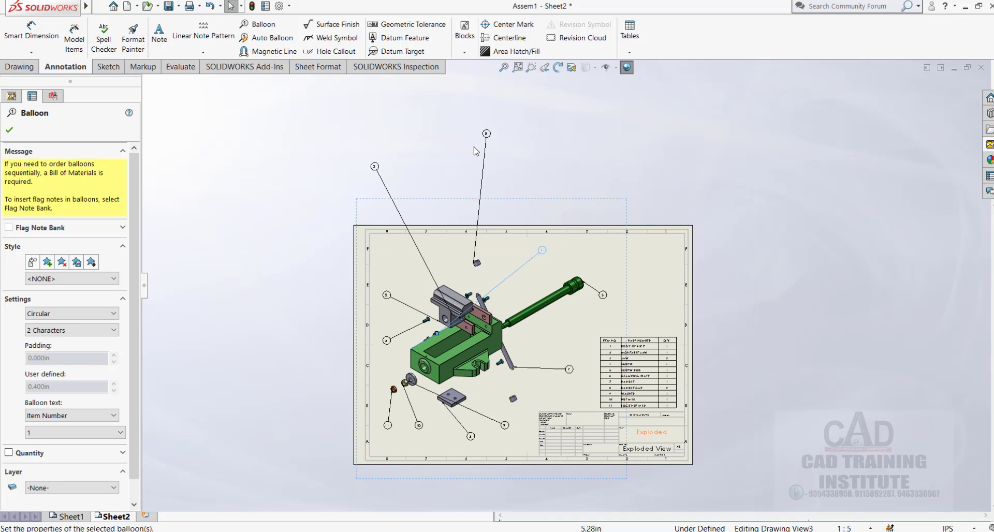
{"action": "left_click_drag", "start_coordinate": [486, 134], "coordinate": [496, 253]}
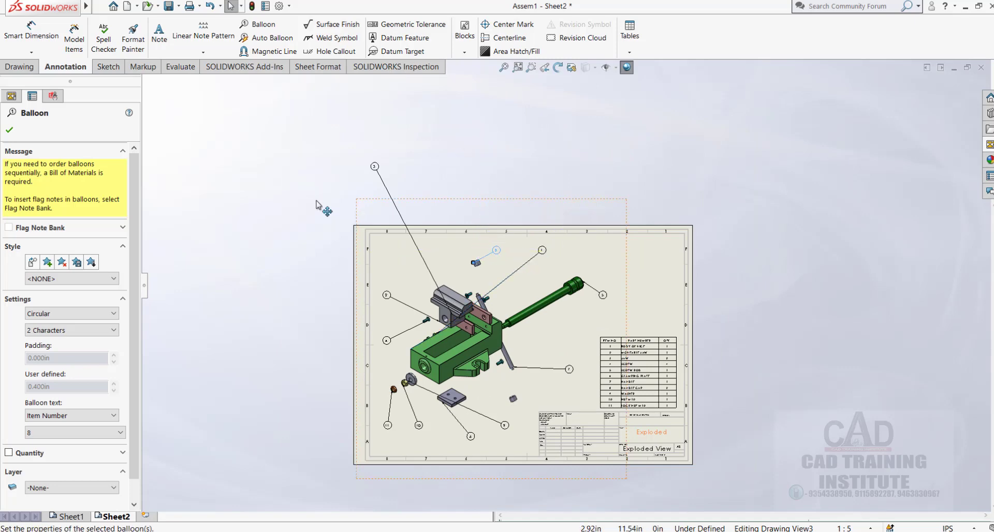
{"action": "left_click_drag", "start_coordinate": [374, 166], "coordinate": [403, 254]}
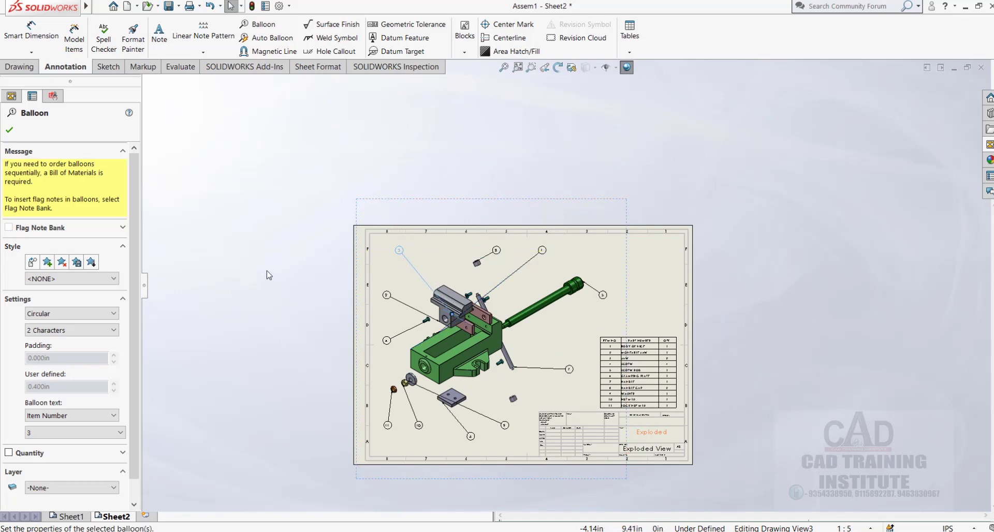
{"action": "left_click", "coordinate": [266, 275]}
- Check the balloon numbers against the bill of materials and inspect the leaders at the lock nut, nut and washer
{"action": "scroll", "coordinate": [618, 424], "scroll_direction": "down", "scroll_amount": 1}
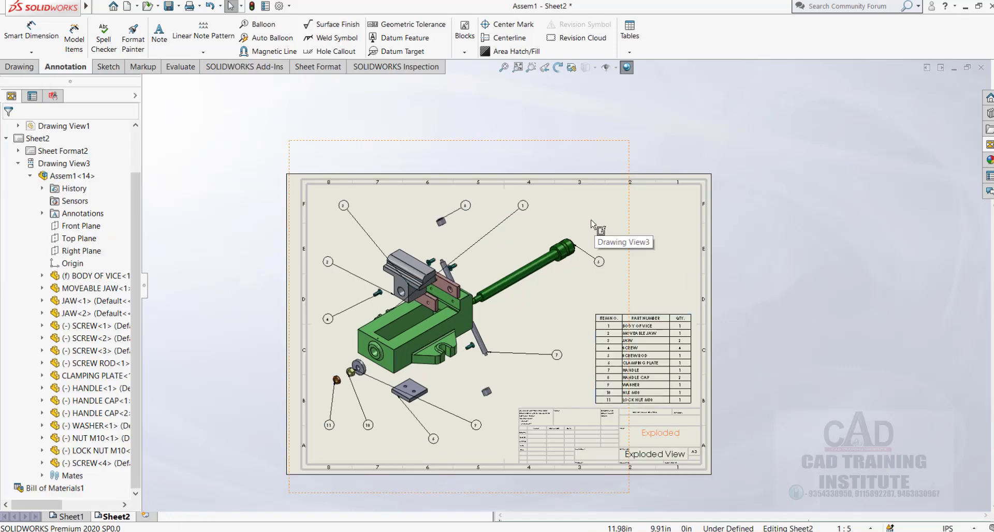
{"action": "scroll", "coordinate": [559, 394], "scroll_direction": "down", "scroll_amount": 2}
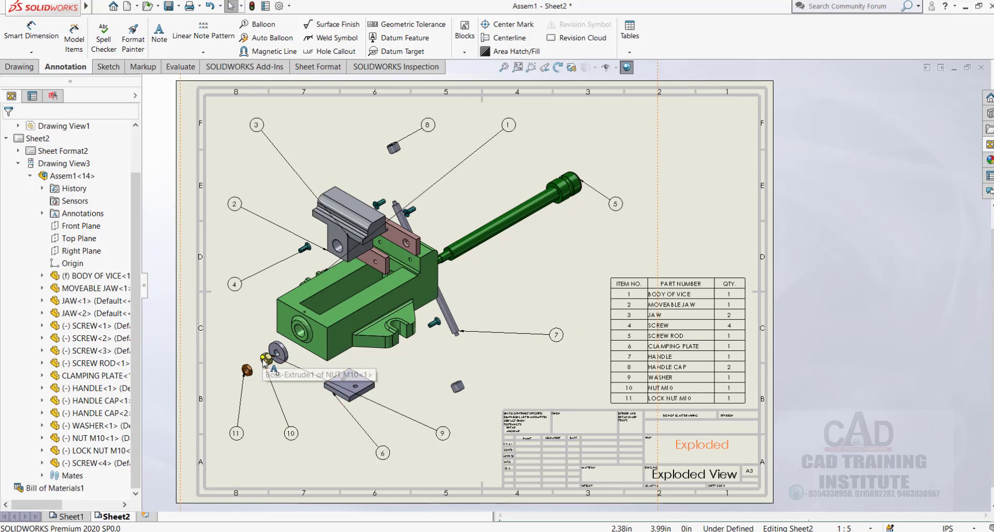
{"action": "left_click", "coordinate": [642, 383]}
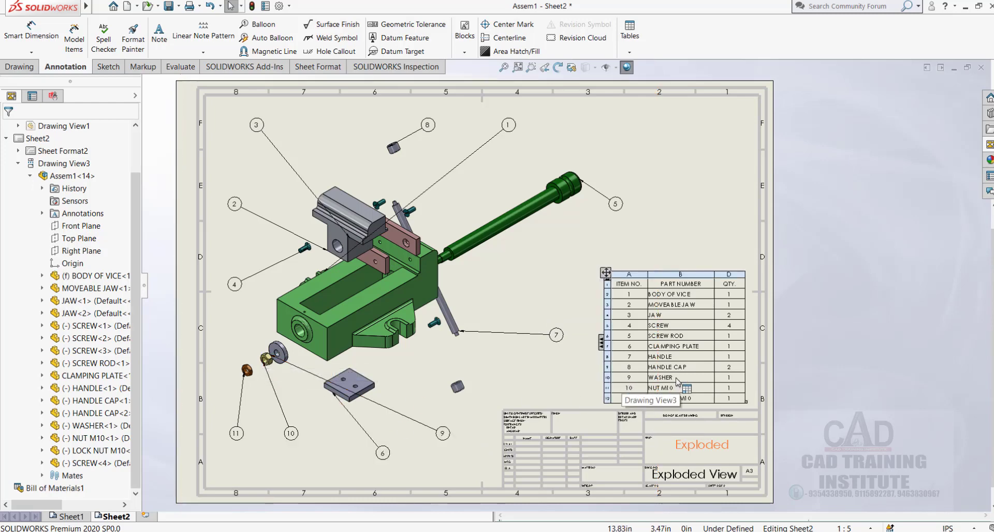
{"action": "scroll", "coordinate": [317, 361], "scroll_direction": "down", "scroll_amount": 3}
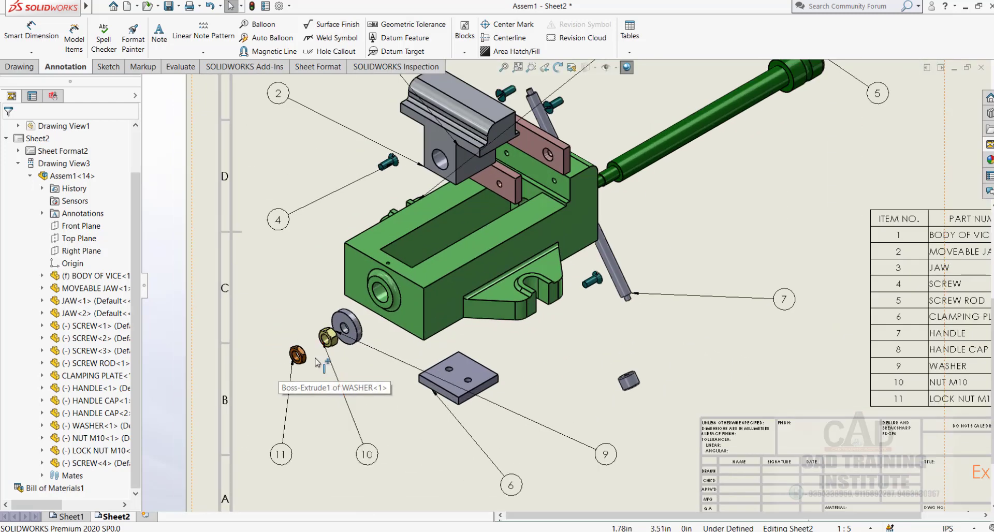
{"action": "scroll", "coordinate": [317, 360], "scroll_direction": "down", "scroll_amount": 2}
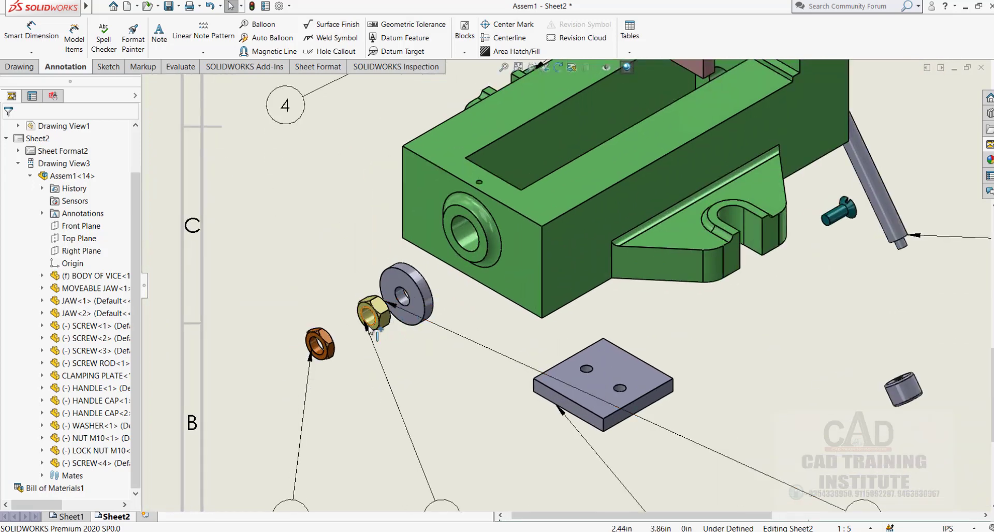
- Move the arrow end of balloon 9's leader away from the nut and onto the washer's face
{"action": "left_click", "coordinate": [414, 314]}
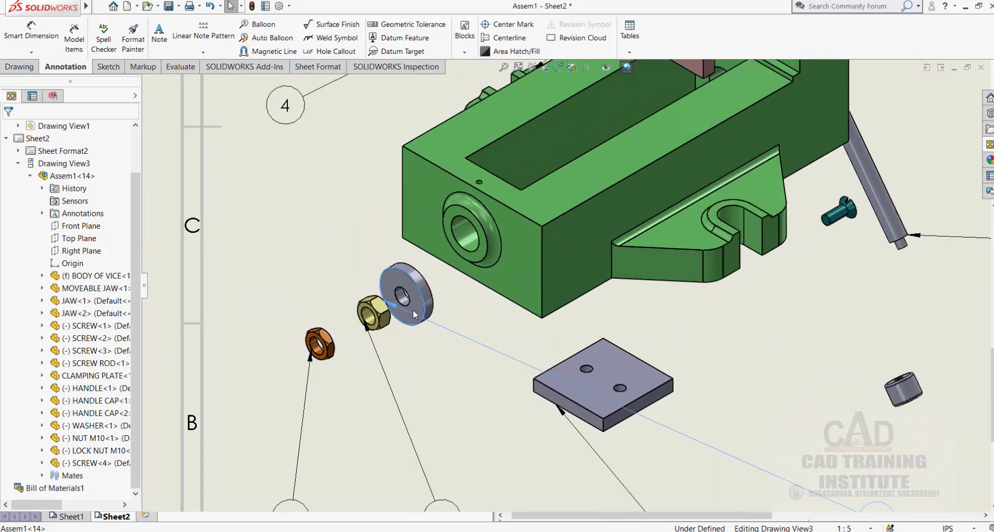
{"action": "left_click", "coordinate": [389, 305]}
{"action": "left_click_drag", "start_coordinate": [384, 301], "coordinate": [421, 312]}
{"action": "left_click", "coordinate": [422, 358]}
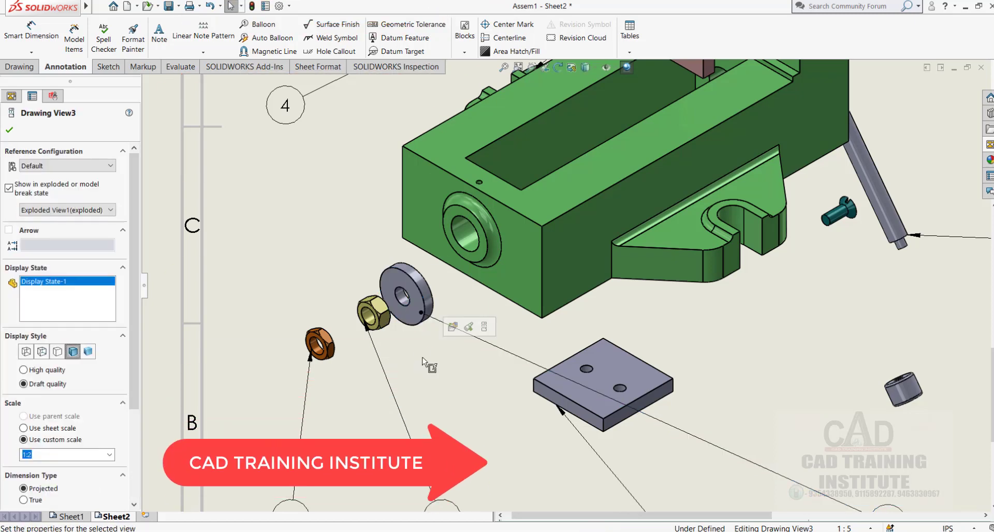
- Examine the balloon leaders on the handle and handle cap, and compare the balloons with the bill of materials
{"action": "scroll", "coordinate": [416, 365], "scroll_direction": "up", "scroll_amount": 5}
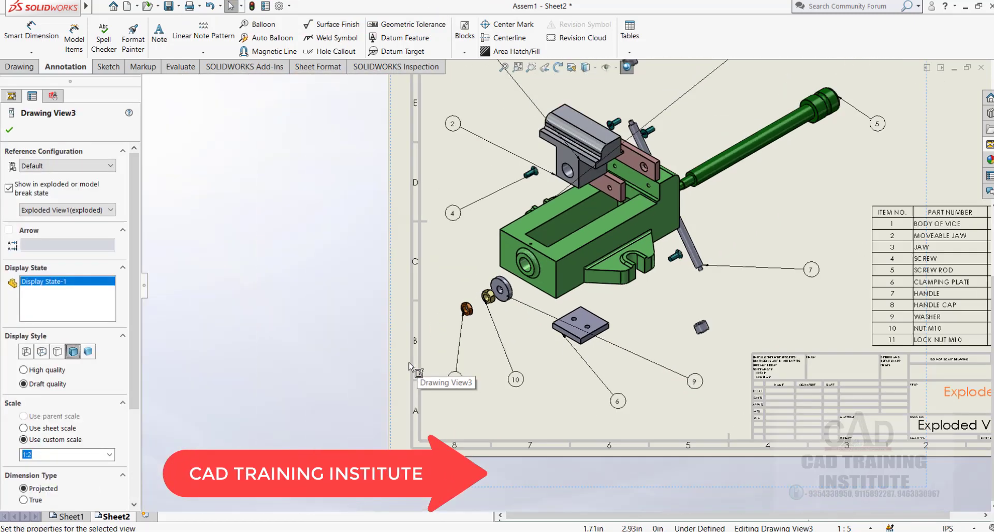
{"action": "scroll", "coordinate": [689, 337], "scroll_direction": "down", "scroll_amount": 1}
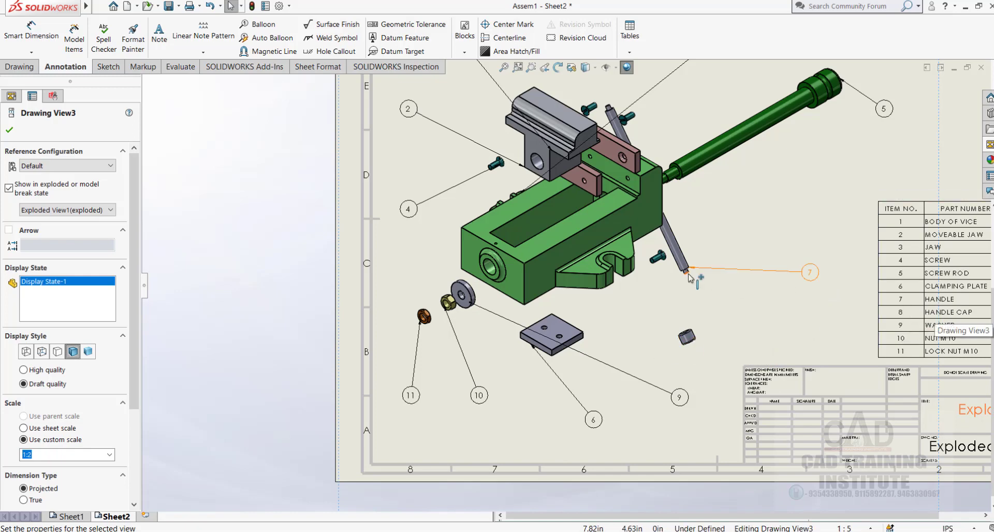
{"action": "scroll", "coordinate": [638, 278], "scroll_direction": "down", "scroll_amount": 3}
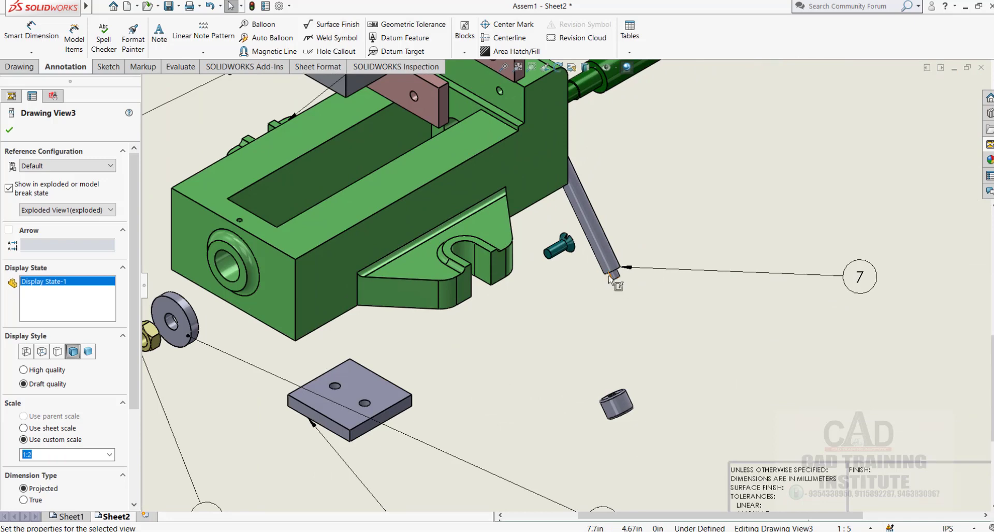
{"action": "scroll", "coordinate": [610, 278], "scroll_direction": "up", "scroll_amount": 4}
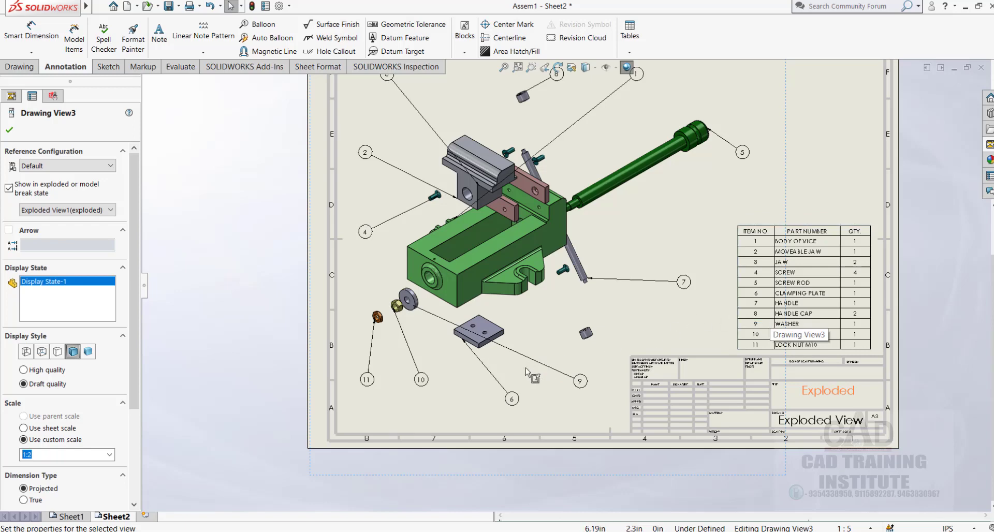
{"action": "scroll", "coordinate": [444, 283], "scroll_direction": "up", "scroll_amount": 2}
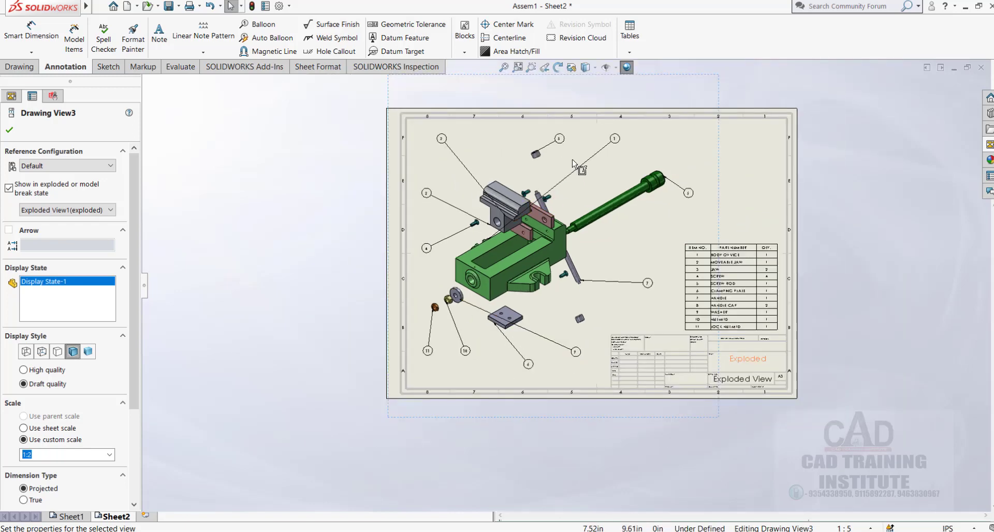
{"action": "scroll", "coordinate": [573, 163], "scroll_direction": "down", "scroll_amount": 4}
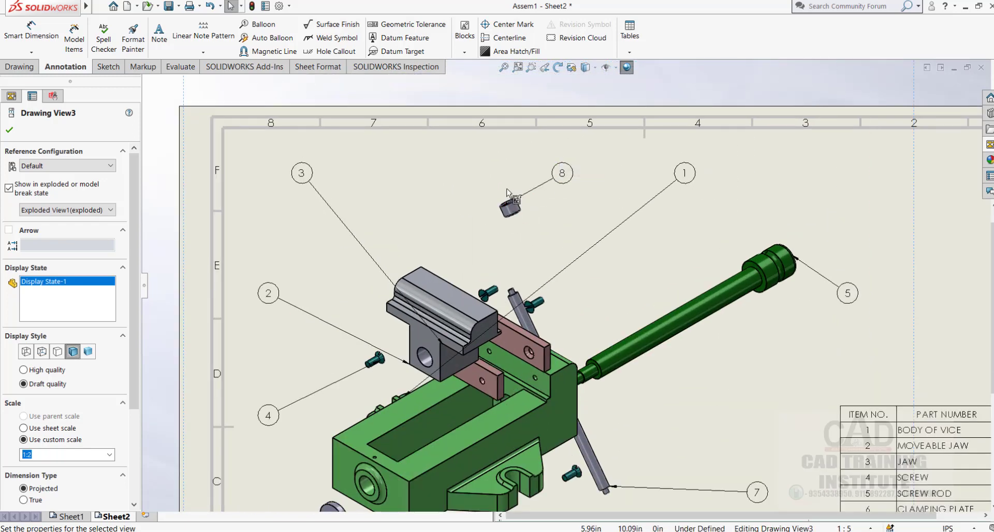
{"action": "scroll", "coordinate": [507, 191], "scroll_direction": "up", "scroll_amount": 3}
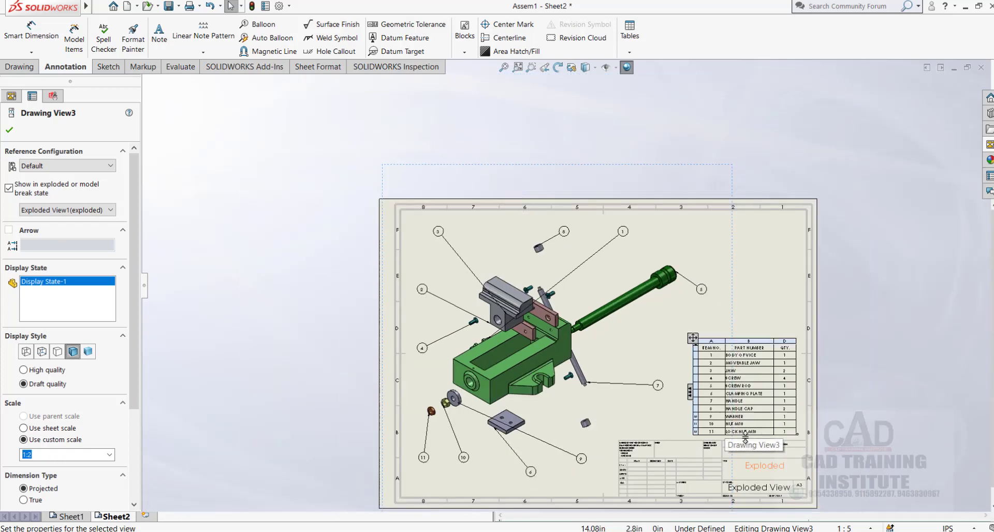
{"action": "scroll", "coordinate": [684, 372], "scroll_direction": "down", "scroll_amount": 3}
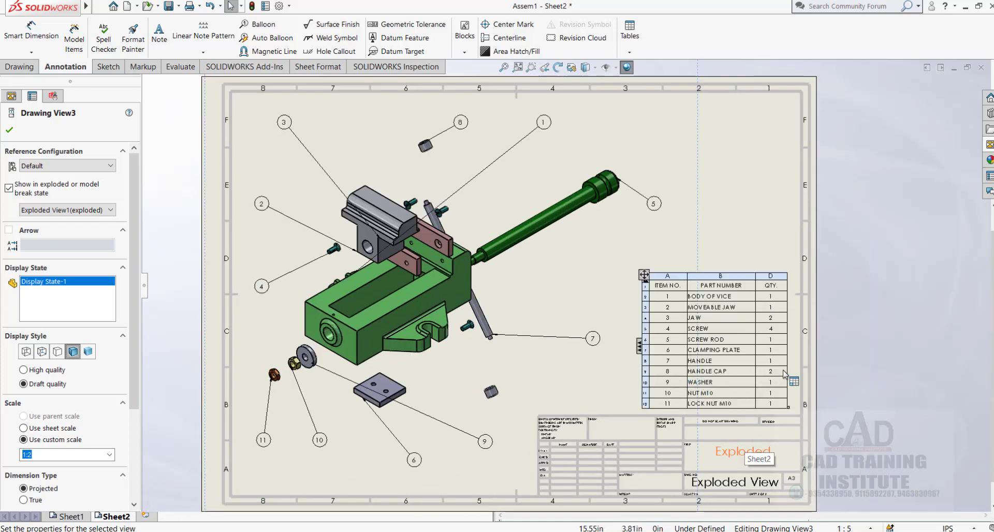
{"action": "left_click", "coordinate": [734, 220]}
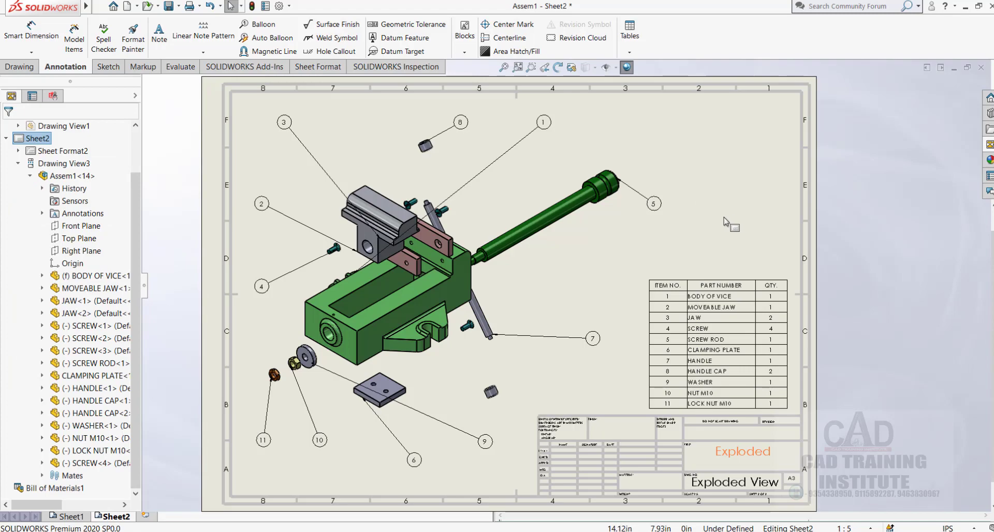
{"action": "scroll", "coordinate": [620, 360], "scroll_direction": "up", "scroll_amount": 2}
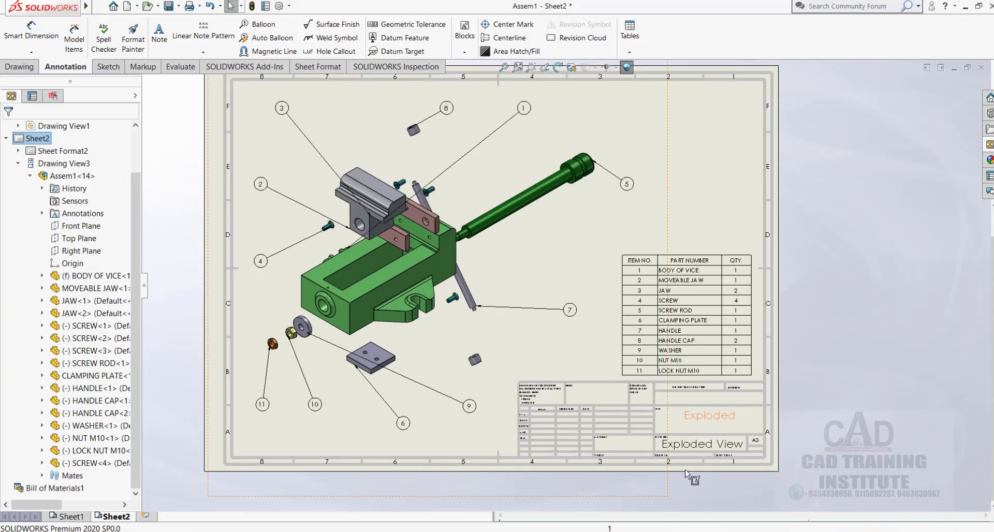
{"action": "scroll", "coordinate": [533, 405], "scroll_direction": "down", "scroll_amount": 3}
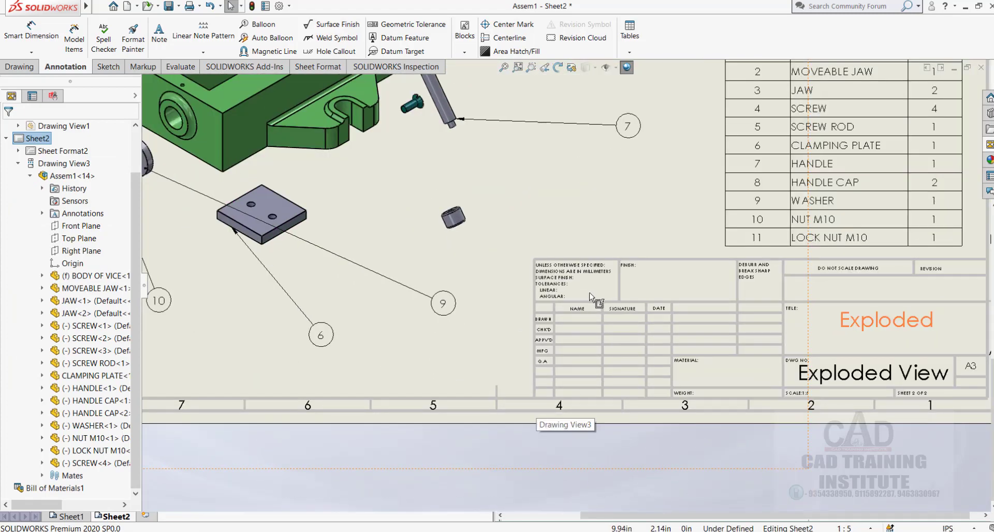
{"action": "scroll", "coordinate": [590, 297], "scroll_direction": "down", "scroll_amount": 4}
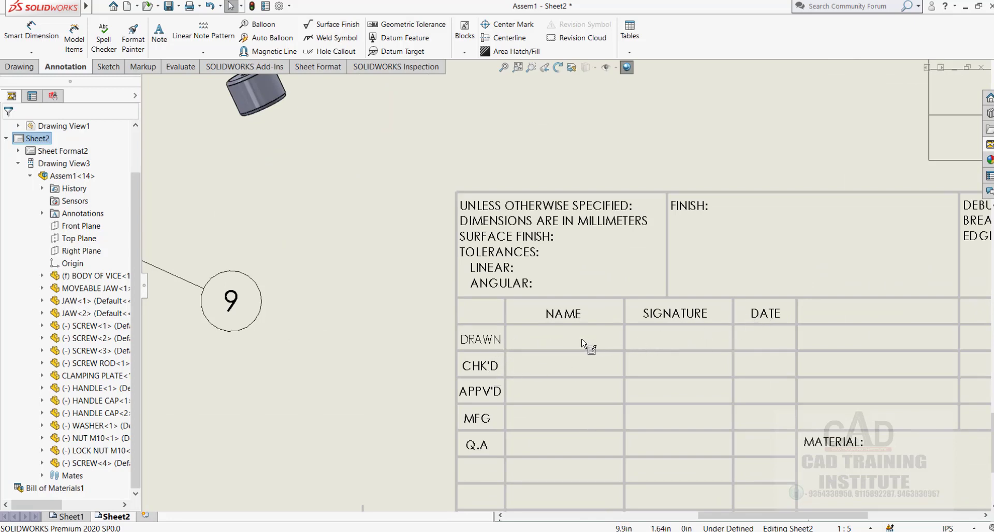
{"action": "left_click", "coordinate": [549, 343]}
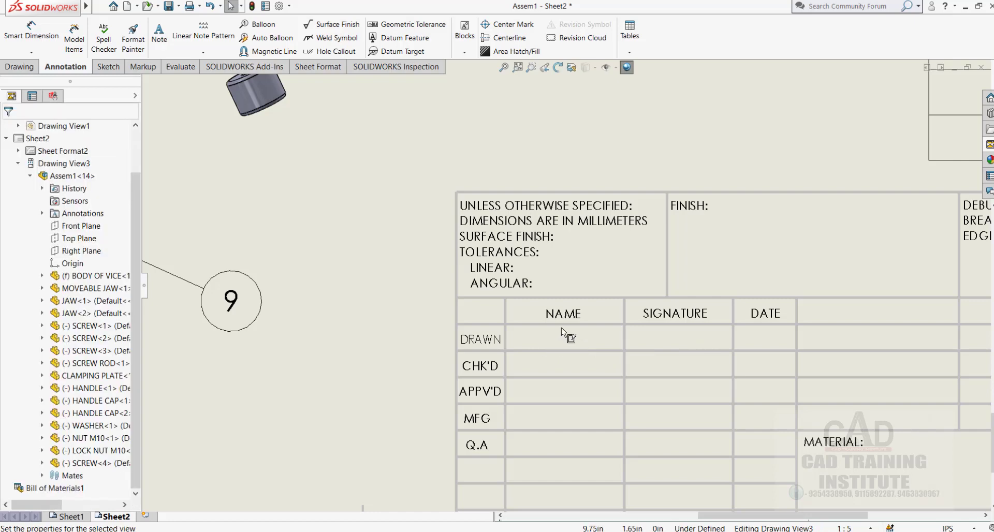
{"action": "right_click", "coordinate": [563, 334]}
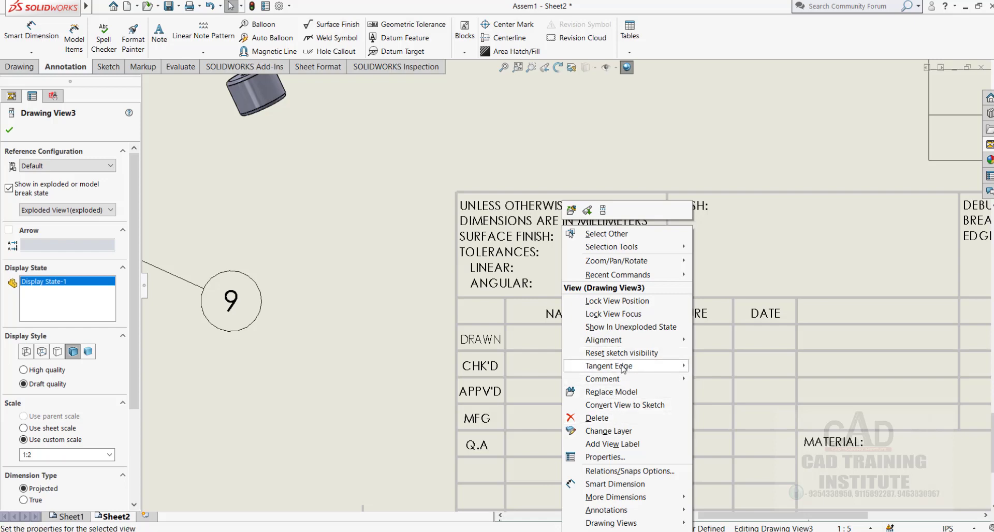
{"action": "mouse_move", "coordinate": [623, 368]}
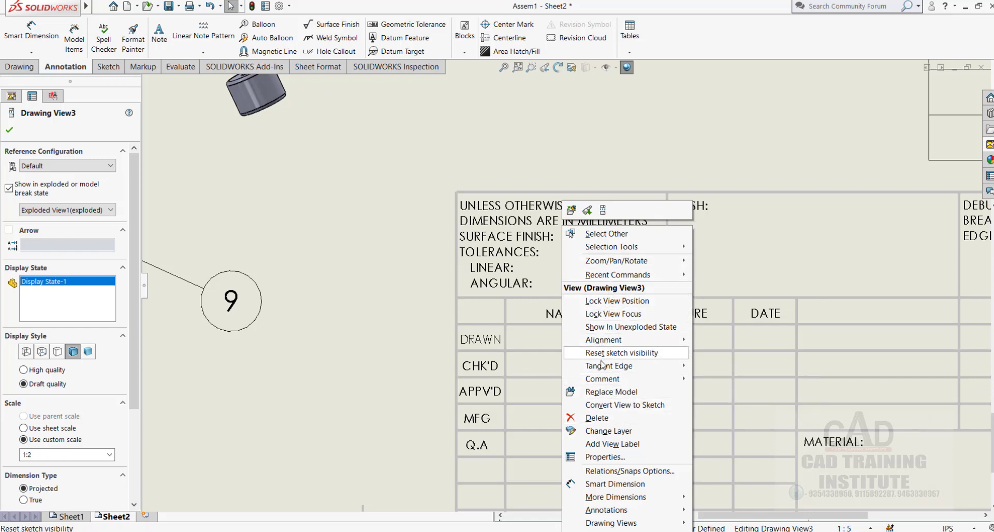
{"action": "left_click", "coordinate": [551, 366]}
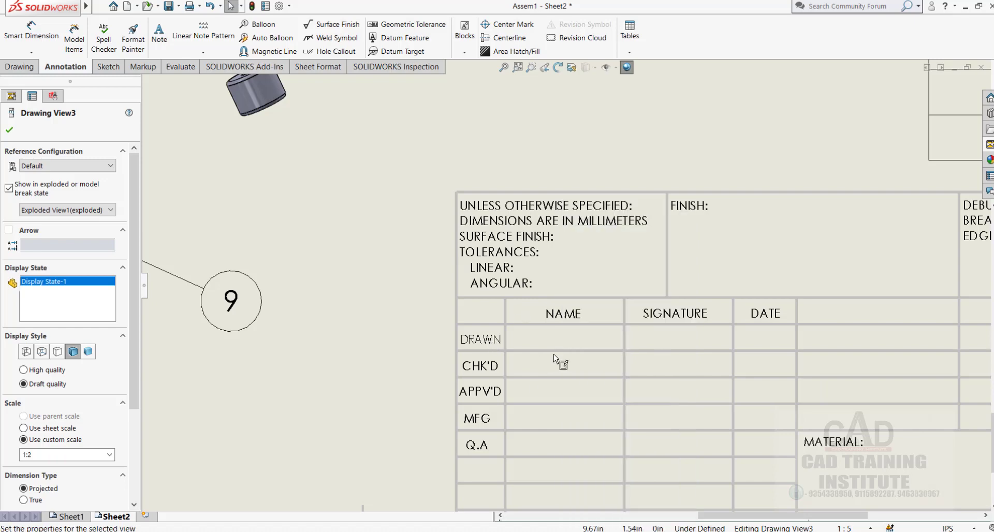
{"action": "key", "text": "f"}
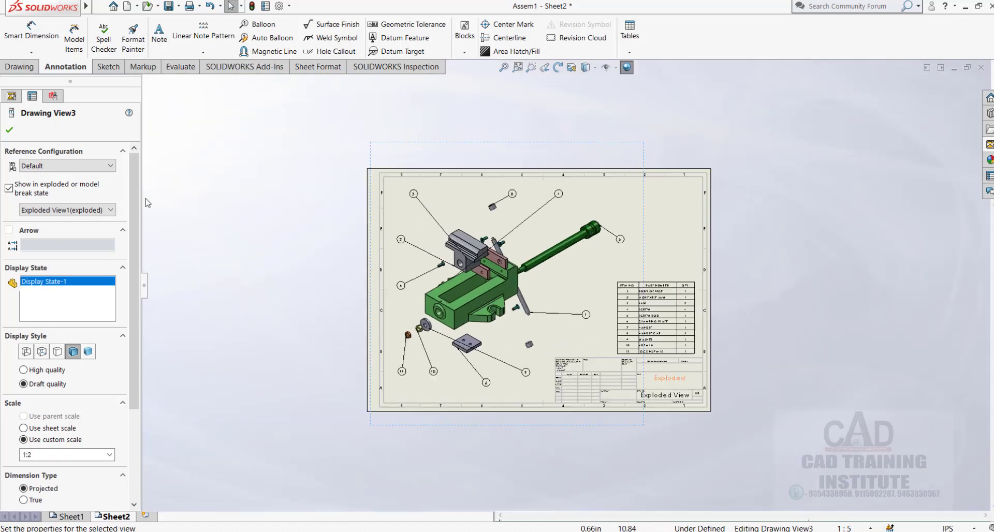
{"action": "left_click", "coordinate": [10, 130]}
{"action": "scroll", "coordinate": [580, 365], "scroll_direction": "down", "scroll_amount": 3}
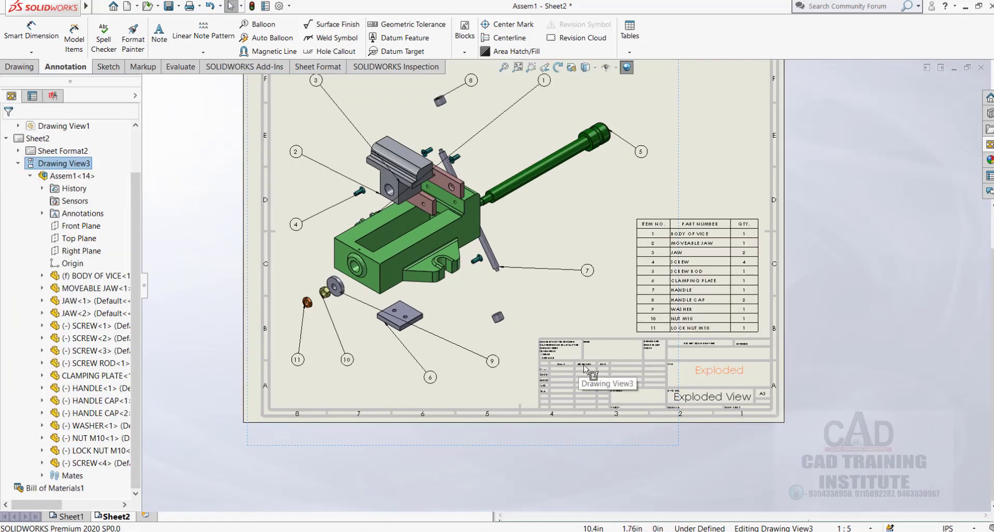
{"action": "right_click", "coordinate": [581, 366]}
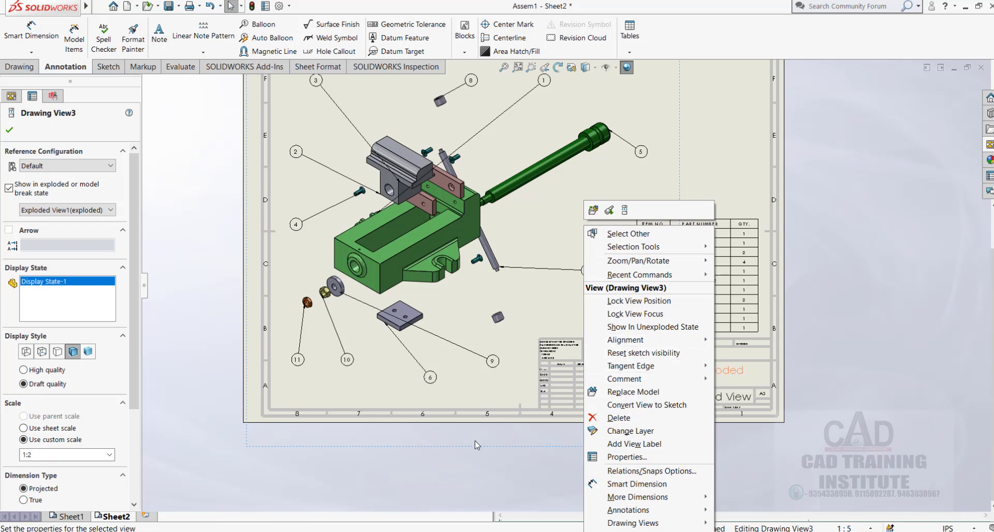
{"action": "left_click", "coordinate": [10, 130]}
{"action": "left_click", "coordinate": [536, 461]}
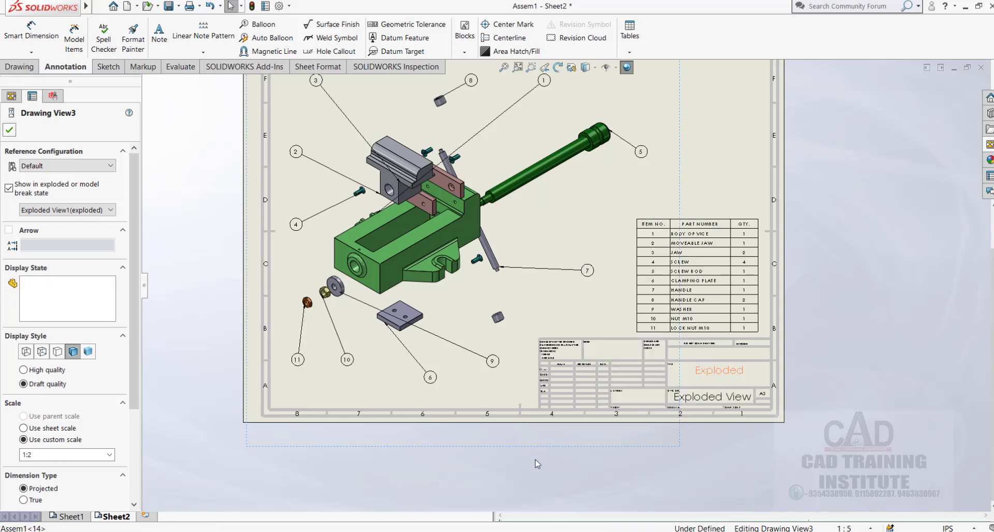
{"action": "left_click", "coordinate": [706, 437]}
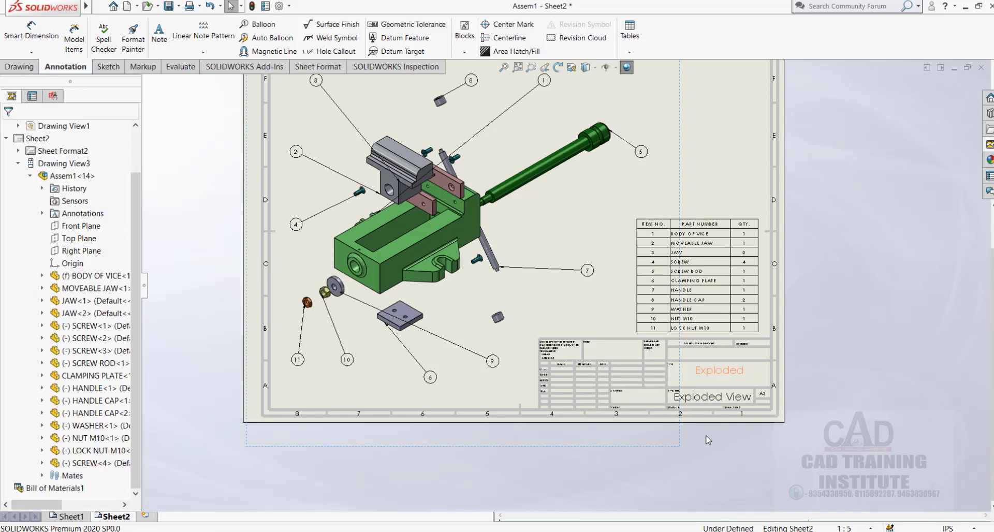
- Open Sheet2's sheet format for editing, ready at the title block's name, signature and date rows
{"action": "right_click", "coordinate": [778, 284]}
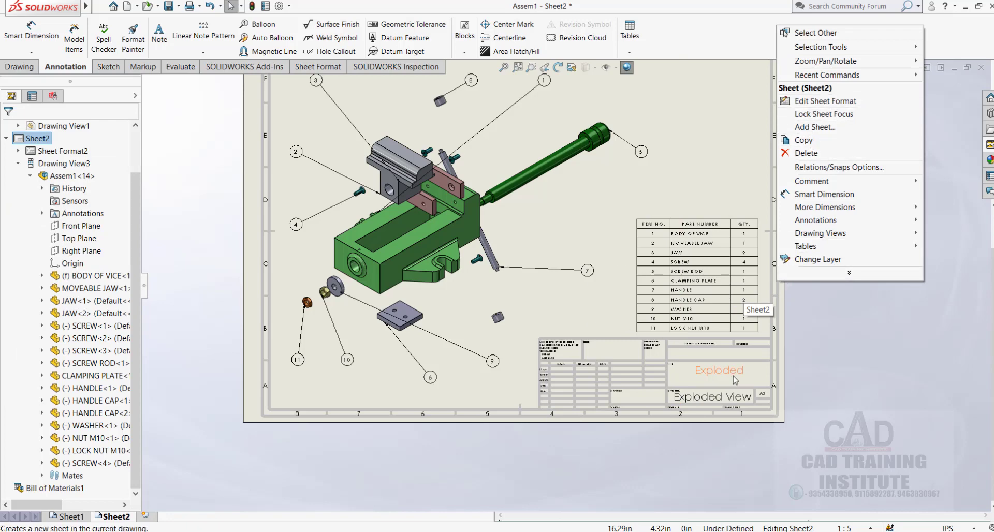
{"action": "right_click", "coordinate": [777, 387]}
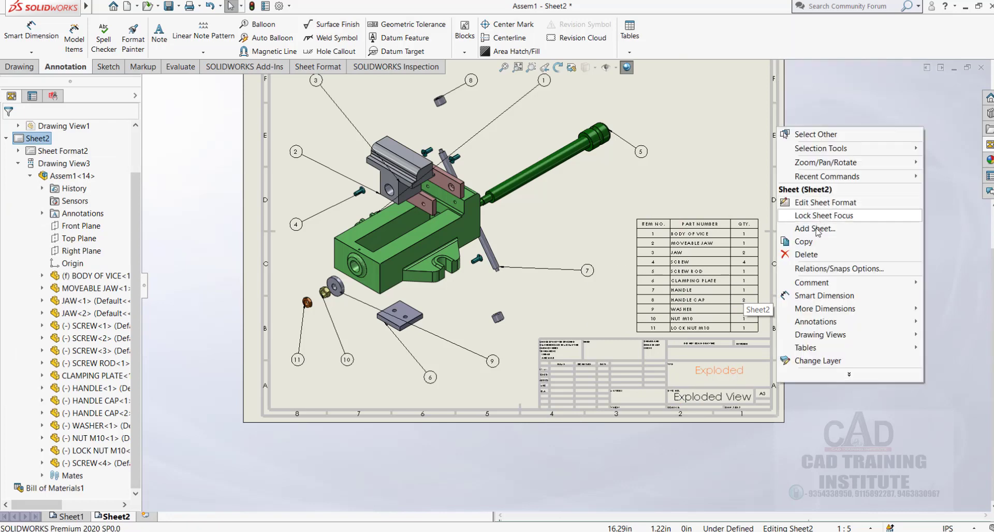
{"action": "left_click", "coordinate": [825, 201]}
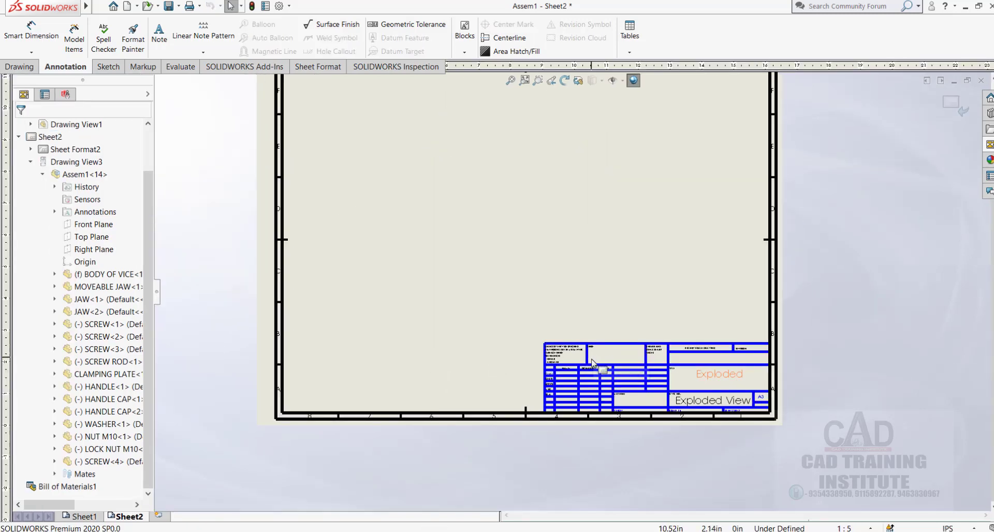
{"action": "scroll", "coordinate": [626, 377], "scroll_direction": "down", "scroll_amount": 2}
{"action": "scroll", "coordinate": [626, 377], "scroll_direction": "down", "scroll_amount": 5}
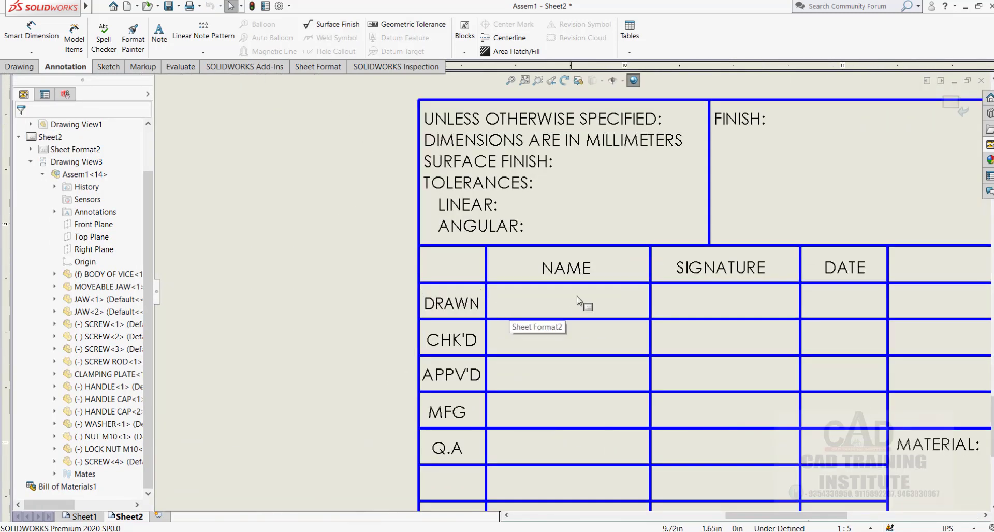
- Enter 20Jan in the DATE cell of the title block's DRAWN row and return to editing the sheet
{"action": "left_click", "coordinate": [840, 309]}
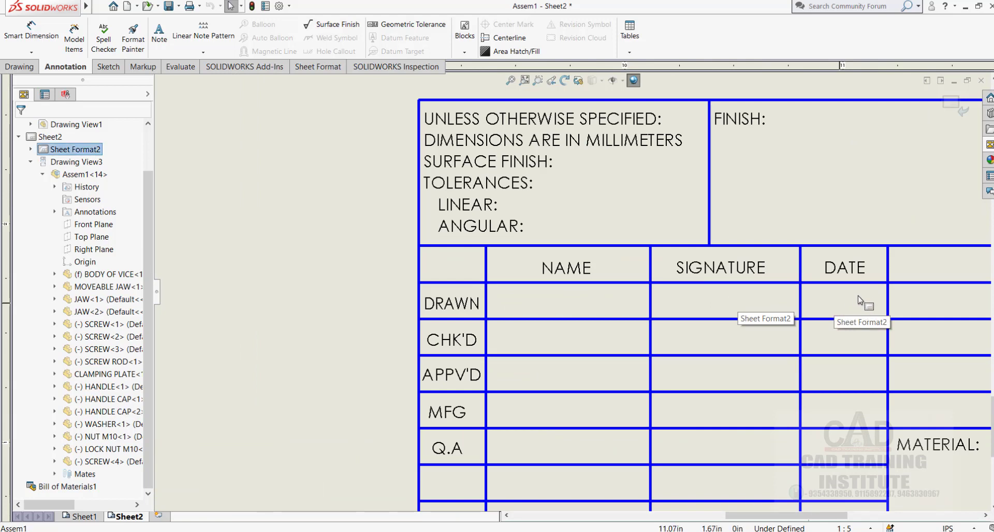
{"action": "double_click", "coordinate": [845, 303]}
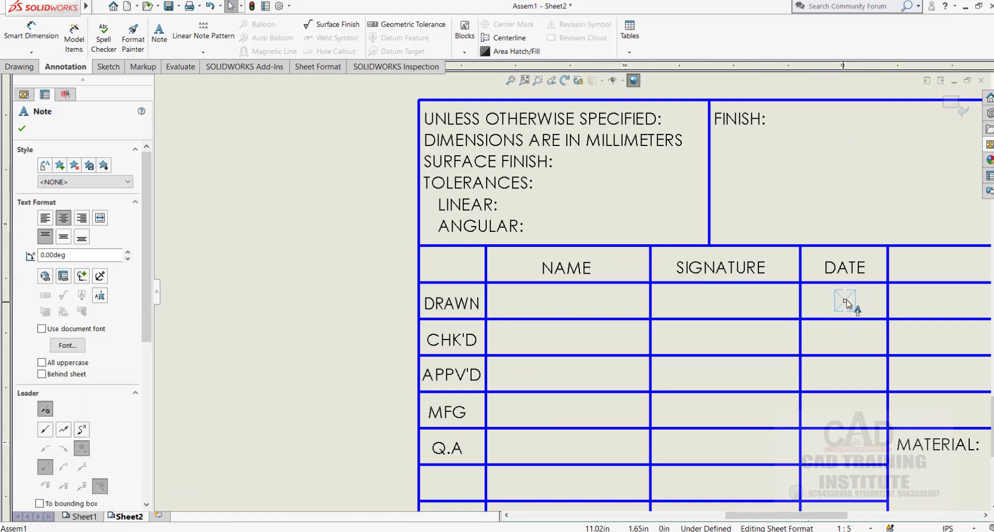
{"action": "double_click", "coordinate": [843, 304]}
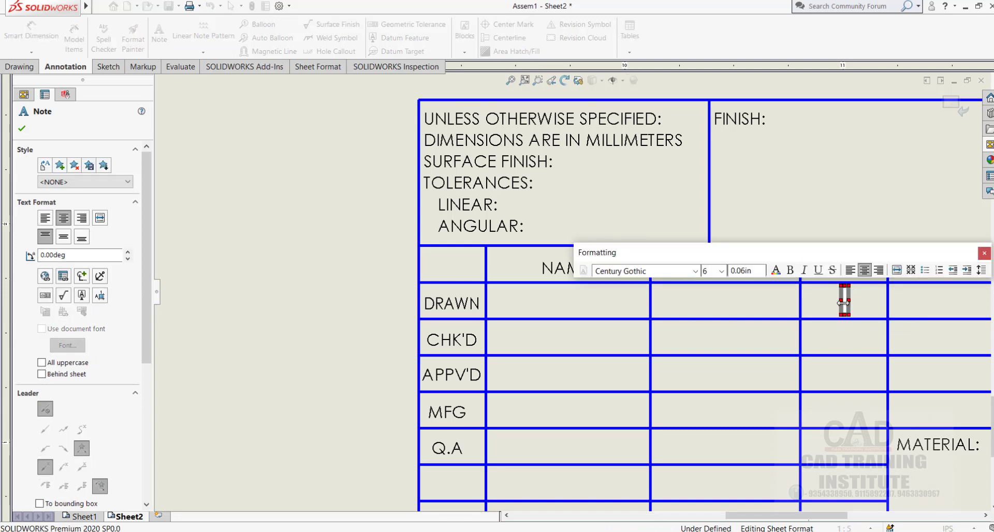
{"action": "type", "text": "20"}
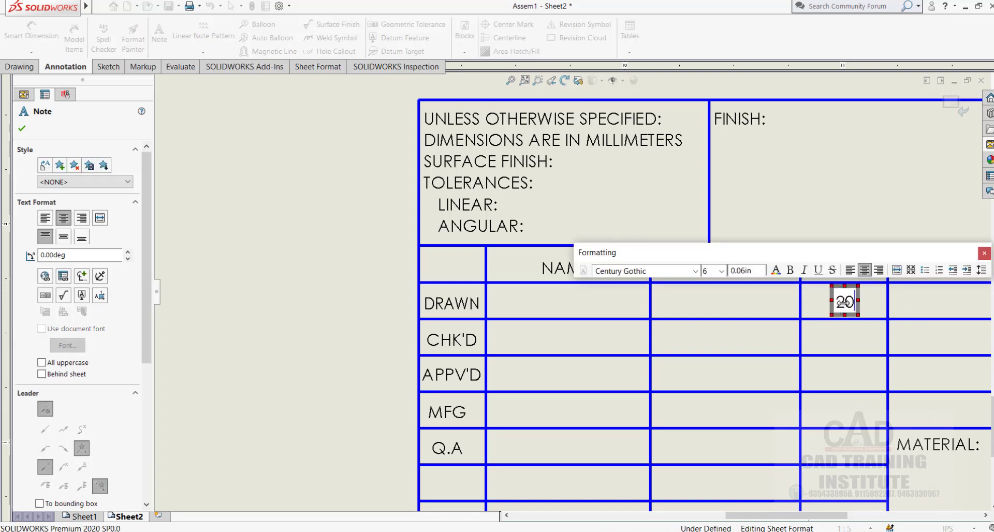
{"action": "type", "text": "Jan"}
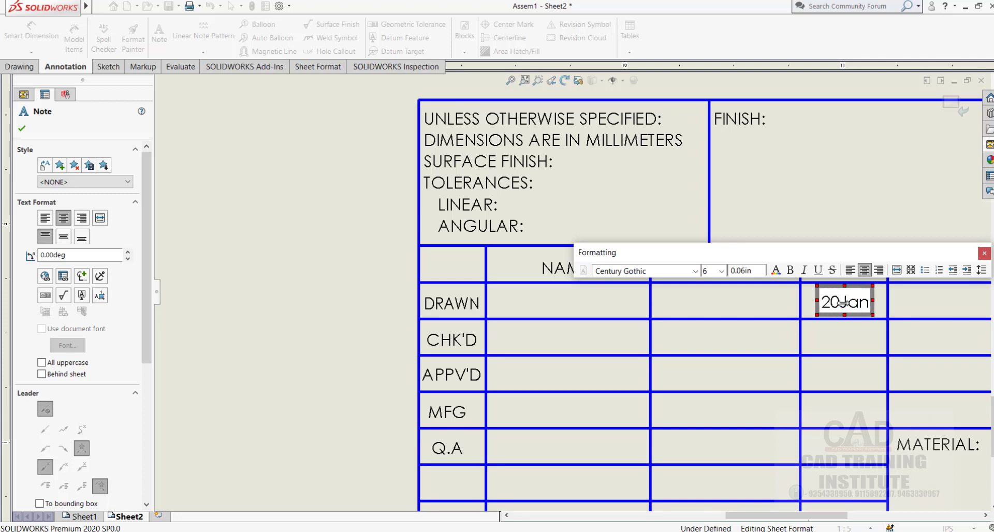
{"action": "left_click", "coordinate": [750, 329]}
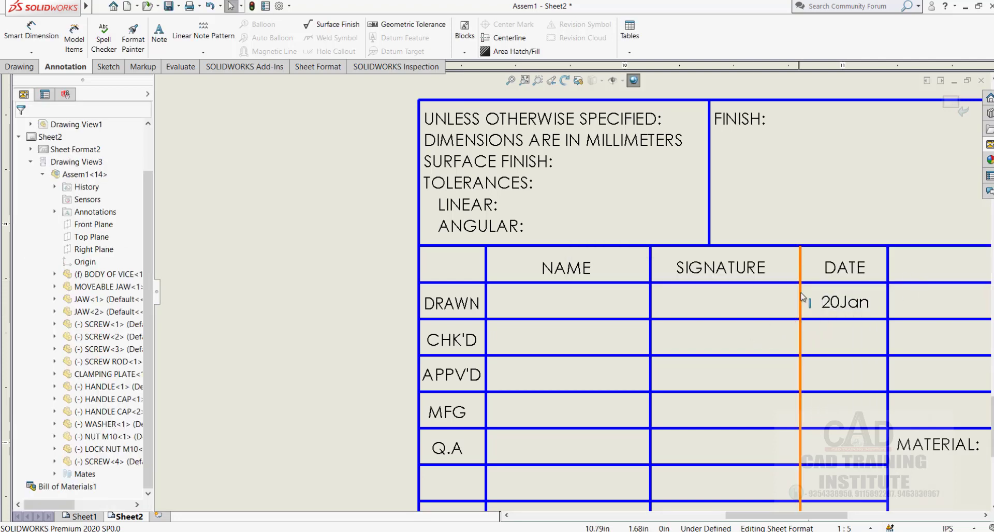
{"action": "scroll", "coordinate": [632, 341], "scroll_direction": "up", "scroll_amount": 5}
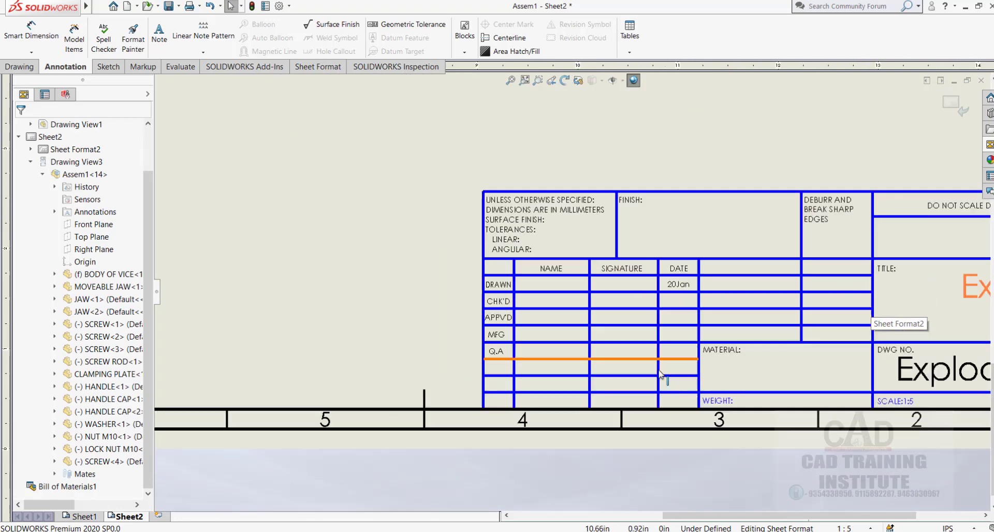
{"action": "left_click", "coordinate": [955, 104]}
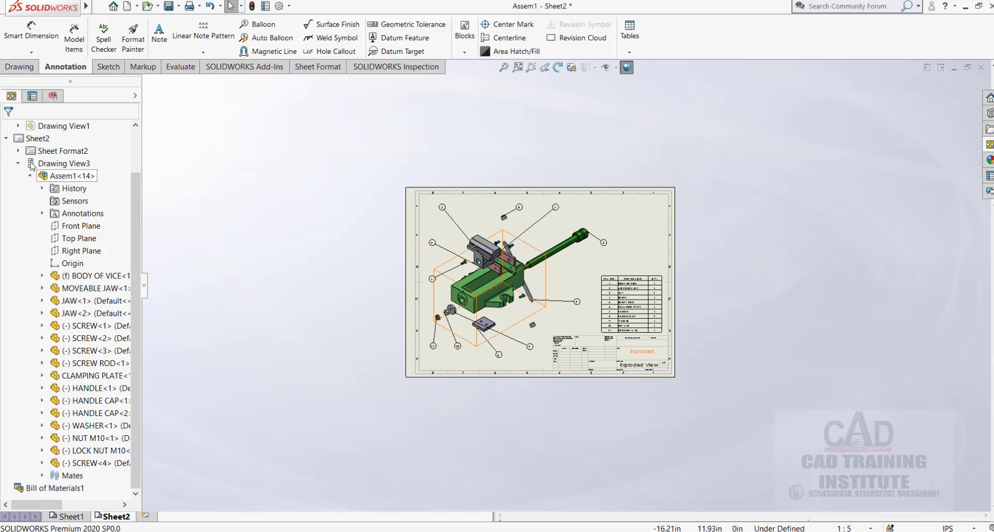
- Add a third sheet to the drawing
{"action": "left_click", "coordinate": [7, 138]}
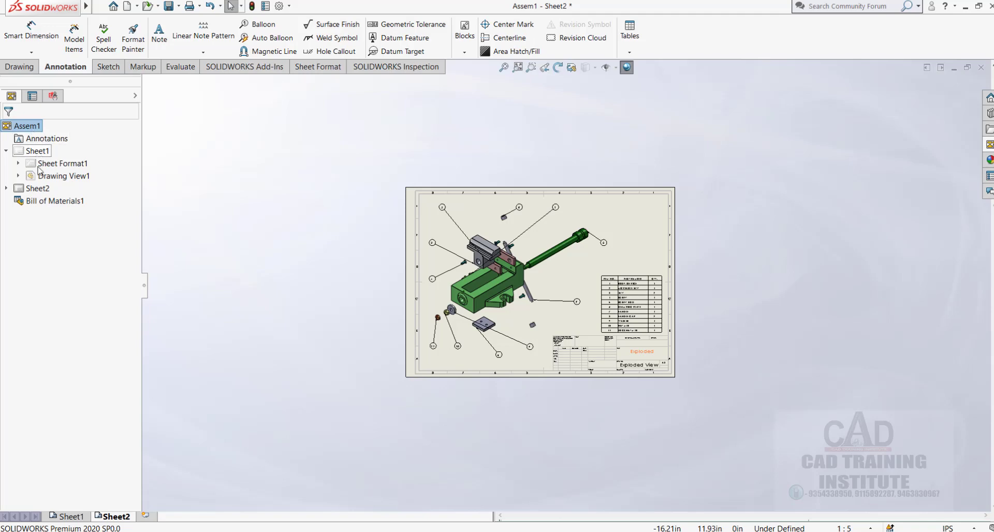
{"action": "right_click", "coordinate": [38, 188]}
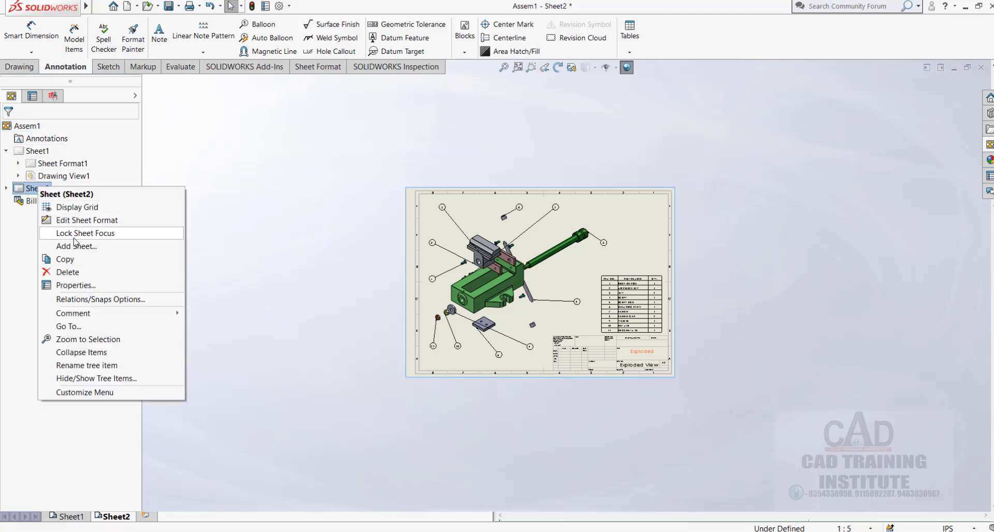
{"action": "left_click", "coordinate": [77, 246]}
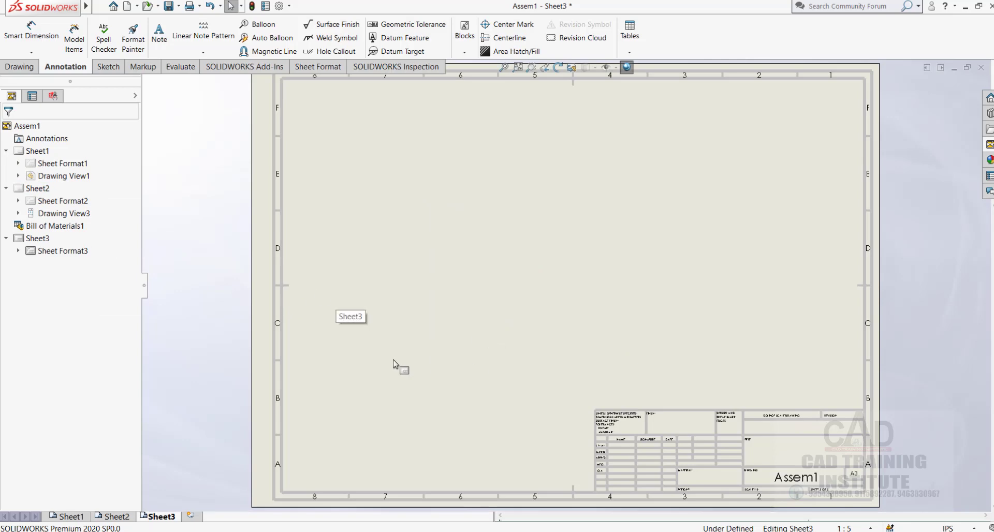
{"action": "scroll", "coordinate": [378, 360], "scroll_direction": "up", "scroll_amount": 2}
{"action": "scroll", "coordinate": [739, 312], "scroll_direction": "down", "scroll_amount": 1}
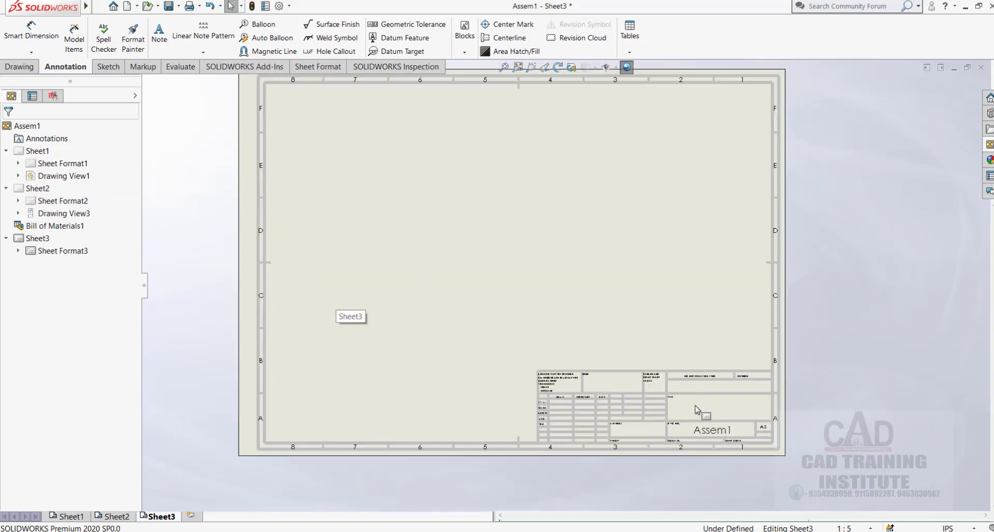
- Replace the DWG NO. text in Sheet3's title block with Body Of Vice and return to editing the sheet
{"action": "scroll", "coordinate": [692, 414], "scroll_direction": "down", "scroll_amount": 2}
{"action": "scroll", "coordinate": [683, 422], "scroll_direction": "down", "scroll_amount": 2}
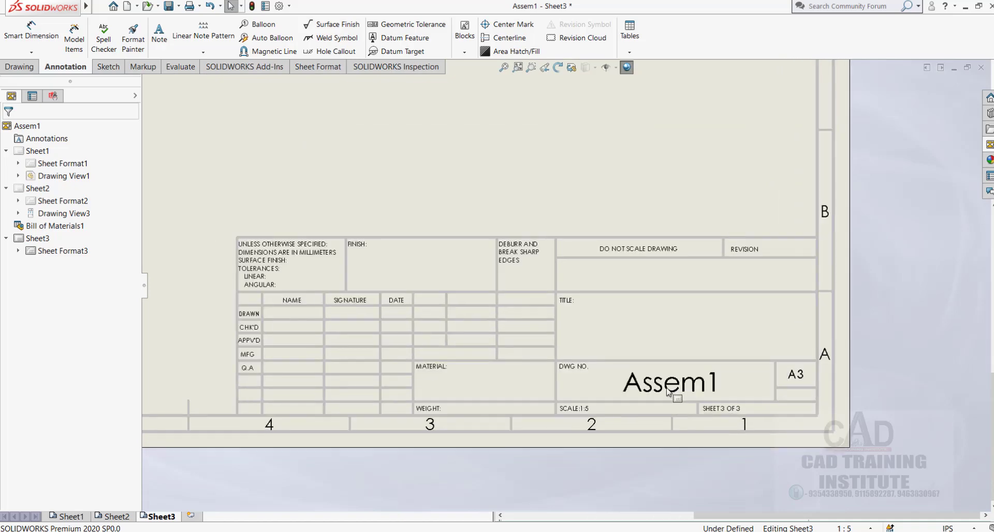
{"action": "right_click", "coordinate": [660, 390]}
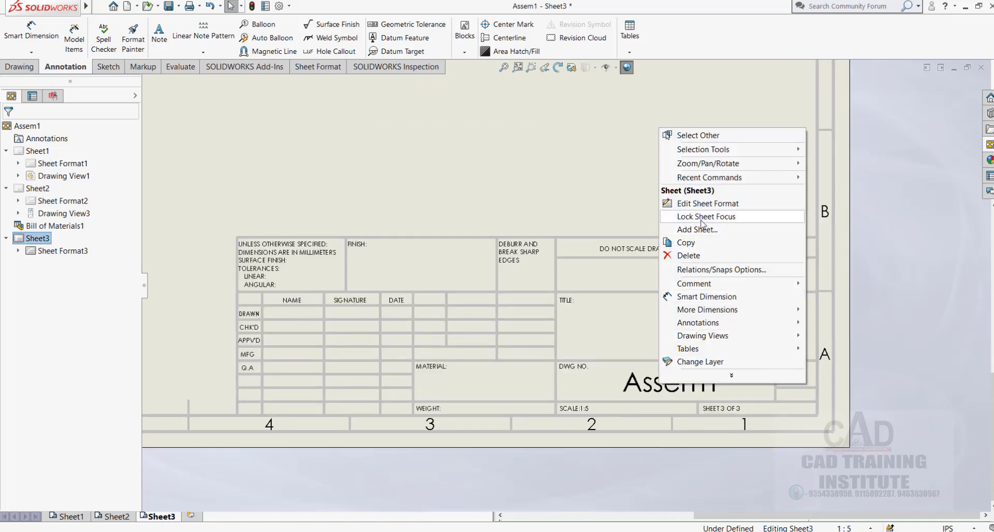
{"action": "left_click", "coordinate": [700, 204]}
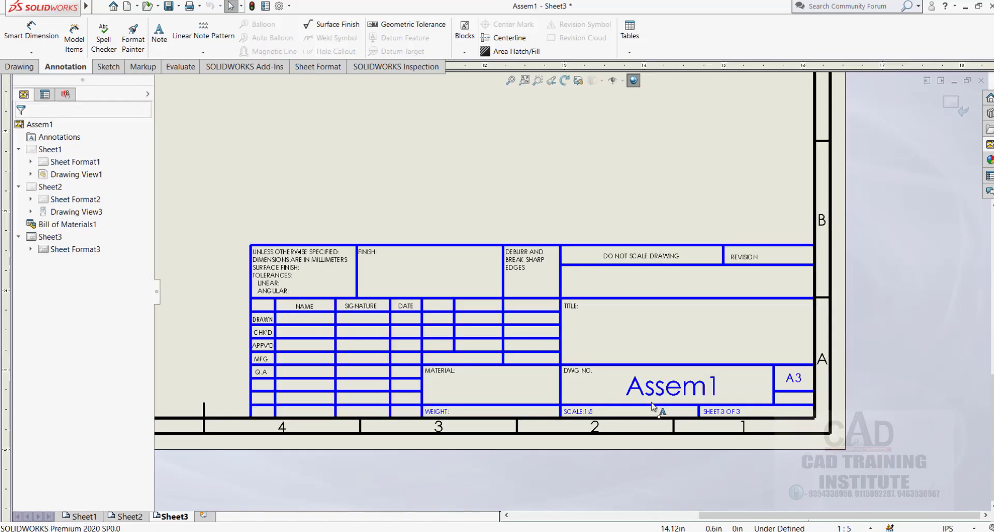
{"action": "left_click", "coordinate": [672, 402]}
{"action": "double_click", "coordinate": [702, 394]}
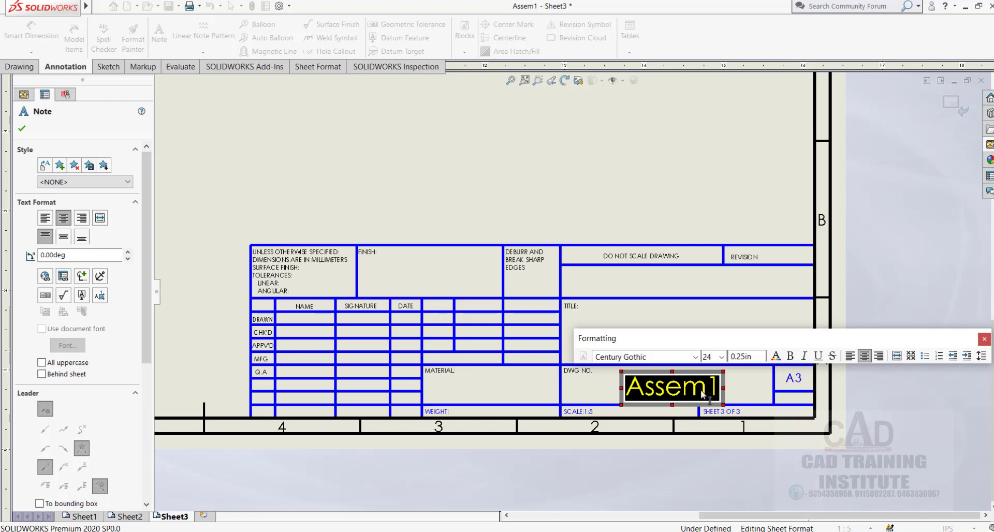
{"action": "type", "text": "Bod"}
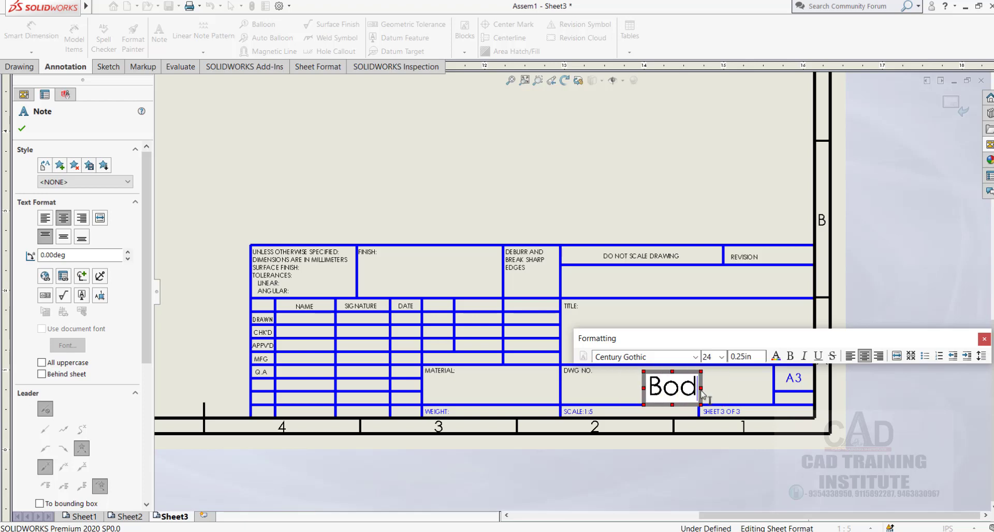
{"action": "type", "text": "y Of"}
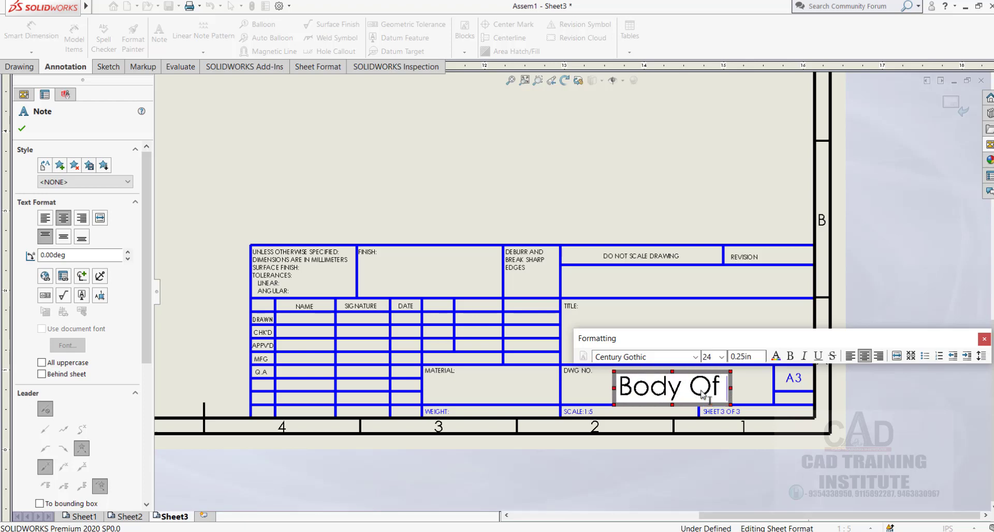
{"action": "type", "text": " Vice"}
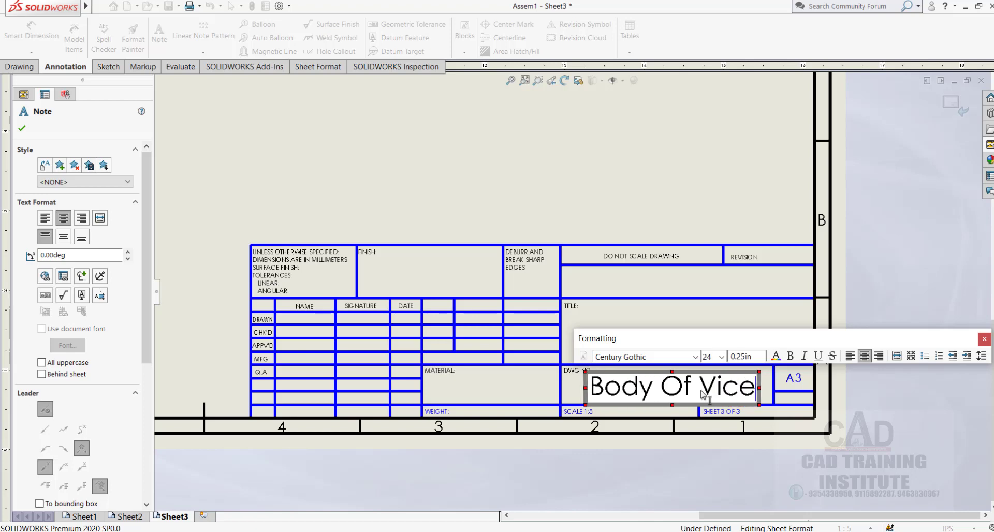
{"action": "left_click", "coordinate": [705, 313]}
{"action": "scroll", "coordinate": [715, 352], "scroll_direction": "down", "scroll_amount": 3}
{"action": "key", "text": "f"}
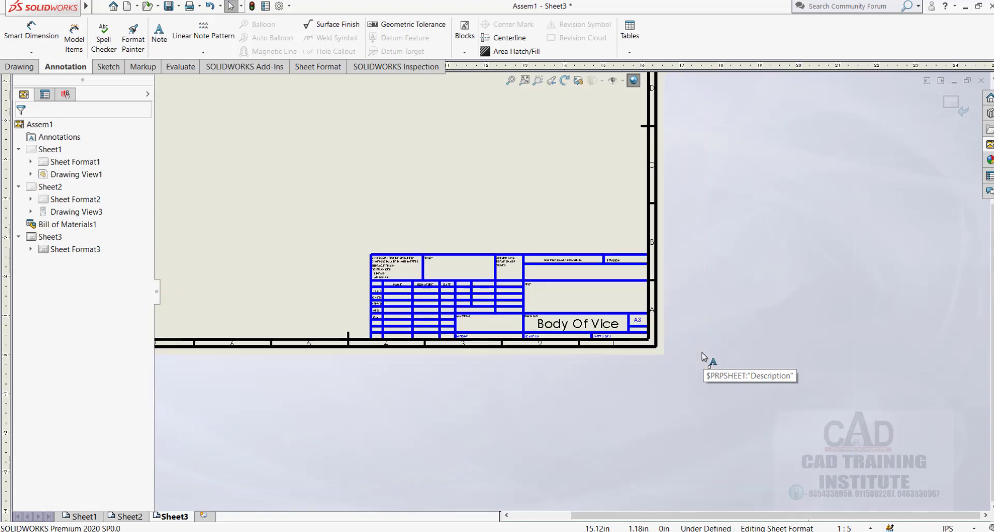
{"action": "left_click", "coordinate": [957, 104]}
- Insert the BODY OF VICE part on Sheet3 as a front view with a projected view directly below it
{"action": "scroll", "coordinate": [471, 322], "scroll_direction": "up", "scroll_amount": 3}
{"action": "scroll", "coordinate": [497, 232], "scroll_direction": "down", "scroll_amount": 2}
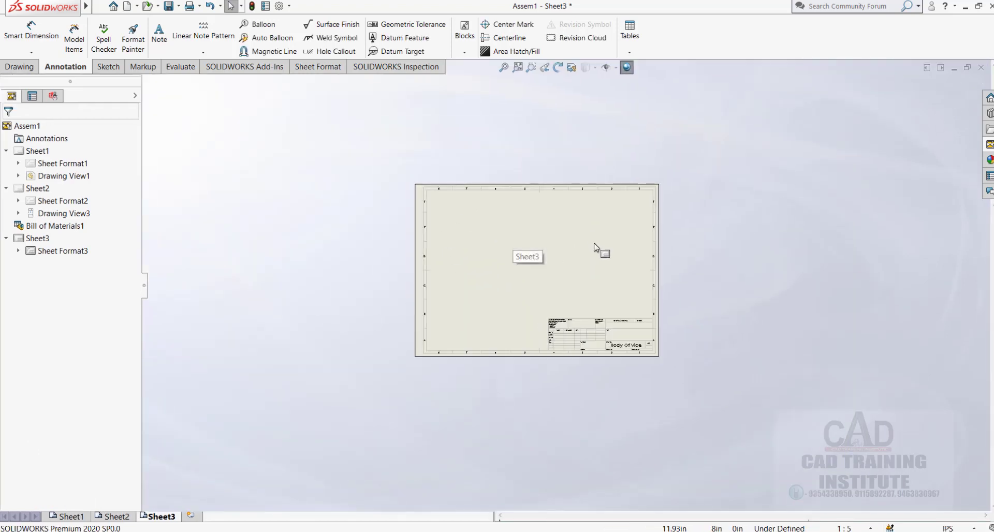
{"action": "scroll", "coordinate": [594, 247], "scroll_direction": "down", "scroll_amount": 3}
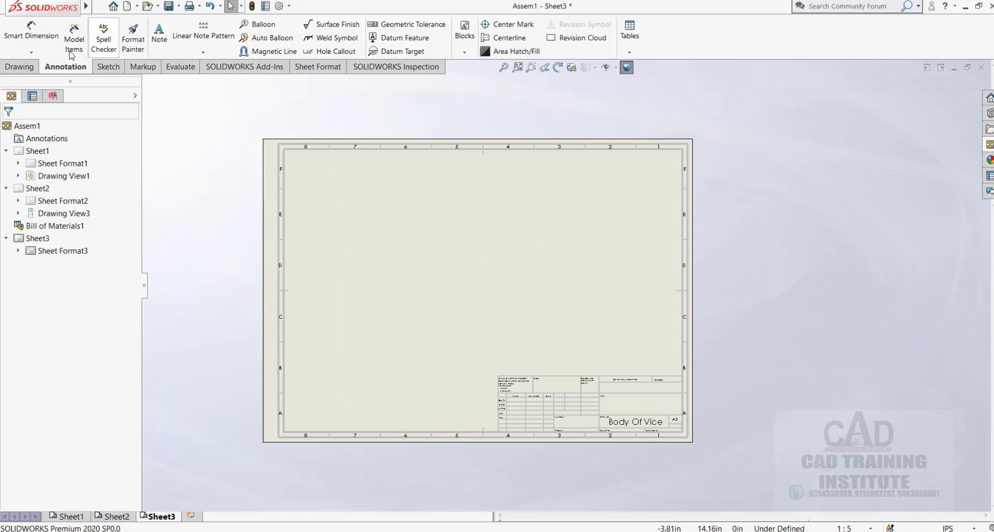
{"action": "left_click", "coordinate": [20, 69]}
{"action": "left_click", "coordinate": [14, 44]}
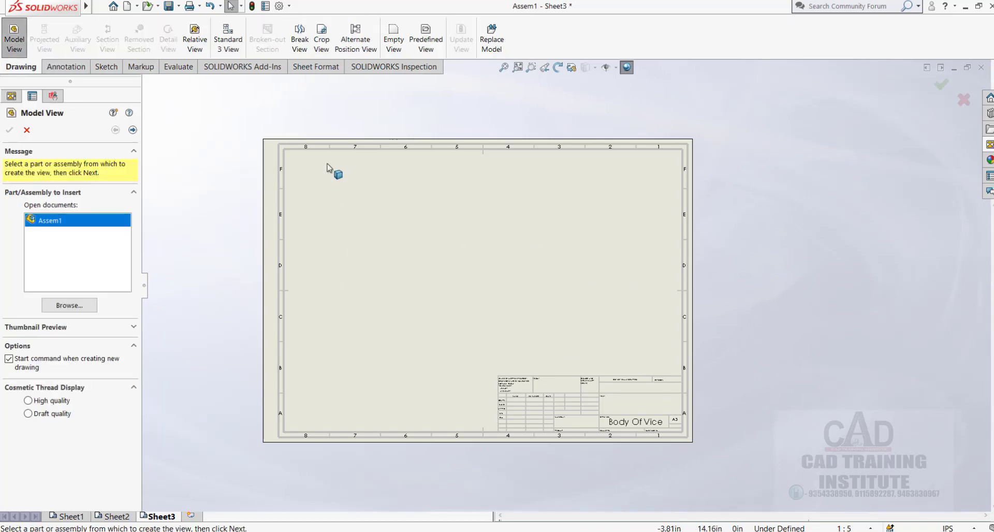
{"action": "left_click", "coordinate": [85, 305]}
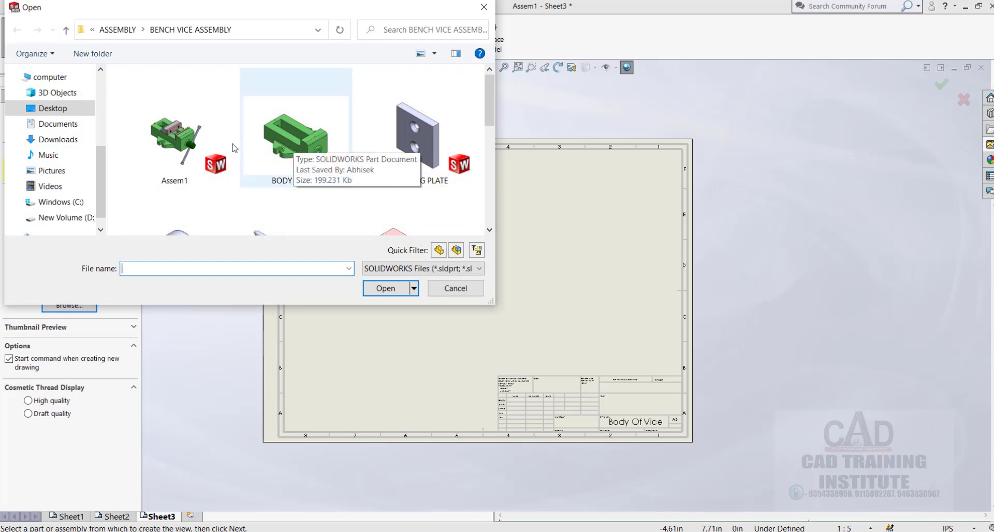
{"action": "left_click", "coordinate": [296, 145]}
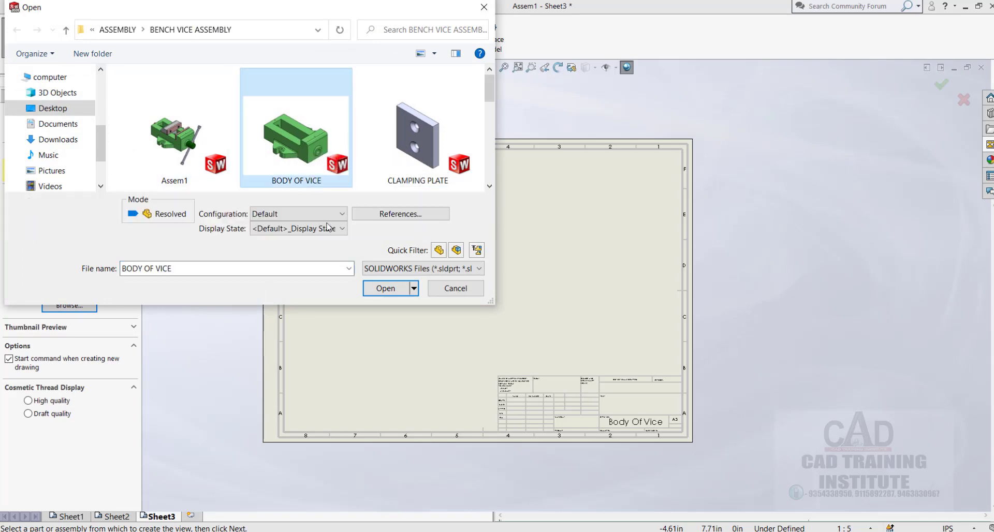
{"action": "left_click", "coordinate": [385, 288]}
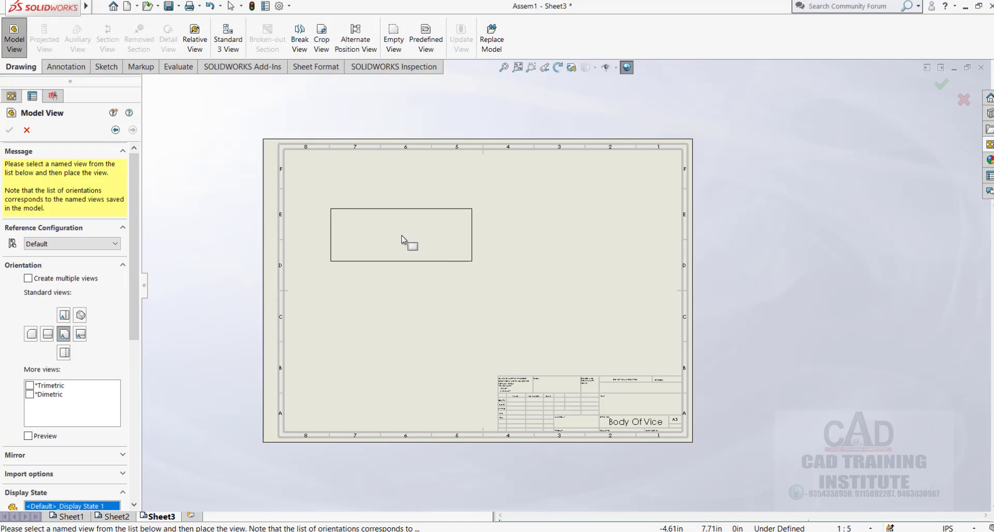
{"action": "left_click", "coordinate": [402, 239]}
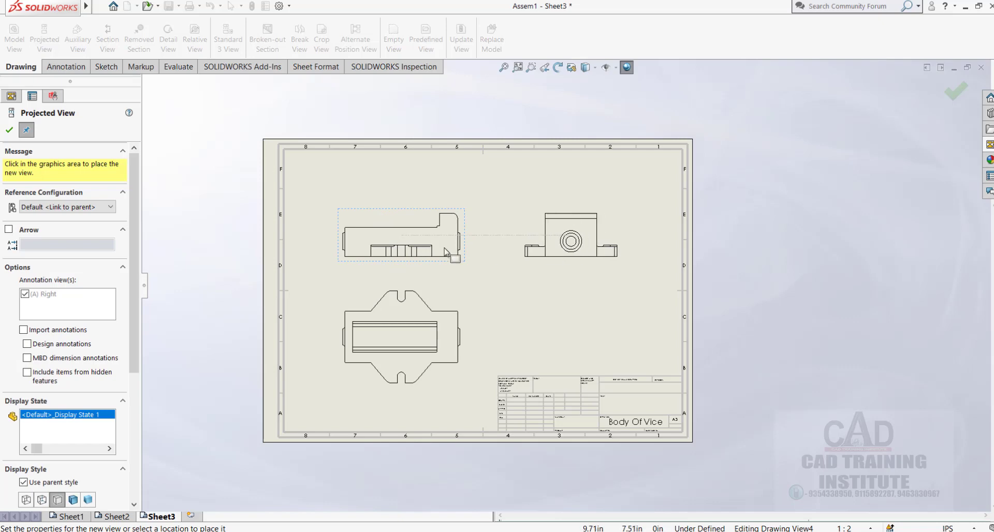
{"action": "left_click", "coordinate": [10, 132]}
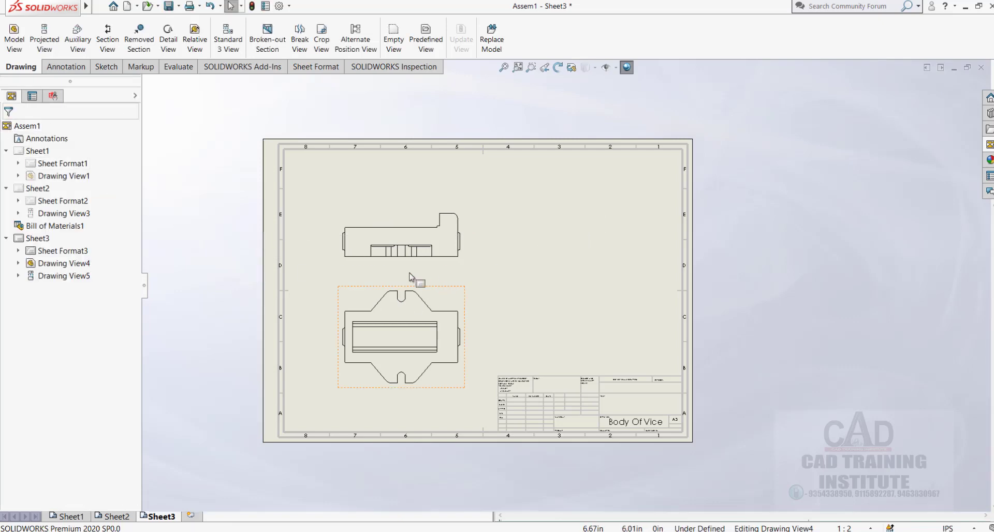
- Move the front view of the vice body slightly up and to the left, nearer the sheet's corner
{"action": "scroll", "coordinate": [339, 275], "scroll_direction": "up", "scroll_amount": 2}
{"action": "scroll", "coordinate": [550, 299], "scroll_direction": "down", "scroll_amount": 3}
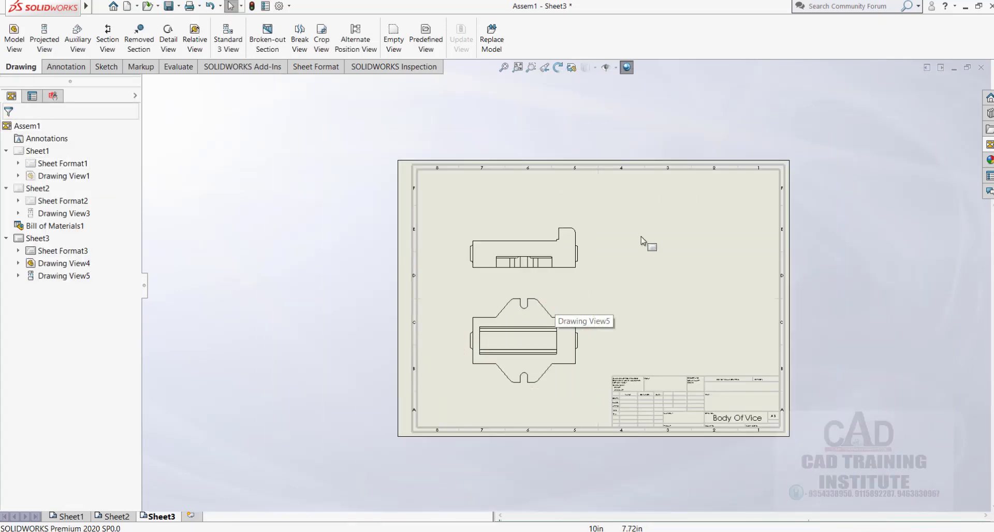
{"action": "left_click_drag", "start_coordinate": [524, 241], "coordinate": [515, 220]}
{"action": "left_click", "coordinate": [655, 299]}
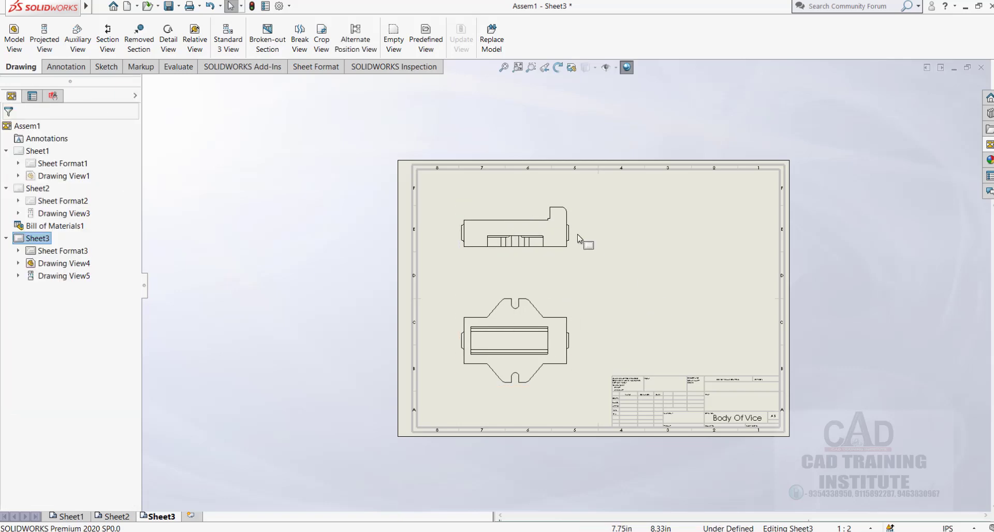
- Try the Top orientation on the upper vice body view and switch it back to Front
{"action": "scroll", "coordinate": [578, 237], "scroll_direction": "up", "scroll_amount": 2}
{"action": "left_click", "coordinate": [559, 257]}
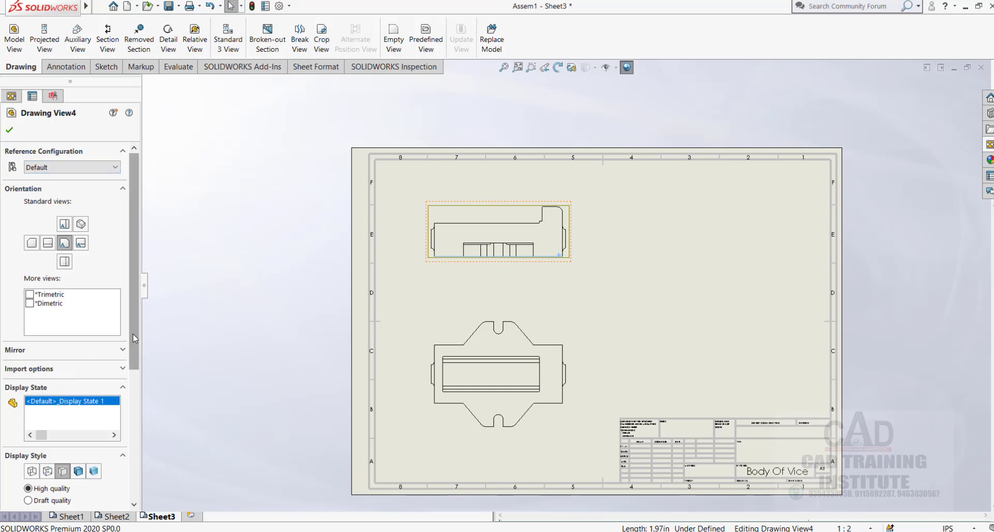
{"action": "mouse_move", "coordinate": [135, 338]}
{"action": "left_mouse_down"}
{"action": "mouse_move", "coordinate": [135, 358]}
{"action": "mouse_move", "coordinate": [137, 333]}
{"action": "left_mouse_up"}
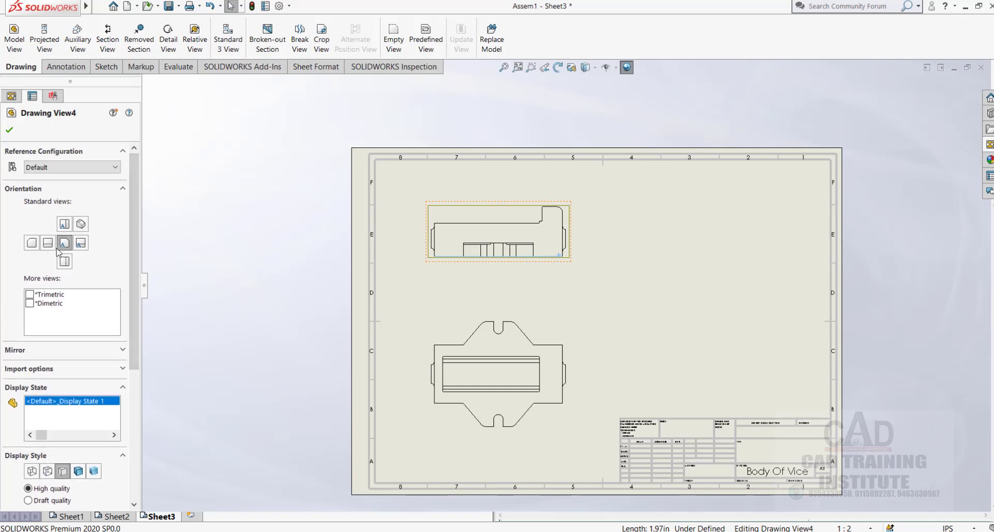
{"action": "left_click", "coordinate": [65, 227]}
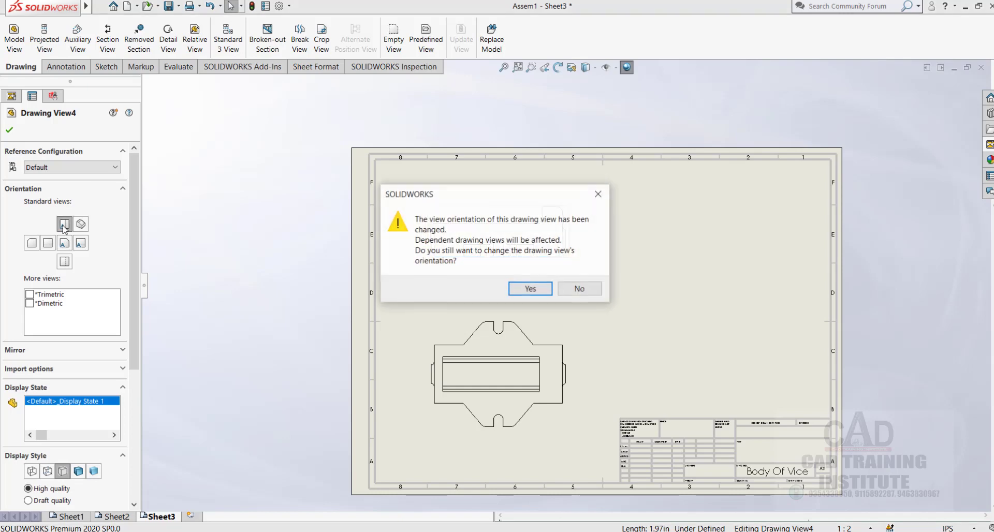
{"action": "left_click", "coordinate": [530, 289]}
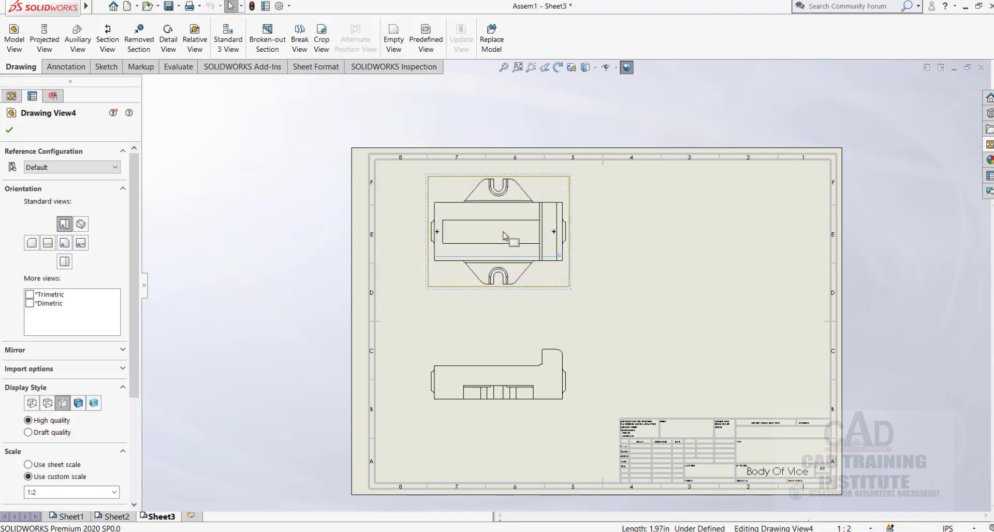
{"action": "left_click", "coordinate": [65, 245]}
{"action": "left_click", "coordinate": [530, 289]}
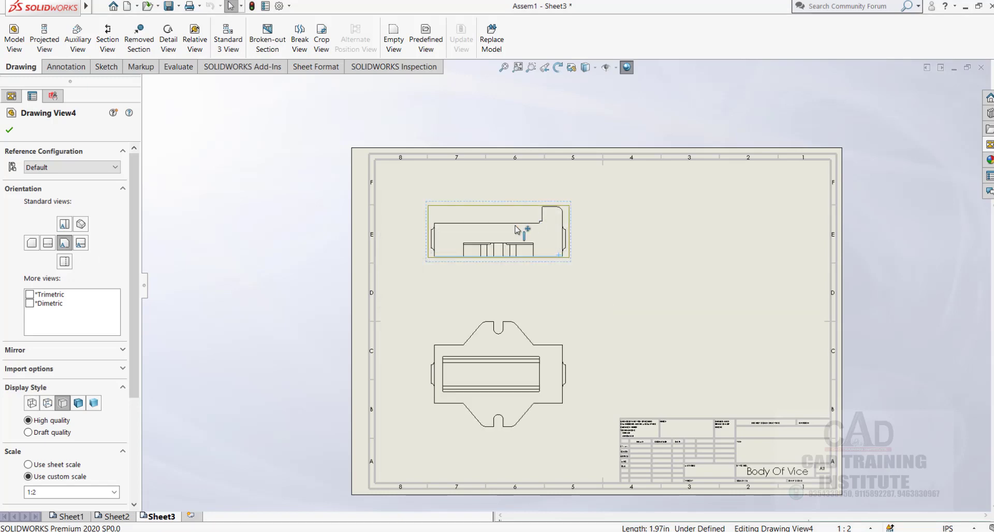
- Set the front view's display style to Hidden Lines Visible
{"action": "left_click", "coordinate": [48, 406]}
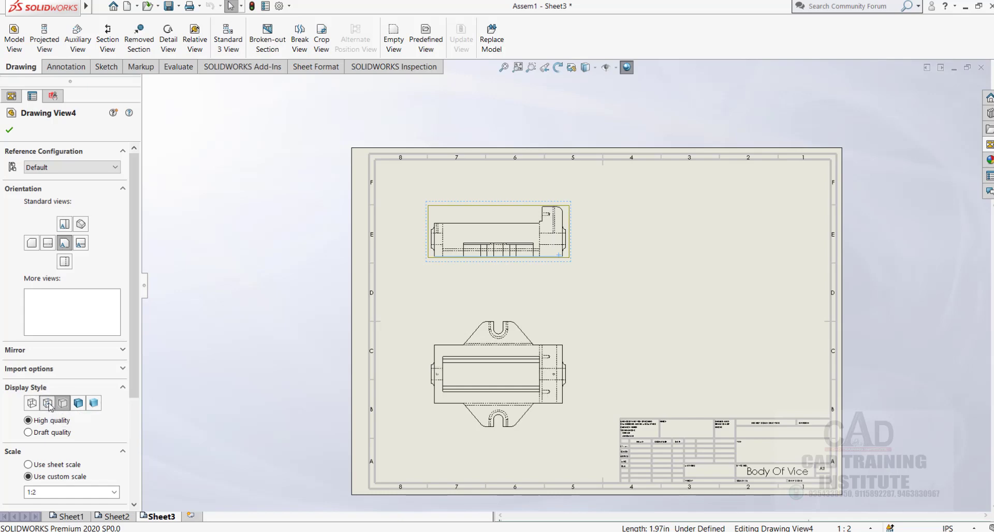
{"action": "scroll", "coordinate": [455, 212], "scroll_direction": "down", "scroll_amount": 3}
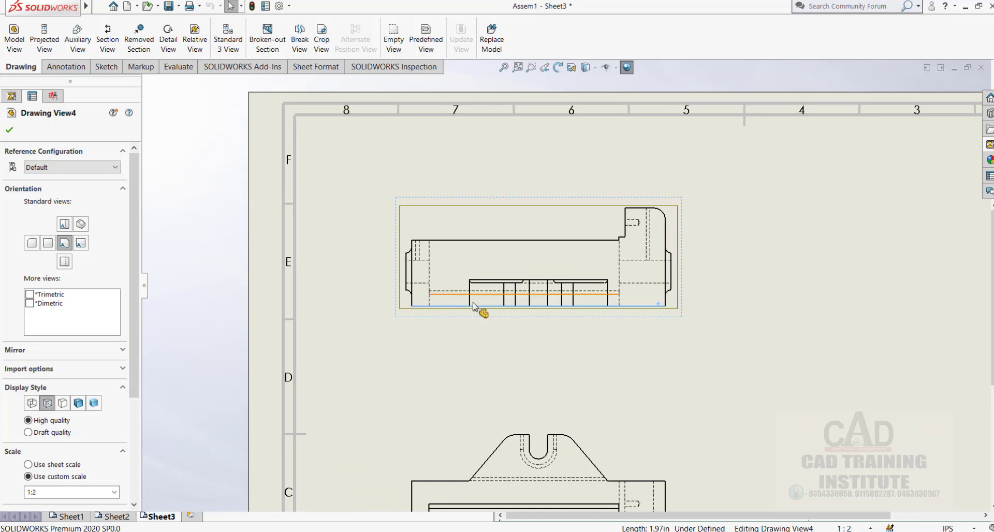
{"action": "scroll", "coordinate": [561, 311], "scroll_direction": "up", "scroll_amount": 5}
{"action": "scroll", "coordinate": [564, 352], "scroll_direction": "down", "scroll_amount": 2}
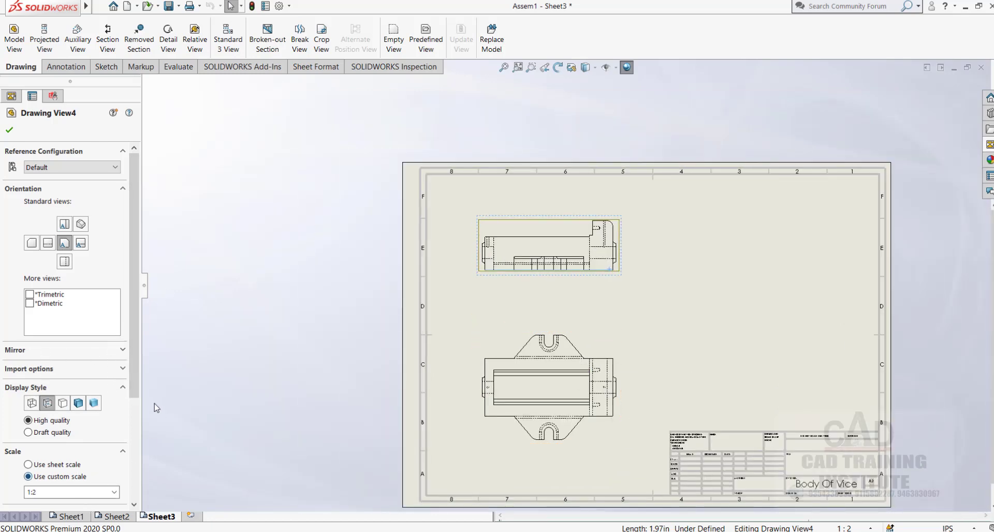
{"action": "scroll", "coordinate": [134, 392], "scroll_direction": "down", "scroll_amount": 3}
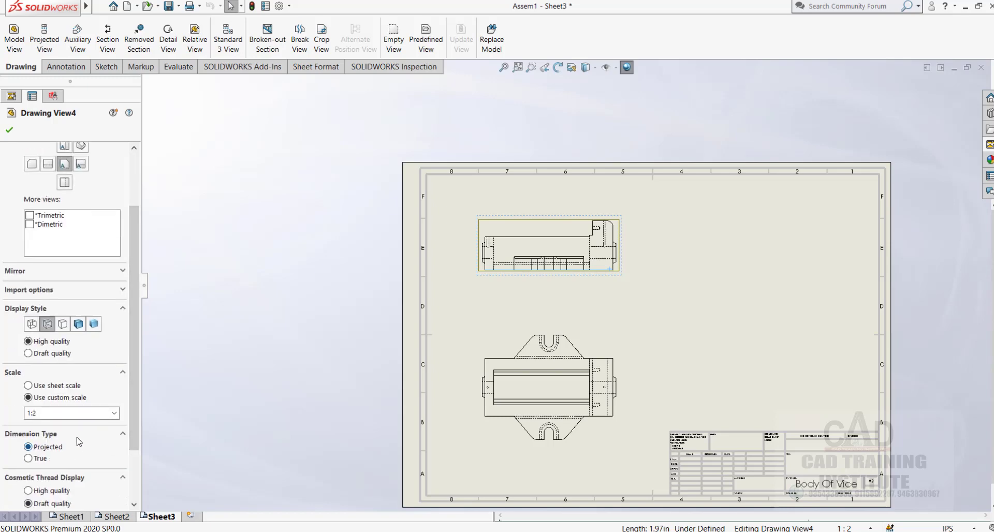
{"action": "left_click", "coordinate": [10, 132]}
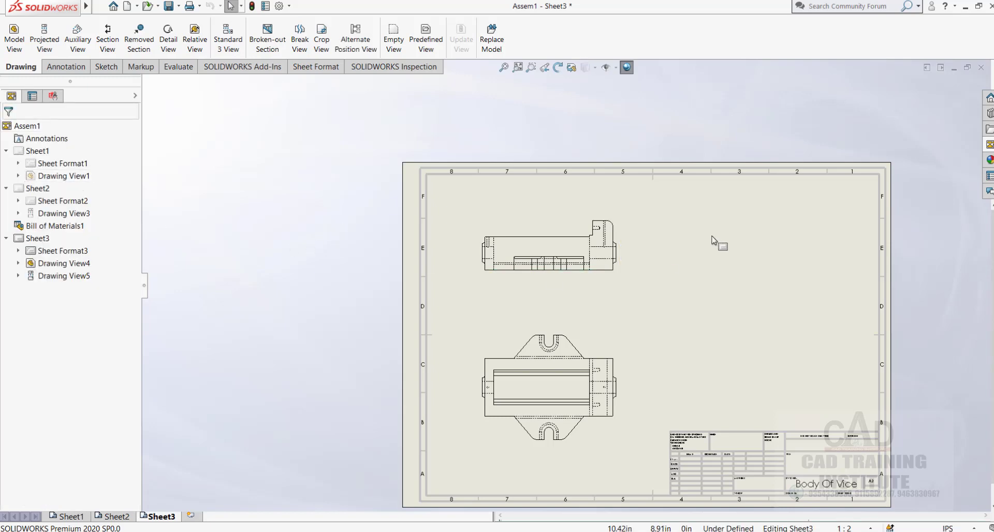
- Create section view A-A with a vertical cutting line through the middle of the front view, and place it to the right
{"action": "scroll", "coordinate": [712, 243], "scroll_direction": "down", "scroll_amount": 2}
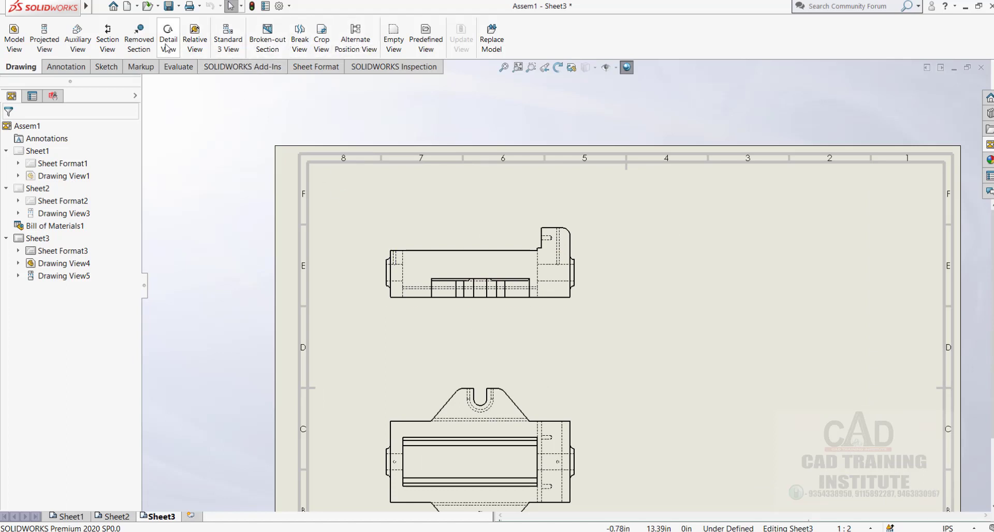
{"action": "left_click", "coordinate": [107, 34]}
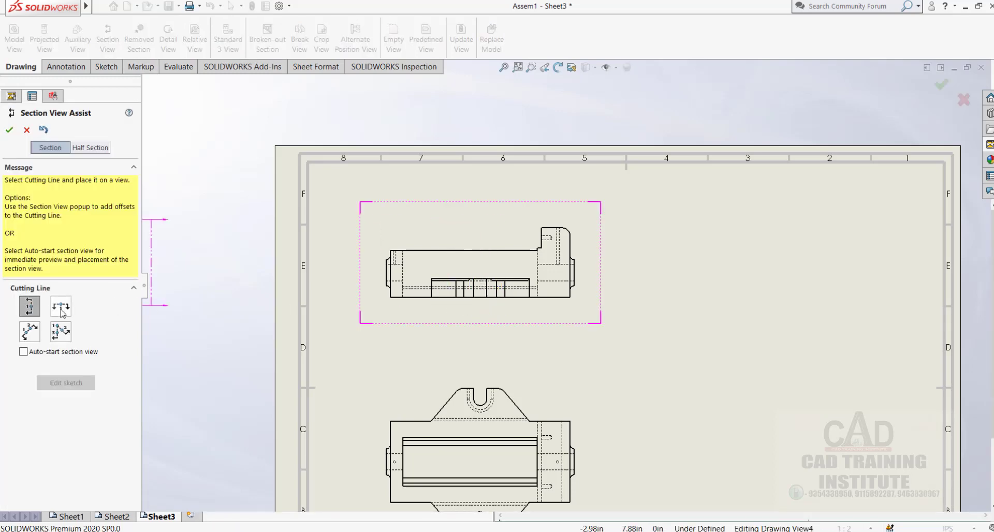
{"action": "left_click", "coordinate": [481, 291]}
{"action": "left_click", "coordinate": [563, 305]}
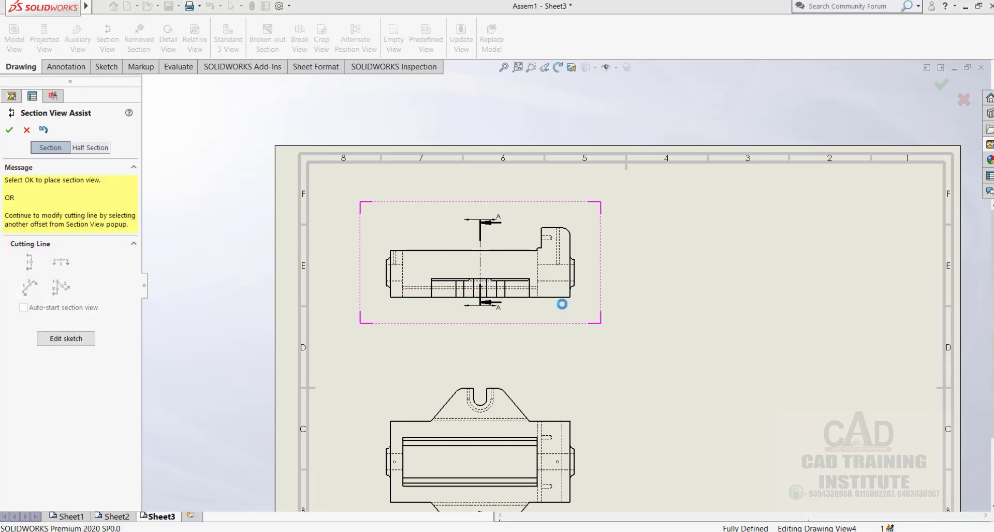
{"action": "left_click", "coordinate": [756, 310]}
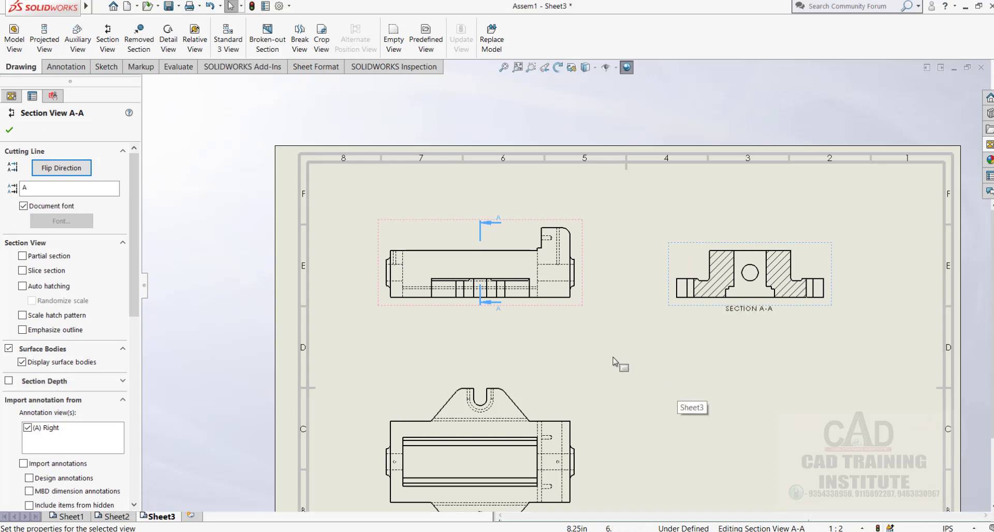
{"action": "left_click", "coordinate": [9, 131]}
- Start a projected view from the vice body's front view
{"action": "scroll", "coordinate": [738, 425], "scroll_direction": "up", "scroll_amount": 3}
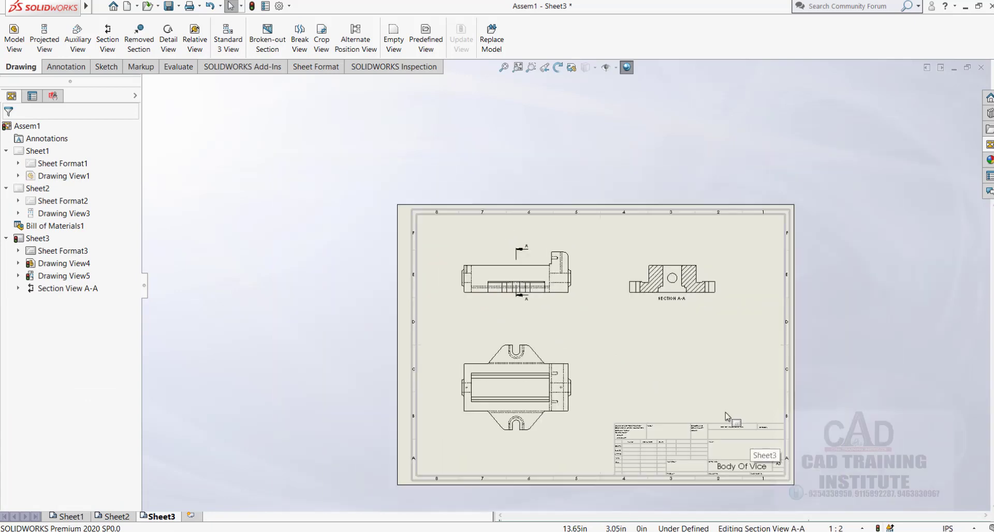
{"action": "scroll", "coordinate": [725, 412], "scroll_direction": "down", "scroll_amount": 1}
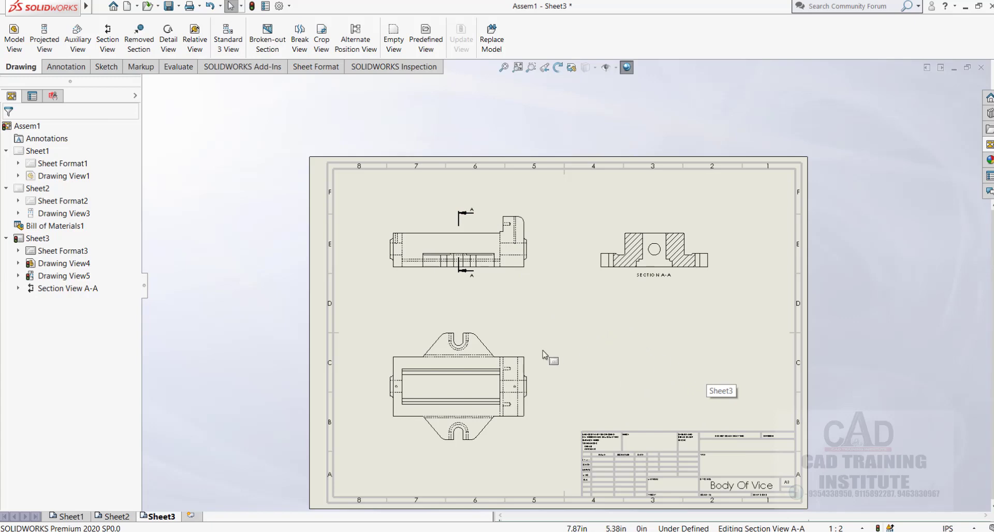
{"action": "left_click", "coordinate": [514, 278]}
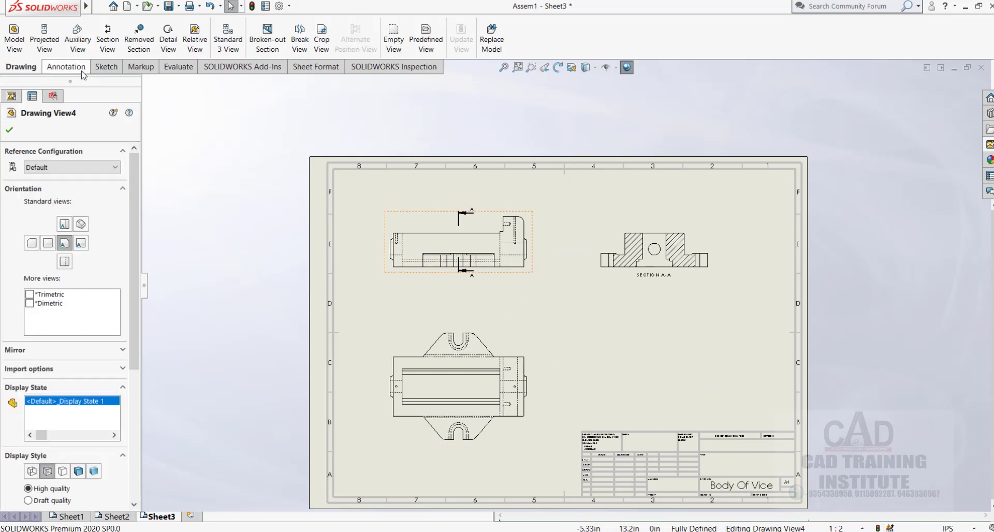
{"action": "left_click", "coordinate": [44, 39]}
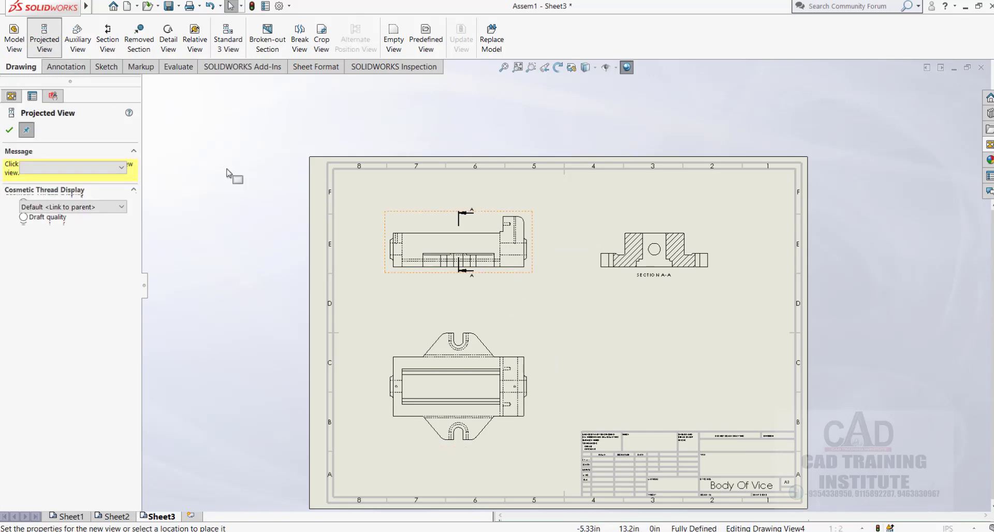
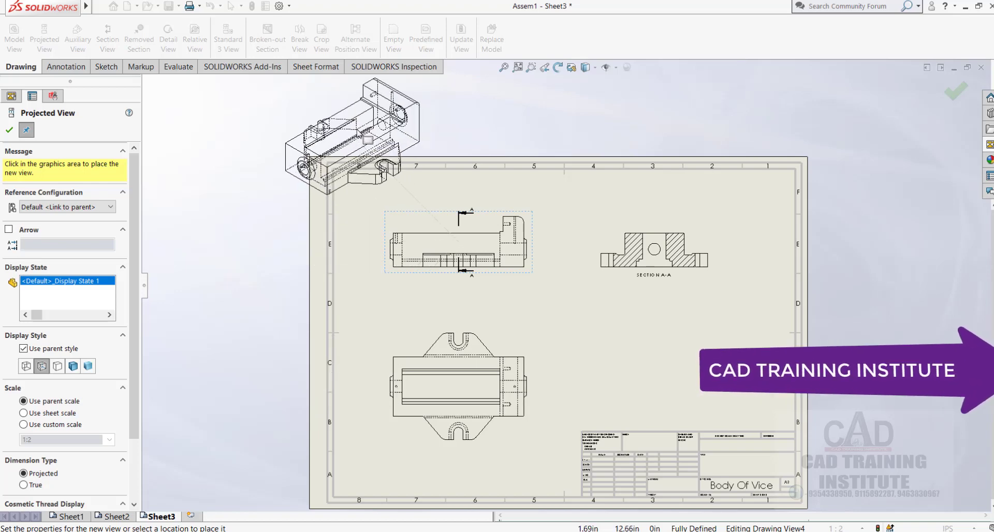
- Place an isometric projected view beyond the sheet's upper-left corner and set its display style to Shaded With Edges
{"action": "left_click", "coordinate": [349, 138]}
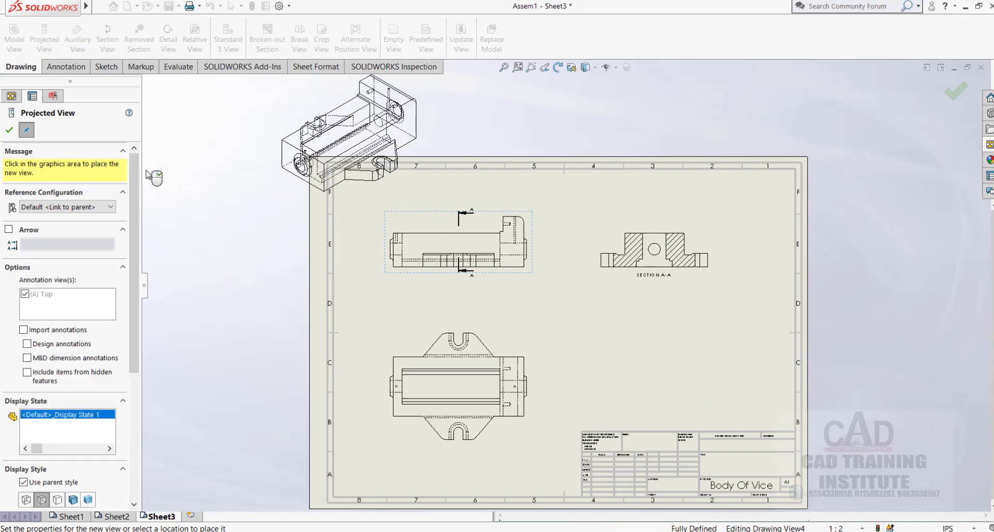
{"action": "left_click", "coordinate": [10, 132]}
{"action": "left_click", "coordinate": [304, 209]}
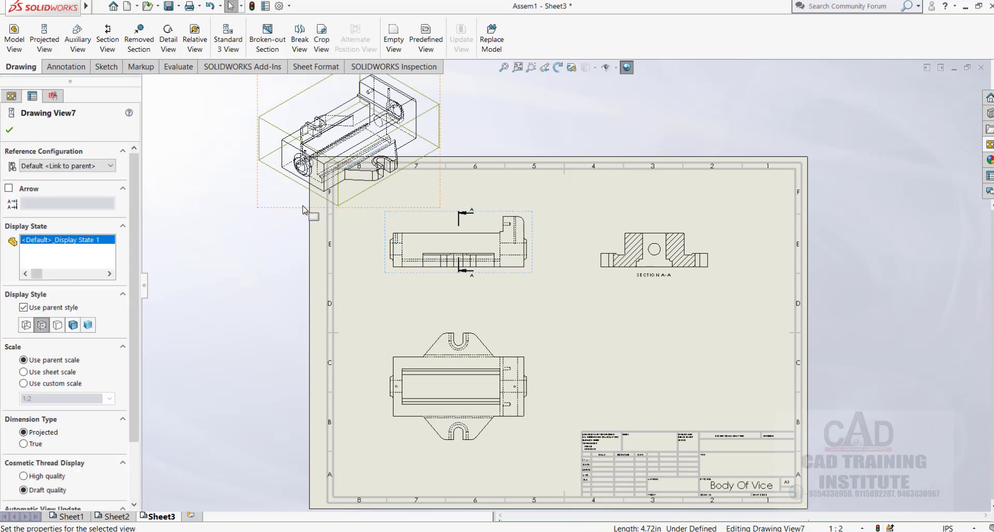
{"action": "left_click", "coordinate": [74, 325]}
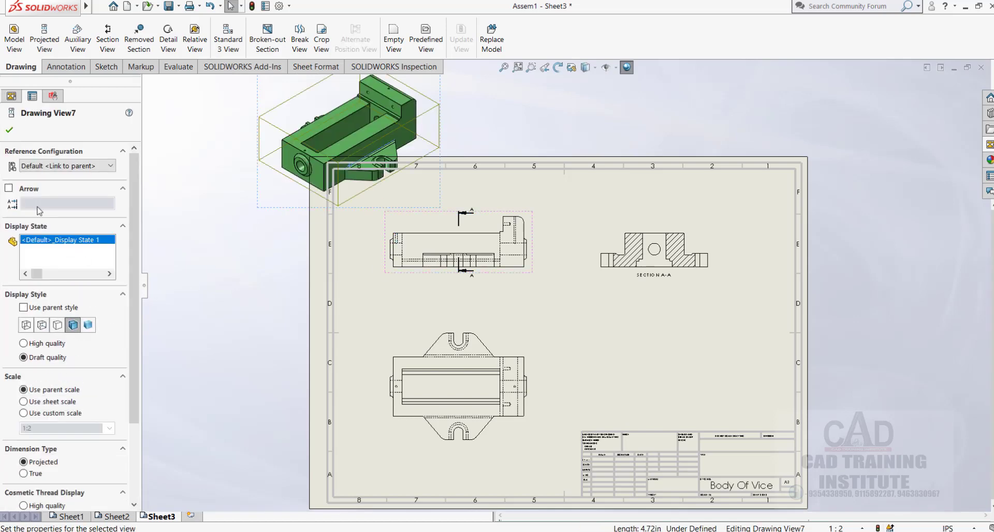
{"action": "left_click", "coordinate": [10, 131]}
- Move the shaded isometric view into the empty area below section A-A, just above the title block
{"action": "mouse_move", "coordinate": [441, 137]}
{"action": "left_mouse_down"}
{"action": "mouse_move", "coordinate": [529, 227]}
{"action": "mouse_move", "coordinate": [729, 363]}
{"action": "mouse_move", "coordinate": [748, 355]}
{"action": "left_mouse_up"}
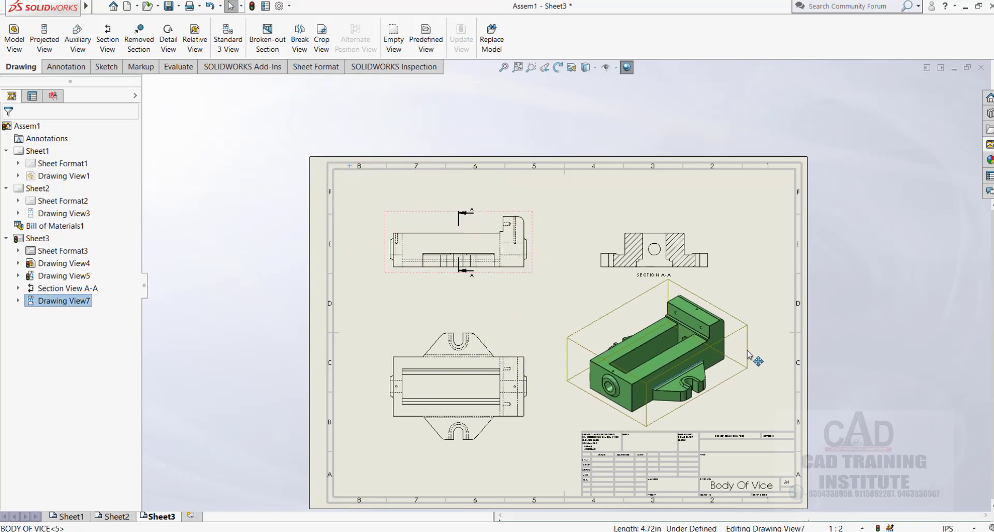
{"action": "left_click", "coordinate": [218, 299]}
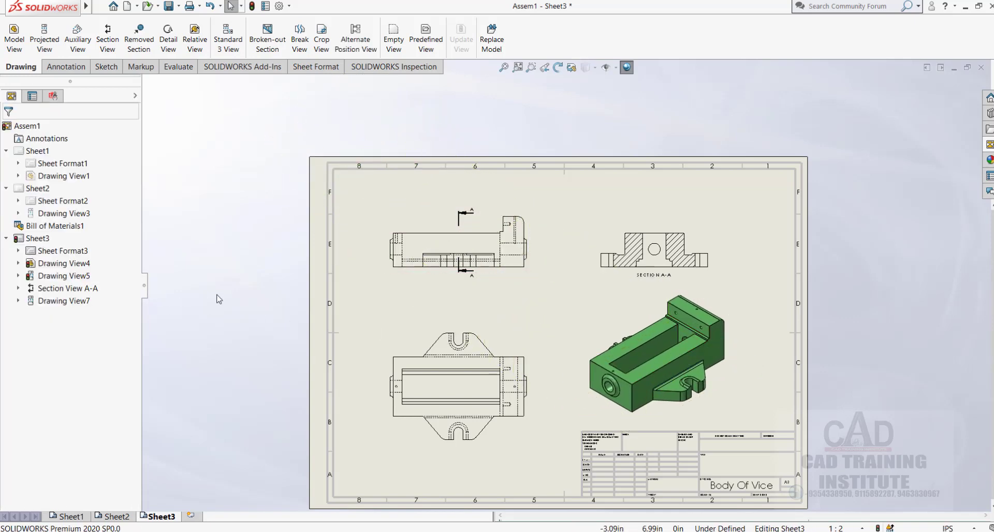
{"action": "scroll", "coordinate": [624, 345], "scroll_direction": "down", "scroll_amount": 3}
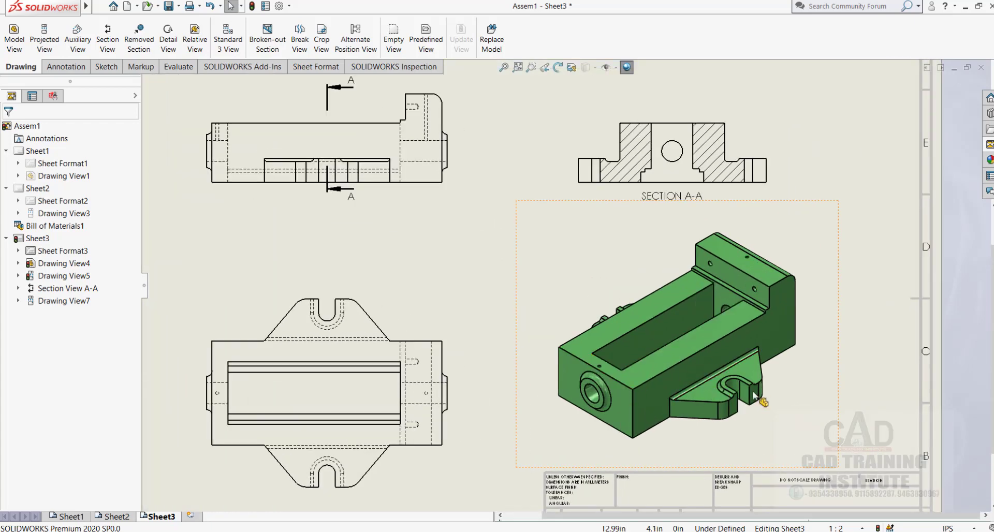
{"action": "scroll", "coordinate": [753, 396], "scroll_direction": "down", "scroll_amount": 2}
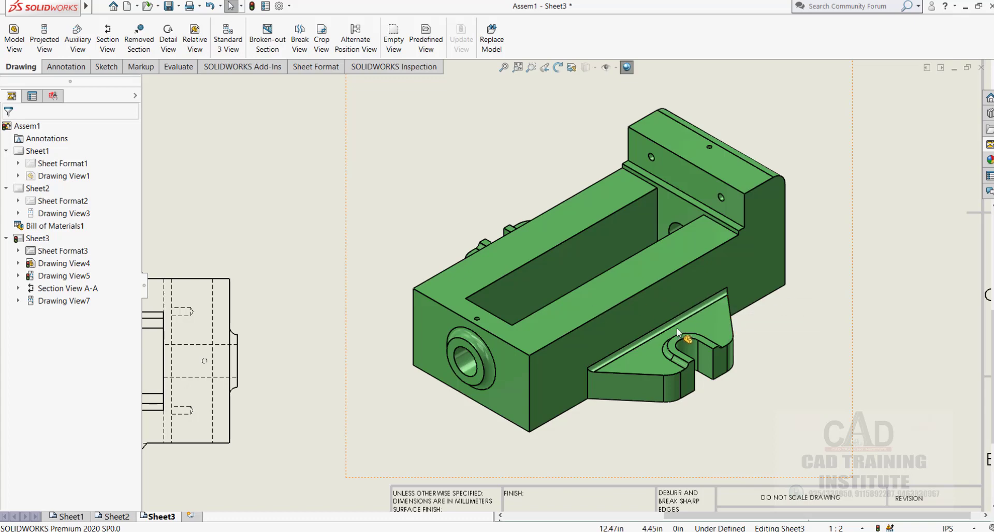
{"action": "left_click_drag", "start_coordinate": [683, 337], "coordinate": [712, 377]}
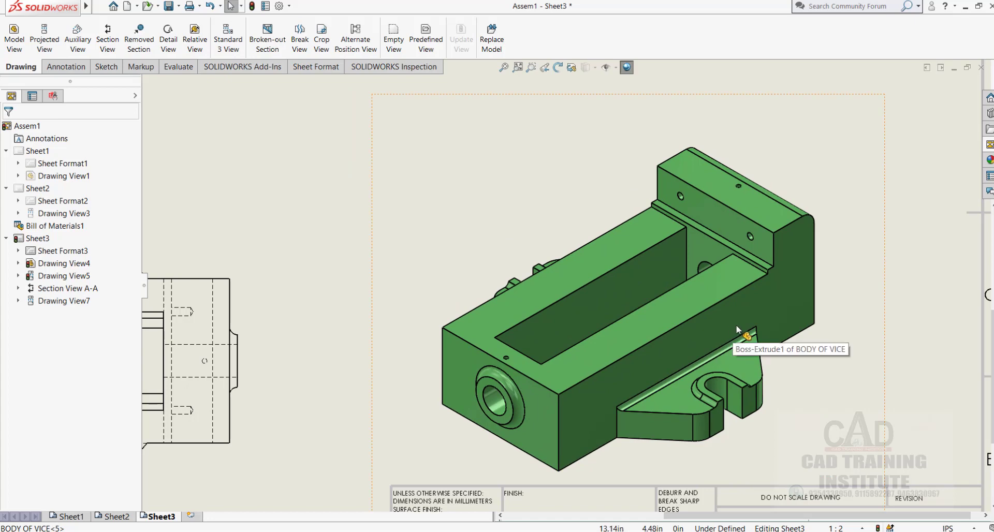
{"action": "key", "text": "f"}
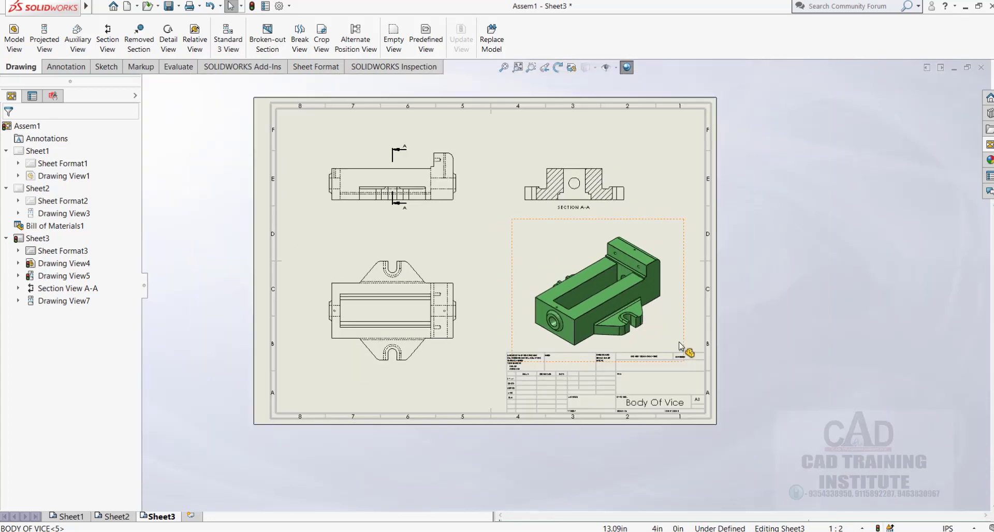
{"action": "scroll", "coordinate": [456, 248], "scroll_direction": "up", "scroll_amount": 1}
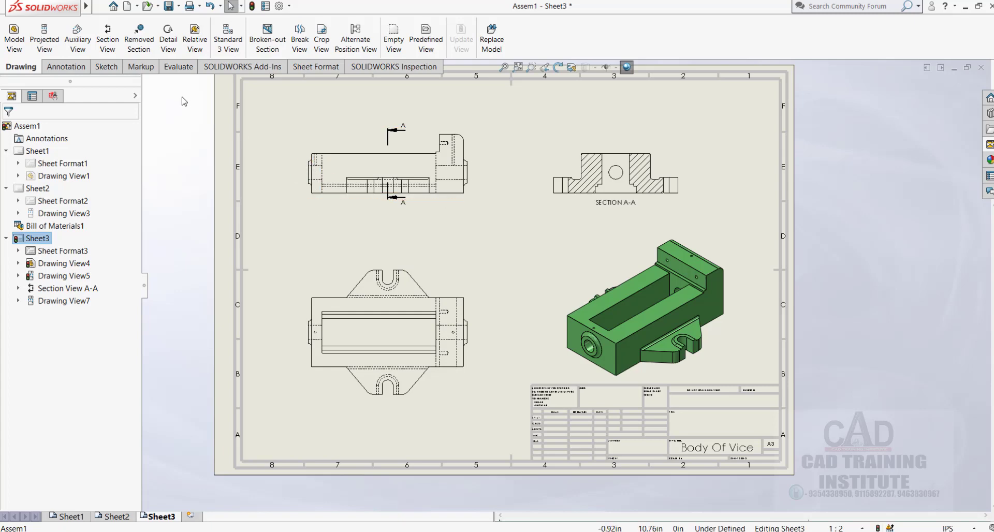
- Import the model dimensions into the vice body's front view, using the entire model as the source
{"action": "left_click", "coordinate": [72, 65]}
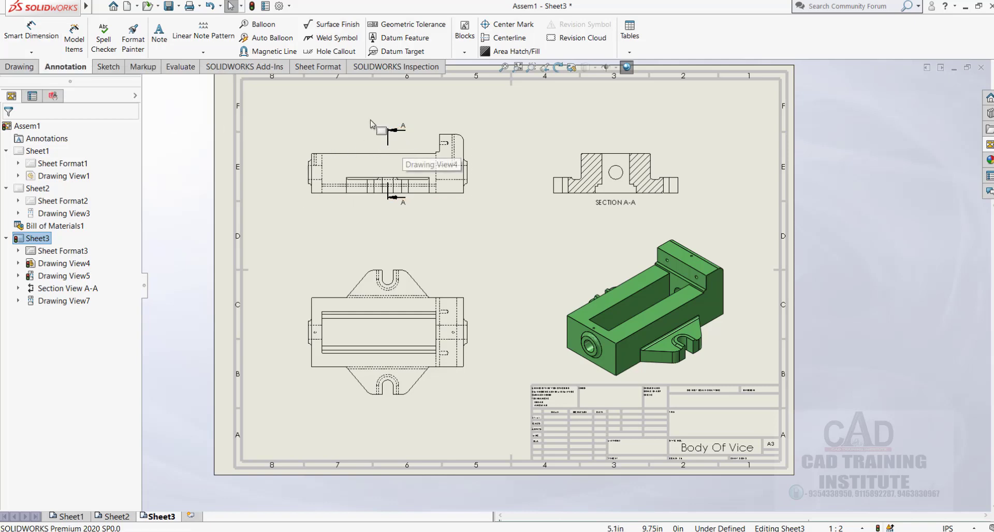
{"action": "scroll", "coordinate": [333, 124], "scroll_direction": "down", "scroll_amount": 2}
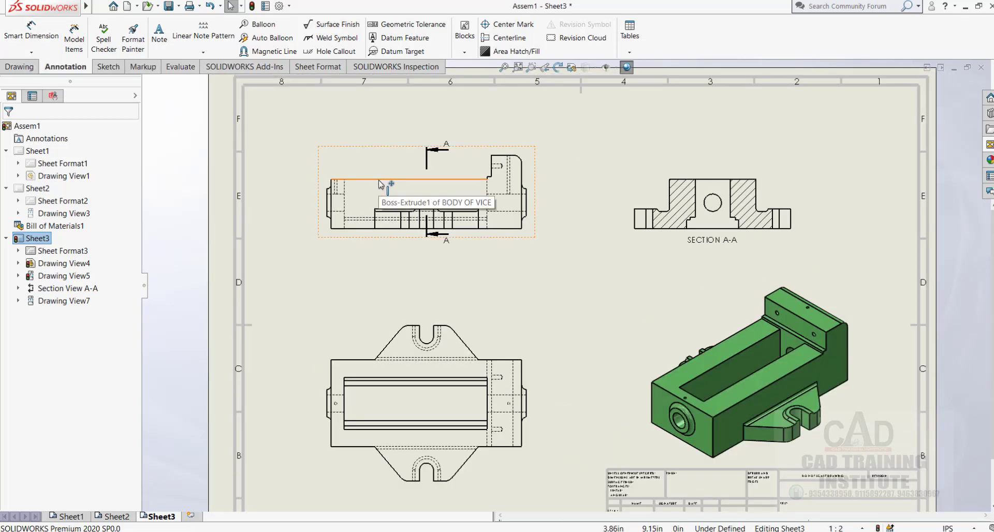
{"action": "left_click", "coordinate": [388, 159]}
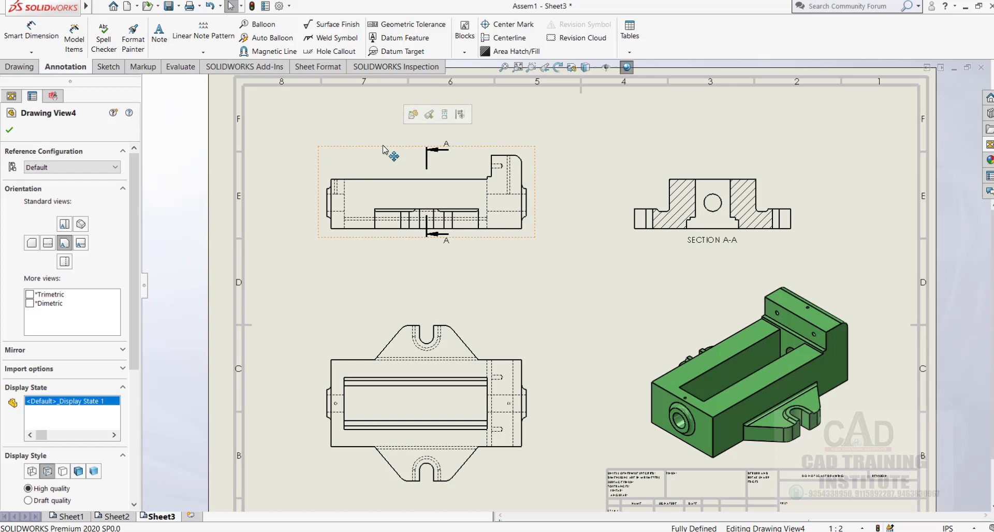
{"action": "left_click", "coordinate": [74, 41]}
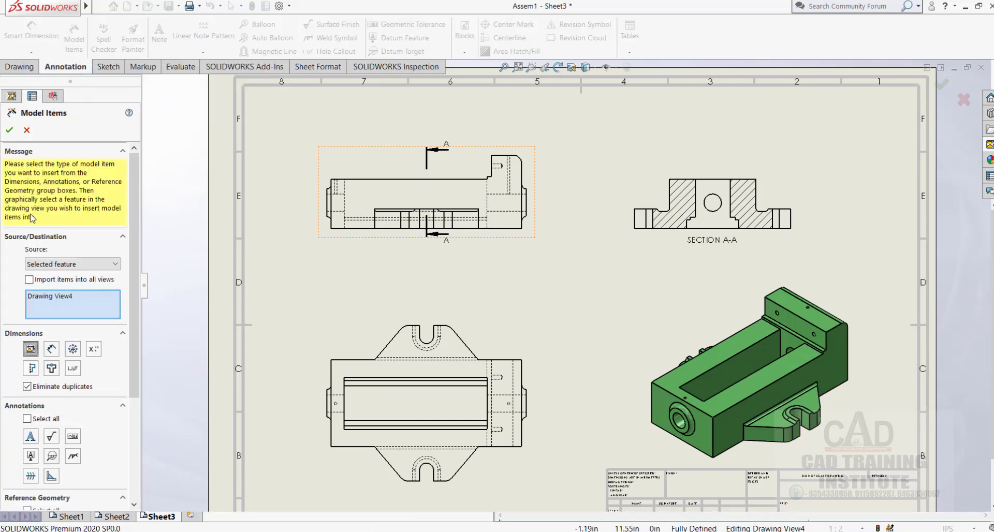
{"action": "left_click", "coordinate": [10, 130]}
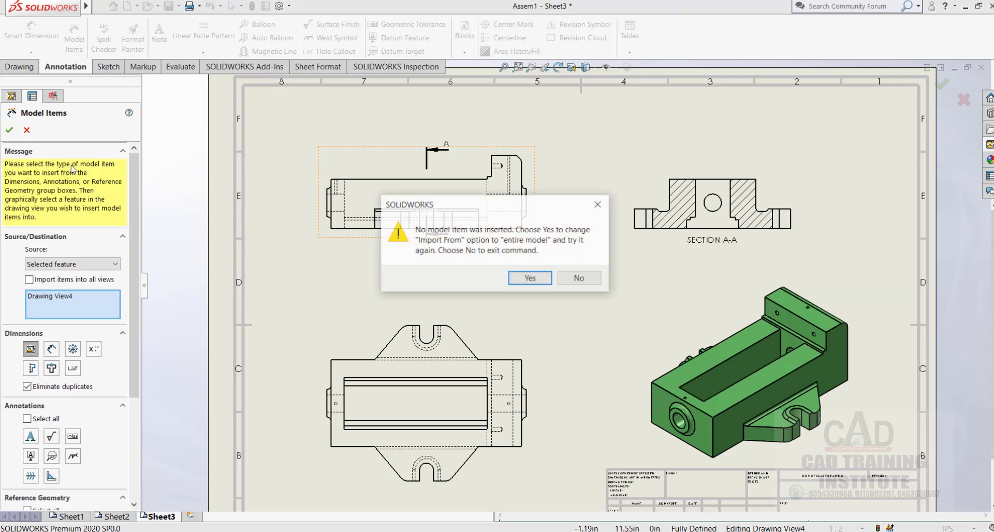
{"action": "left_click", "coordinate": [529, 279]}
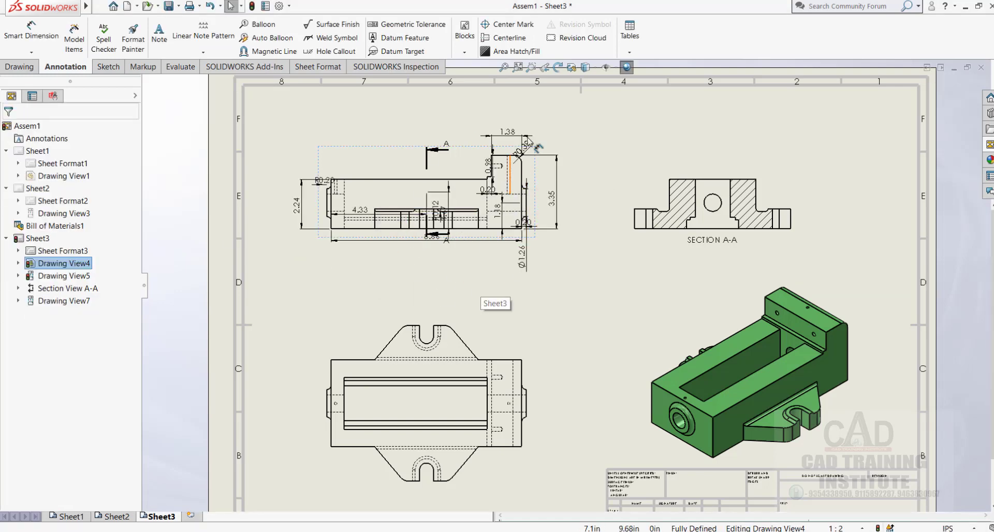
- Try the R0.20 dimension up and away from the front view, and undo that move and the dimension import
{"action": "scroll", "coordinate": [517, 150], "scroll_direction": "down", "scroll_amount": 2}
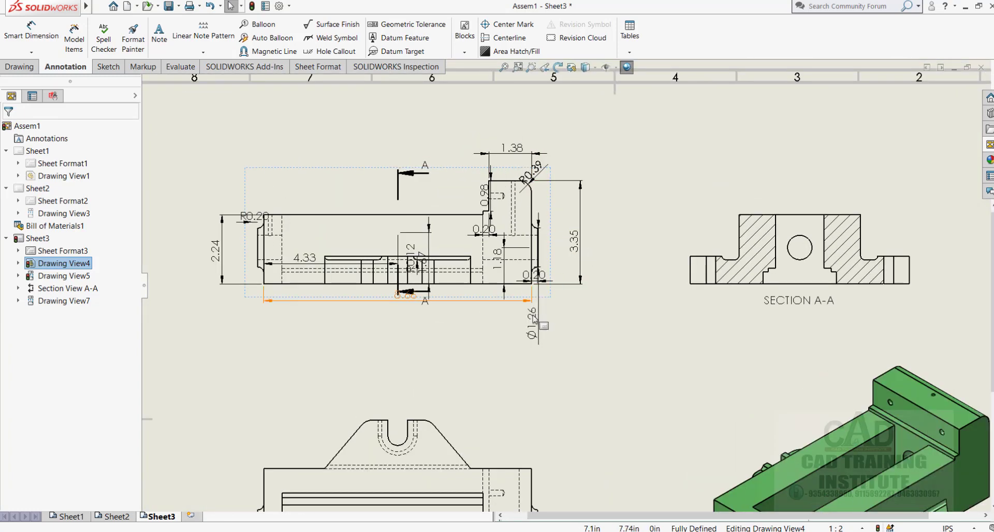
{"action": "scroll", "coordinate": [393, 197], "scroll_direction": "down", "scroll_amount": 1}
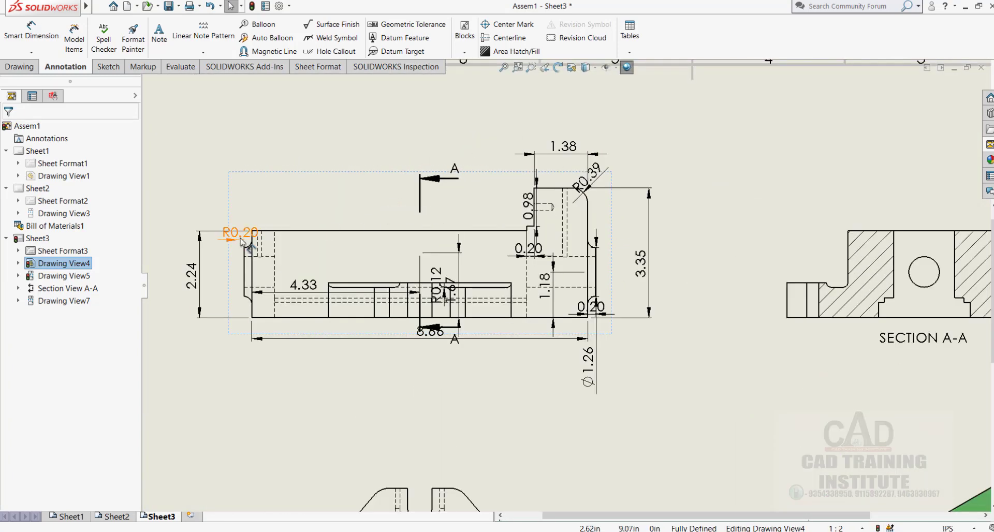
{"action": "mouse_move", "coordinate": [248, 230]}
{"action": "left_mouse_down"}
{"action": "mouse_move", "coordinate": [263, 171]}
{"action": "mouse_move", "coordinate": [201, 157]}
{"action": "left_mouse_up"}
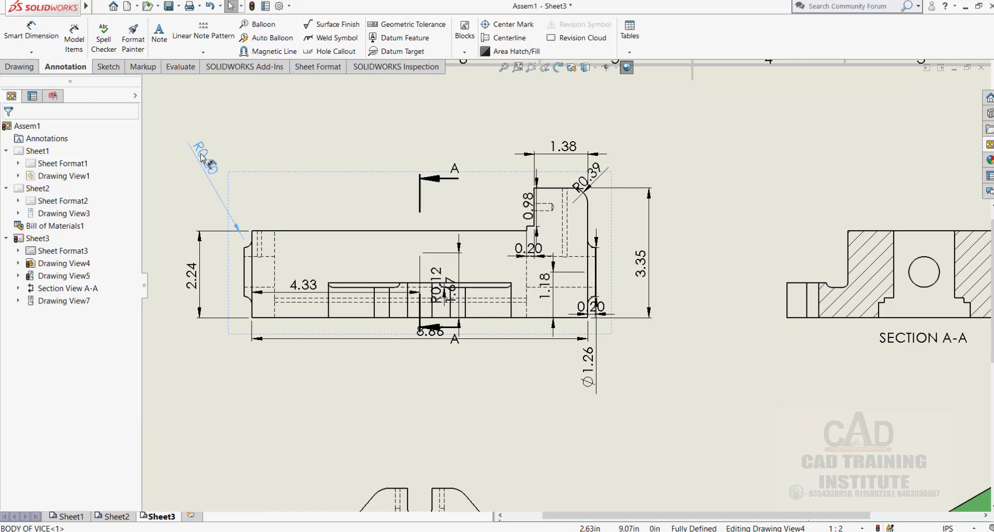
{"action": "left_click", "coordinate": [454, 155]}
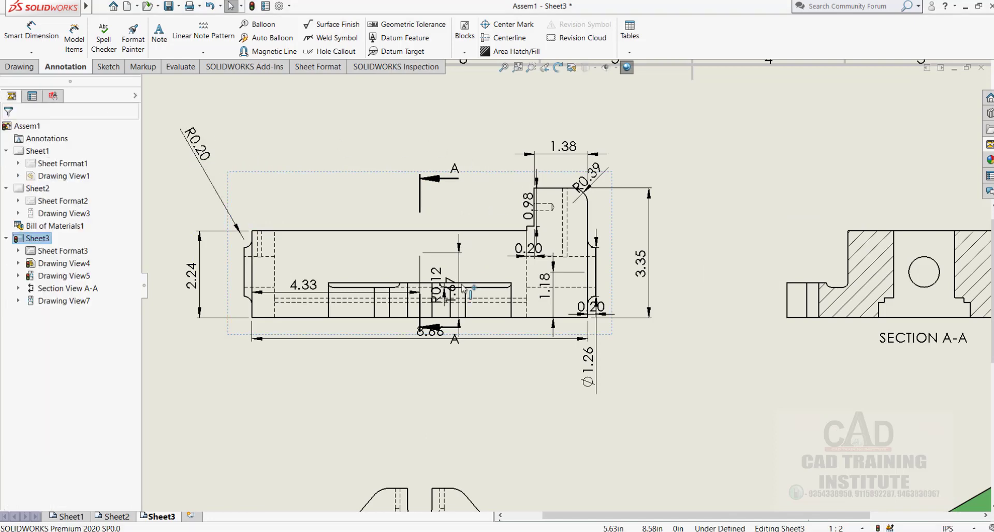
{"action": "scroll", "coordinate": [446, 342], "scroll_direction": "down", "scroll_amount": 1}
{"action": "scroll", "coordinate": [446, 346], "scroll_direction": "up", "scroll_amount": 4}
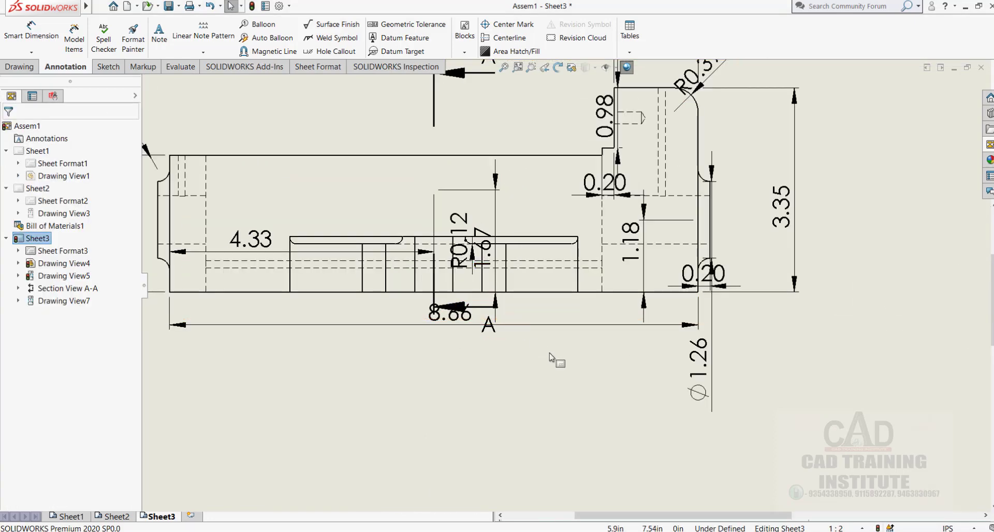
{"action": "scroll", "coordinate": [550, 355], "scroll_direction": "down", "scroll_amount": 6}
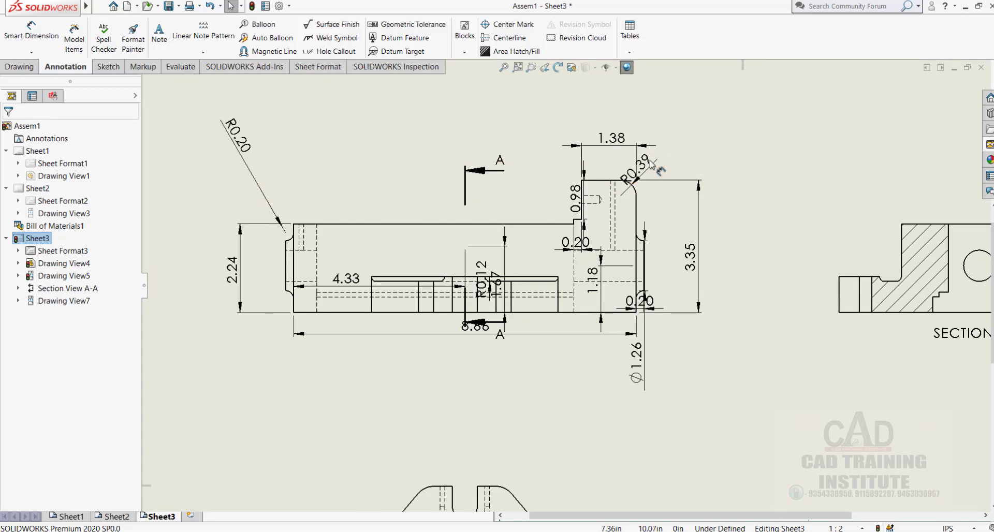
{"action": "scroll", "coordinate": [618, 155], "scroll_direction": "down", "scroll_amount": 1}
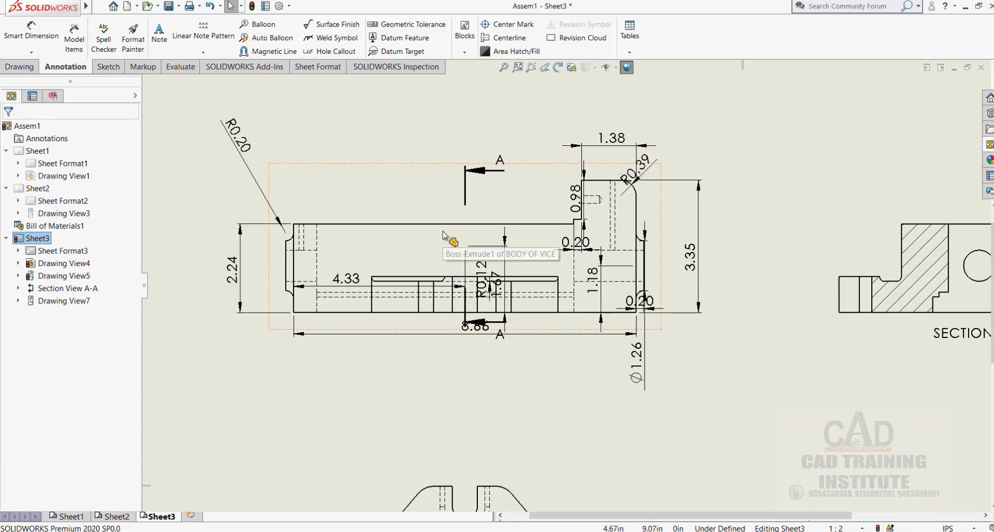
{"action": "key", "text": "ctrl+z"}
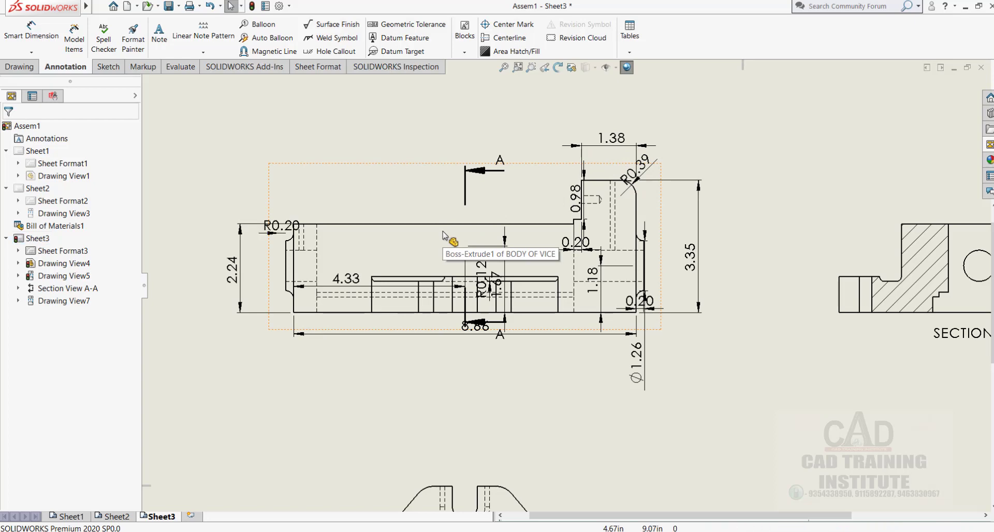
{"action": "key", "text": "ctrl+z"}
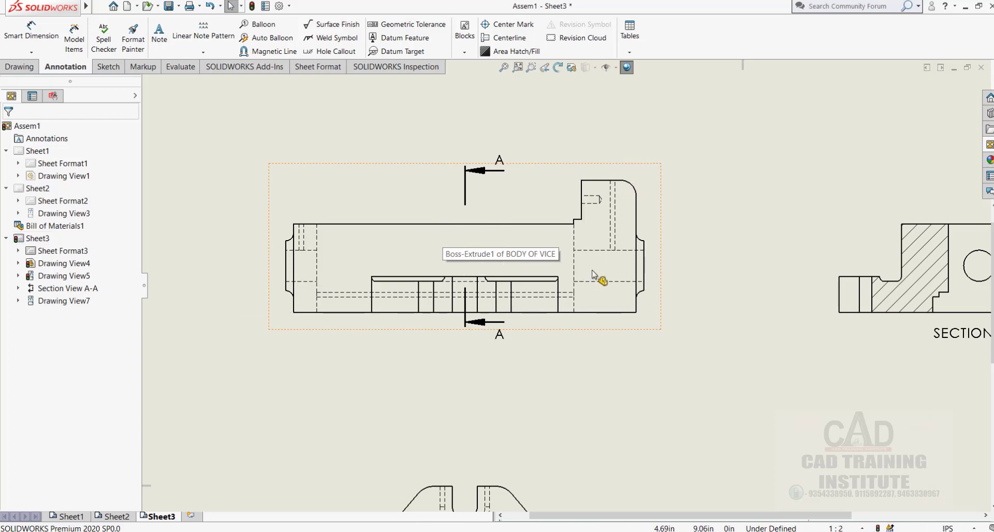
- Set the document units to MMGS (millimeter, gram, second)
{"action": "left_click", "coordinate": [947, 527]}
{"action": "left_click", "coordinate": [893, 481]}
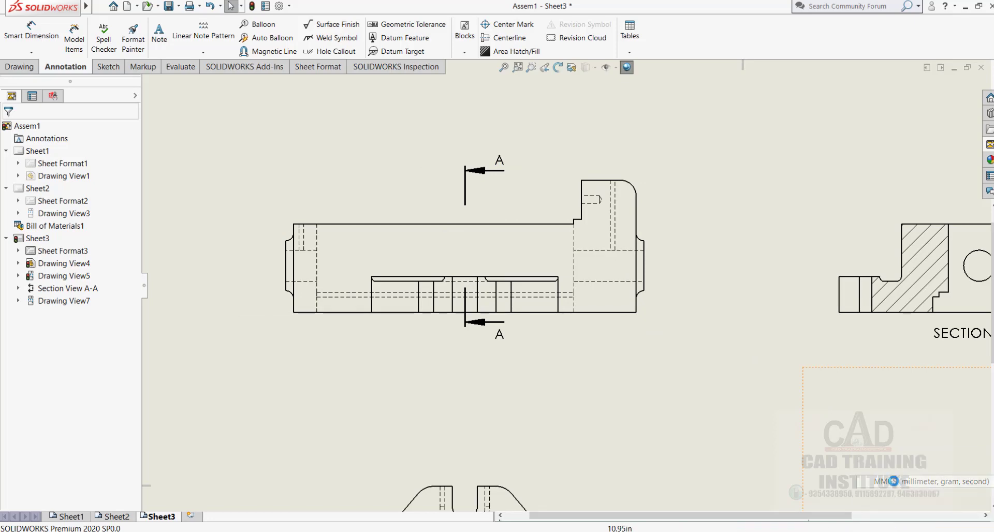
- Import the model dimensions in millimetres from the entire model into the vice body's front view
{"action": "scroll", "coordinate": [437, 304], "scroll_direction": "up", "scroll_amount": 2}
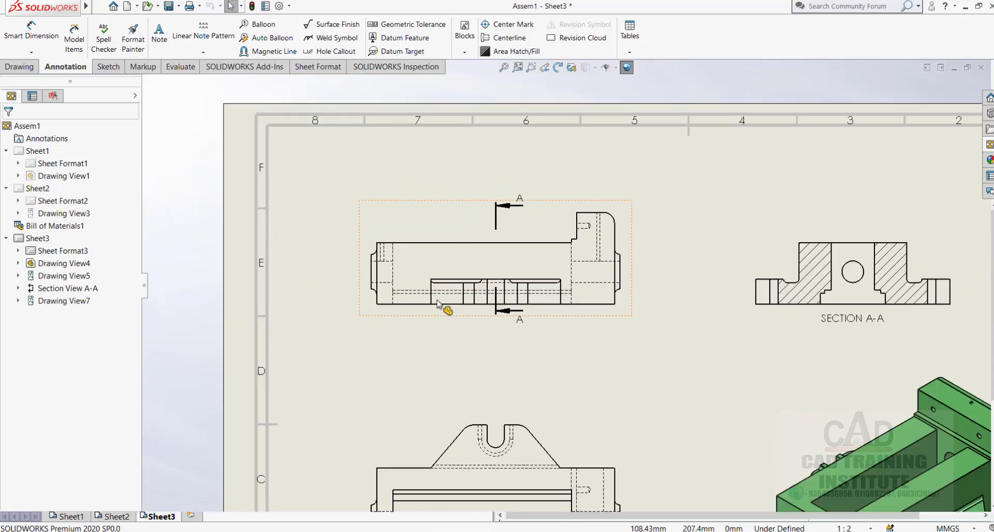
{"action": "scroll", "coordinate": [438, 305], "scroll_direction": "up", "scroll_amount": 2}
{"action": "left_click", "coordinate": [541, 261]}
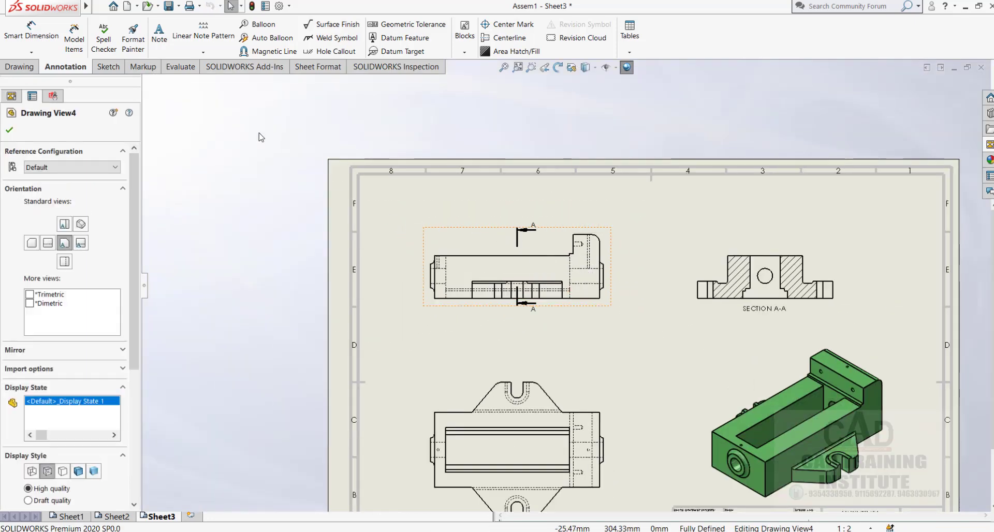
{"action": "left_click", "coordinate": [75, 40]}
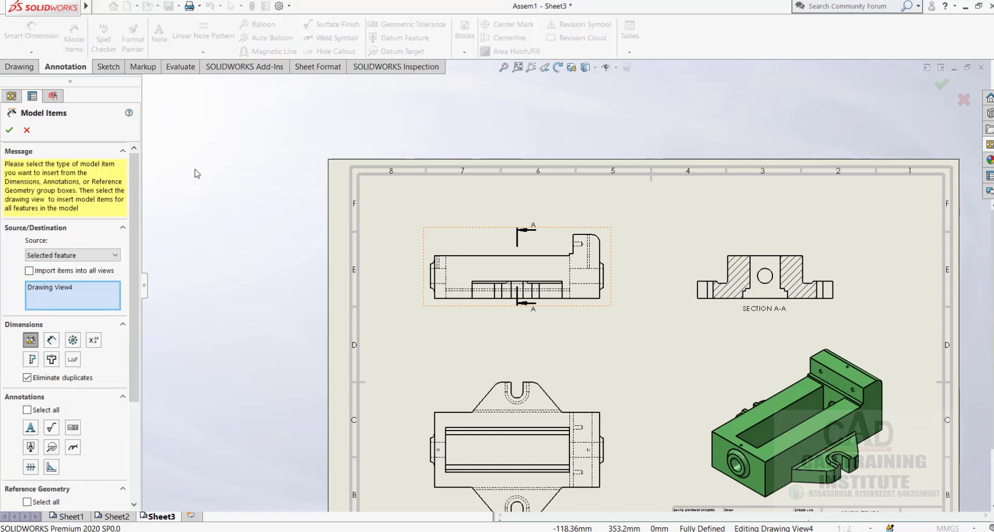
{"action": "left_click", "coordinate": [9, 132]}
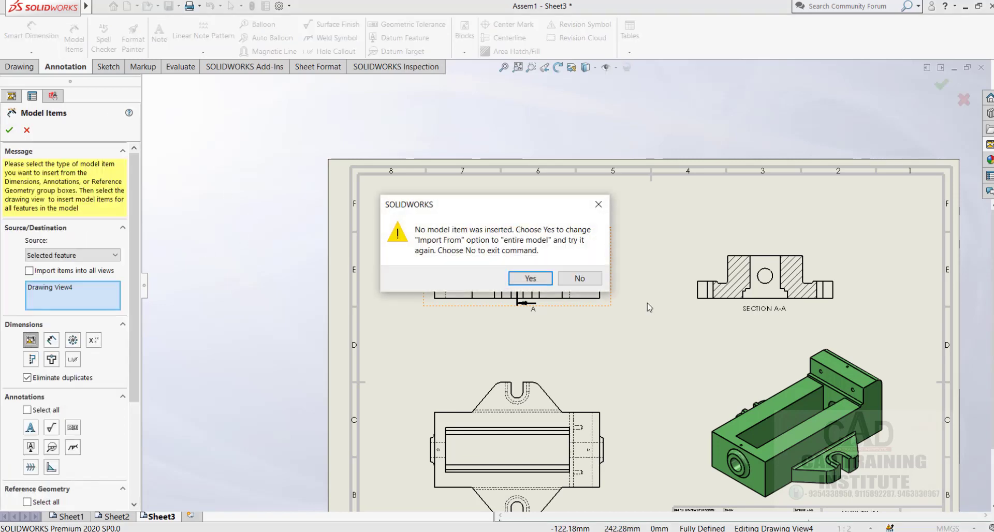
{"action": "left_click", "coordinate": [530, 279]}
- Move the R10.00 dimension outward, up and away from the rounded corner of the fixed jaw in the front view
{"action": "scroll", "coordinate": [589, 259], "scroll_direction": "down", "scroll_amount": 5}
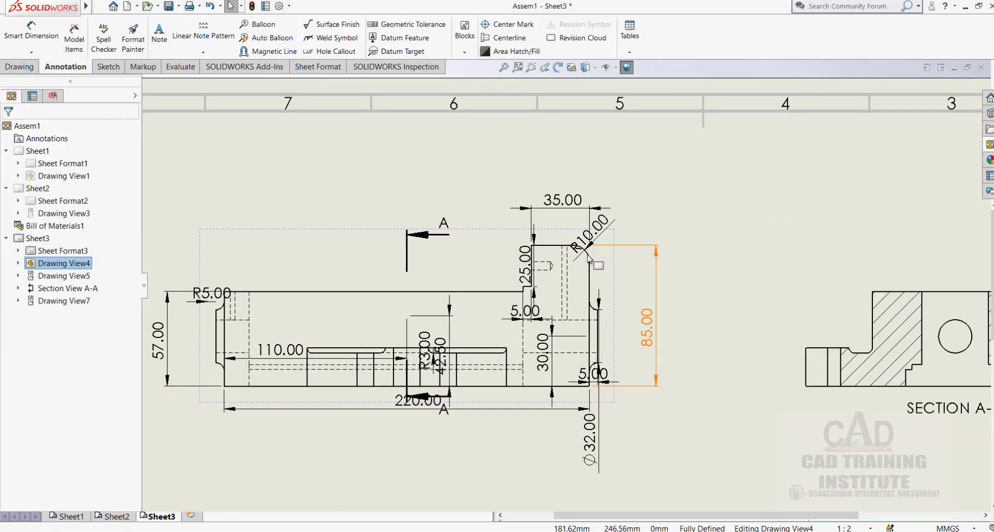
{"action": "scroll", "coordinate": [553, 223], "scroll_direction": "down", "scroll_amount": 3}
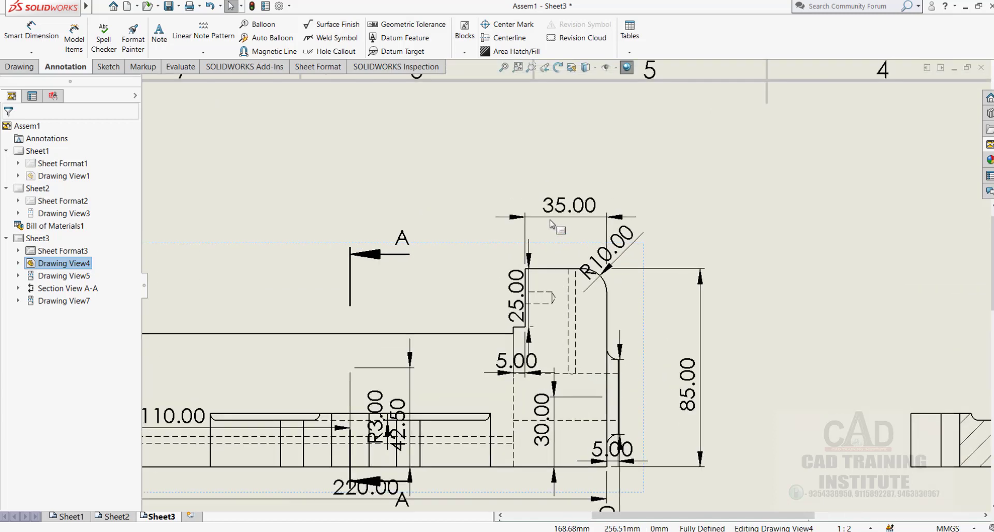
{"action": "scroll", "coordinate": [668, 332], "scroll_direction": "up", "scroll_amount": 2}
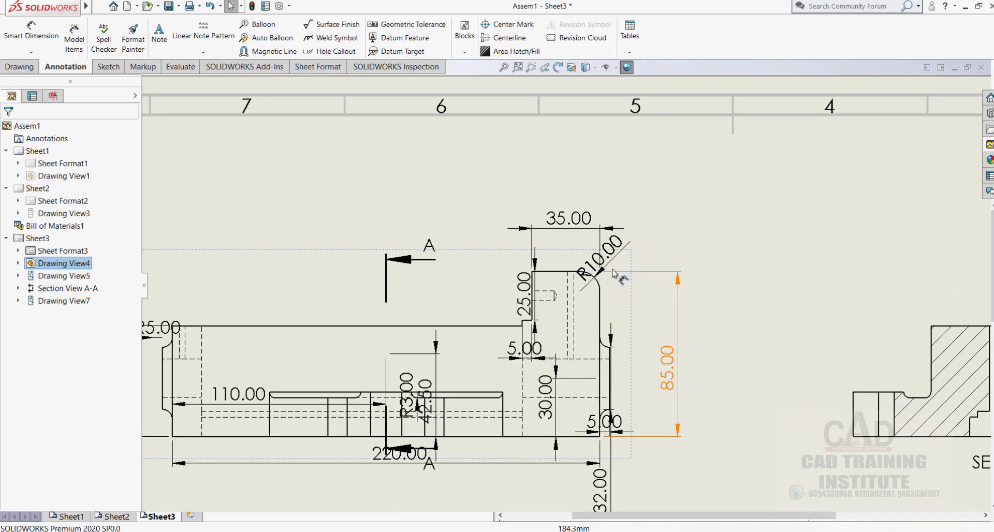
{"action": "left_click_drag", "start_coordinate": [611, 255], "coordinate": [693, 202]}
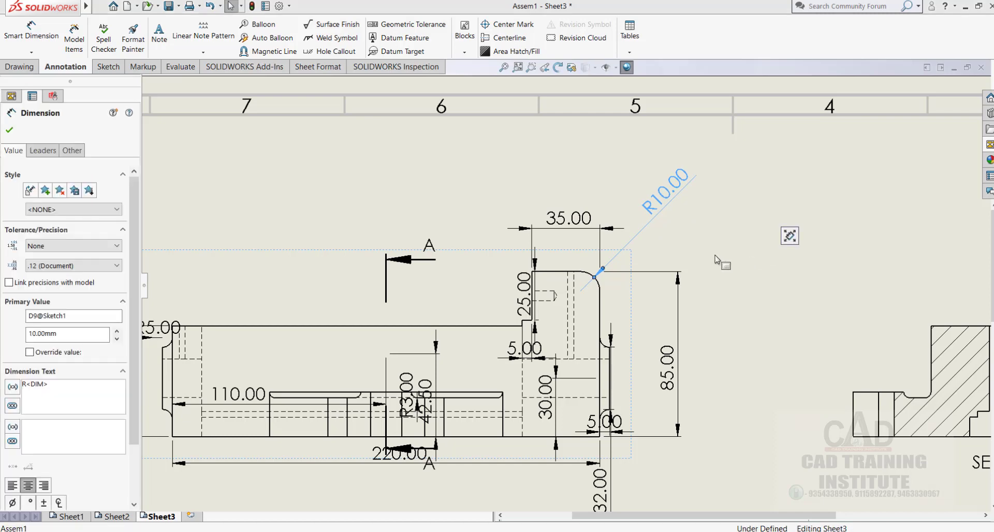
{"action": "left_click", "coordinate": [717, 260]}
- Move the 220.00 overall length dimension further below the front view, clear of the section arrow
{"action": "scroll", "coordinate": [643, 246], "scroll_direction": "up", "scroll_amount": 3}
{"action": "scroll", "coordinate": [471, 379], "scroll_direction": "down", "scroll_amount": 2}
{"action": "left_click_drag", "start_coordinate": [496, 367], "coordinate": [486, 431]}
{"action": "left_click", "coordinate": [730, 404]}
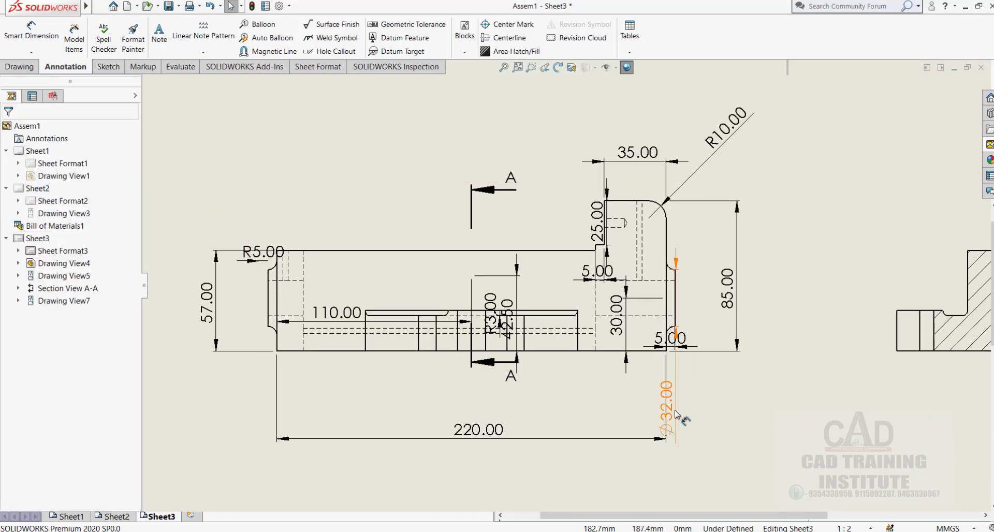
- Move the Ø32.00 dimension outside the 85.00 height dimension and delete the 110.00 dimension from the front view
{"action": "left_click_drag", "start_coordinate": [668, 417], "coordinate": [776, 406]}
{"action": "left_click", "coordinate": [713, 408]}
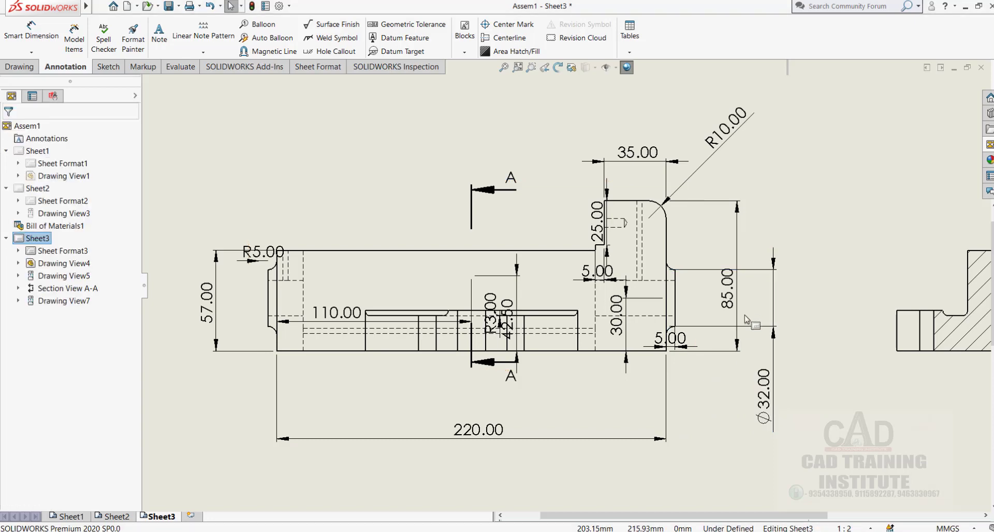
{"action": "scroll", "coordinate": [652, 363], "scroll_direction": "up", "scroll_amount": 4}
{"action": "scroll", "coordinate": [643, 365], "scroll_direction": "up", "scroll_amount": 1}
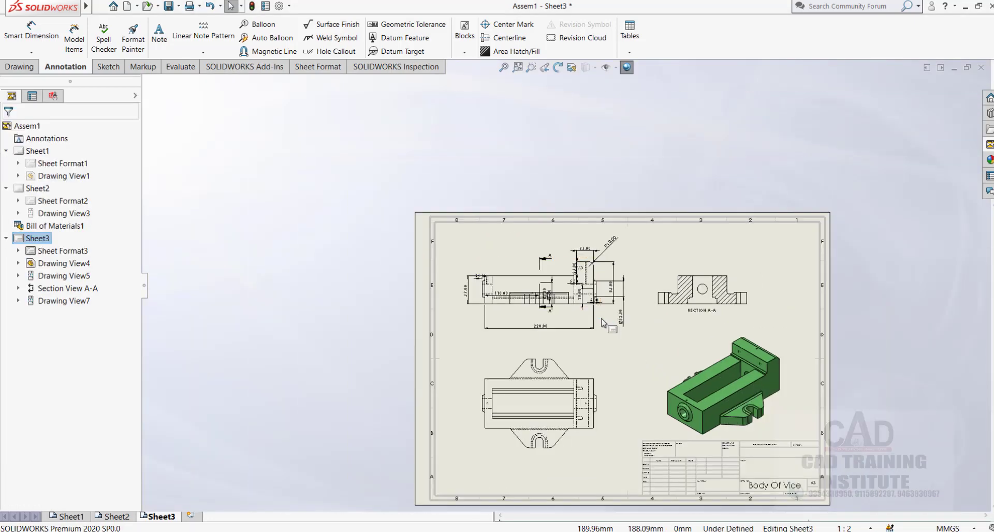
{"action": "scroll", "coordinate": [611, 326], "scroll_direction": "down", "scroll_amount": 1}
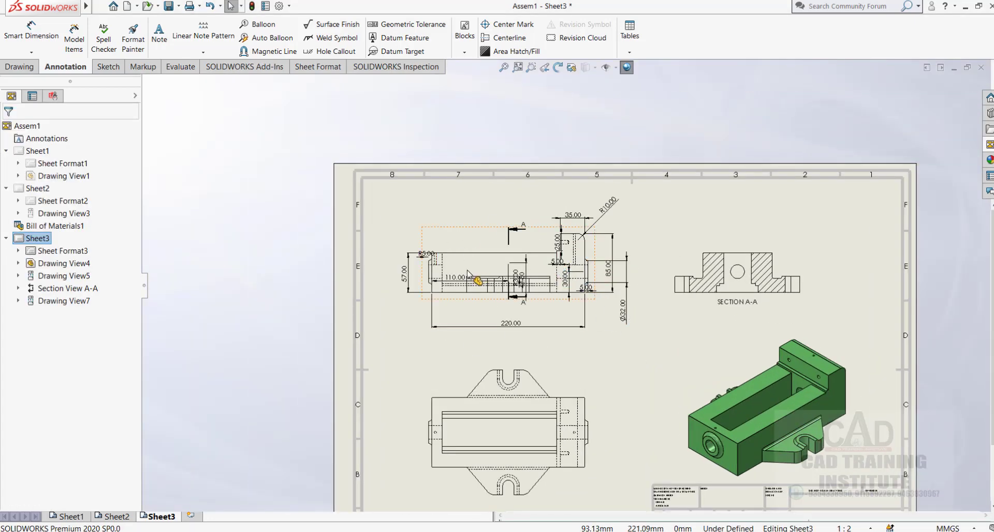
{"action": "scroll", "coordinate": [471, 289], "scroll_direction": "down", "scroll_amount": 2}
{"action": "left_click_drag", "start_coordinate": [480, 294], "coordinate": [497, 227]}
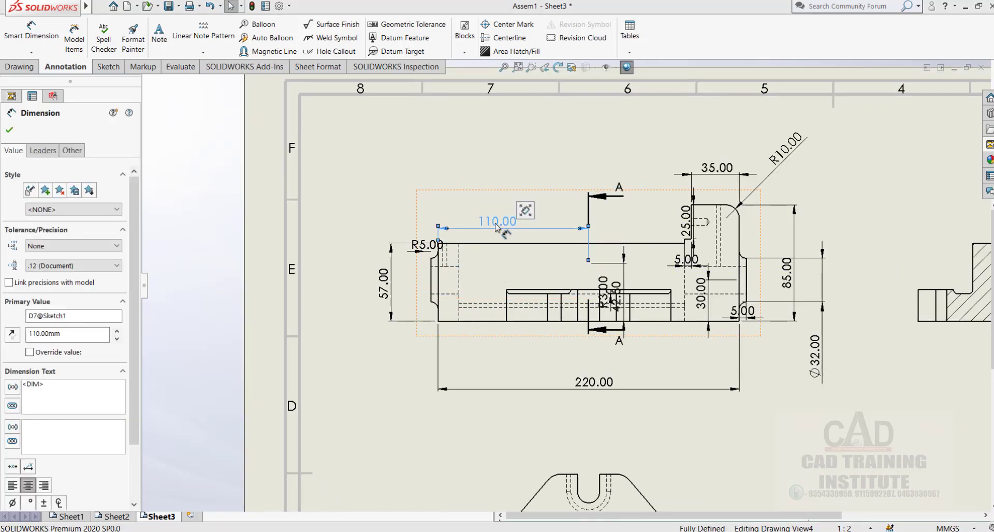
{"action": "key", "text": "Delete"}
- Move the R5.00 dimension diagonally up and away from the body's left end, and shift the 25.00 dimension left of the fixed jaw
{"action": "left_click_drag", "start_coordinate": [437, 253], "coordinate": [395, 207]}
{"action": "left_click", "coordinate": [406, 155]}
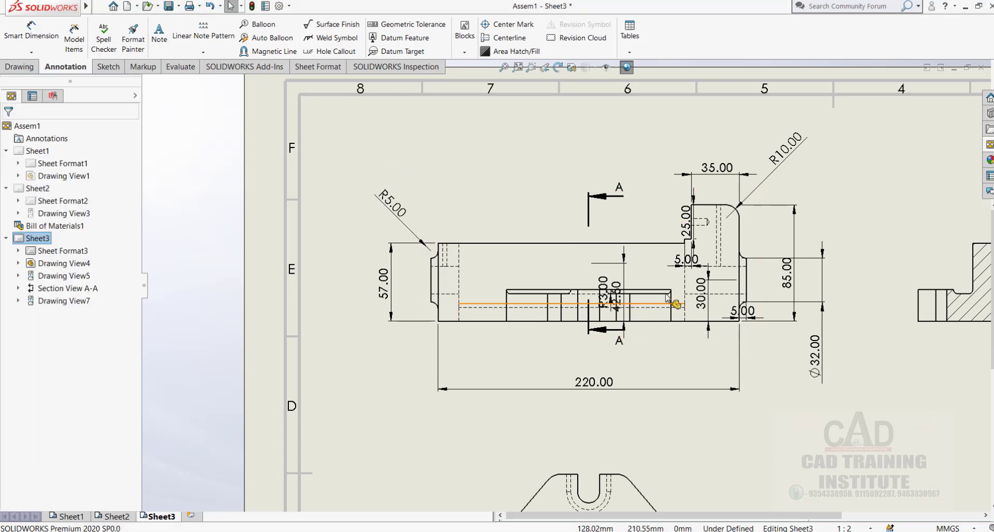
{"action": "left_click_drag", "start_coordinate": [686, 228], "coordinate": [658, 228]}
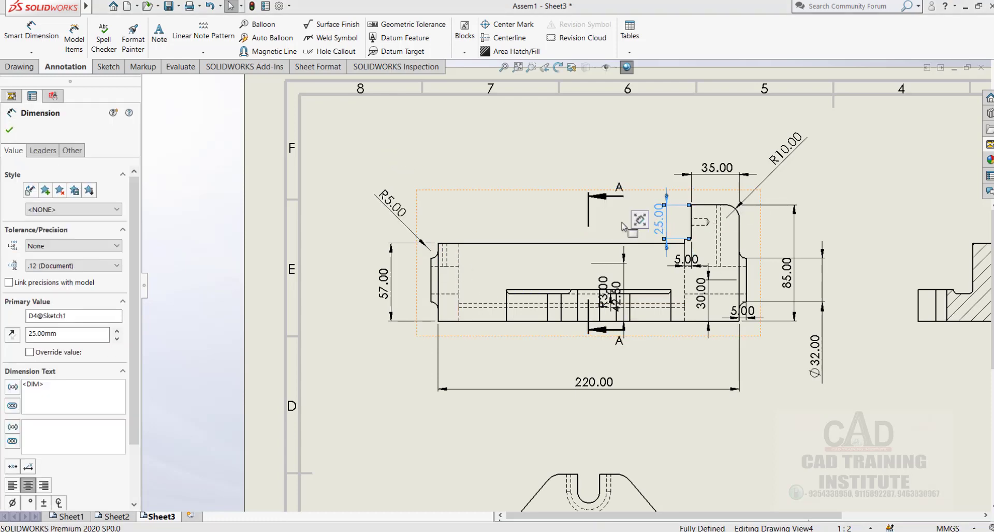
{"action": "left_click", "coordinate": [559, 220]}
- Delete the overlapping 42.50 and R3.00 dimensions near the section line in the front view
{"action": "scroll", "coordinate": [596, 283], "scroll_direction": "down", "scroll_amount": 3}
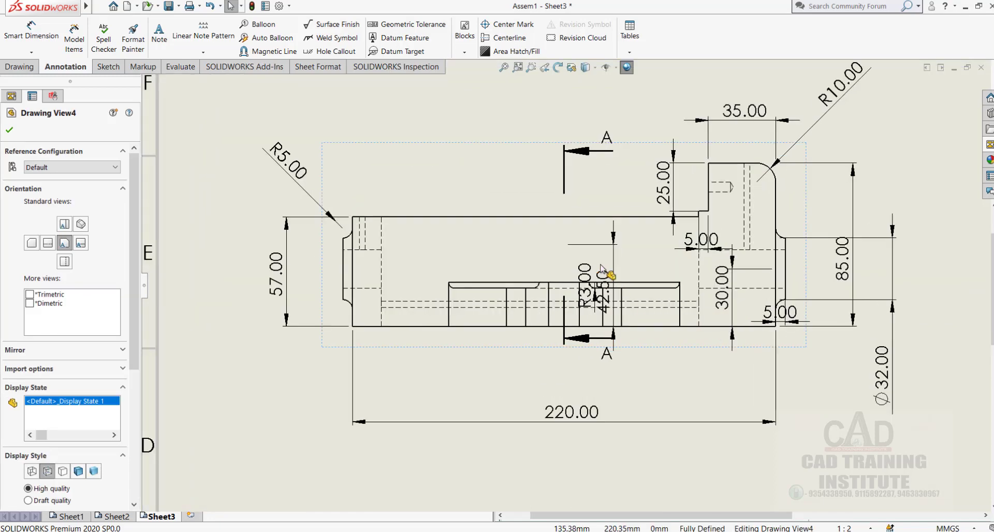
{"action": "left_click_drag", "start_coordinate": [601, 270], "coordinate": [633, 275]}
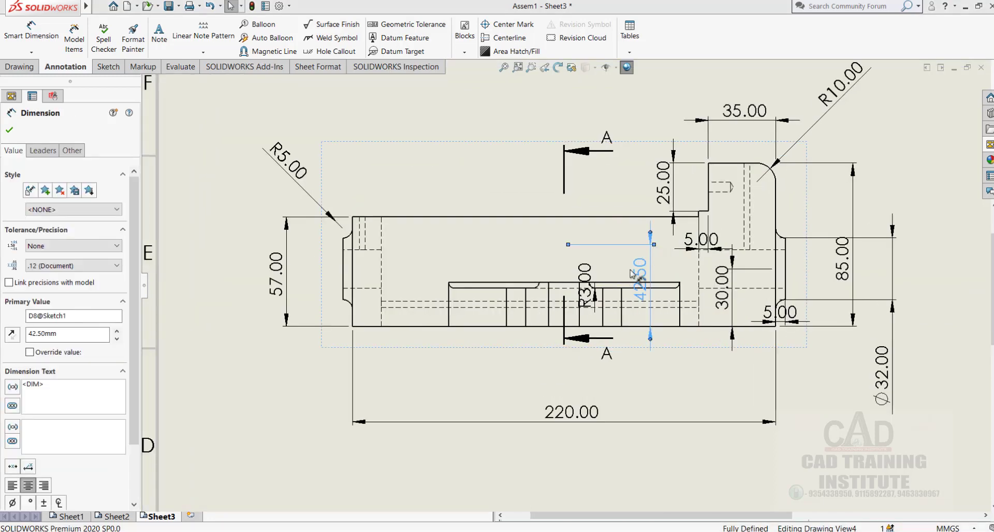
{"action": "key", "text": "Delete"}
{"action": "left_click", "coordinate": [592, 275]}
{"action": "key", "text": "Delete"}
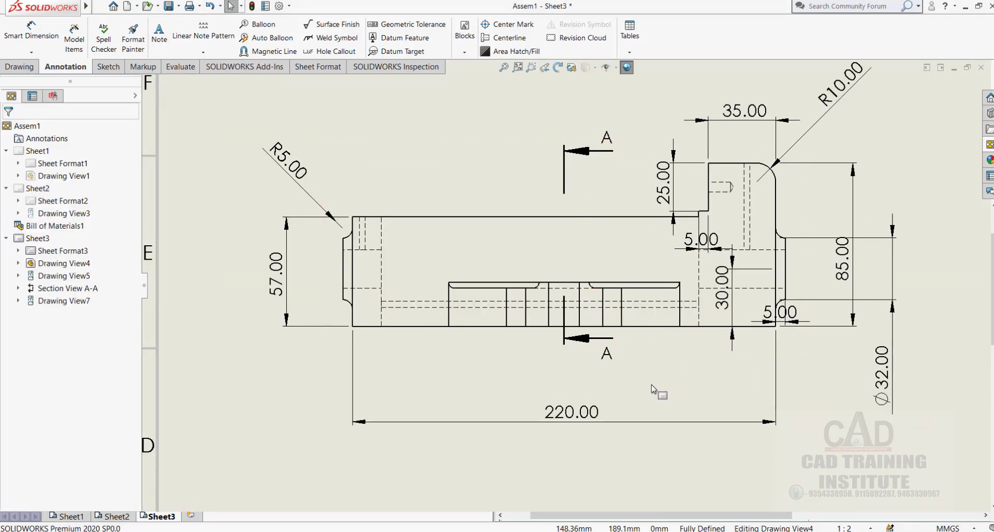
- Move the 5.00 step dimension above the fixed jaw and lower the 35.00 dimension beneath it, centring its text over the jaw
{"action": "left_click_drag", "start_coordinate": [698, 245], "coordinate": [698, 118]}
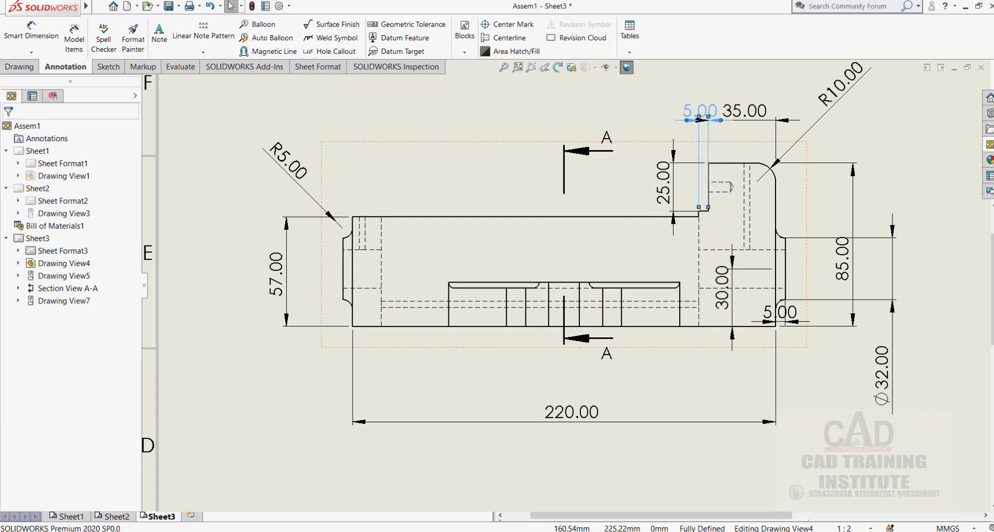
{"action": "left_click", "coordinate": [727, 143]}
{"action": "scroll", "coordinate": [703, 110], "scroll_direction": "down", "scroll_amount": 4}
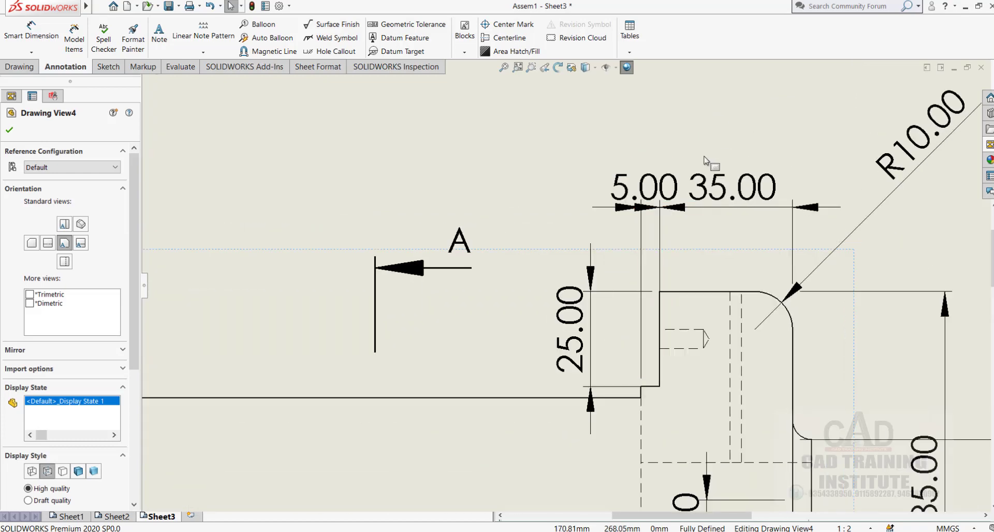
{"action": "mouse_move", "coordinate": [631, 216]}
{"action": "left_mouse_down"}
{"action": "mouse_move", "coordinate": [624, 189]}
{"action": "mouse_move", "coordinate": [638, 186]}
{"action": "mouse_move", "coordinate": [663, 257]}
{"action": "left_mouse_up"}
{"action": "left_click", "coordinate": [784, 162]}
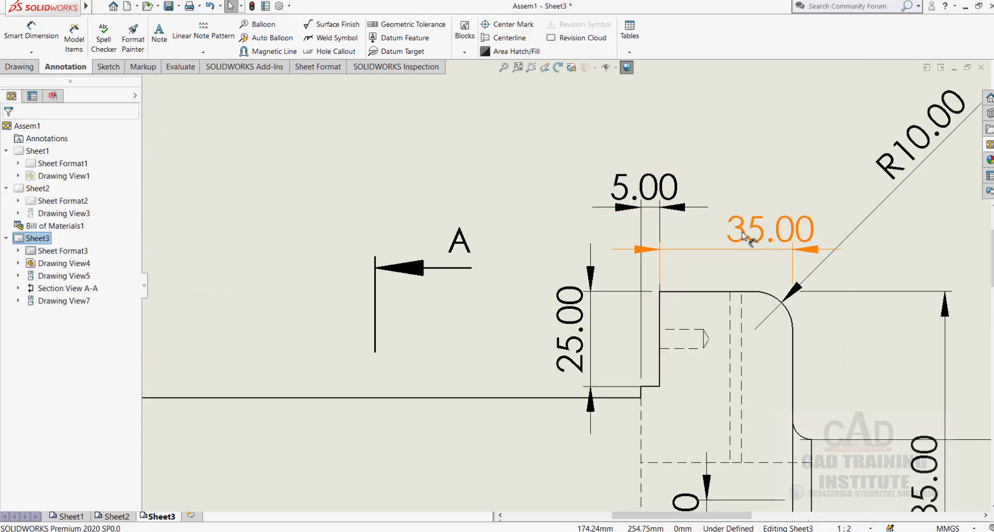
{"action": "left_click_drag", "start_coordinate": [755, 233], "coordinate": [726, 234]}
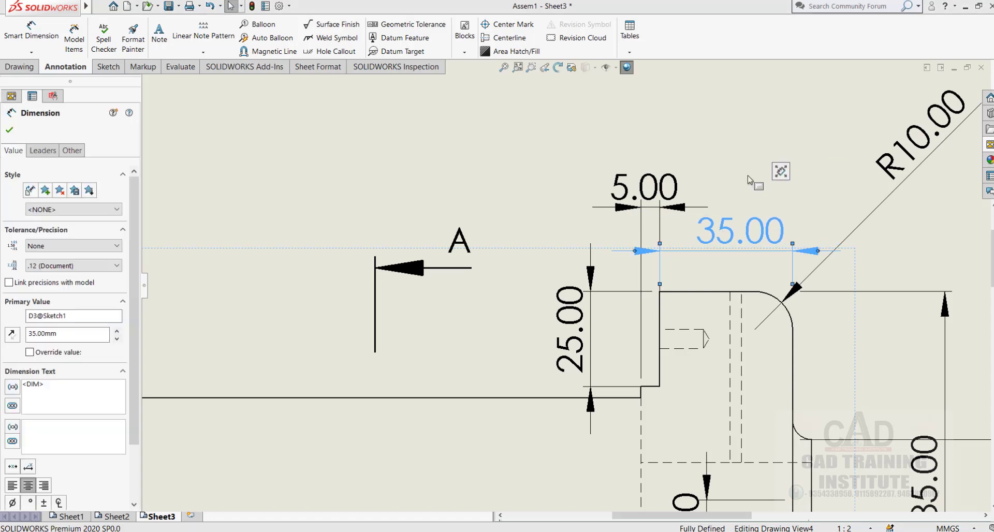
{"action": "left_click", "coordinate": [759, 177]}
- Move the 5.00 boss-length dimension below the base line at the right end of the front view
{"action": "scroll", "coordinate": [670, 422], "scroll_direction": "down", "scroll_amount": 3}
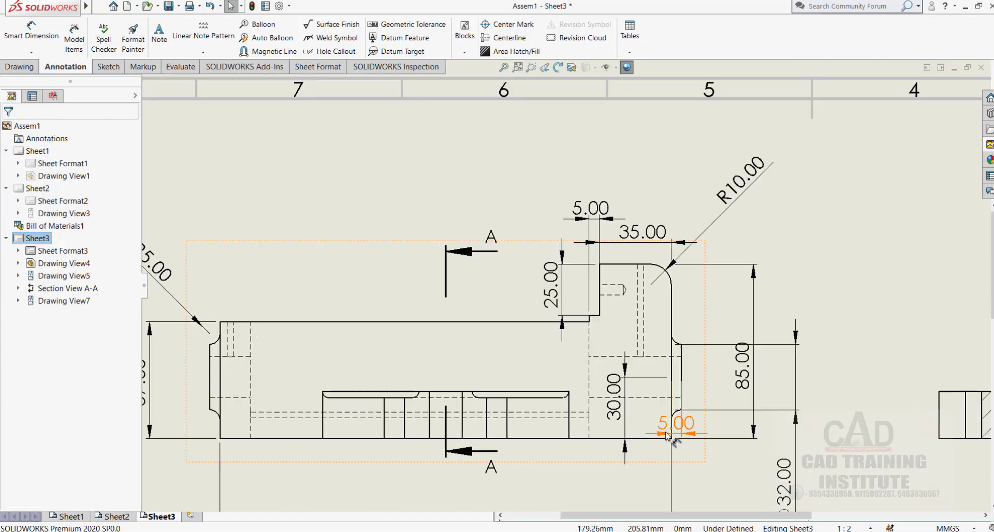
{"action": "left_click_drag", "start_coordinate": [670, 420], "coordinate": [672, 479]}
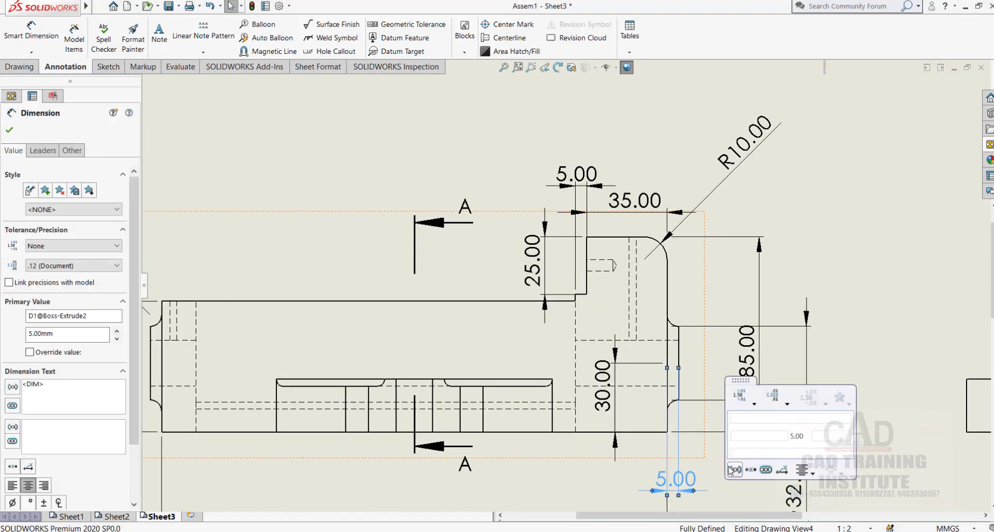
{"action": "left_click", "coordinate": [712, 468]}
{"action": "scroll", "coordinate": [808, 358], "scroll_direction": "up", "scroll_amount": 4}
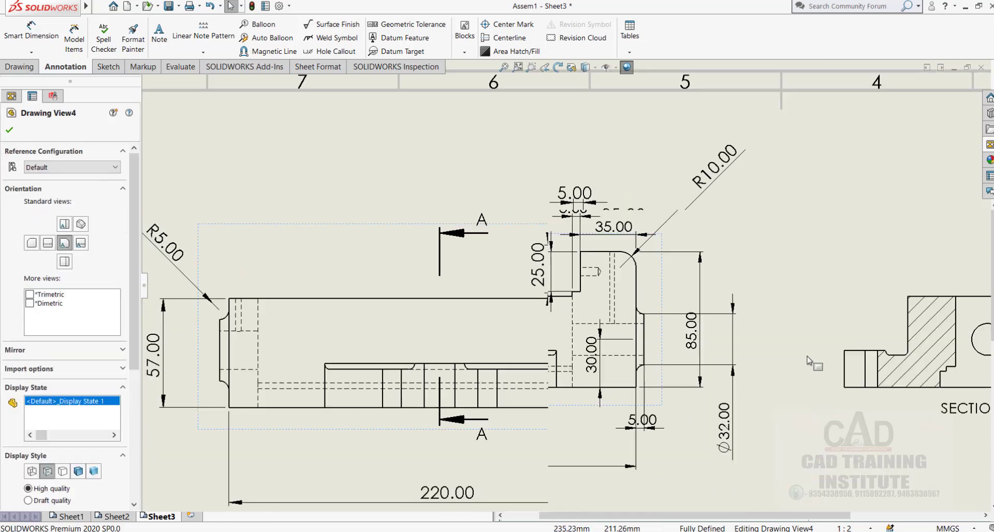
{"action": "scroll", "coordinate": [564, 412], "scroll_direction": "down", "scroll_amount": 2}
{"action": "scroll", "coordinate": [564, 413], "scroll_direction": "up", "scroll_amount": 4}
{"action": "scroll", "coordinate": [666, 376], "scroll_direction": "down", "scroll_amount": 1}
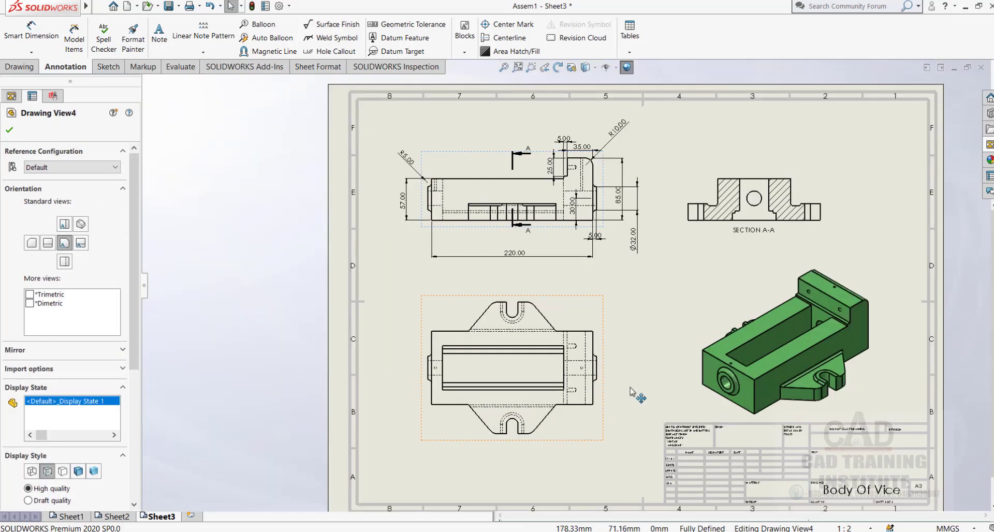
{"action": "left_click", "coordinate": [9, 131]}
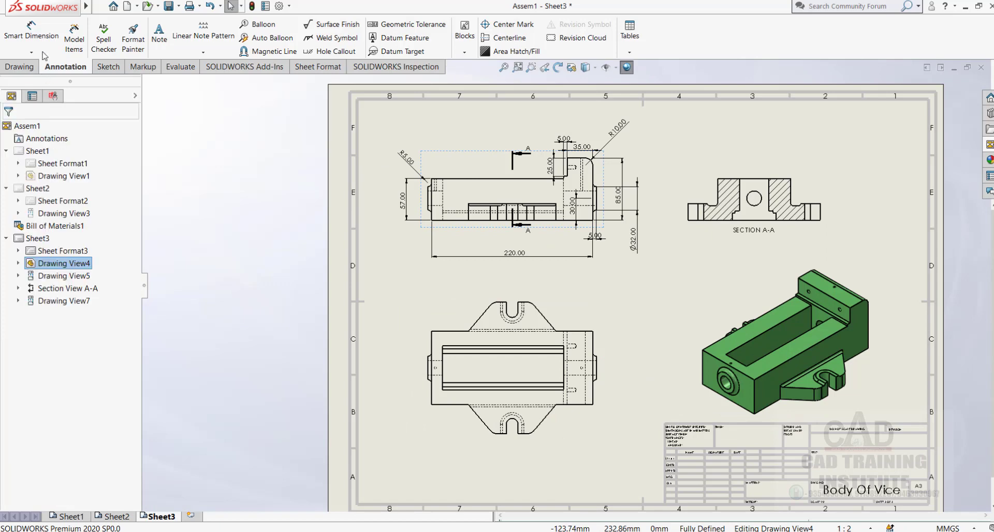
- Dimension the vice body's width in the top view and place the dimension to the right of the view
{"action": "left_click", "coordinate": [32, 36]}
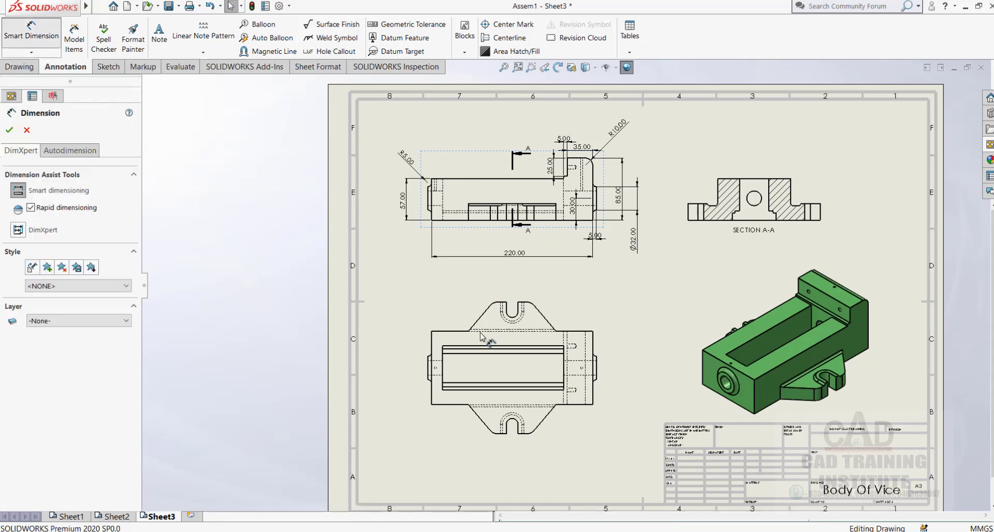
{"action": "left_click", "coordinate": [592, 331]}
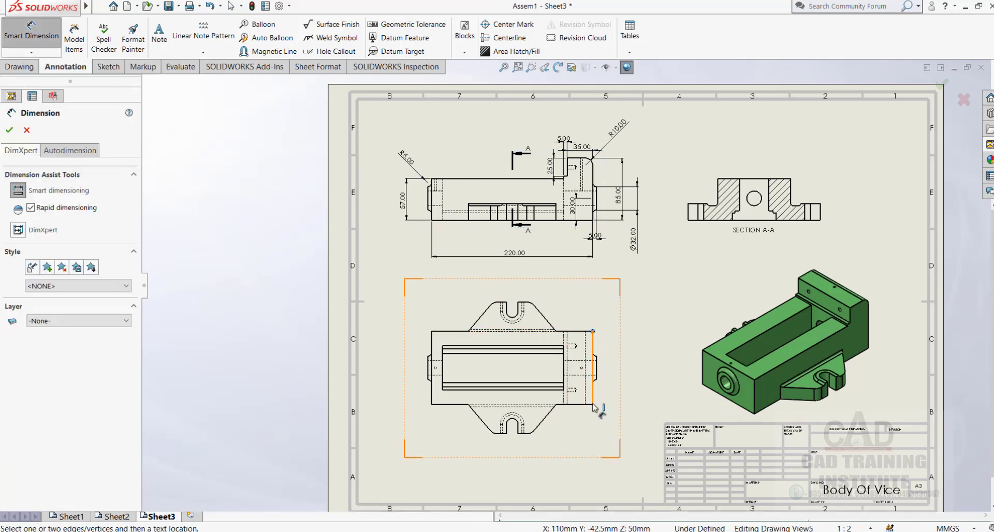
{"action": "left_click", "coordinate": [593, 406]}
{"action": "left_click", "coordinate": [631, 368]}
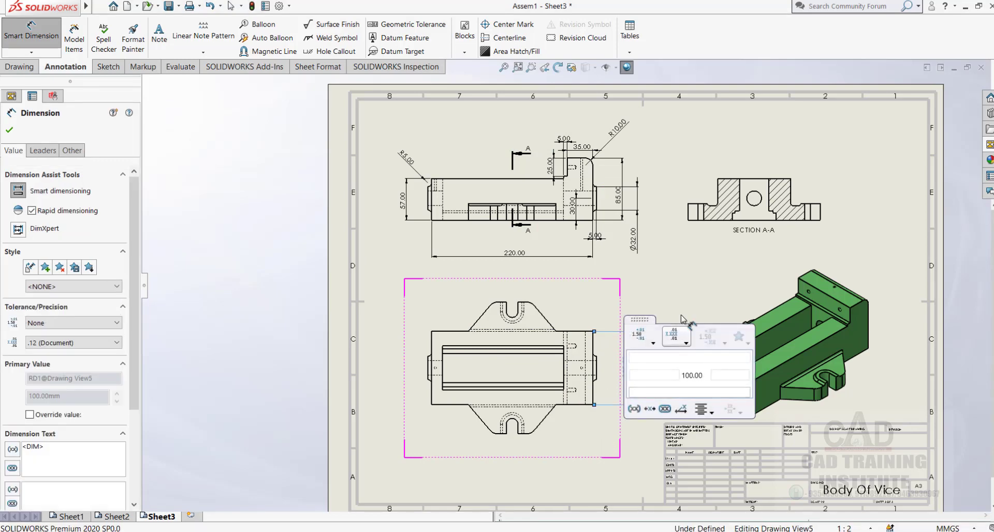
{"action": "left_click", "coordinate": [682, 319]}
{"action": "scroll", "coordinate": [590, 384], "scroll_direction": "down", "scroll_amount": 3}
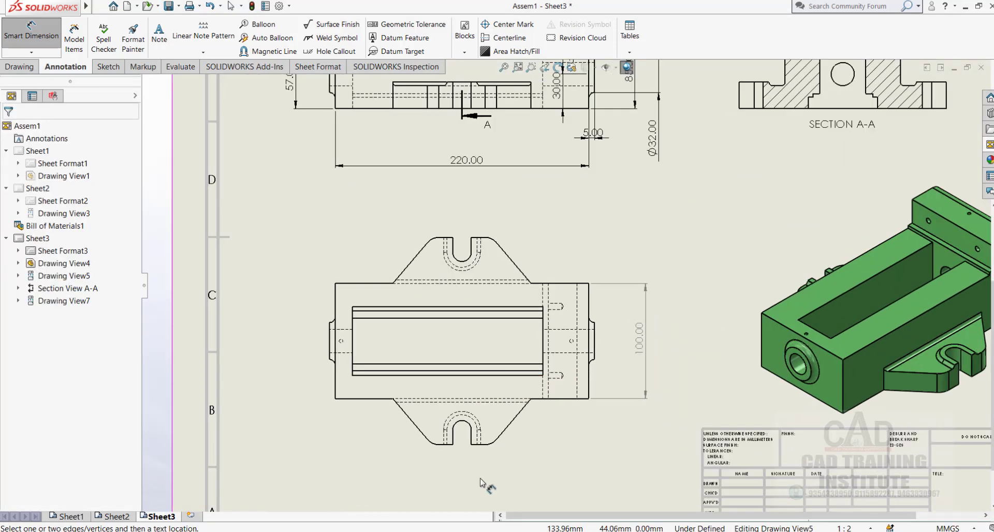
{"action": "scroll", "coordinate": [482, 484], "scroll_direction": "down", "scroll_amount": 4}
{"action": "scroll", "coordinate": [505, 367], "scroll_direction": "up", "scroll_amount": 3}
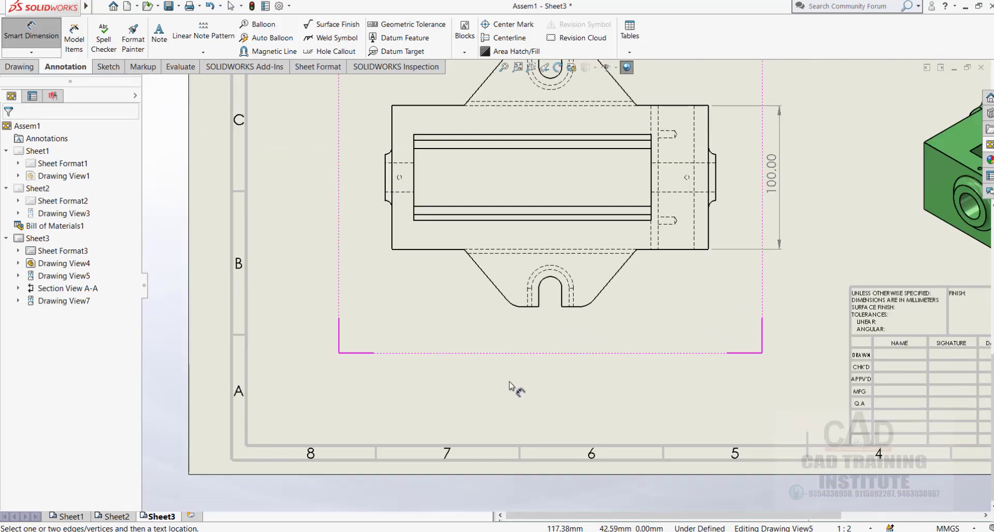
{"action": "scroll", "coordinate": [547, 339], "scroll_direction": "up", "scroll_amount": 3}
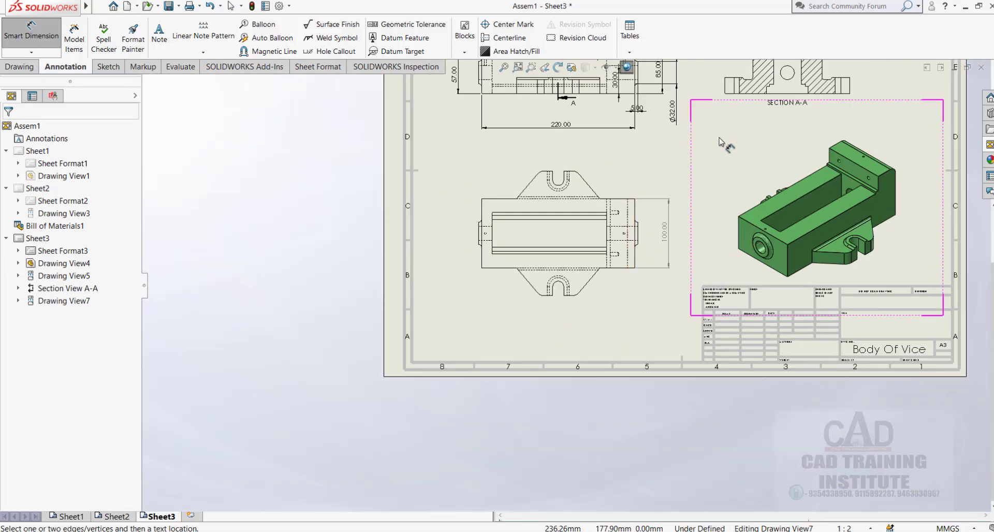
{"action": "scroll", "coordinate": [642, 303], "scroll_direction": "down", "scroll_amount": 1}
{"action": "scroll", "coordinate": [642, 303], "scroll_direction": "up", "scroll_amount": 2}
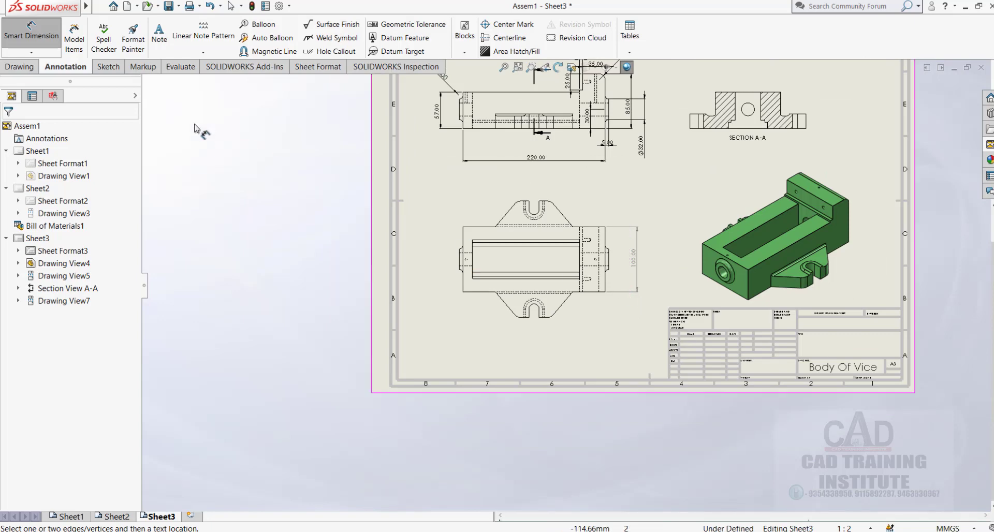
{"action": "scroll", "coordinate": [362, 287], "scroll_direction": "up", "scroll_amount": 2}
{"action": "scroll", "coordinate": [701, 182], "scroll_direction": "down", "scroll_amount": 2}
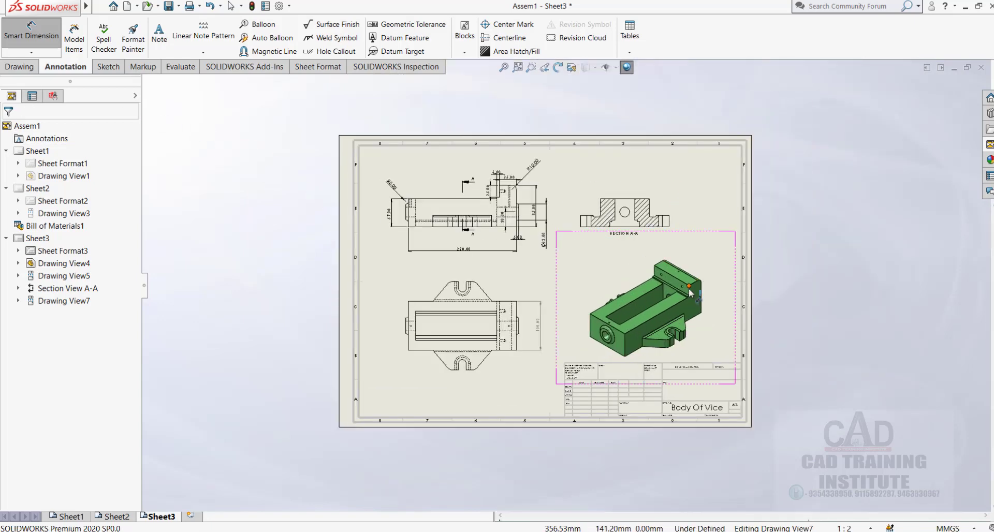
{"action": "left_click", "coordinate": [690, 291]}
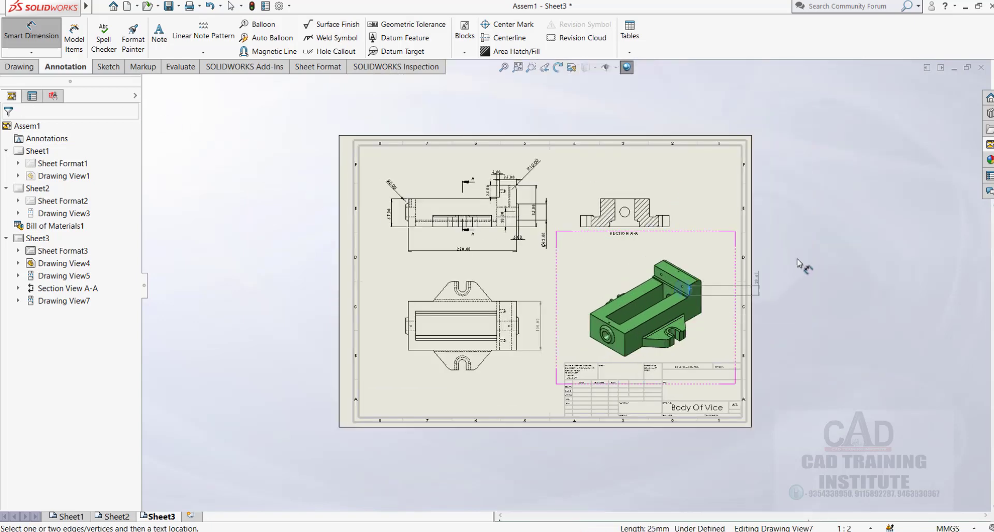
{"action": "key", "text": "Escape"}
{"action": "key", "text": "Escape"}
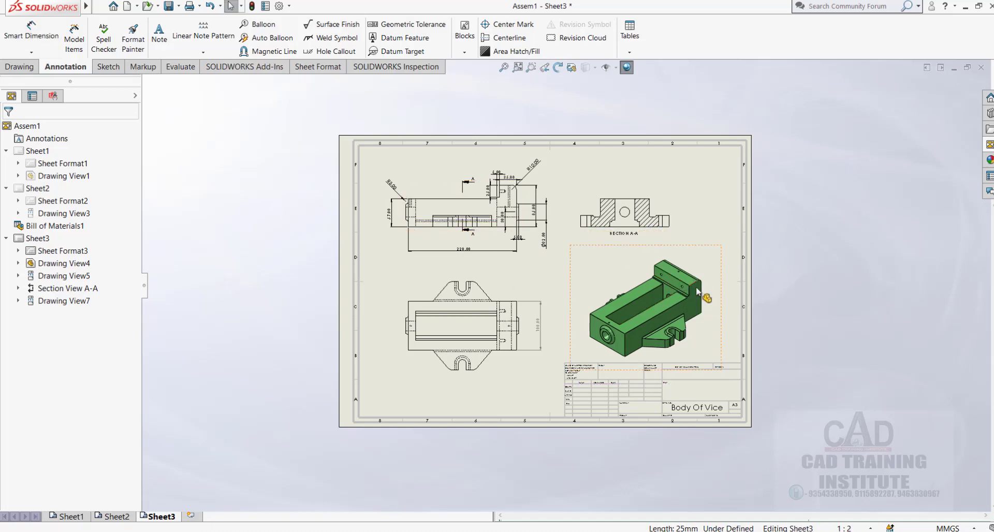
- Delete the shaded isometric view of the vice body from the sheet
{"action": "left_click", "coordinate": [690, 290]}
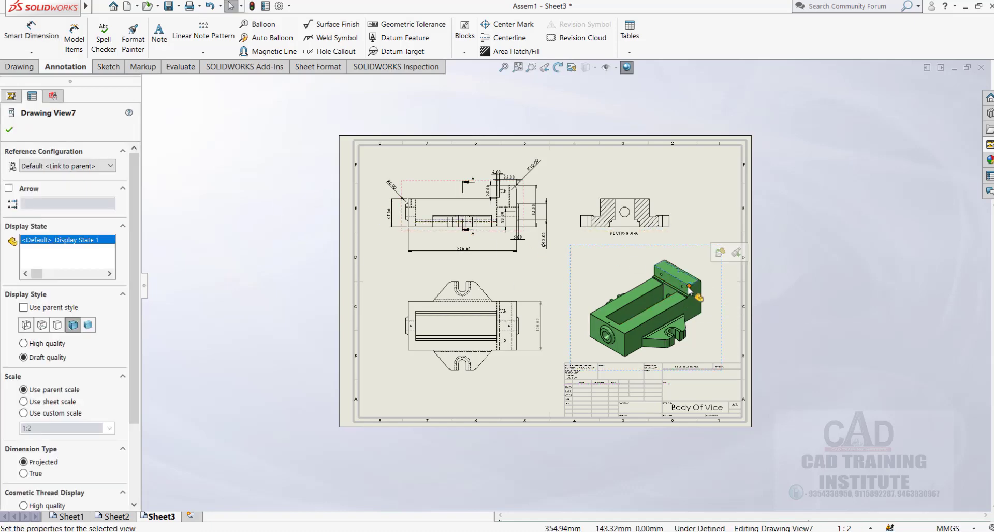
{"action": "key", "text": "Delete"}
{"action": "left_click", "coordinate": [582, 225]}
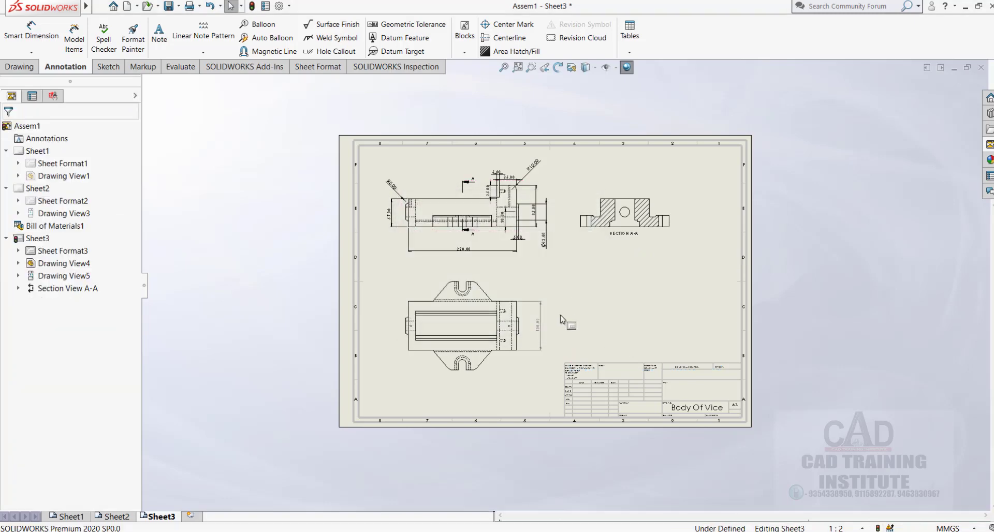
- Create a circular detail view of the lower slotted lug in the top view and place it above the title block
{"action": "scroll", "coordinate": [500, 342], "scroll_direction": "down", "scroll_amount": 3}
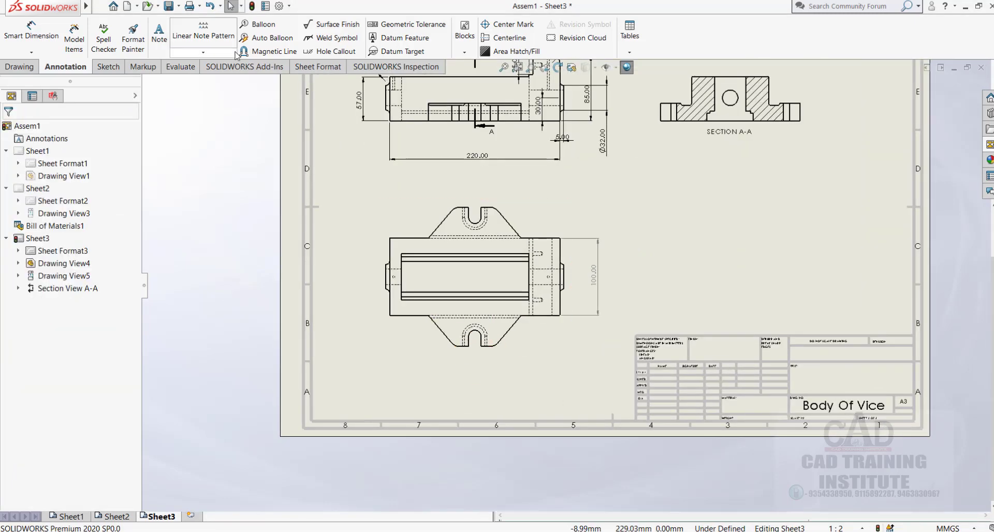
{"action": "left_click", "coordinate": [31, 67]}
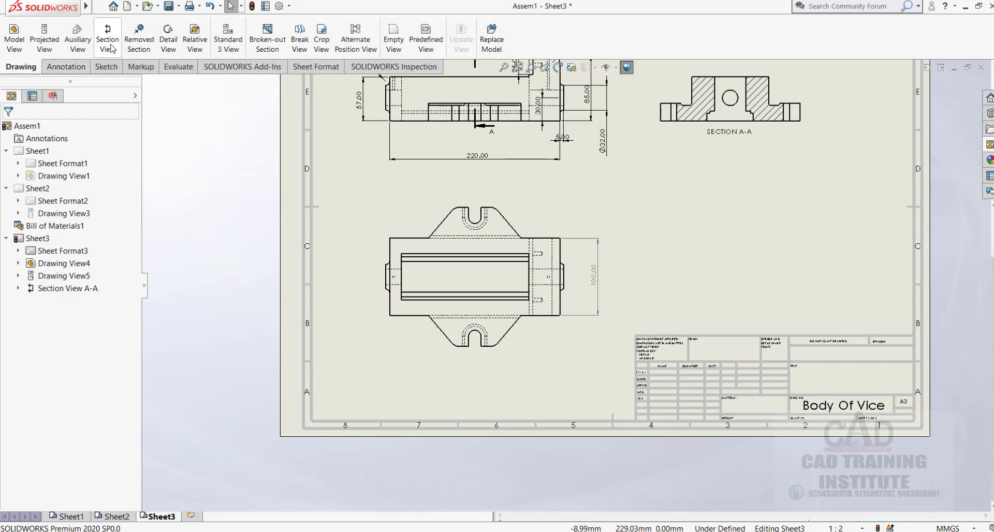
{"action": "left_click", "coordinate": [168, 36]}
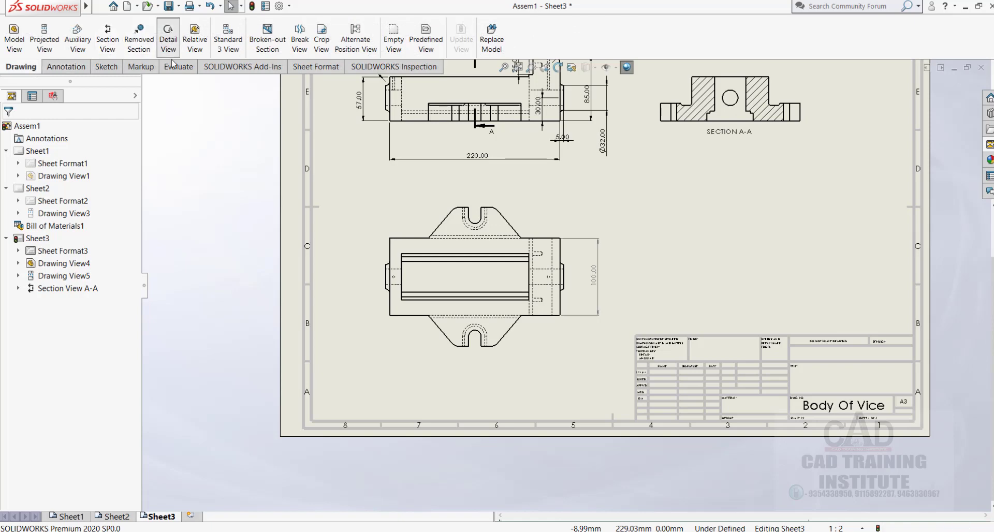
{"action": "left_click", "coordinate": [475, 340]}
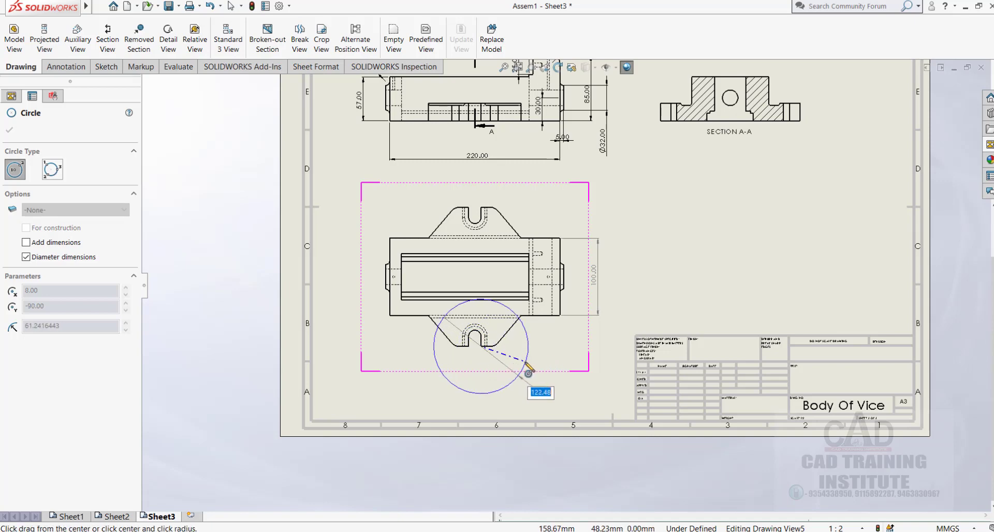
{"action": "left_click", "coordinate": [520, 369]}
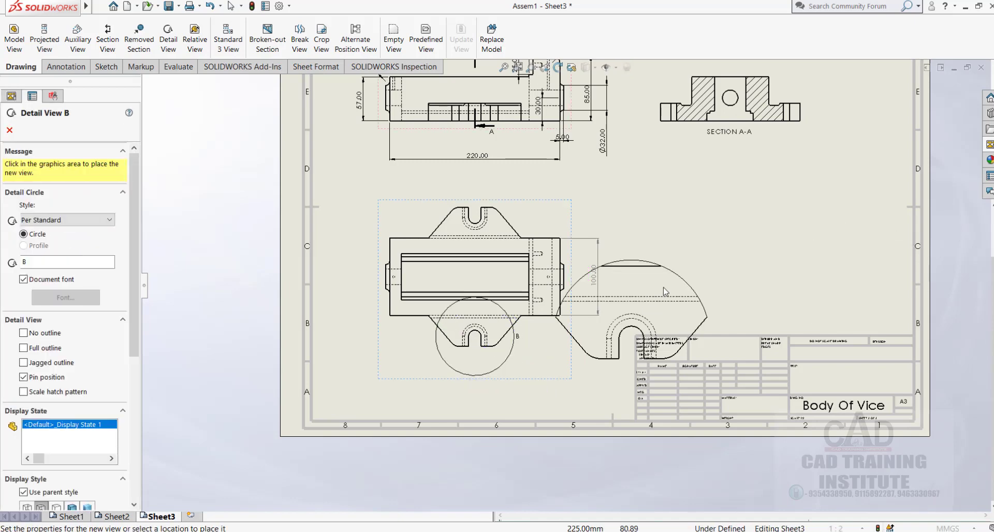
{"action": "left_click", "coordinate": [739, 231]}
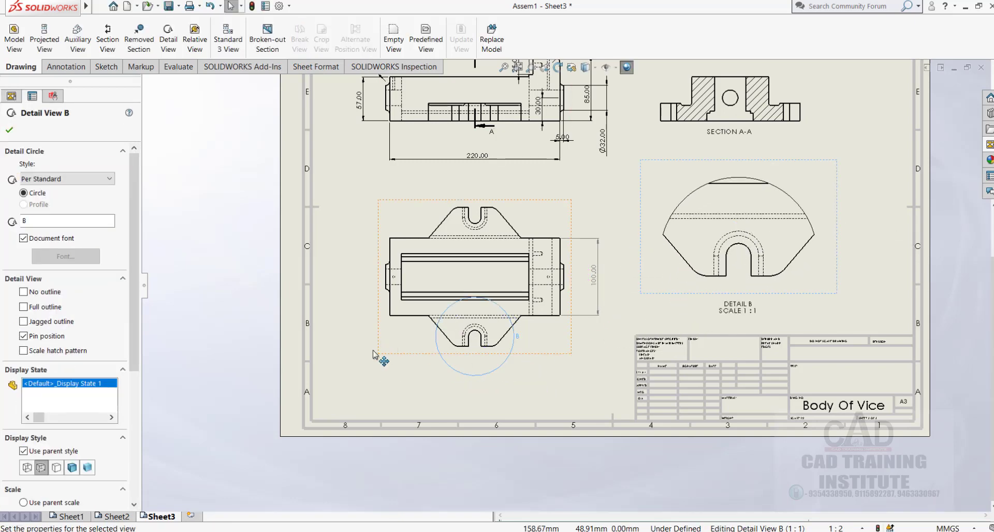
{"action": "left_click", "coordinate": [10, 131]}
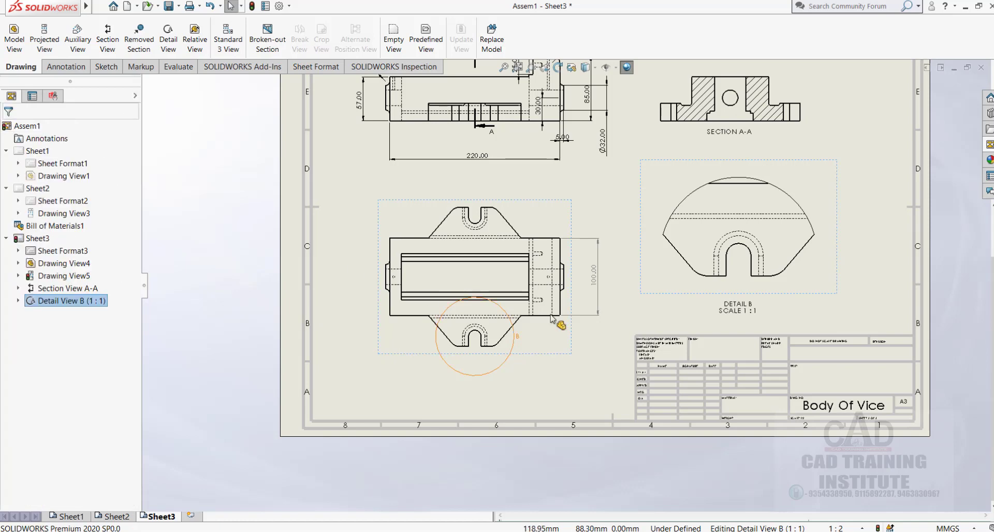
{"action": "left_click", "coordinate": [556, 460]}
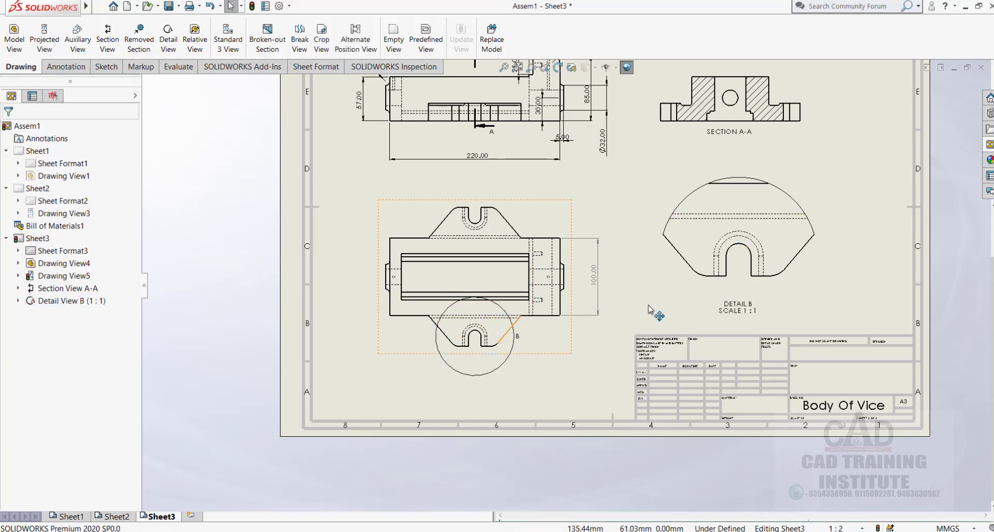
- Dimension the open slot's width in the detail view and place the dimension just below the slot
{"action": "scroll", "coordinate": [787, 266], "scroll_direction": "down", "scroll_amount": 3}
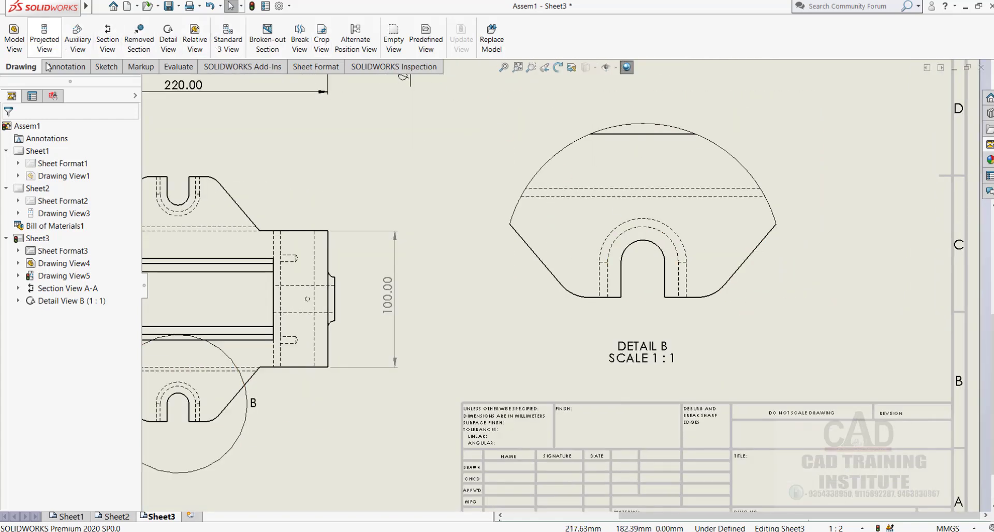
{"action": "left_click", "coordinate": [65, 67]}
{"action": "left_click", "coordinate": [35, 32]}
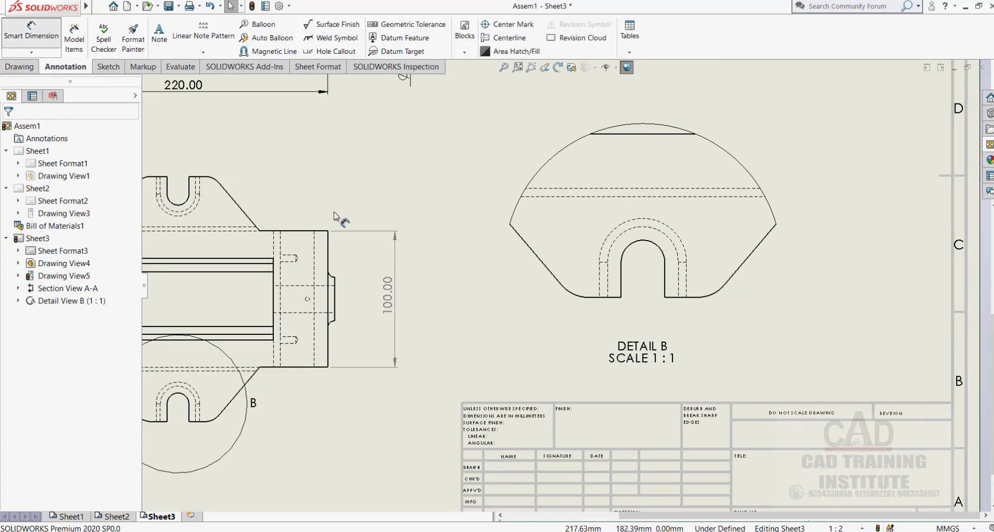
{"action": "left_click", "coordinate": [621, 298]}
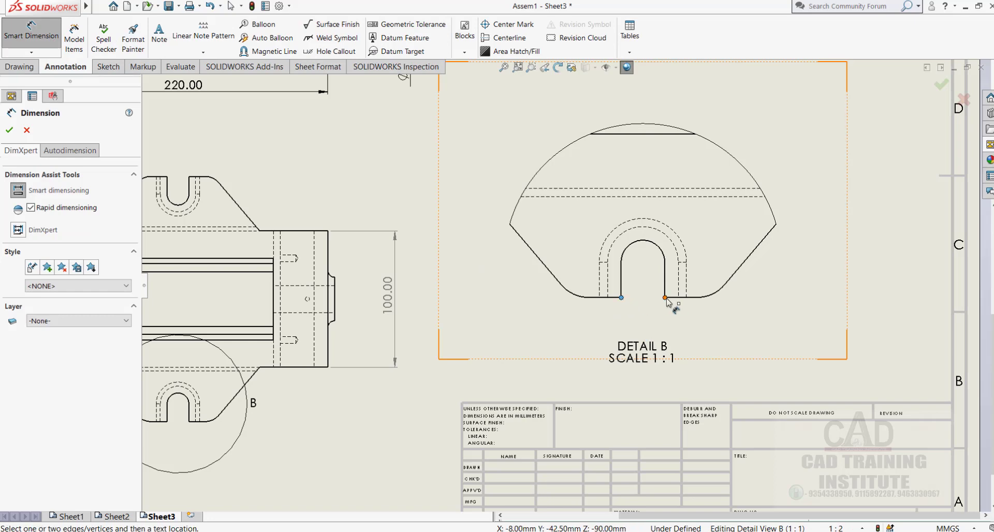
{"action": "left_click", "coordinate": [665, 299]}
{"action": "left_click", "coordinate": [645, 323]}
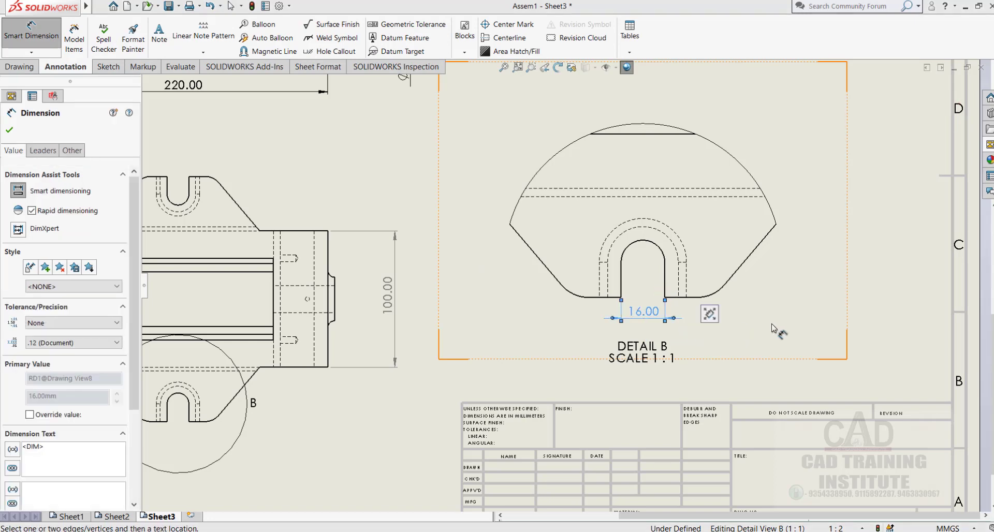
{"action": "key", "text": "Escape"}
- Dimension the radius of the lug's lower right corner in the detail view, placing it outside the outline
{"action": "scroll", "coordinate": [686, 291], "scroll_direction": "down", "scroll_amount": 2}
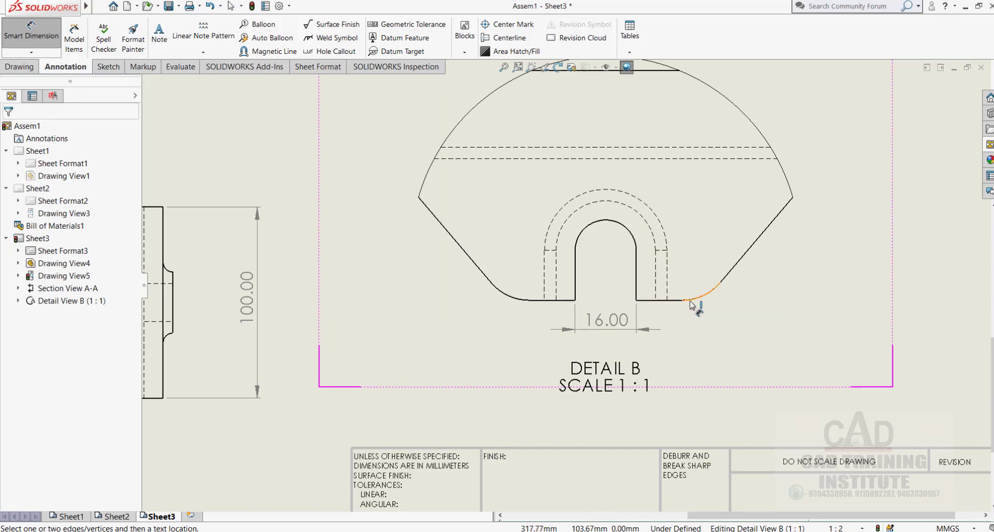
{"action": "left_click", "coordinate": [706, 303]}
{"action": "left_click", "coordinate": [823, 331]}
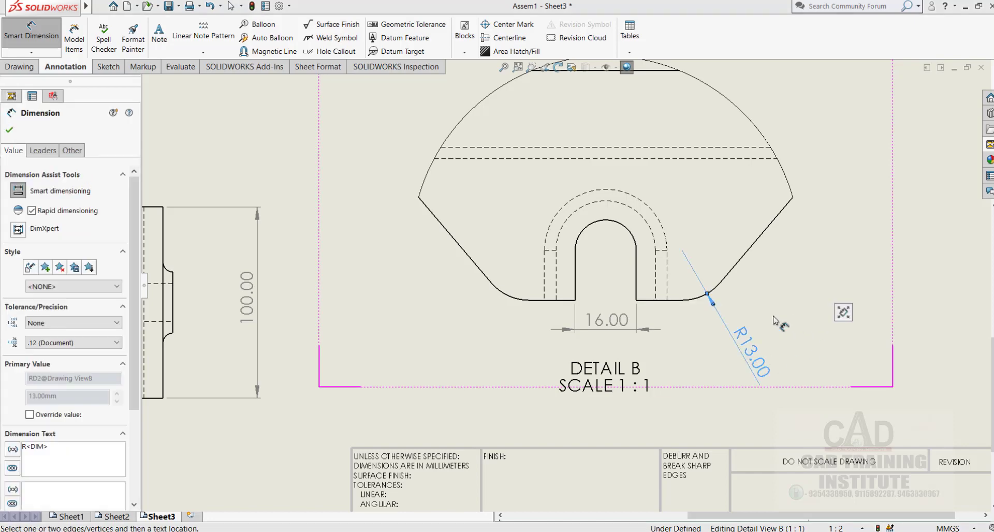
- Dimension the width between the outer hidden lines around the slot and place the dimension above the arcs
{"action": "left_click", "coordinate": [544, 284]}
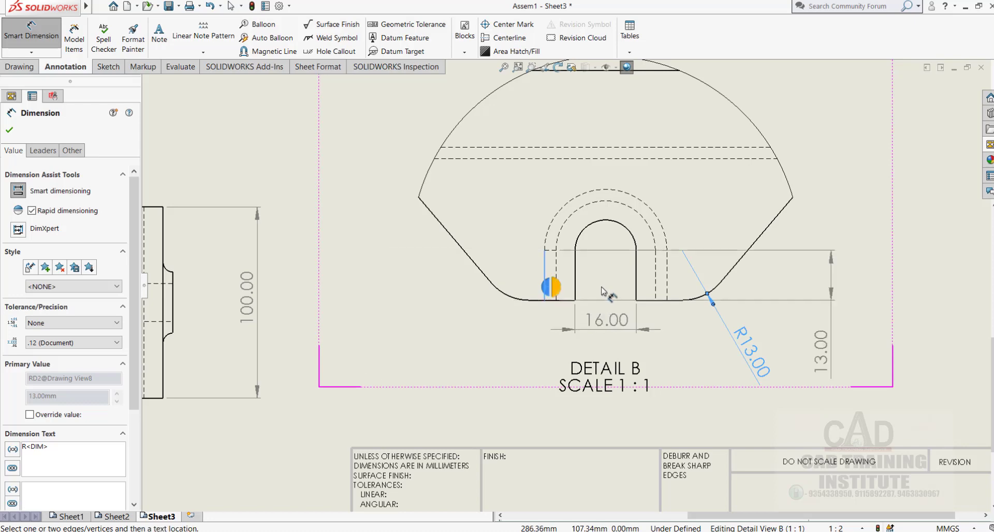
{"action": "left_click", "coordinate": [667, 284]}
{"action": "left_click", "coordinate": [611, 235]}
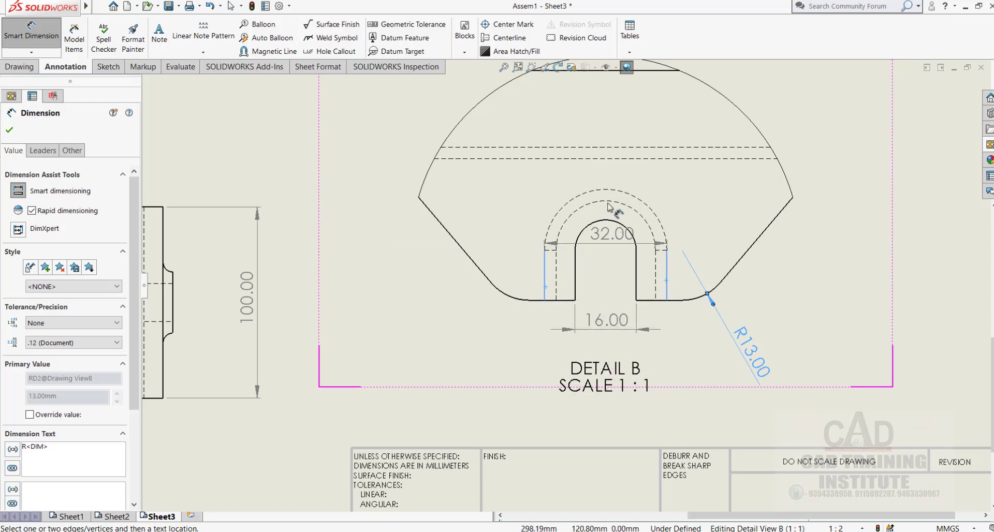
{"action": "left_click", "coordinate": [600, 161]}
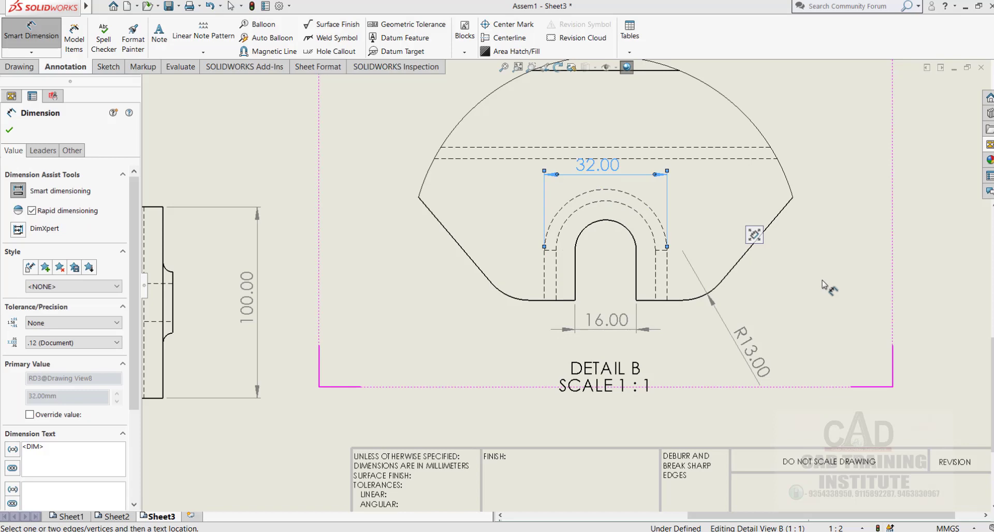
{"action": "left_click", "coordinate": [799, 264]}
- Dimension the radius of the small fillet at the right lug's inner edge in the section view, placing it above the recess
{"action": "scroll", "coordinate": [802, 264], "scroll_direction": "up", "scroll_amount": 7}
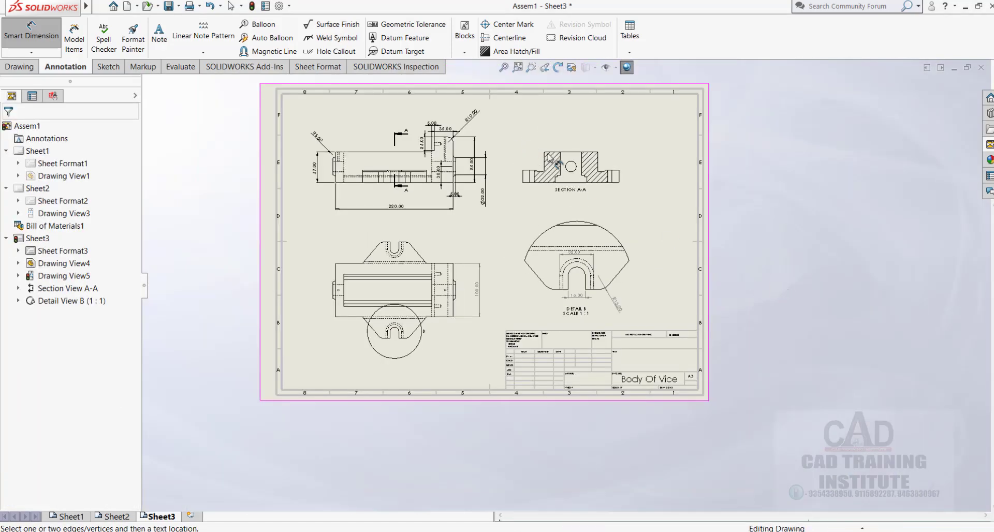
{"action": "scroll", "coordinate": [580, 155], "scroll_direction": "down", "scroll_amount": 7}
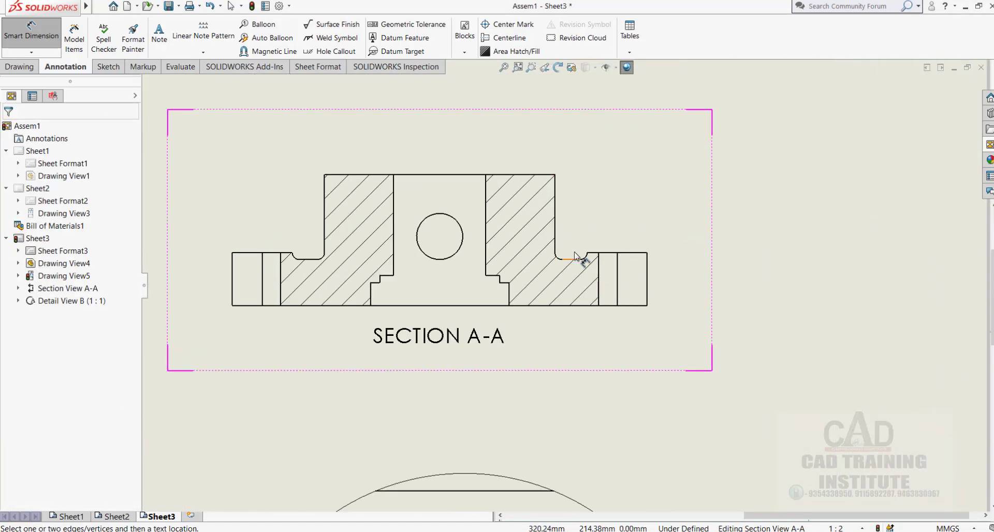
{"action": "scroll", "coordinate": [574, 255], "scroll_direction": "down", "scroll_amount": 4}
{"action": "left_click", "coordinate": [596, 281]}
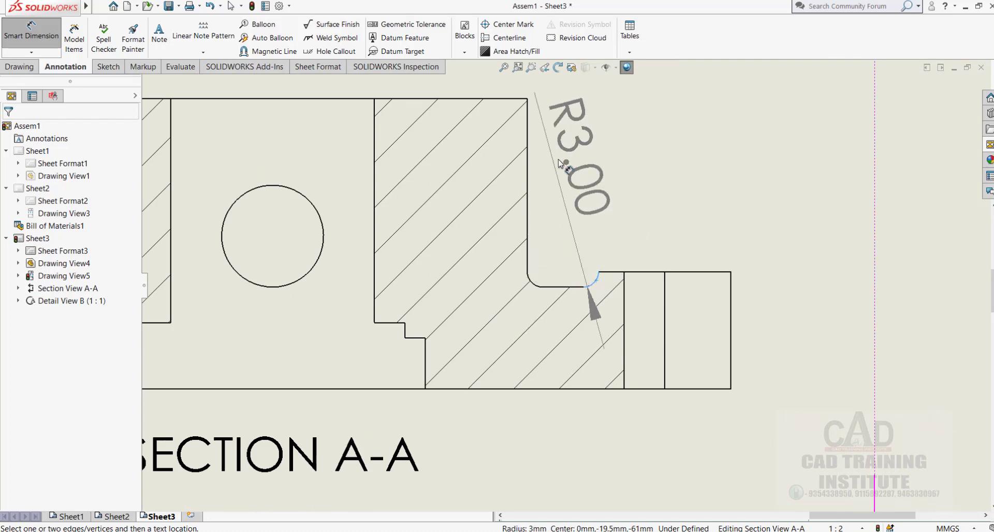
{"action": "left_click", "coordinate": [569, 168]}
{"action": "left_click", "coordinate": [705, 262]}
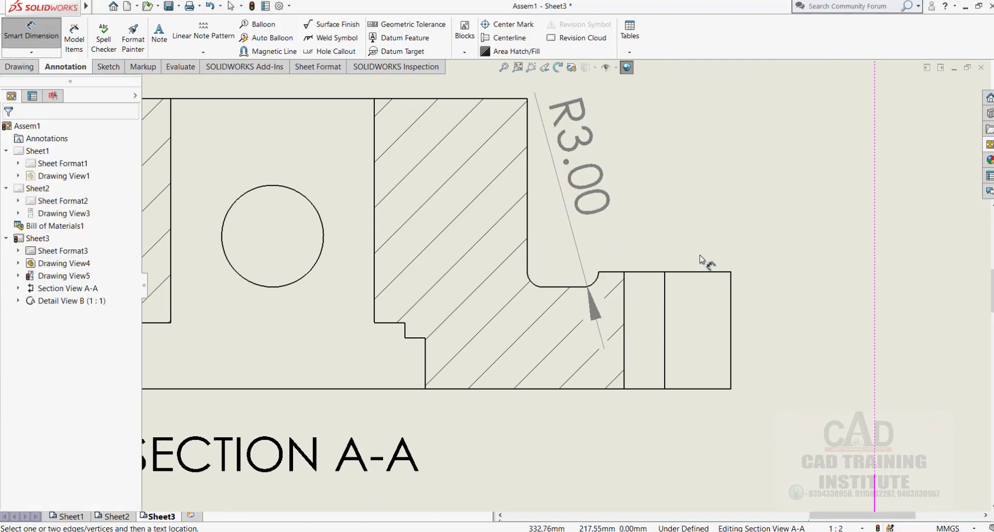
- Dimension the right lug's thickness in the section view and place the dimension to the right of the view
{"action": "scroll", "coordinate": [643, 277], "scroll_direction": "up", "scroll_amount": 4}
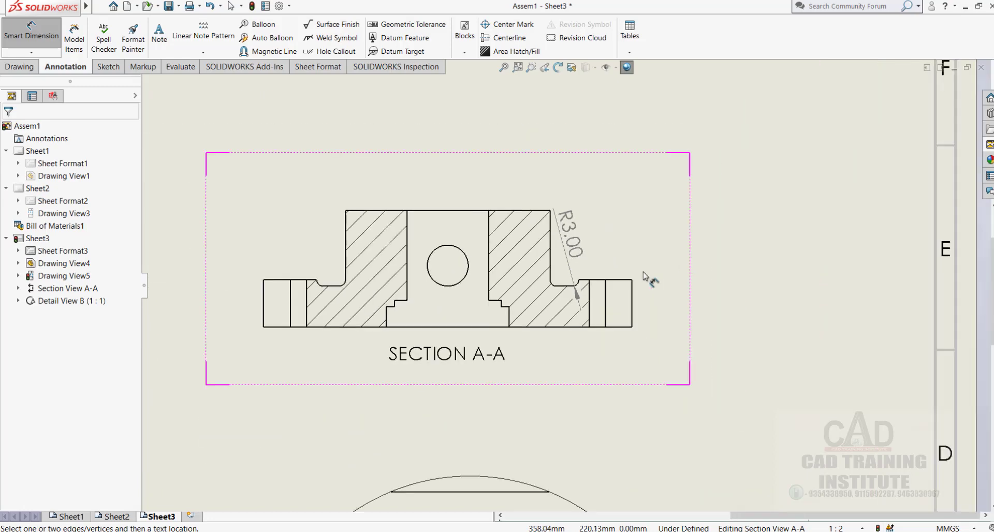
{"action": "left_click", "coordinate": [632, 308]}
{"action": "left_click", "coordinate": [678, 304]}
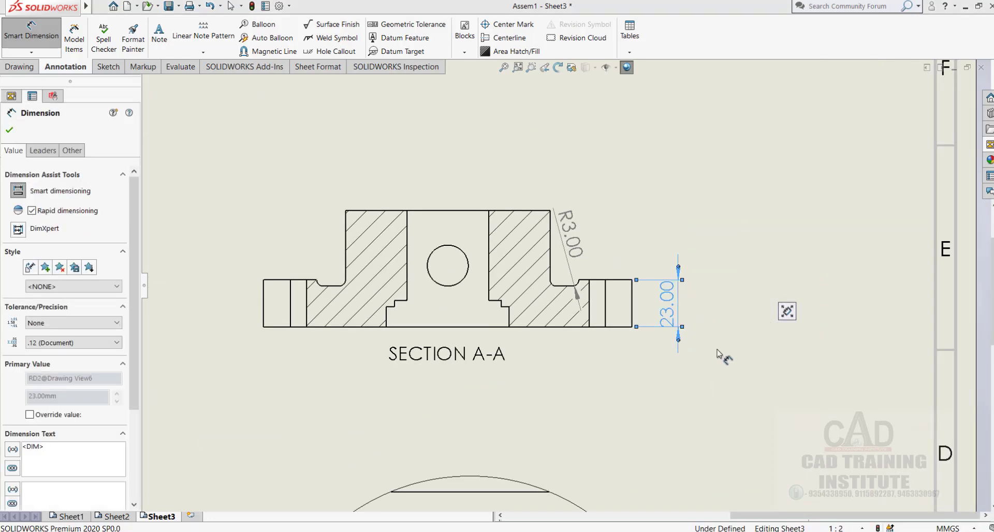
{"action": "left_click", "coordinate": [721, 352]}
{"action": "scroll", "coordinate": [719, 338], "scroll_direction": "up", "scroll_amount": 3}
{"action": "scroll", "coordinate": [719, 334], "scroll_direction": "up", "scroll_amount": 5}
{"action": "scroll", "coordinate": [655, 325], "scroll_direction": "down", "scroll_amount": 1}
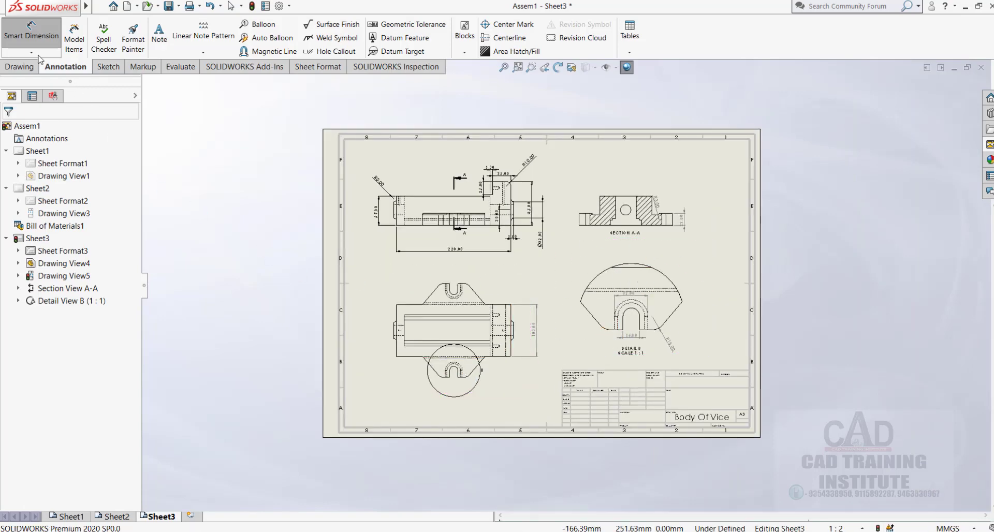
{"action": "left_click", "coordinate": [32, 32]}
{"action": "right_click", "coordinate": [216, 136]}
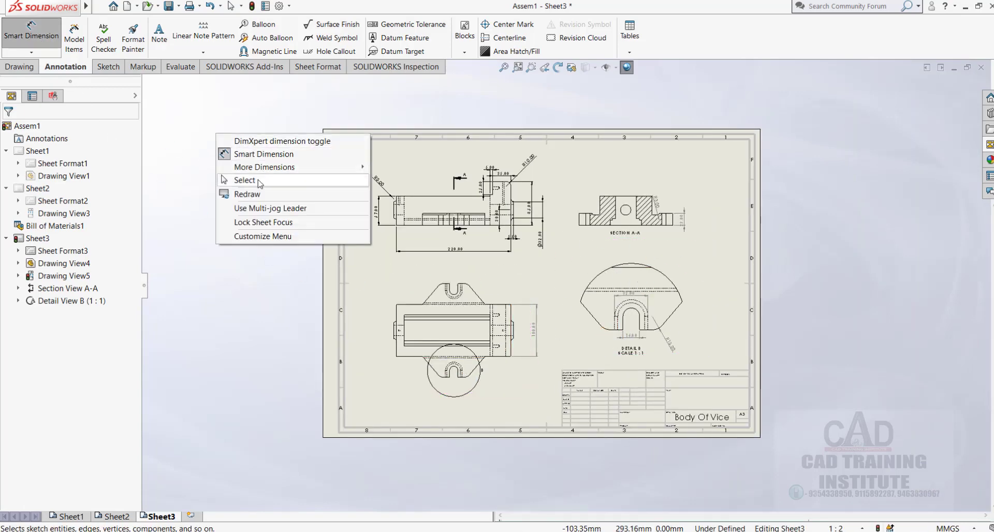
{"action": "mouse_move", "coordinate": [255, 172]}
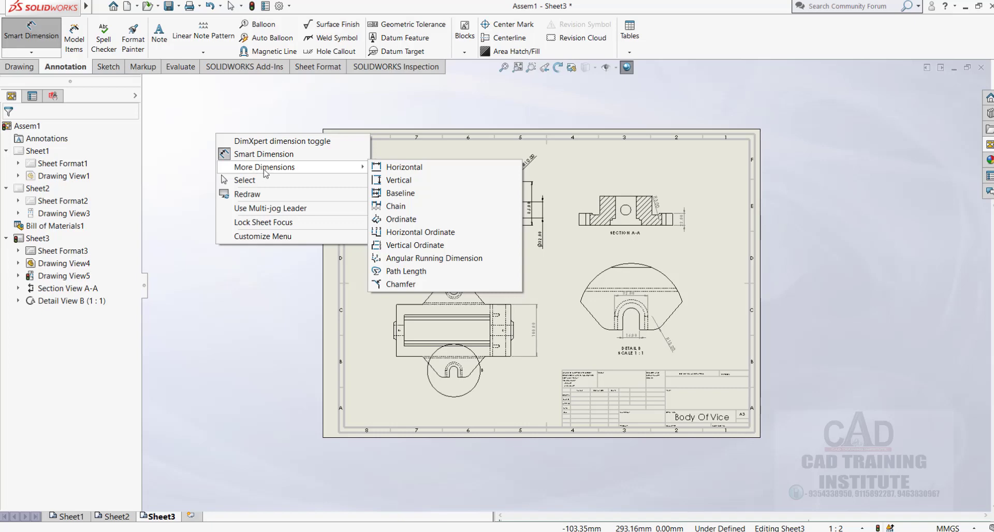
{"action": "left_click", "coordinate": [237, 182]}
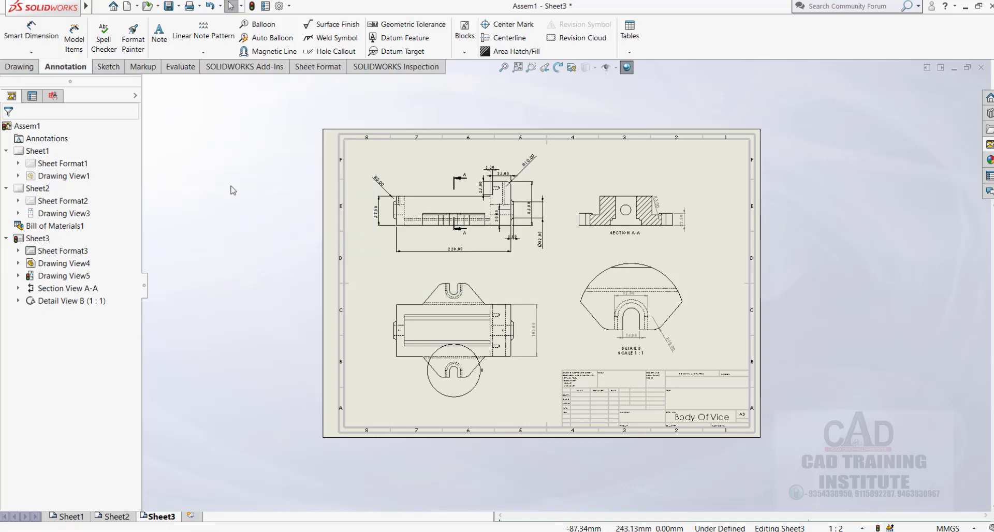
- Add a new sheet to the drawing after Sheet3
{"action": "right_click", "coordinate": [46, 242]}
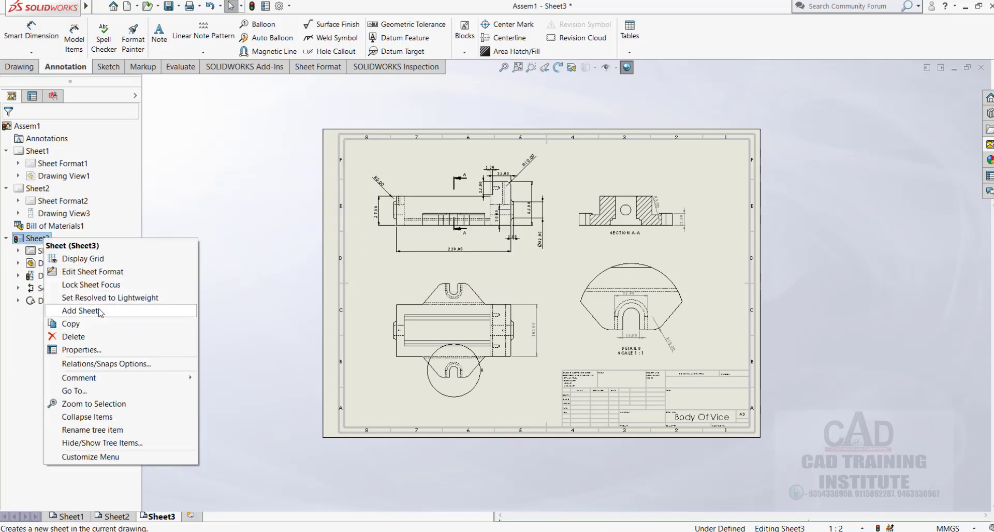
{"action": "left_click", "coordinate": [83, 311]}
{"action": "scroll", "coordinate": [738, 398], "scroll_direction": "up", "scroll_amount": 3}
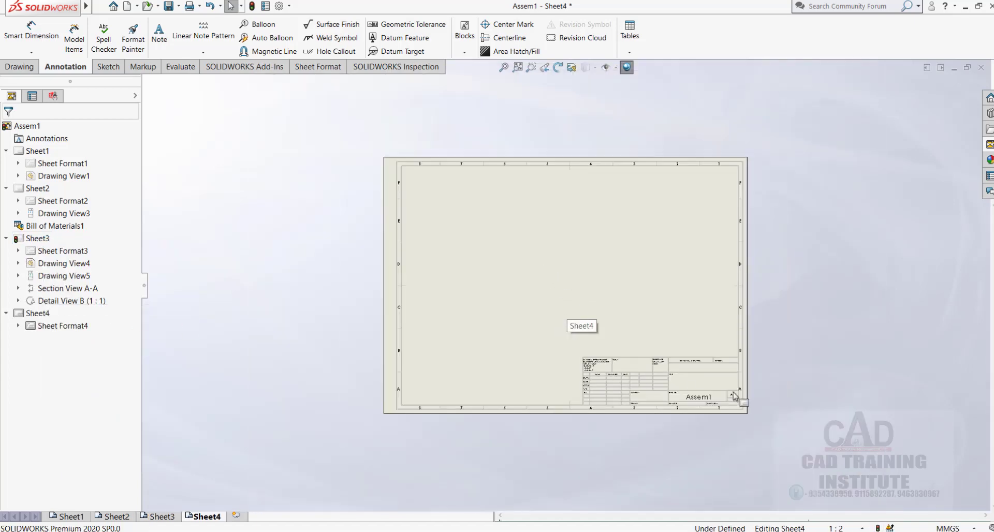
- Edit Sheet4's format and change the DWG NO. text in the title block to "Moveable jaw"
{"action": "scroll", "coordinate": [735, 399], "scroll_direction": "down", "scroll_amount": 2}
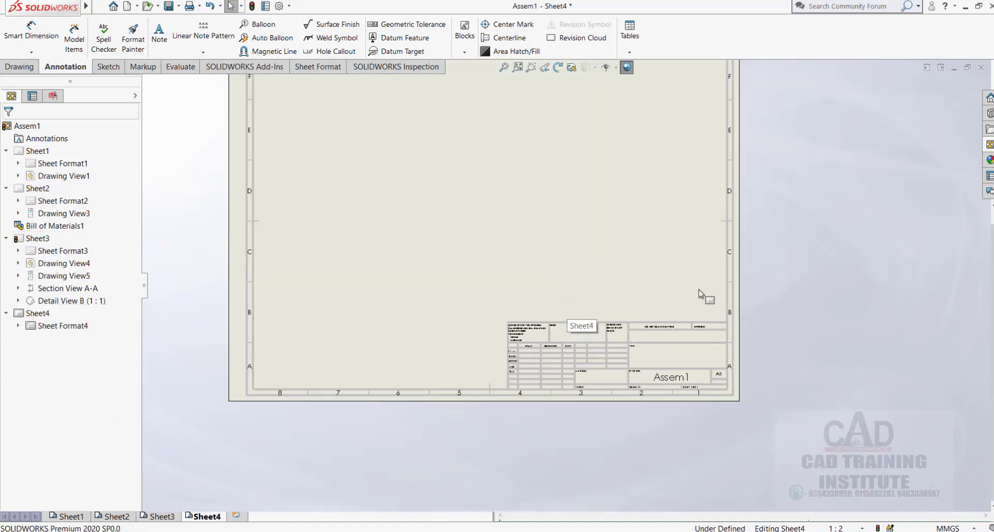
{"action": "scroll", "coordinate": [668, 383], "scroll_direction": "down", "scroll_amount": 2}
{"action": "right_click", "coordinate": [656, 382]}
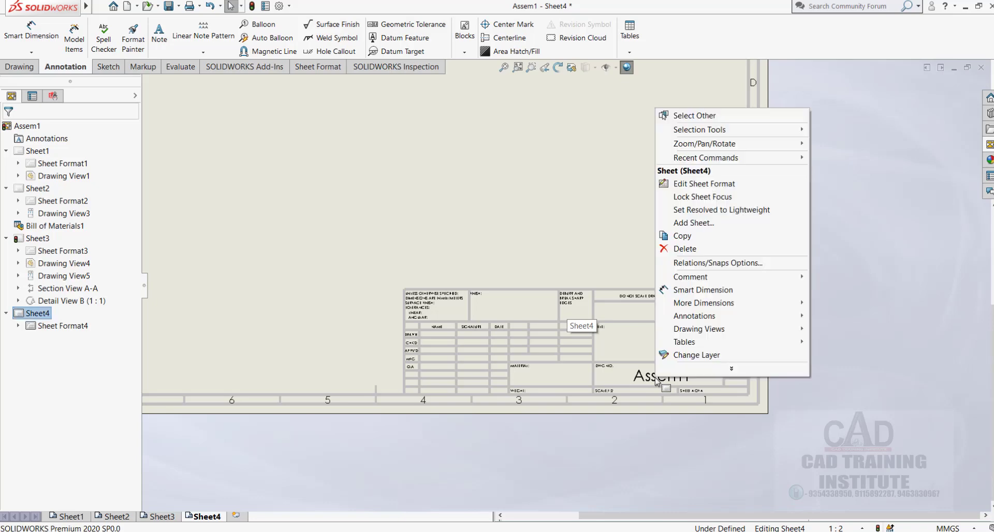
{"action": "left_click", "coordinate": [699, 184]}
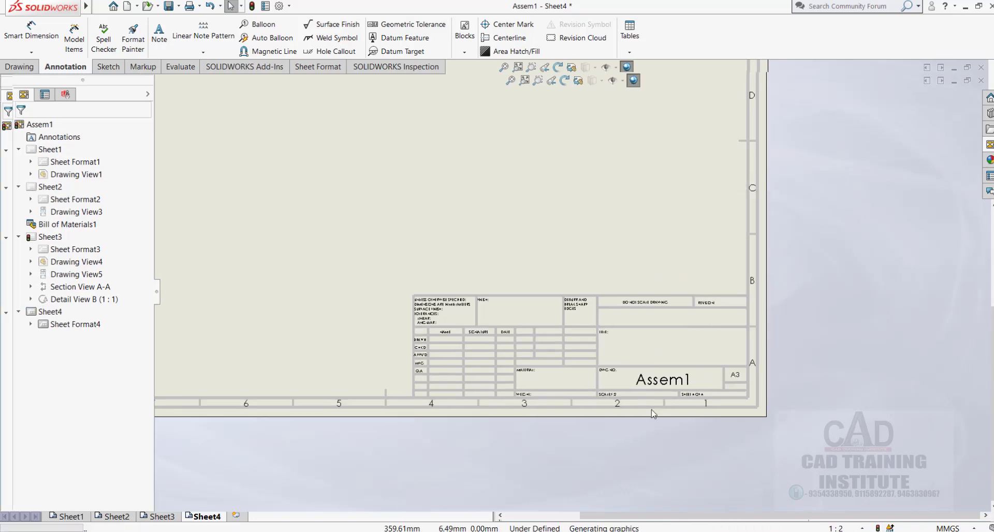
{"action": "double_click", "coordinate": [663, 379]}
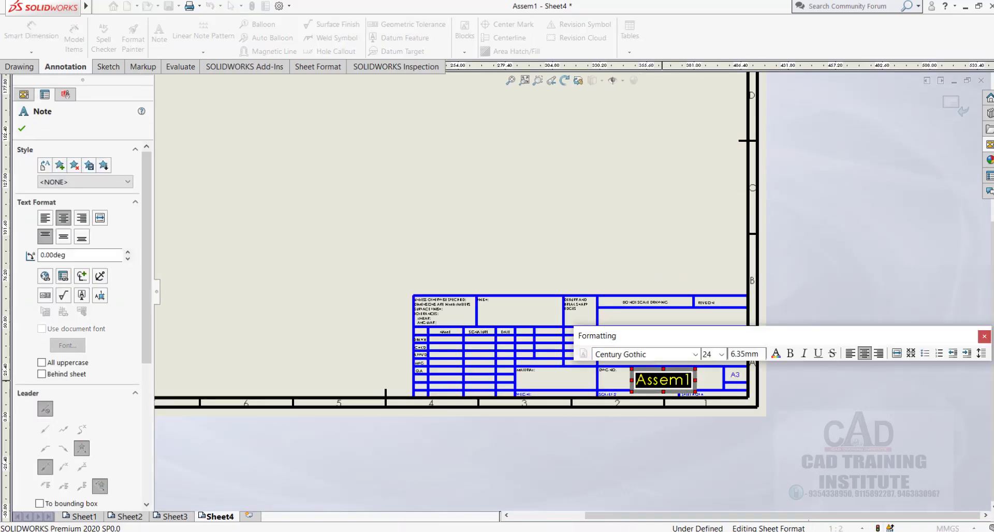
{"action": "type", "text": "Mo"}
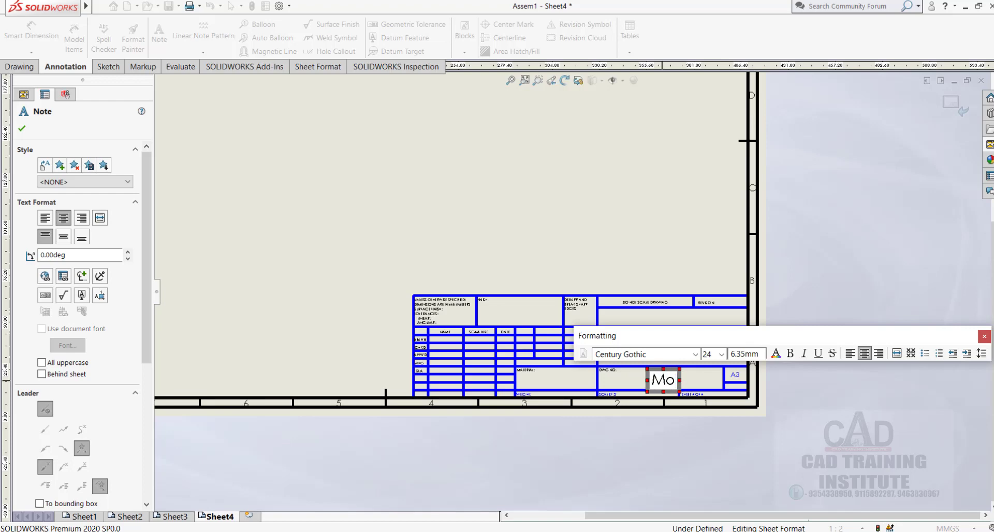
{"action": "type", "text": "e"}
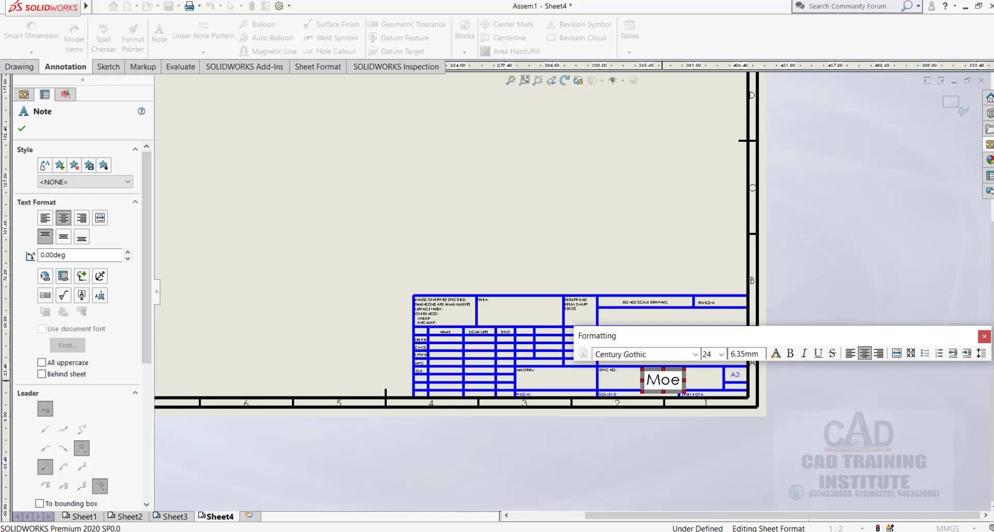
{"action": "key", "text": "BackSpace"}
{"action": "type", "text": "v"}
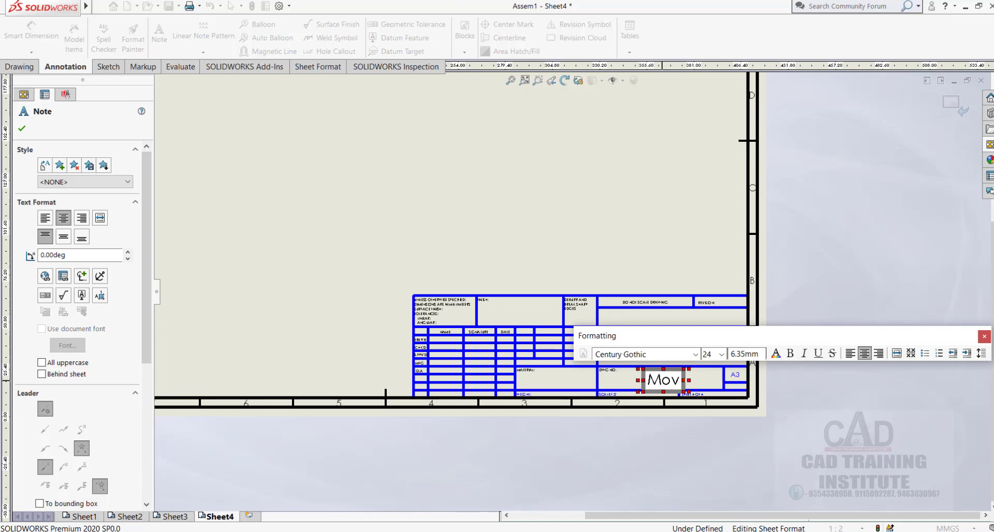
{"action": "type", "text": "eable "}
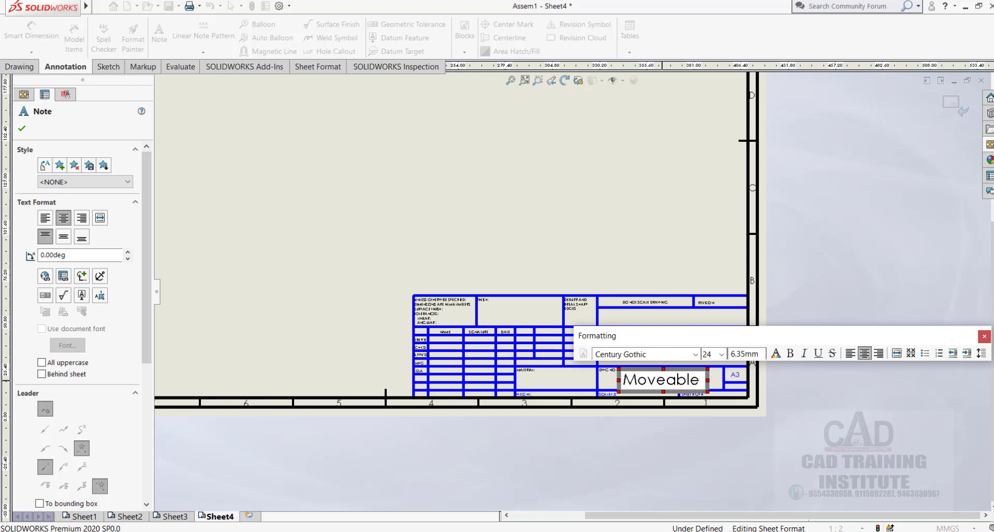
{"action": "type", "text": "jaw"}
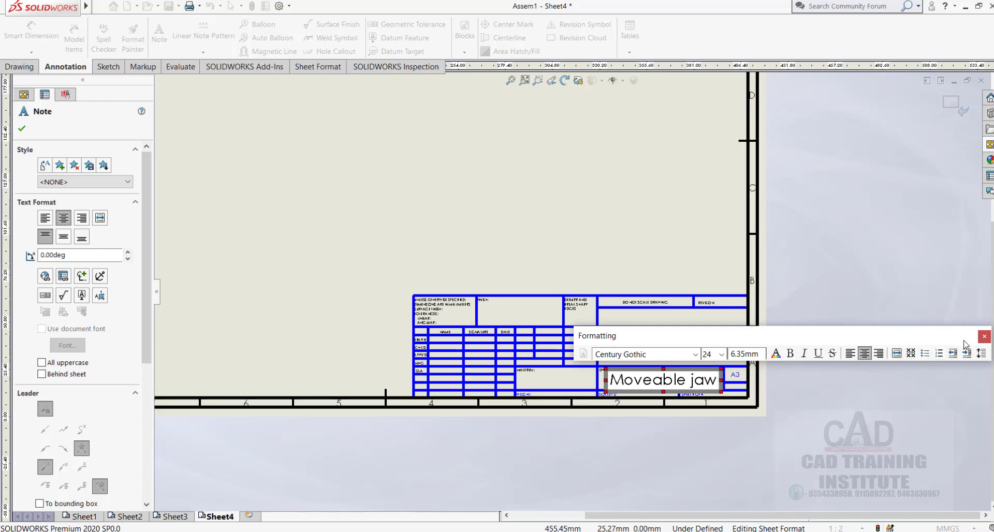
{"action": "left_click", "coordinate": [984, 337]}
{"action": "left_click", "coordinate": [844, 336]}
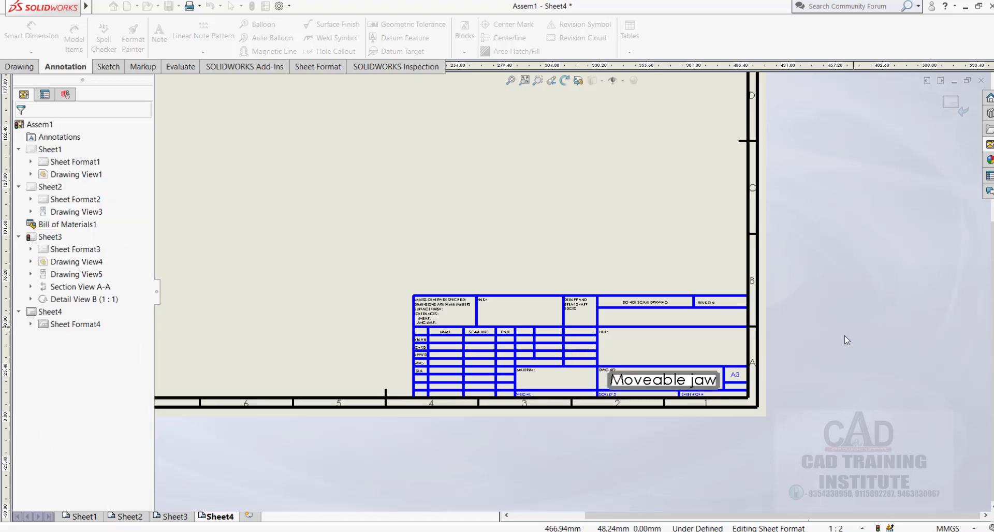
- Finish editing the sheet format and return to editing Sheet4 itself
{"action": "key", "text": "f"}
{"action": "scroll", "coordinate": [337, 77], "scroll_direction": "down", "scroll_amount": 1}
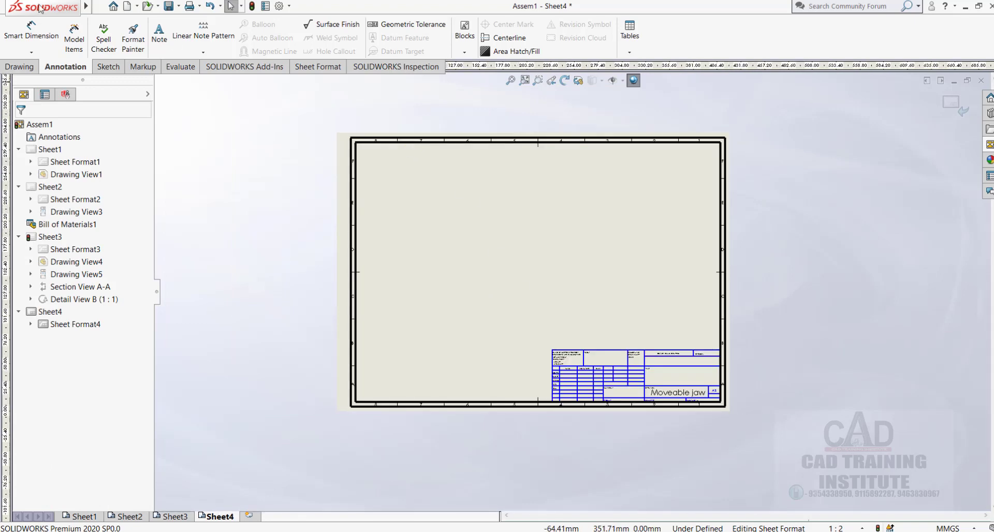
{"action": "left_click", "coordinate": [74, 41]}
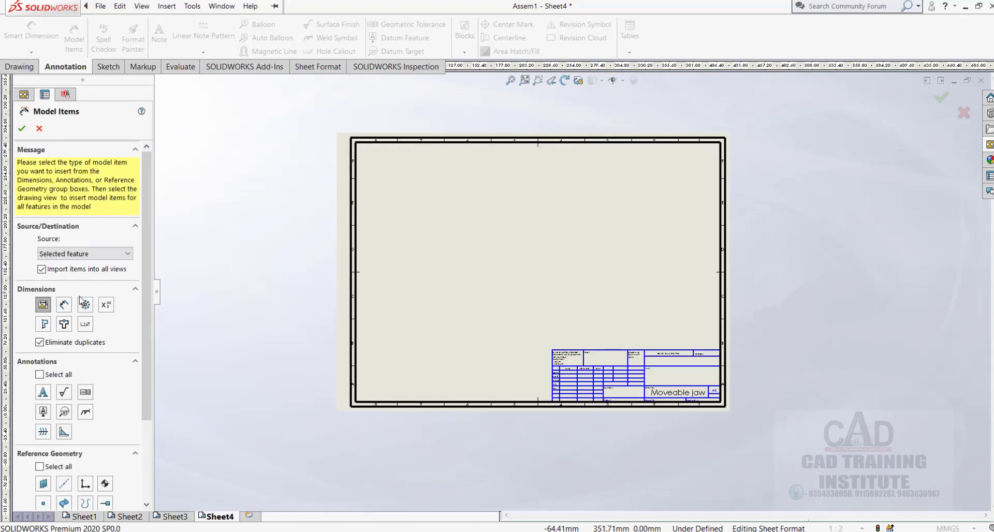
{"action": "left_click", "coordinate": [39, 129]}
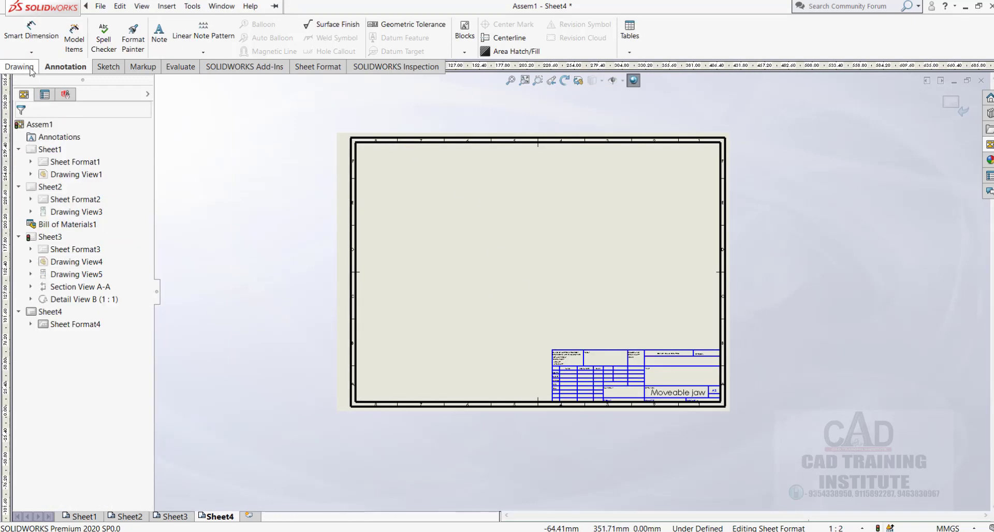
{"action": "left_click", "coordinate": [31, 69]}
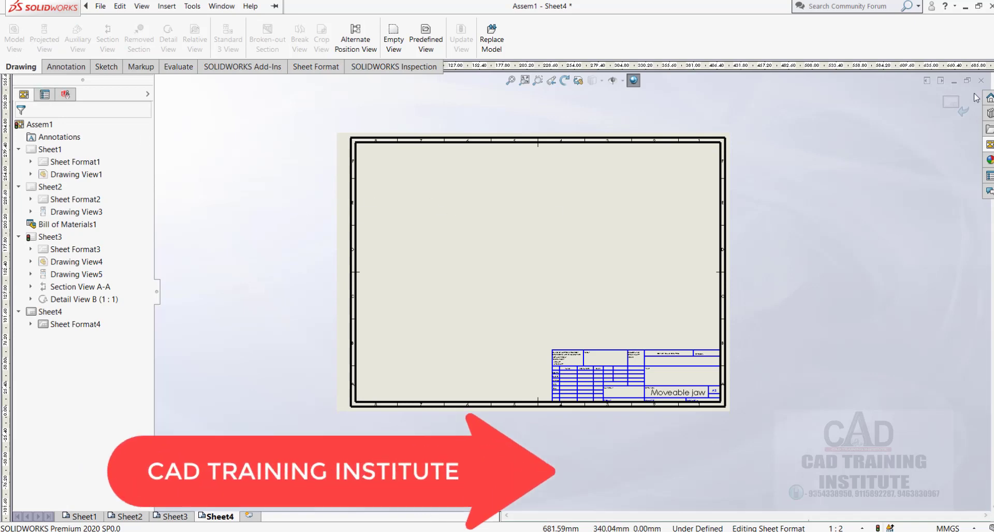
{"action": "left_click", "coordinate": [958, 106]}
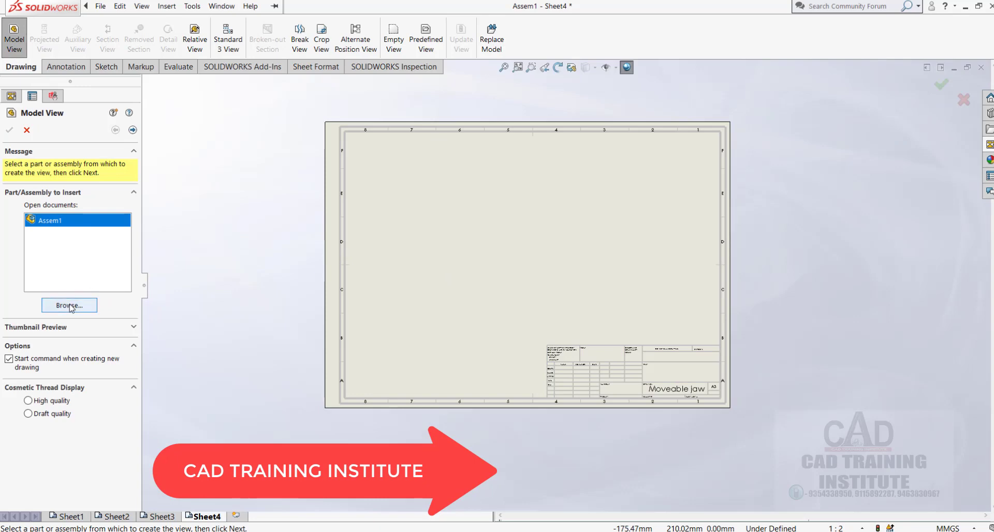
- Insert a front model view of the MOVEABLE JAW part in the upper-left area of the sheet
{"action": "left_click", "coordinate": [69, 305]}
{"action": "scroll", "coordinate": [321, 171], "scroll_direction": "down", "scroll_amount": 3}
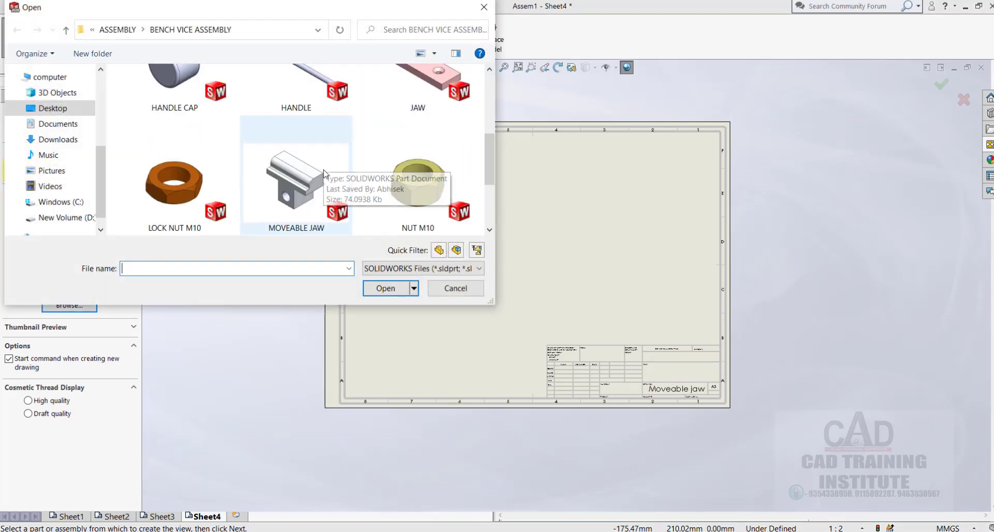
{"action": "left_click", "coordinate": [322, 176]}
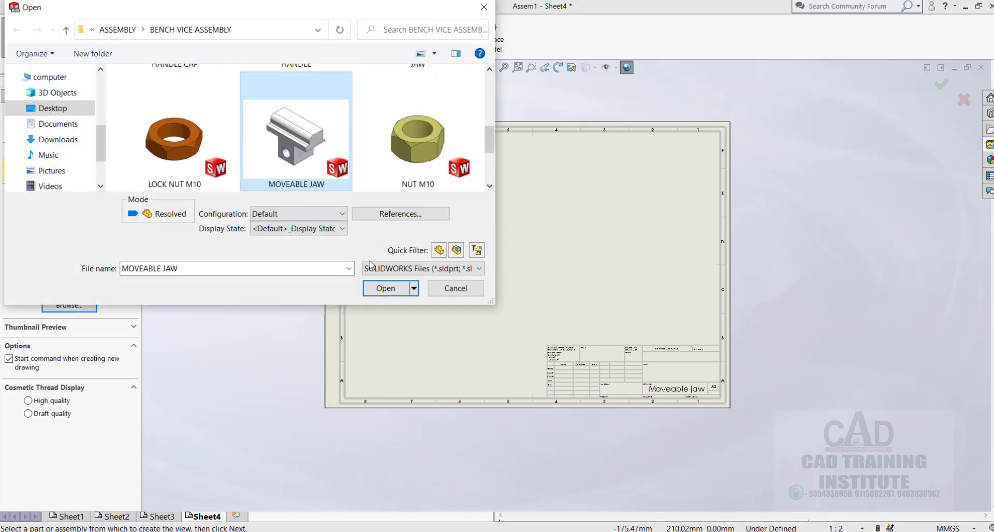
{"action": "left_click", "coordinate": [385, 289]}
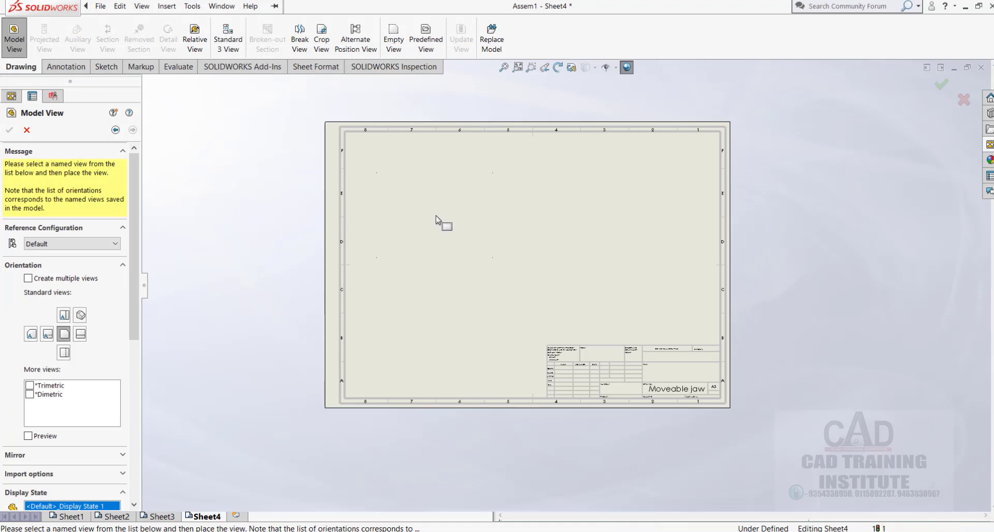
{"action": "left_click", "coordinate": [435, 219]}
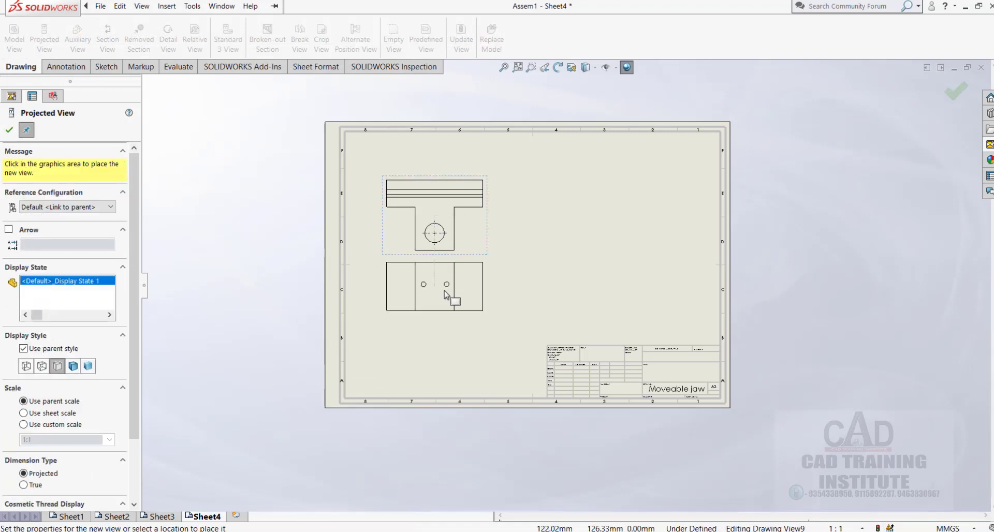
- Project views of the moveable jaw to the right of and below the front view, plus an isometric view above the sheet's upper edge
{"action": "left_click", "coordinate": [590, 220]}
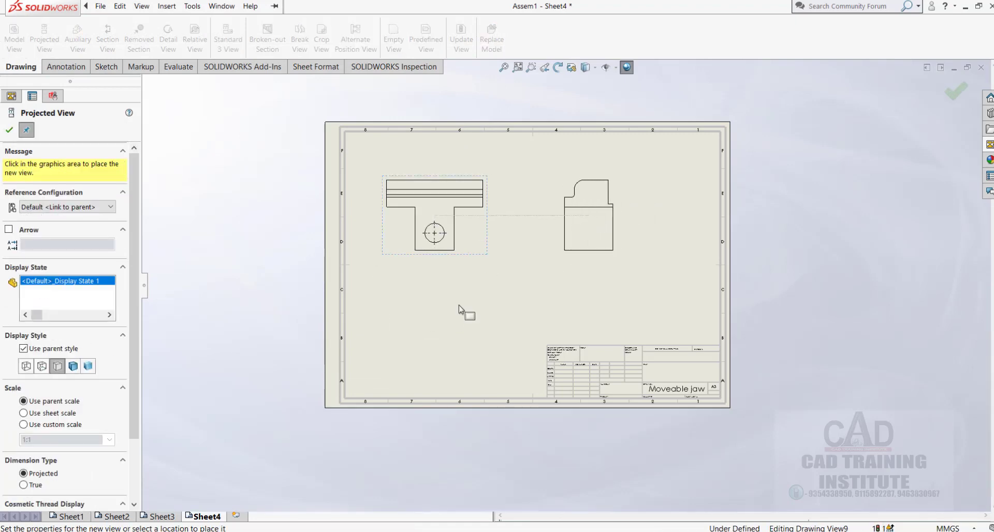
{"action": "left_click", "coordinate": [456, 341]}
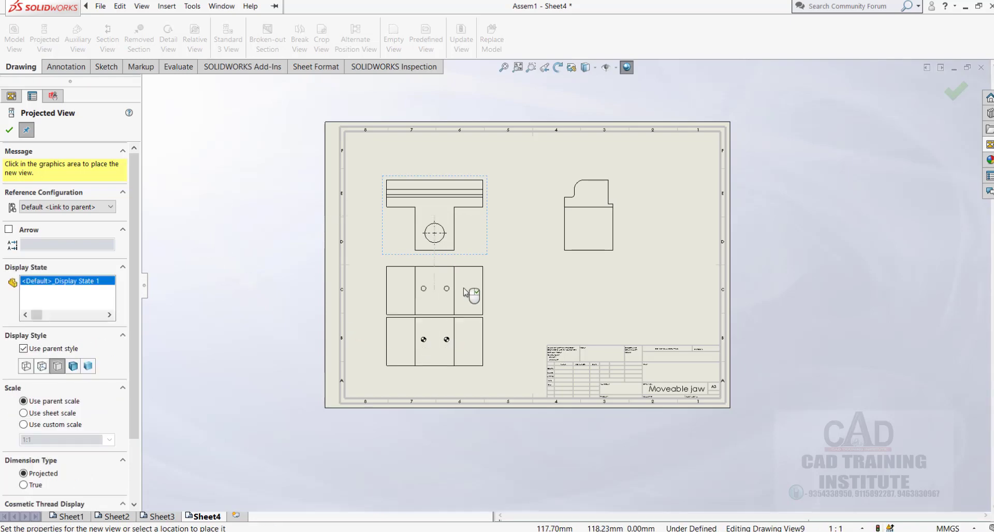
{"action": "middle_click_drag", "start_coordinate": [414, 258], "coordinate": [436, 333]}
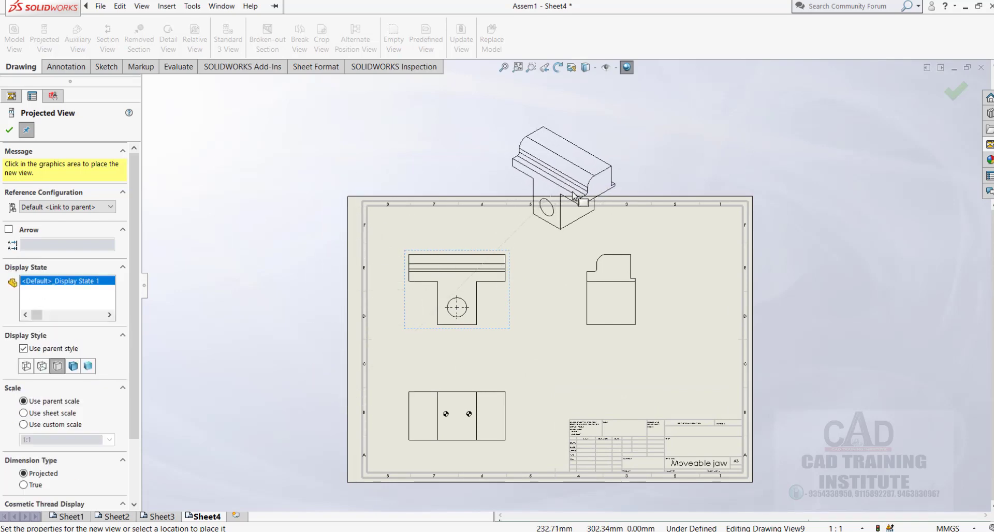
{"action": "left_click", "coordinate": [574, 196]}
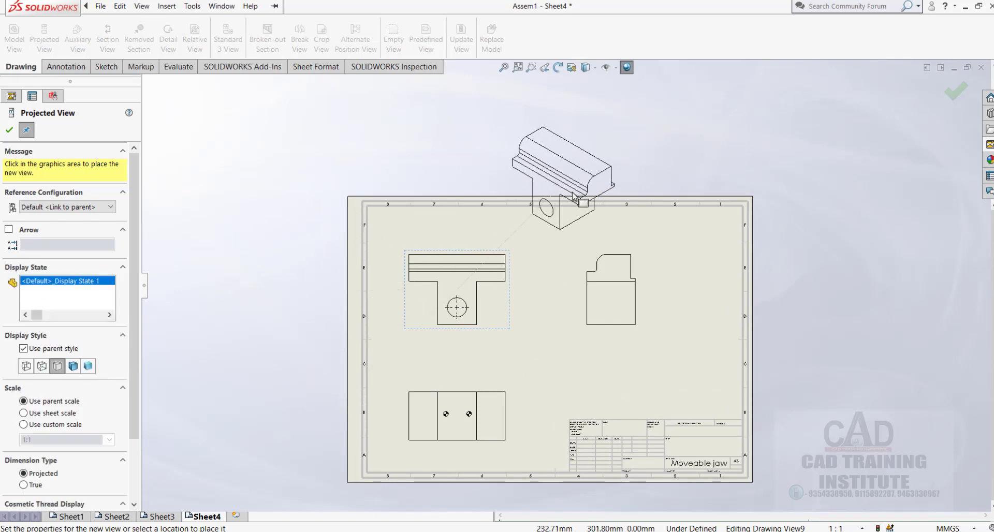
{"action": "left_click", "coordinate": [10, 130]}
- Set the isometric view's display style to Shaded With Edges
{"action": "left_click", "coordinate": [581, 188]}
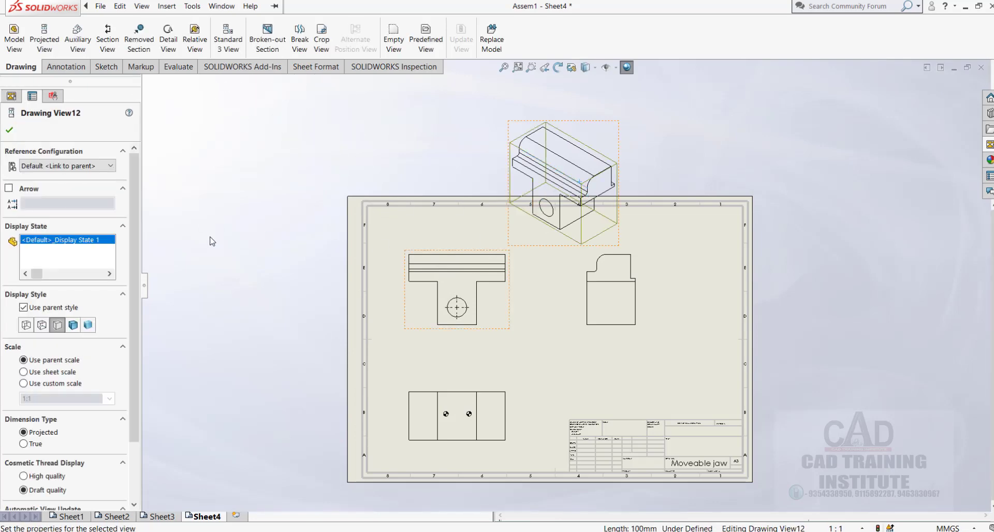
{"action": "left_click", "coordinate": [73, 325]}
{"action": "left_click", "coordinate": [10, 131]}
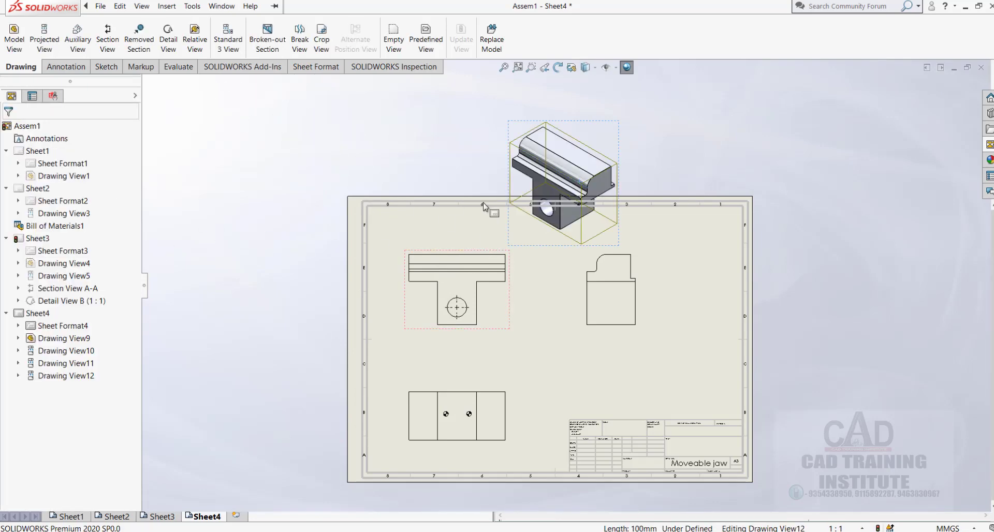
- Move the isometric view to just above the title block and shift the front view closer to the sheet's upper-left corner
{"action": "mouse_move", "coordinate": [613, 169]}
{"action": "left_mouse_down"}
{"action": "mouse_move", "coordinate": [738, 337]}
{"action": "mouse_move", "coordinate": [730, 351]}
{"action": "left_mouse_up"}
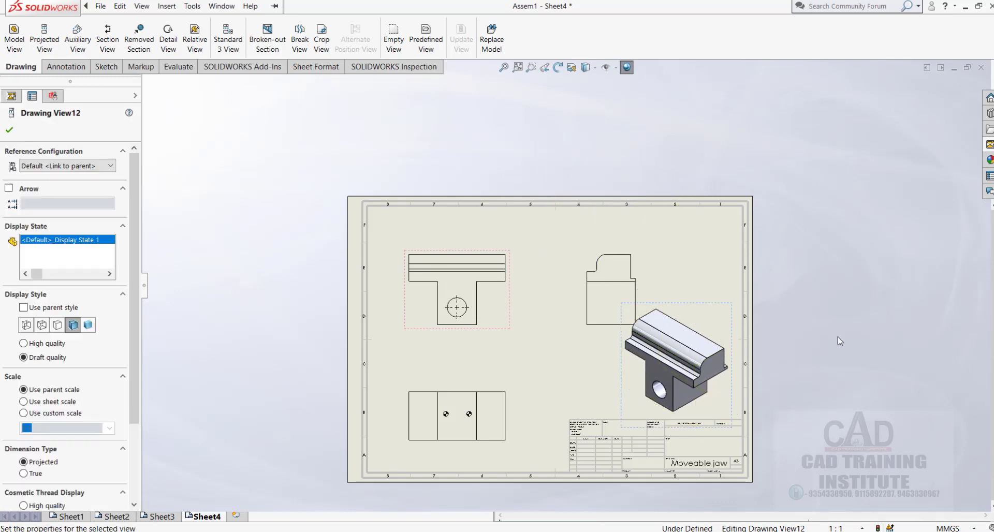
{"action": "left_click", "coordinate": [864, 325]}
{"action": "scroll", "coordinate": [565, 323], "scroll_direction": "down", "scroll_amount": 1}
{"action": "left_click_drag", "start_coordinate": [472, 261], "coordinate": [459, 229]}
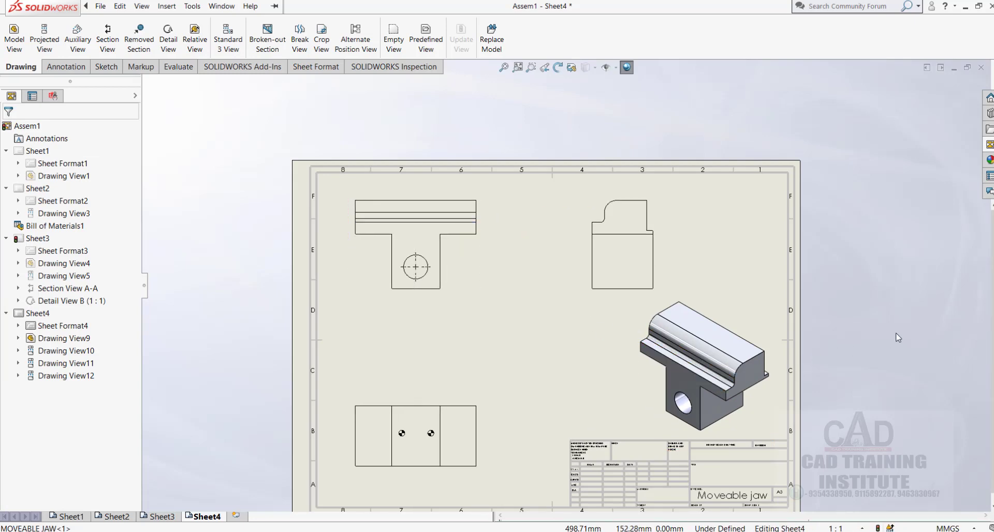
{"action": "scroll", "coordinate": [812, 337], "scroll_direction": "up", "scroll_amount": 2}
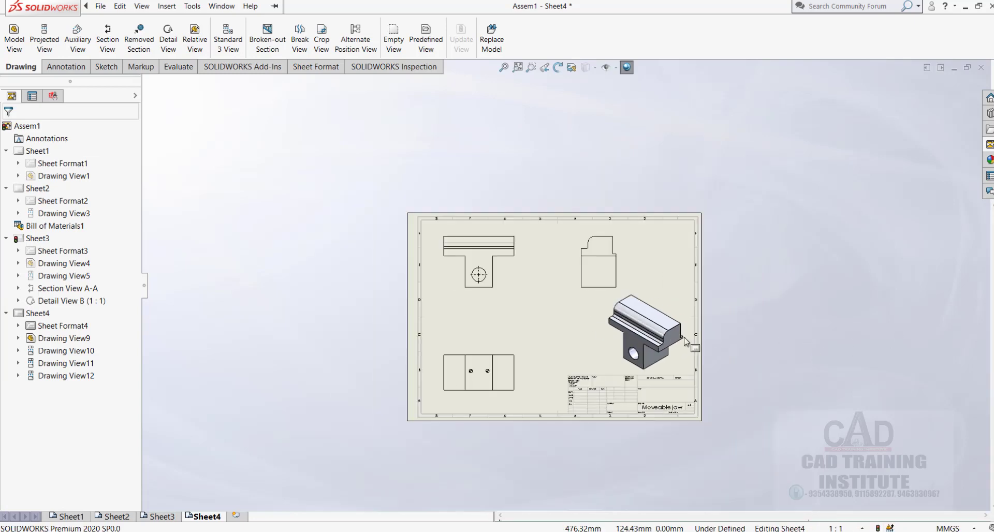
- Set the front view of the moveable jaw and its linked projections to Hidden Lines Visible
{"action": "left_click", "coordinate": [508, 242]}
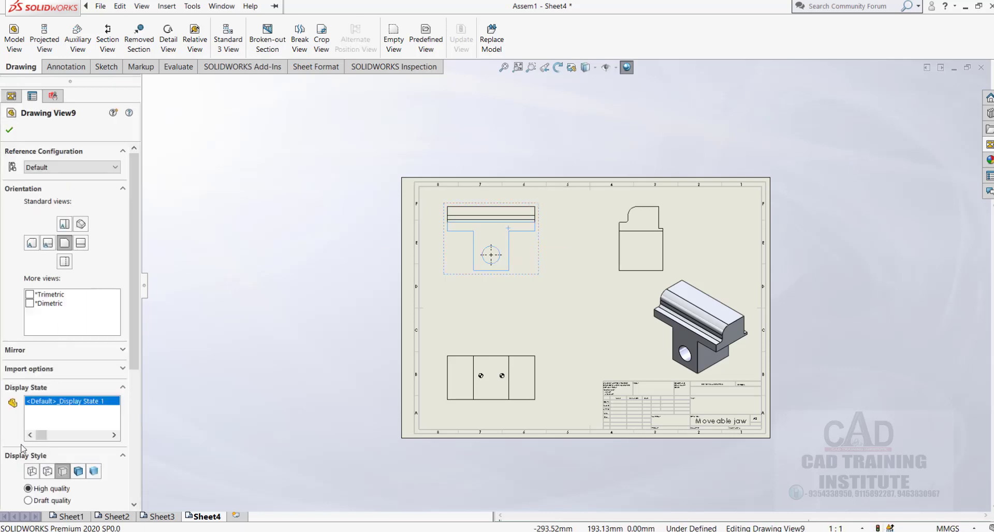
{"action": "left_click", "coordinate": [47, 472]}
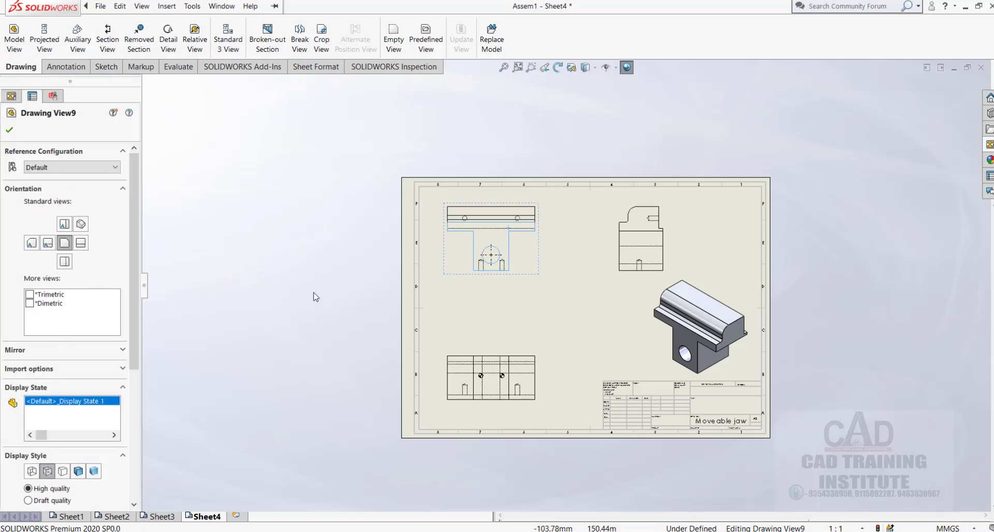
{"action": "left_click", "coordinate": [10, 131]}
{"action": "left_click", "coordinate": [515, 335]}
{"action": "scroll", "coordinate": [515, 298], "scroll_direction": "down", "scroll_amount": 2}
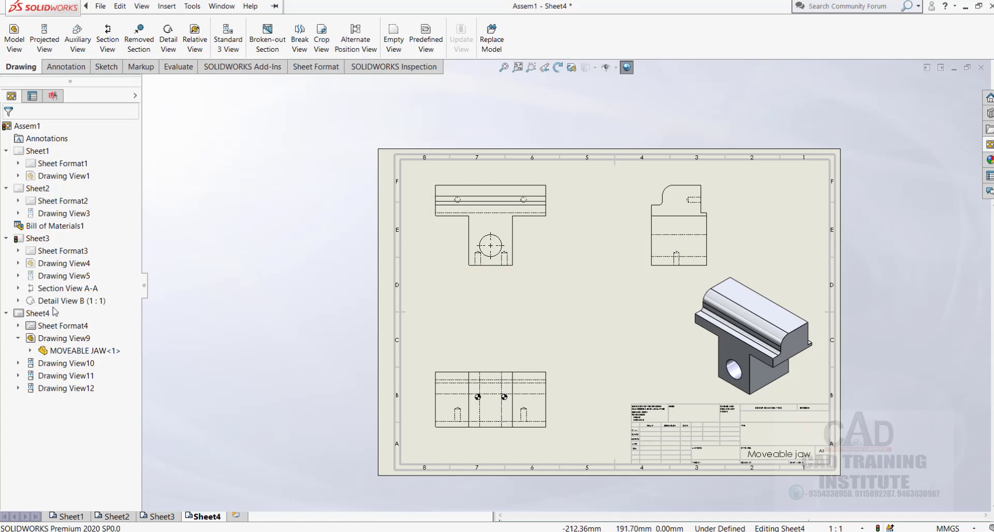
{"action": "left_click_drag", "start_coordinate": [54, 311], "coordinate": [382, 278]}
{"action": "right_click", "coordinate": [24, 130]}
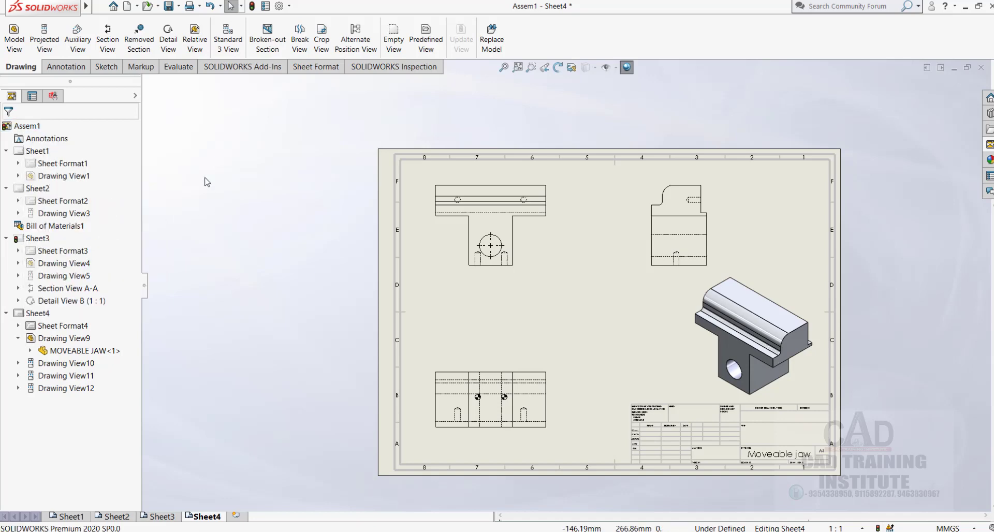
{"action": "left_click", "coordinate": [235, 189]}
{"action": "left_click", "coordinate": [41, 151]}
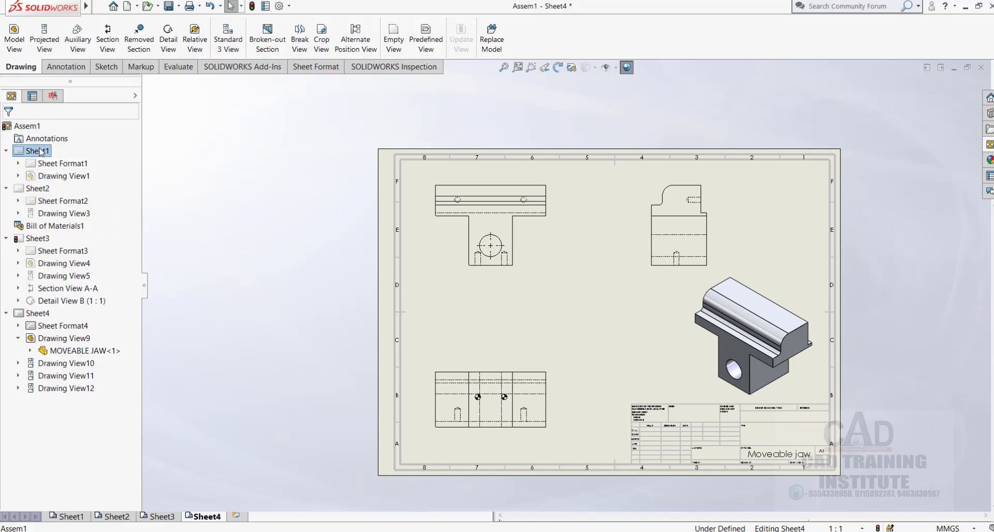
{"action": "left_click", "coordinate": [195, 157]}
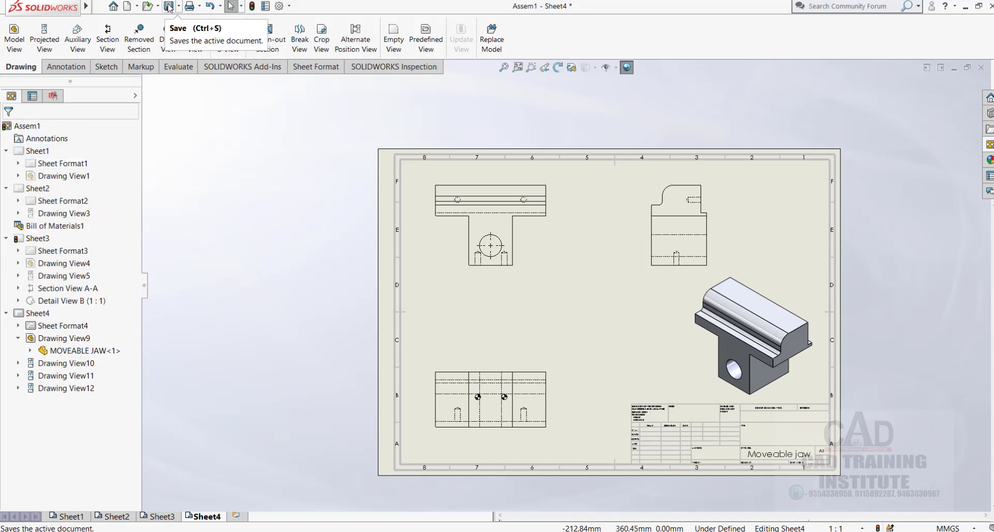
- Set up a print of all sheets with Microsoft Print to PDF as the printer
{"action": "left_click", "coordinate": [190, 7]}
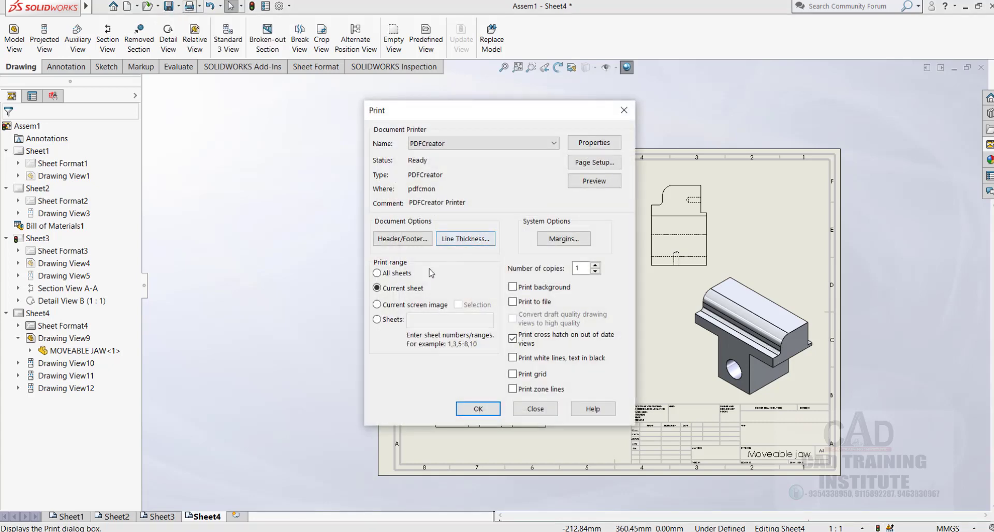
{"action": "left_click", "coordinate": [378, 273]}
{"action": "left_click", "coordinate": [444, 146]}
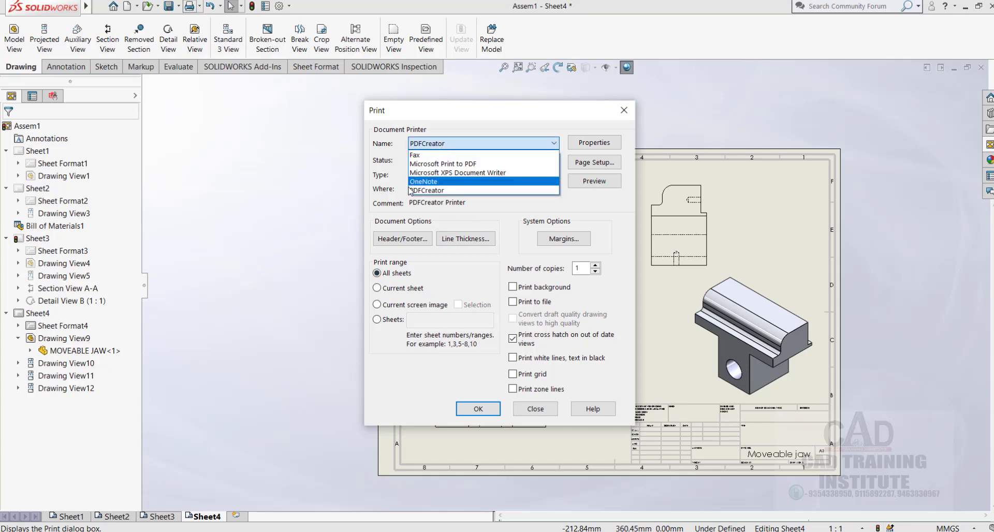
{"action": "left_click", "coordinate": [447, 164]}
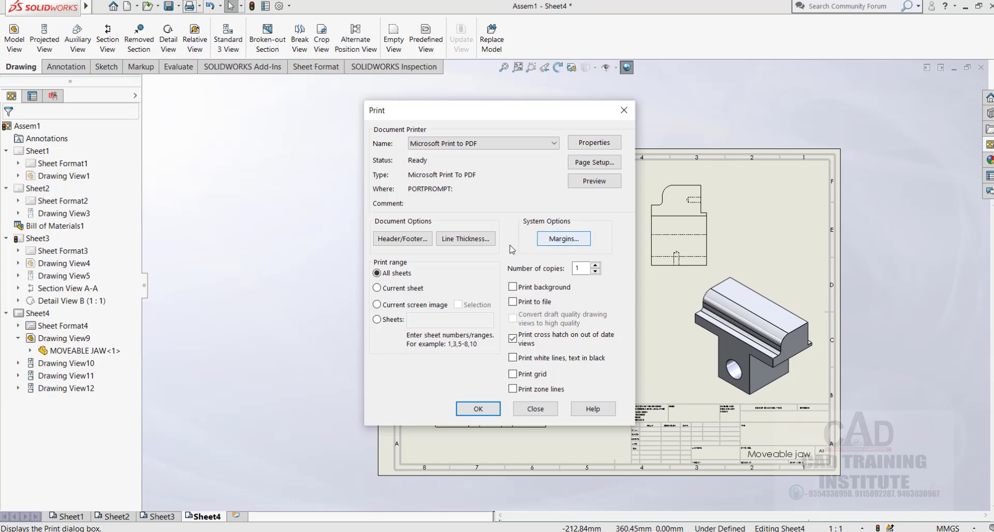
- Set the print header to "Page 1 of 4,,20-01-2022" and the footer to the centered "Page 1"
{"action": "left_click", "coordinate": [394, 239]}
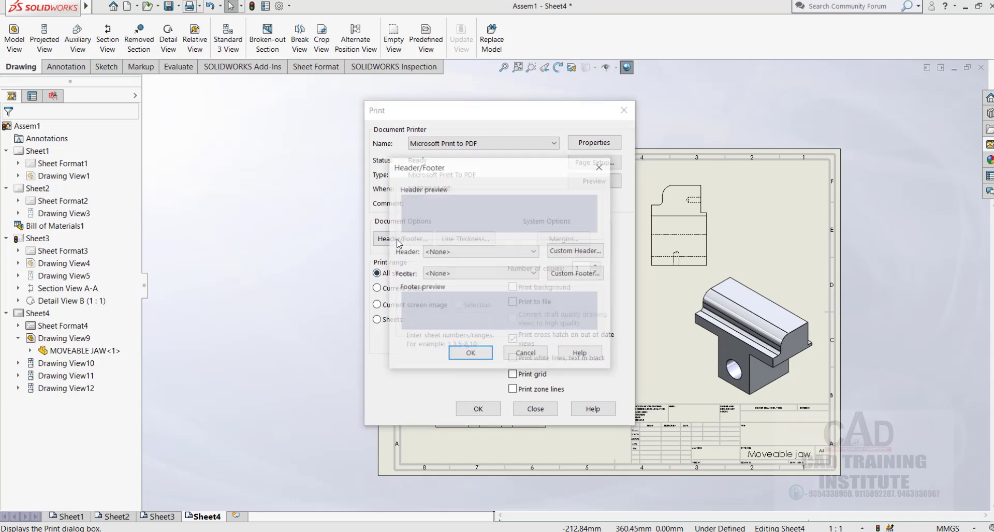
{"action": "left_click", "coordinate": [455, 252]}
{"action": "left_click", "coordinate": [450, 272]}
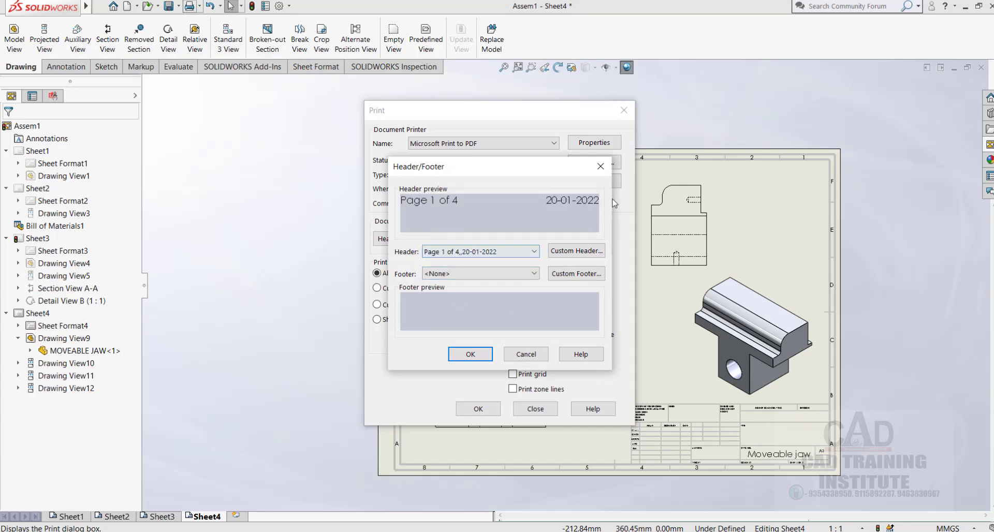
{"action": "left_click", "coordinate": [451, 274]}
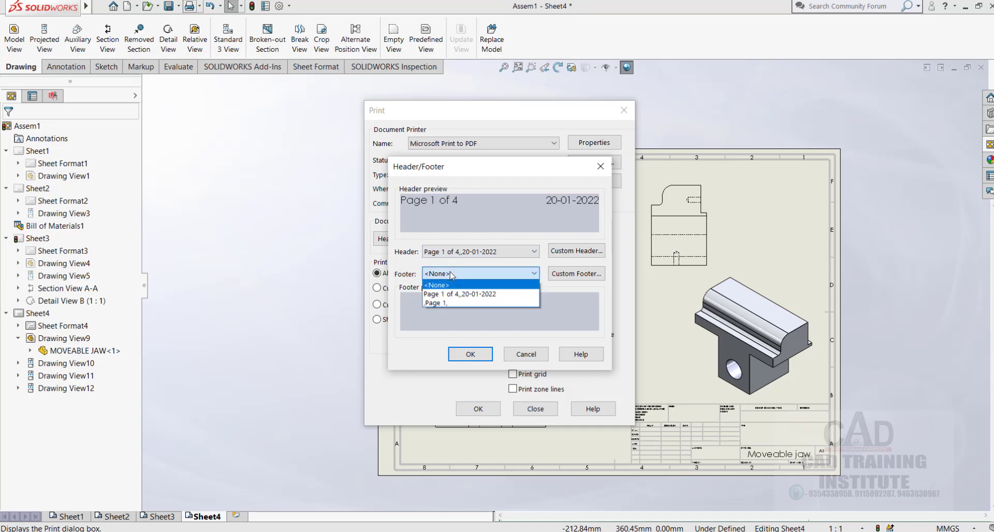
{"action": "left_click", "coordinate": [444, 303]}
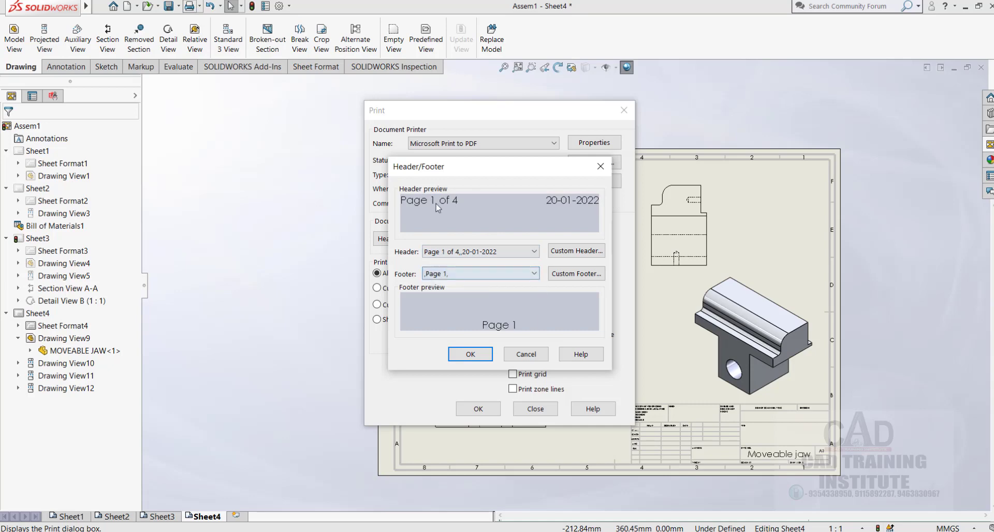
{"action": "left_click", "coordinate": [469, 355]}
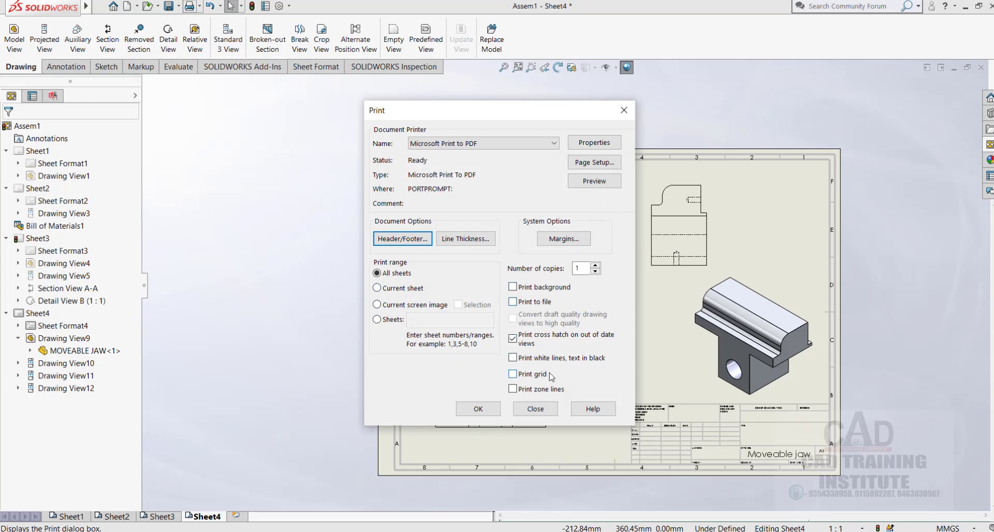
- Print the drawing set to a PDF named "Final submission" on the Desktop
{"action": "left_click", "coordinate": [478, 409]}
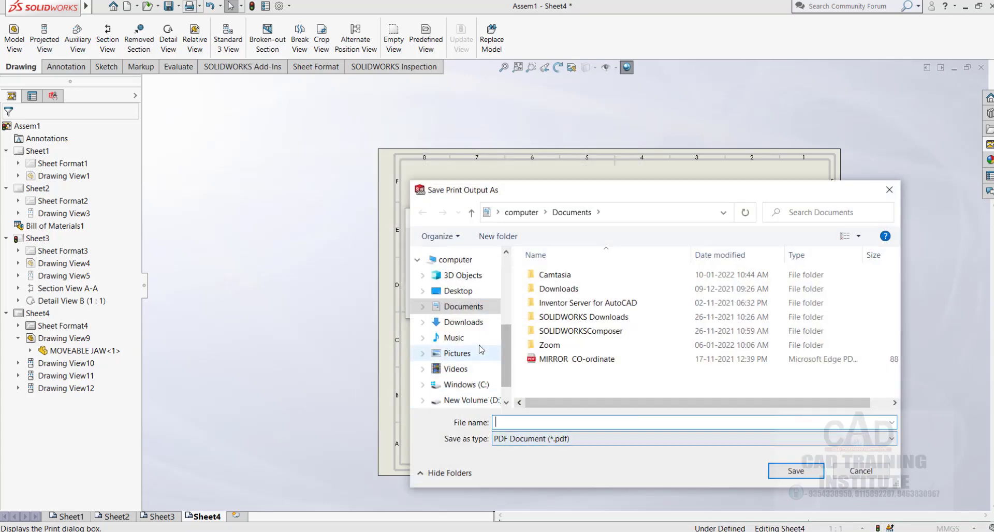
{"action": "left_click", "coordinate": [457, 291]}
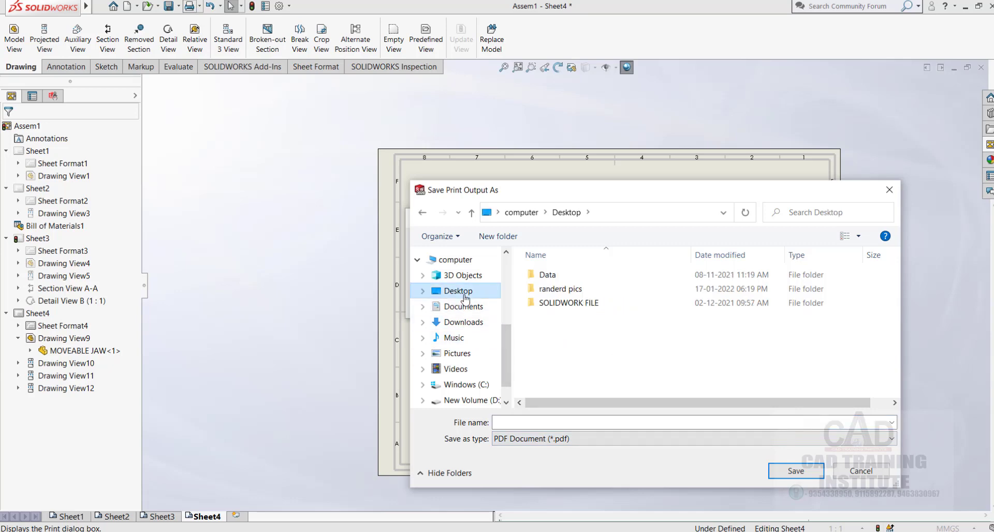
{"action": "left_click", "coordinate": [519, 424]}
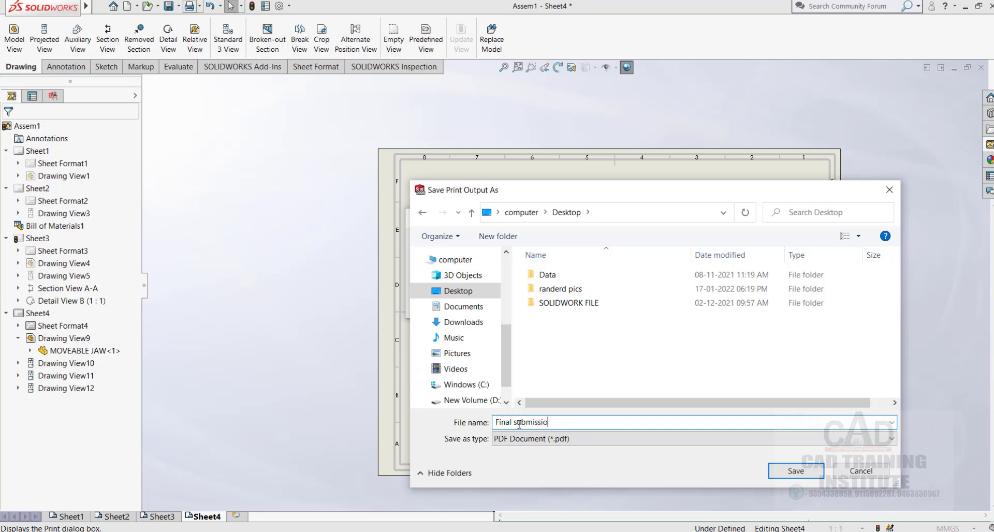
{"action": "left_click", "coordinate": [801, 475]}
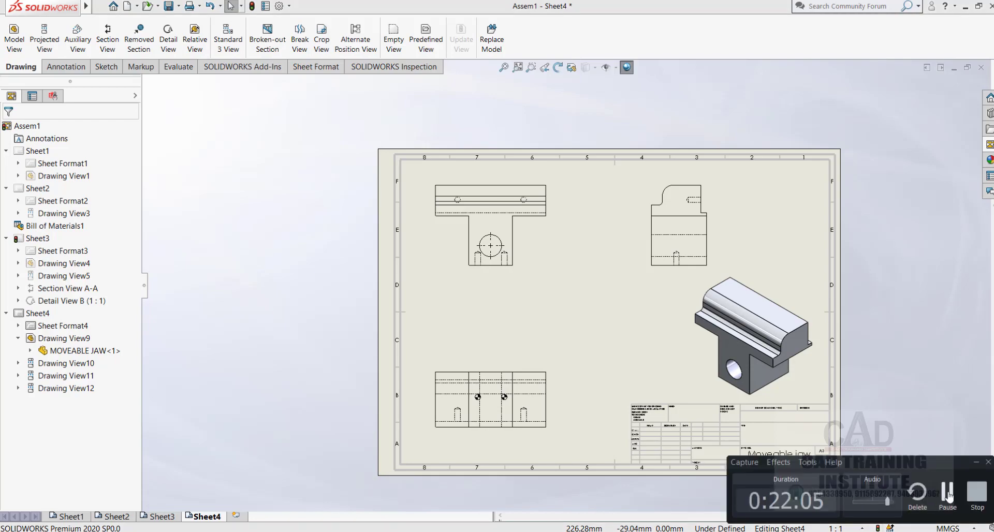
- Open the Final submission PDF from the desktop
{"action": "left_click", "coordinate": [947, 495]}
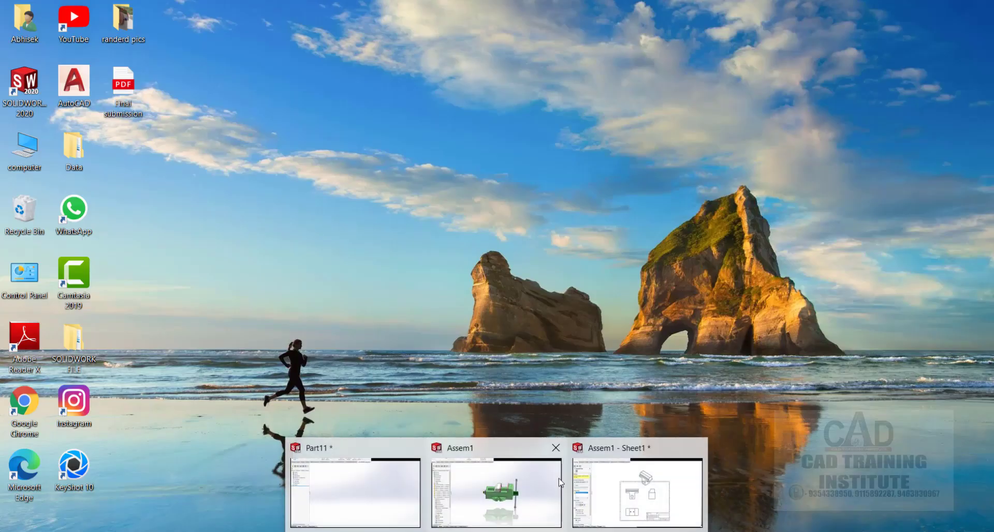
{"action": "right_click", "coordinate": [129, 96]}
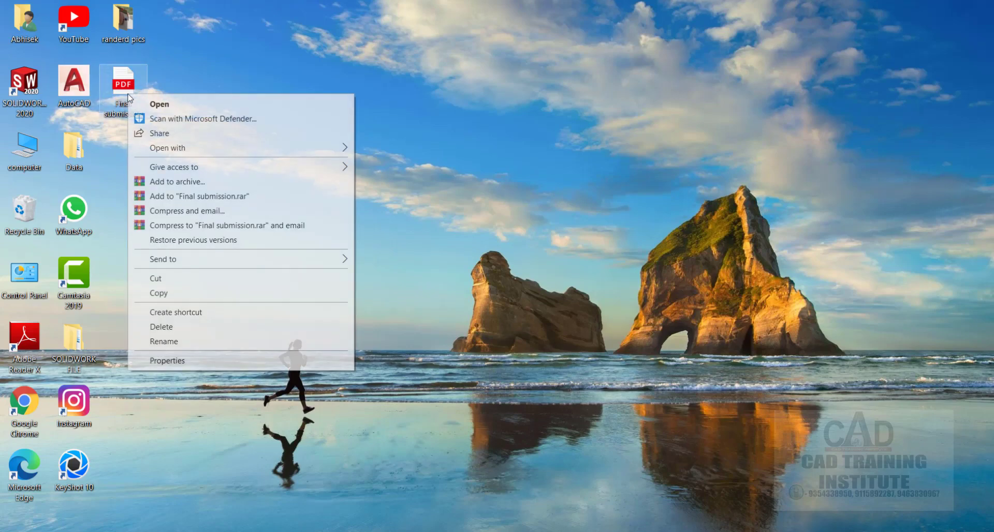
{"action": "left_click", "coordinate": [160, 104]}
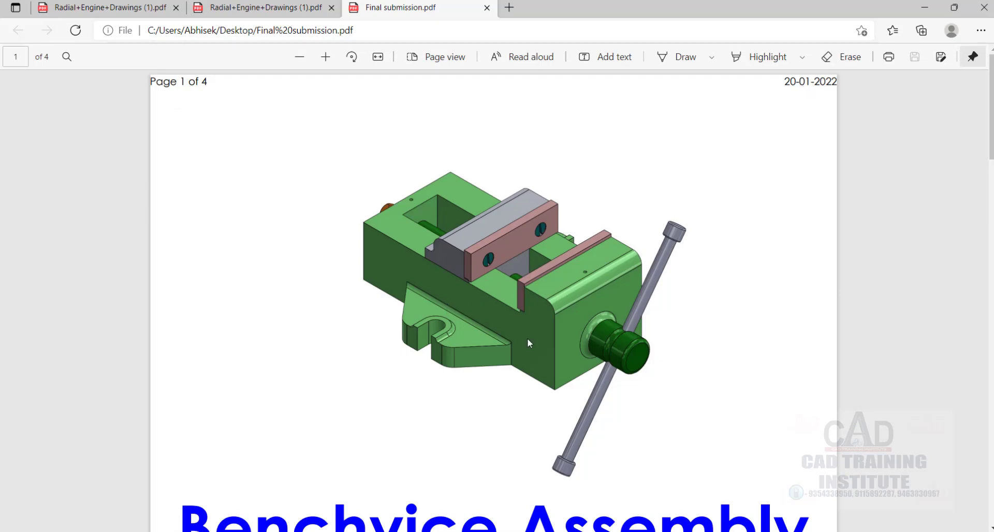
- Examine the printed cover, exploded view with parts list, and dimensioned body sheet, including their headers and footers
{"action": "scroll", "coordinate": [527, 340], "scroll_direction": "down", "scroll_amount": 5}
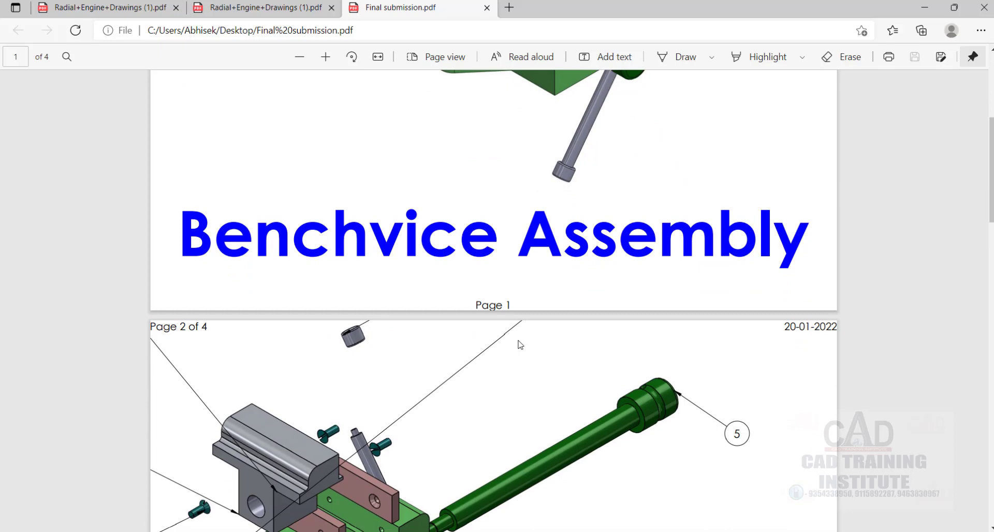
{"action": "scroll", "coordinate": [520, 344], "scroll_direction": "down", "scroll_amount": 4}
{"action": "scroll", "coordinate": [616, 294], "scroll_direction": "down", "scroll_amount": 4}
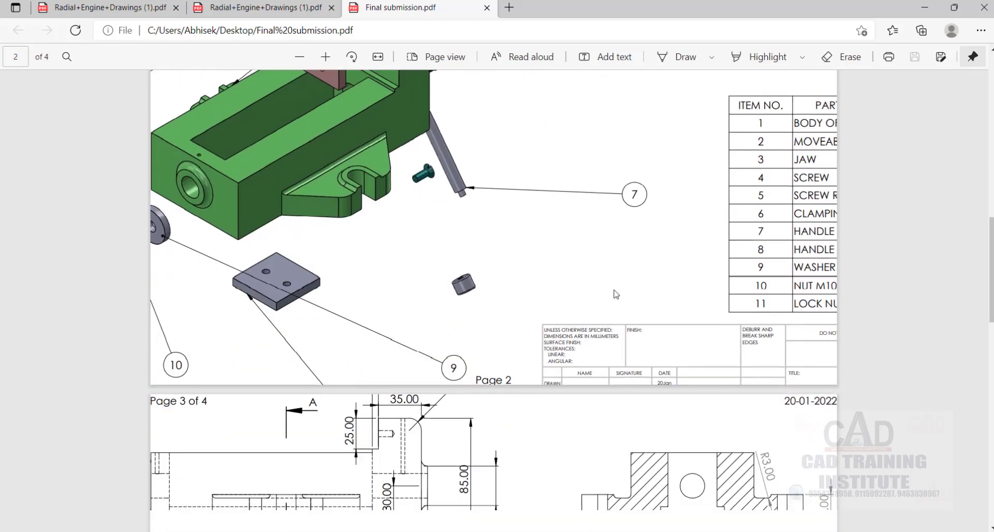
{"action": "scroll", "coordinate": [603, 301], "scroll_direction": "down", "scroll_amount": 4}
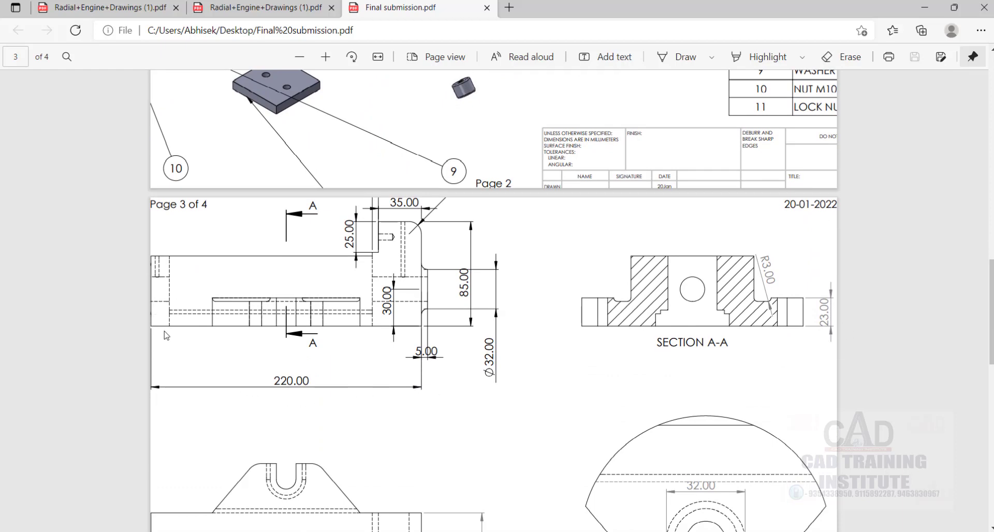
{"action": "scroll", "coordinate": [165, 335], "scroll_direction": "up", "scroll_amount": 7}
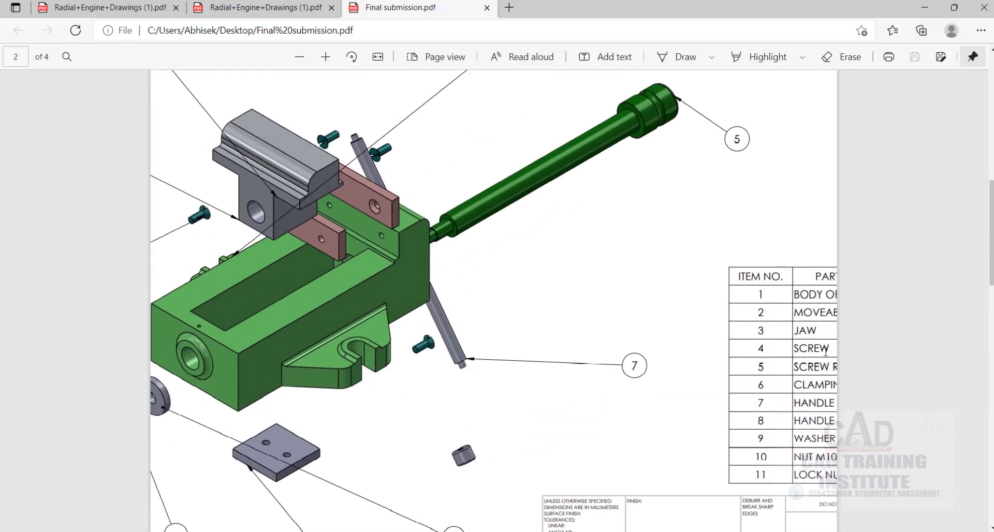
{"action": "scroll", "coordinate": [710, 373], "scroll_direction": "up", "scroll_amount": 12}
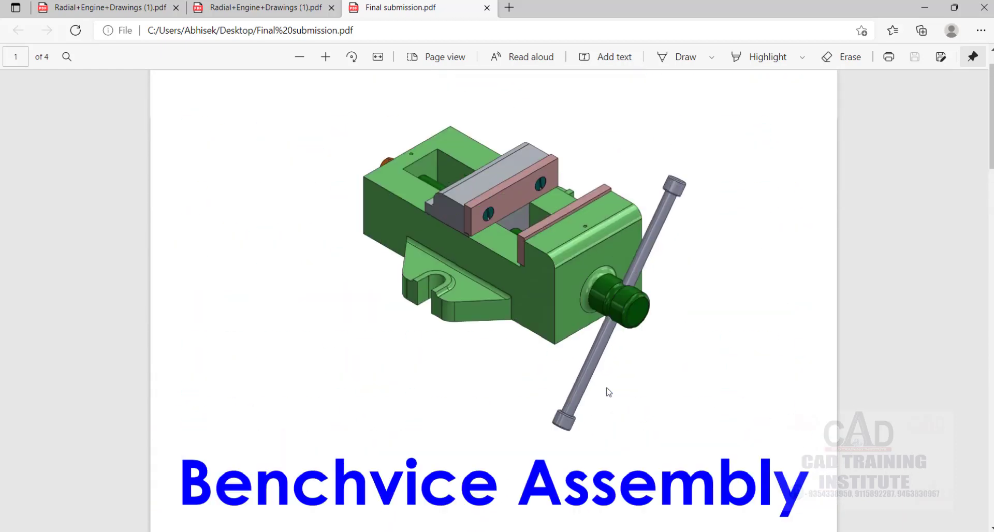
{"action": "scroll", "coordinate": [609, 392], "scroll_direction": "down", "scroll_amount": 5}
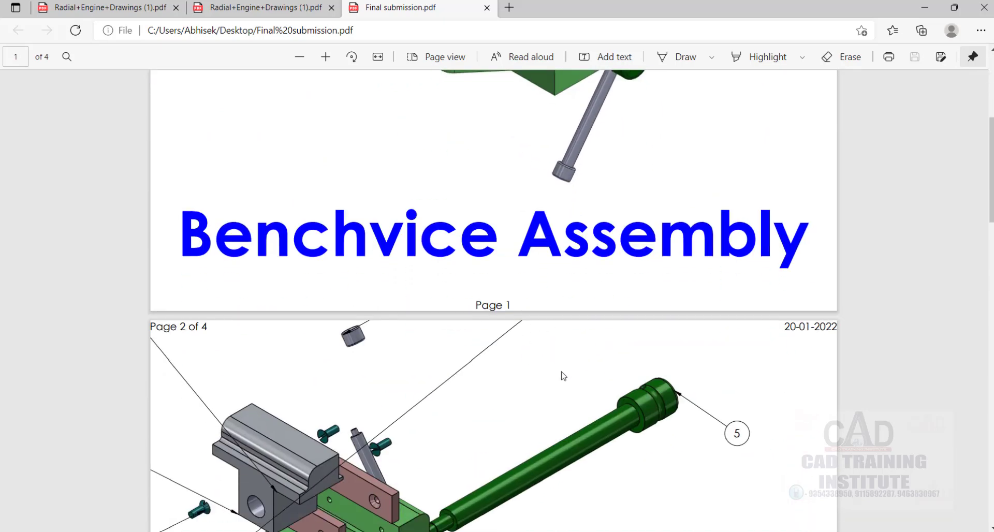
{"action": "scroll", "coordinate": [563, 375], "scroll_direction": "down", "scroll_amount": 5}
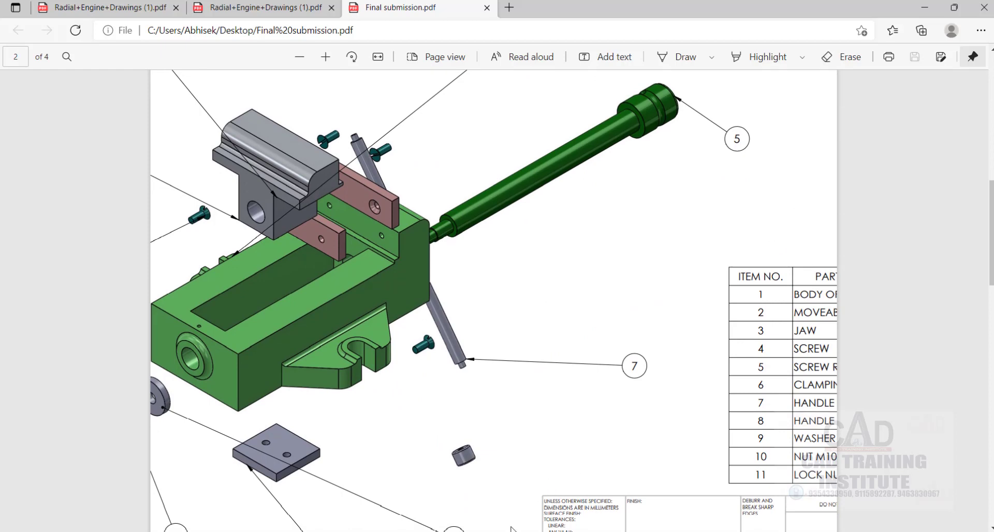
- Minimize the PDF viewer and switch back to the Assem1 drawing in SOLIDWORKS
{"action": "left_click", "coordinate": [497, 531]}
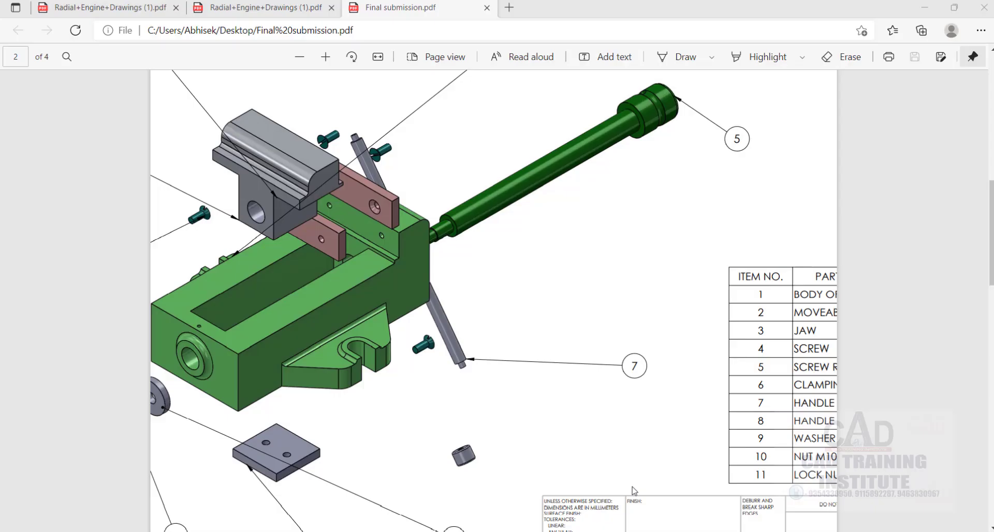
{"action": "left_click", "coordinate": [924, 7]}
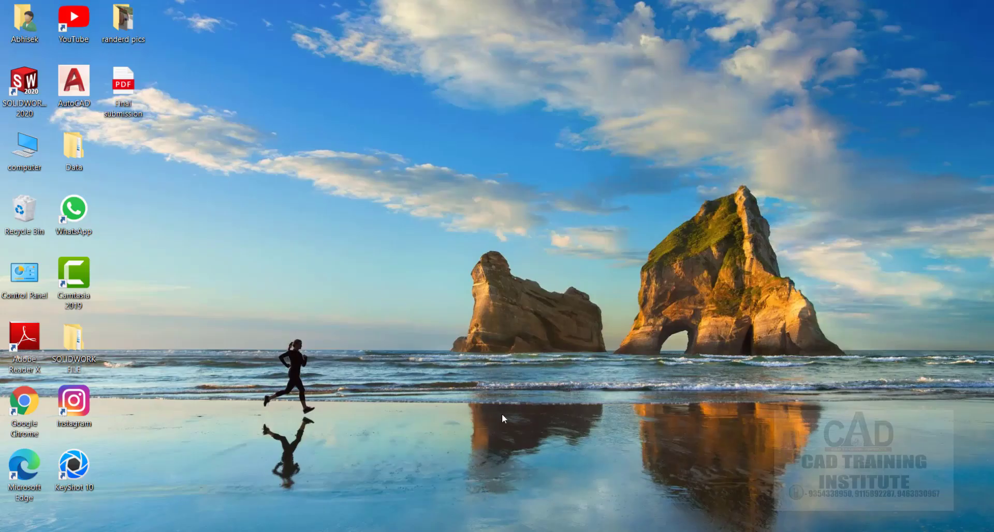
{"action": "mouse_move", "coordinate": [496, 531]}
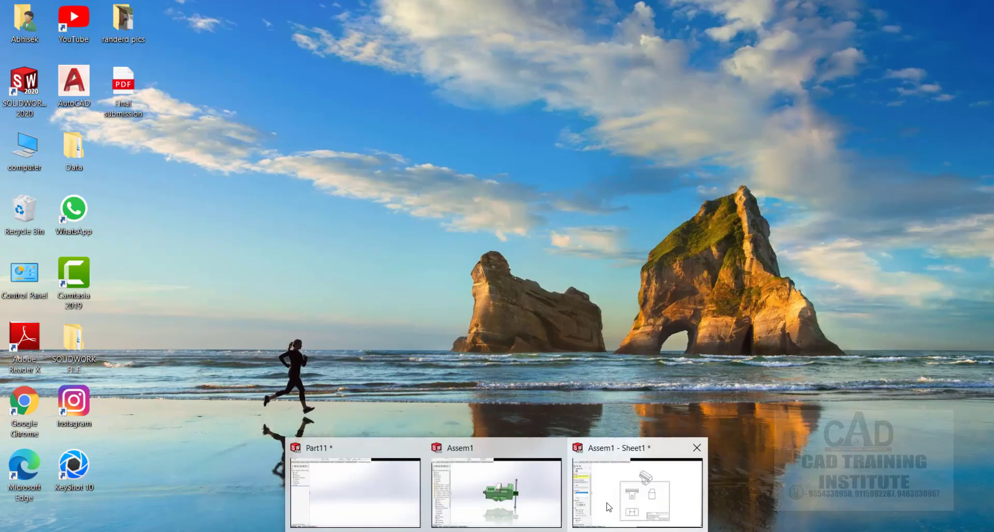
{"action": "mouse_move", "coordinate": [608, 503]}
{"action": "left_click", "coordinate": [612, 458]}
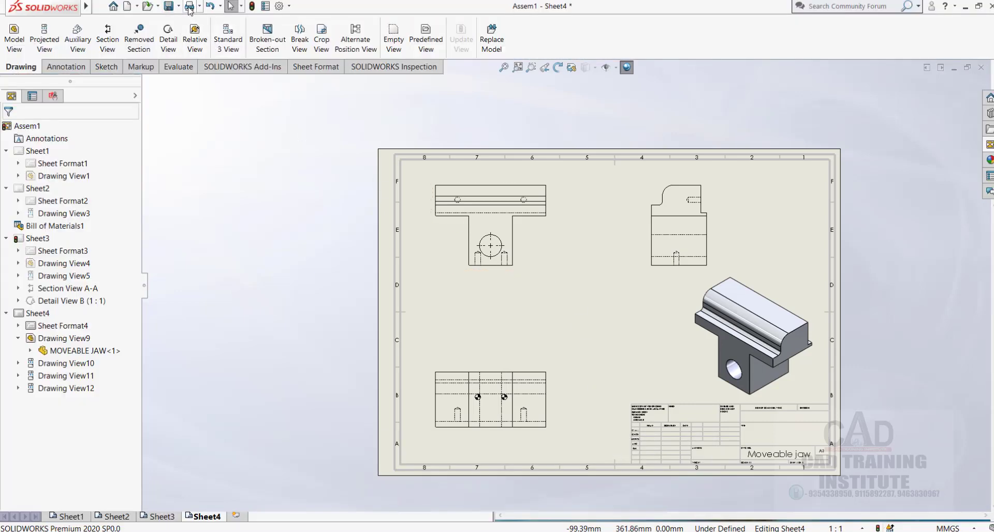
- Start a custom header for the print job and replace its left section text with "cad"
{"action": "left_click", "coordinate": [189, 7]}
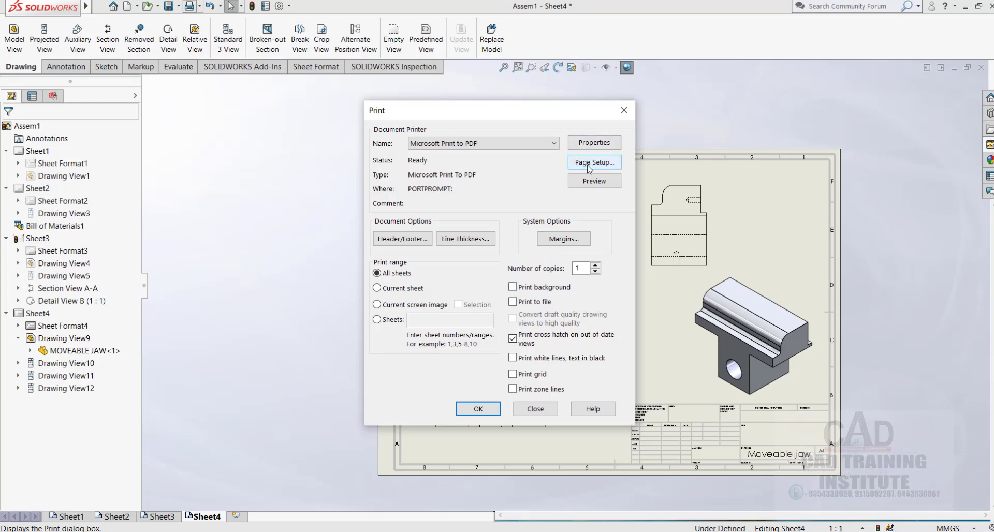
{"action": "left_click", "coordinate": [387, 241]}
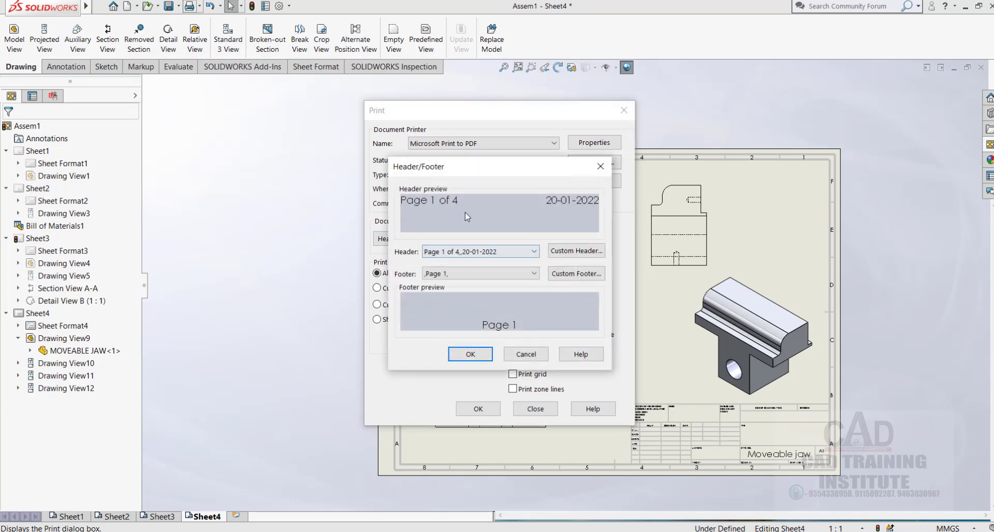
{"action": "left_click", "coordinate": [574, 251]}
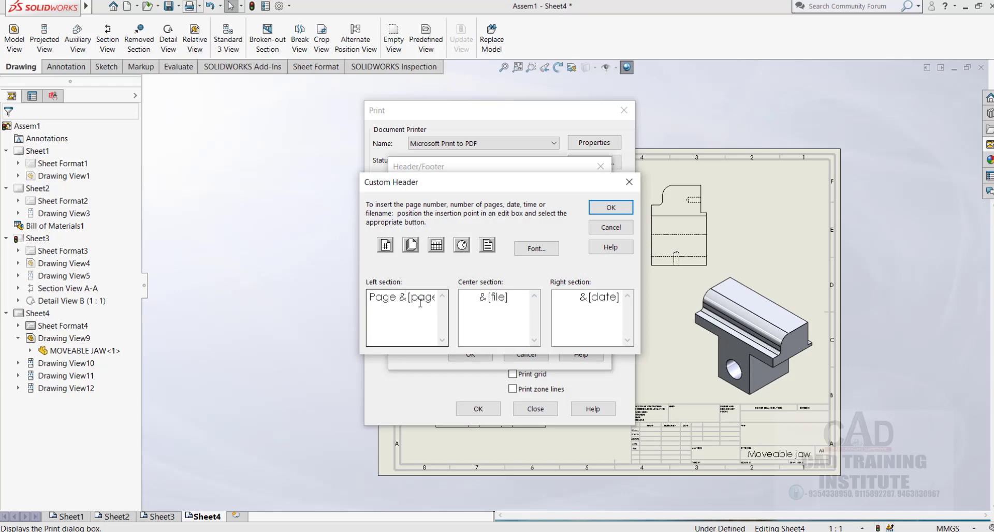
{"action": "left_click_drag", "start_coordinate": [425, 298], "coordinate": [316, 299]}
{"action": "key", "text": "BackSpace"}
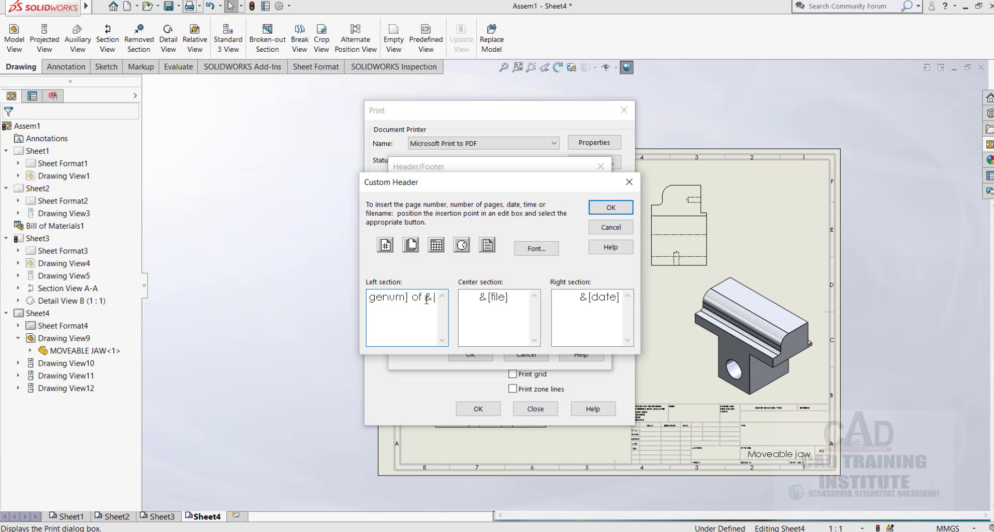
{"action": "key", "text": "Delete"}
{"action": "key", "text": "Delete"}
{"action": "key", "text": "Delete"}
{"action": "key", "text": "Delete"}
{"action": "key", "text": "Delete"}
{"action": "key", "text": "Delete"}
{"action": "key", "text": "Delete"}
{"action": "key", "text": "Delete"}
{"action": "key", "text": "Delete"}
{"action": "key", "text": "Delete"}
{"action": "key", "text": "Delete"}
{"action": "key", "text": "Delete"}
{"action": "key", "text": "Delete"}
{"action": "key", "text": "Delete"}
{"action": "key", "text": "Delete"}
{"action": "key", "text": "Delete"}
{"action": "key", "text": "Delete"}
{"action": "key", "text": "Delete"}
- Set the custom header's center section to "Training" and right section to "Institute", and apply the header and footer settings
{"action": "left_click_drag", "start_coordinate": [511, 298], "coordinate": [455, 293]}
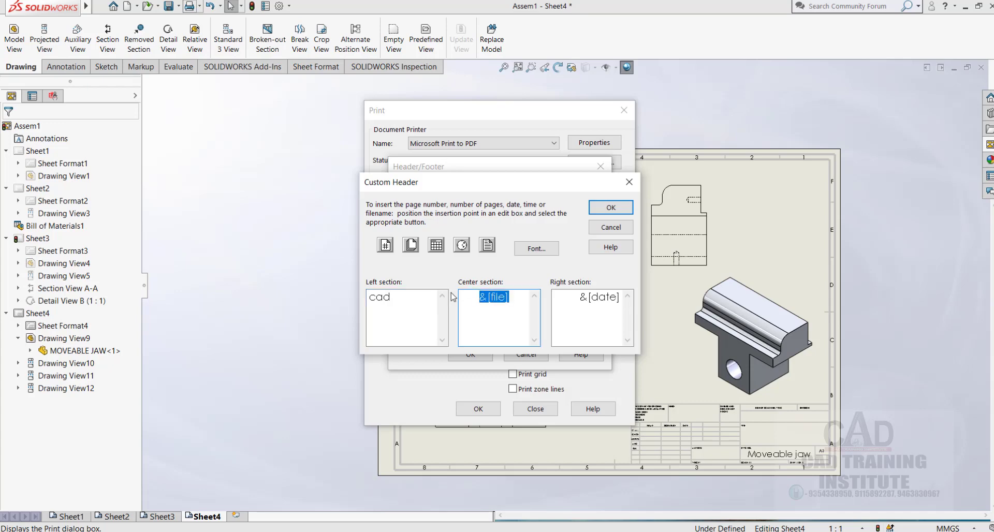
{"action": "type", "text": "Training"}
{"action": "left_click_drag", "start_coordinate": [555, 299], "coordinate": [656, 300]}
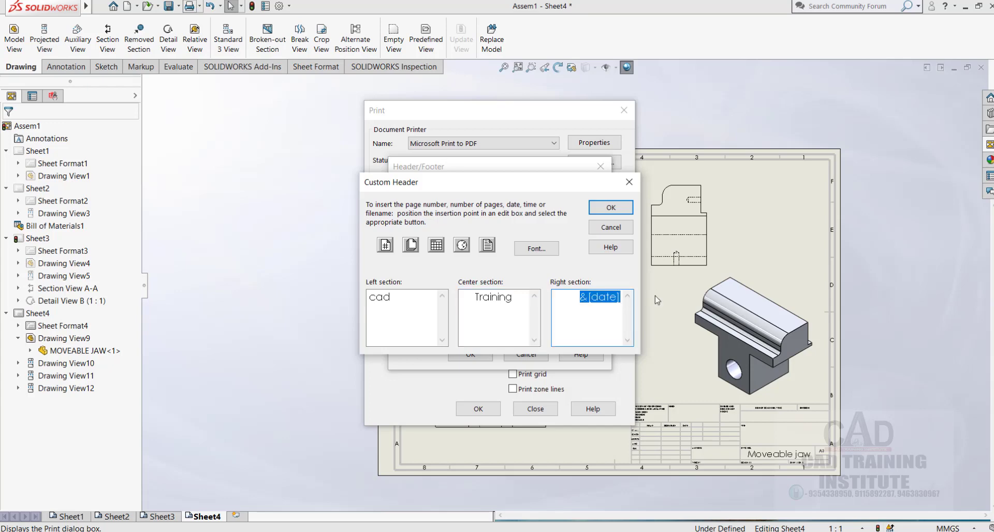
{"action": "key", "text": "Delete"}
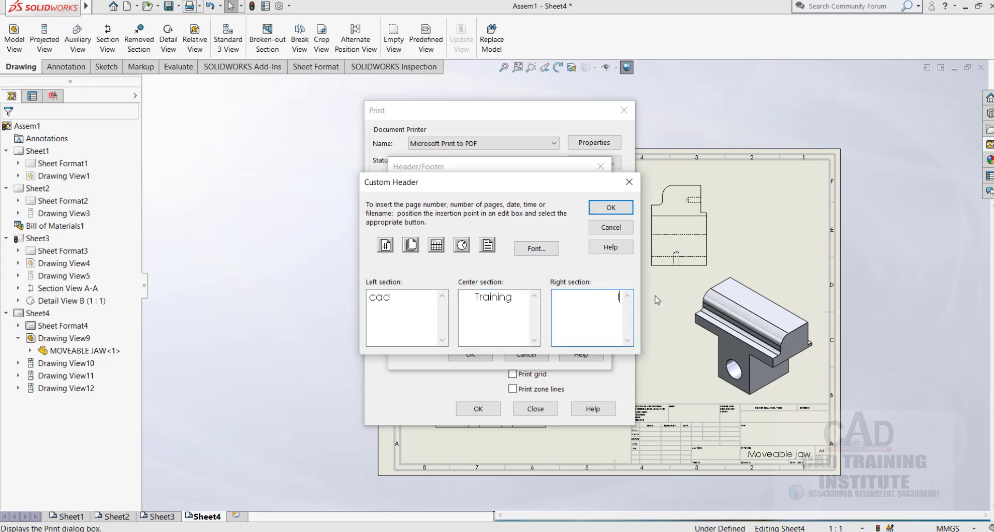
{"action": "type", "text": "Institute"}
{"action": "left_click", "coordinate": [602, 208]}
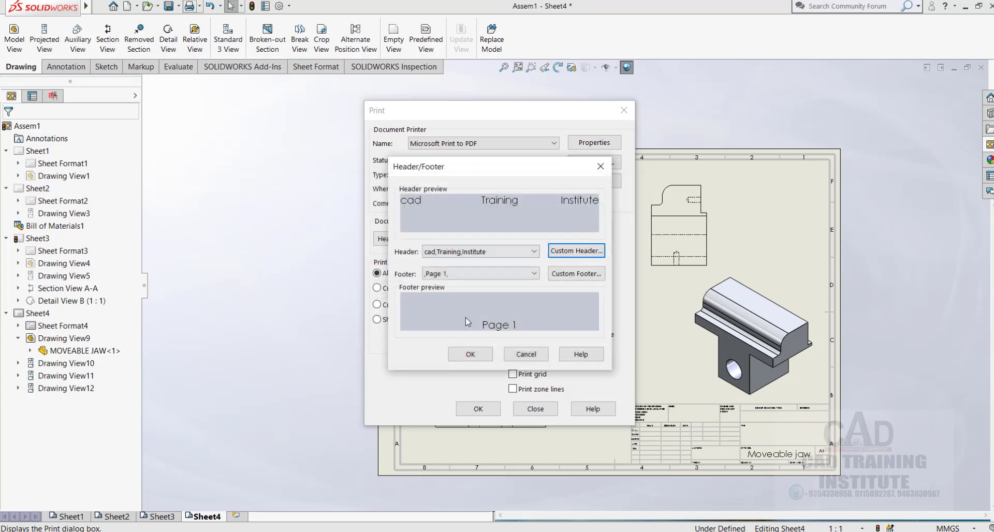
{"action": "left_click", "coordinate": [471, 354]}
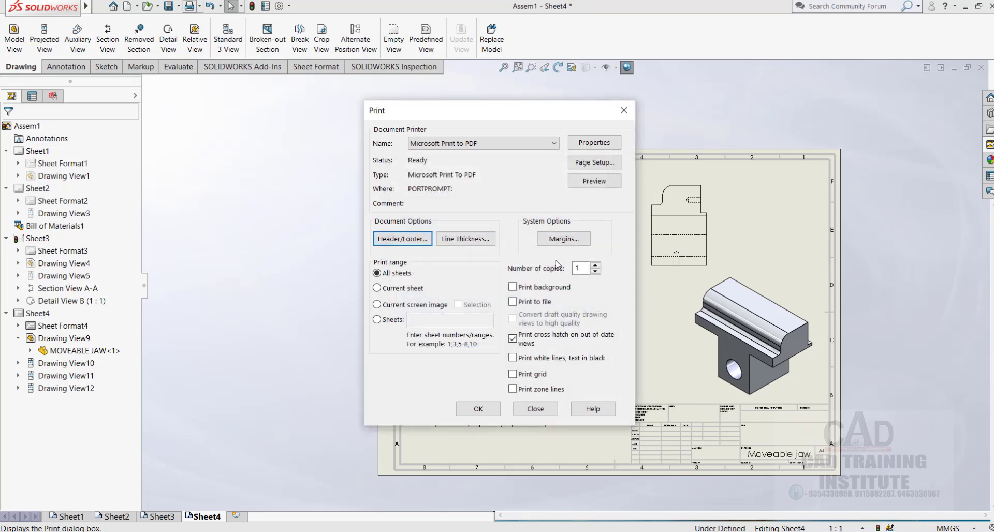
- Set the print page setup to A3 paper with high quality and scale to fit, and apply it
{"action": "left_click", "coordinate": [590, 162]}
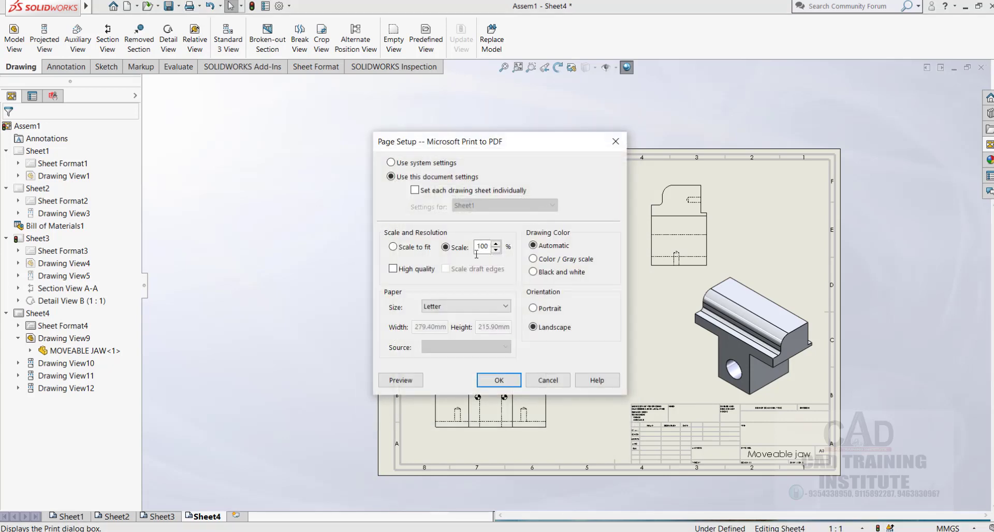
{"action": "left_click", "coordinate": [449, 307]}
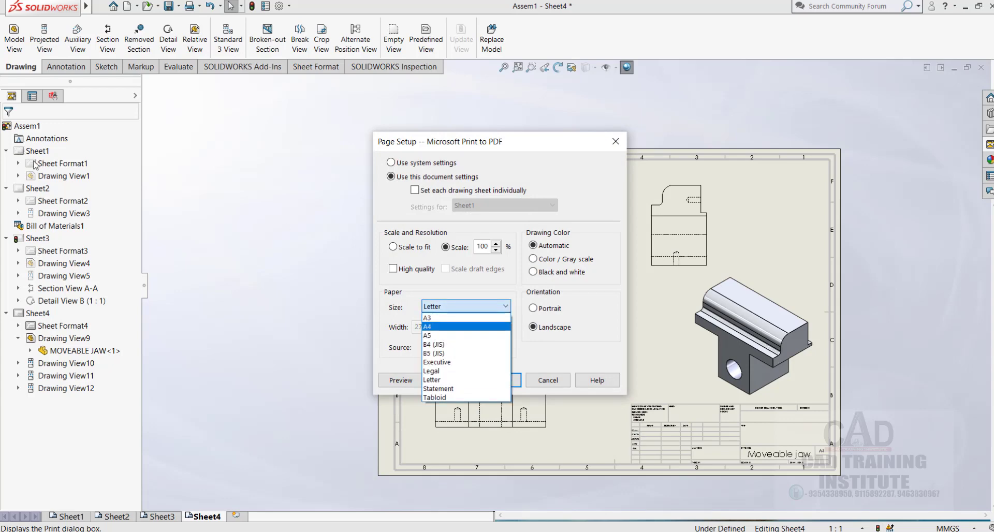
{"action": "left_click", "coordinate": [428, 318]}
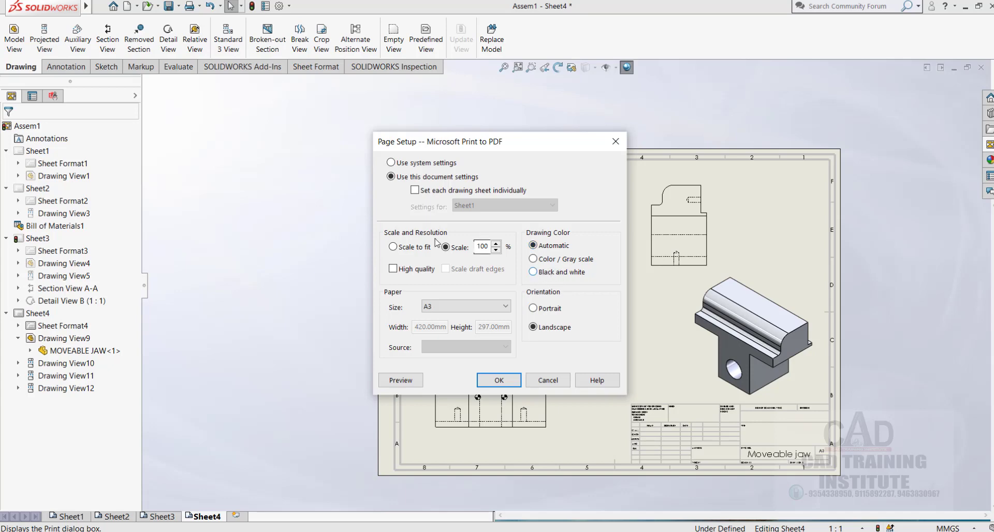
{"action": "left_click", "coordinate": [393, 269]}
{"action": "left_click", "coordinate": [393, 247]}
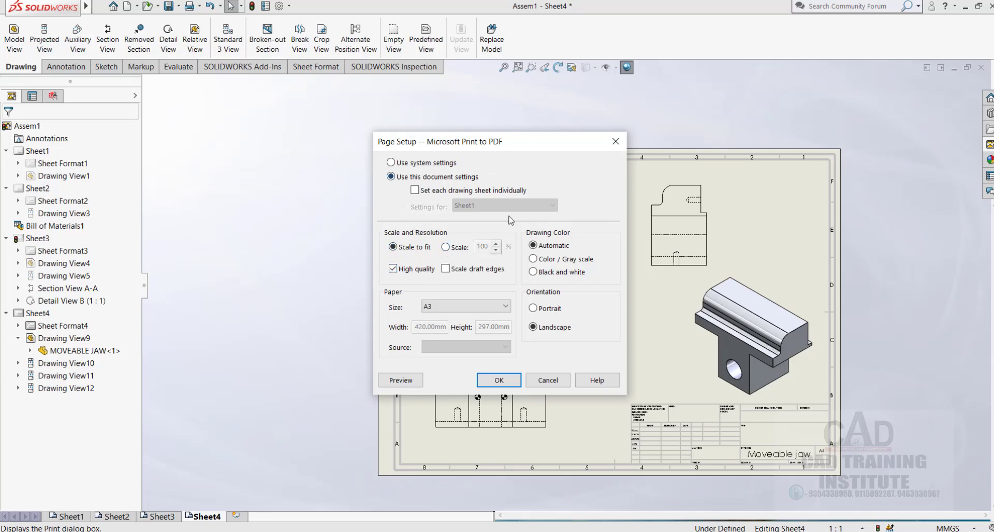
{"action": "left_click", "coordinate": [498, 380]}
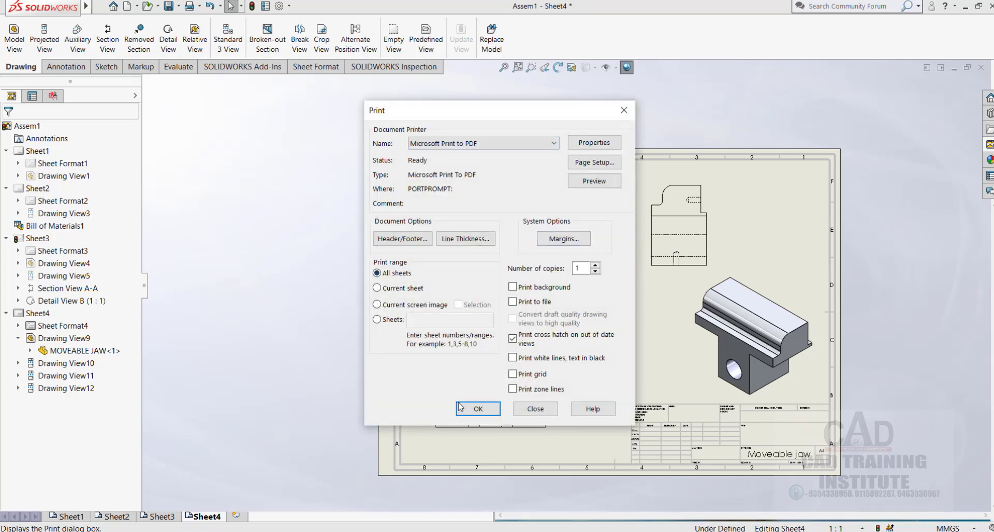
- Print all sheets to PDF on the Desktop as "Final submission", replacing the existing file
{"action": "left_click", "coordinate": [478, 409]}
{"action": "left_click", "coordinate": [566, 318]}
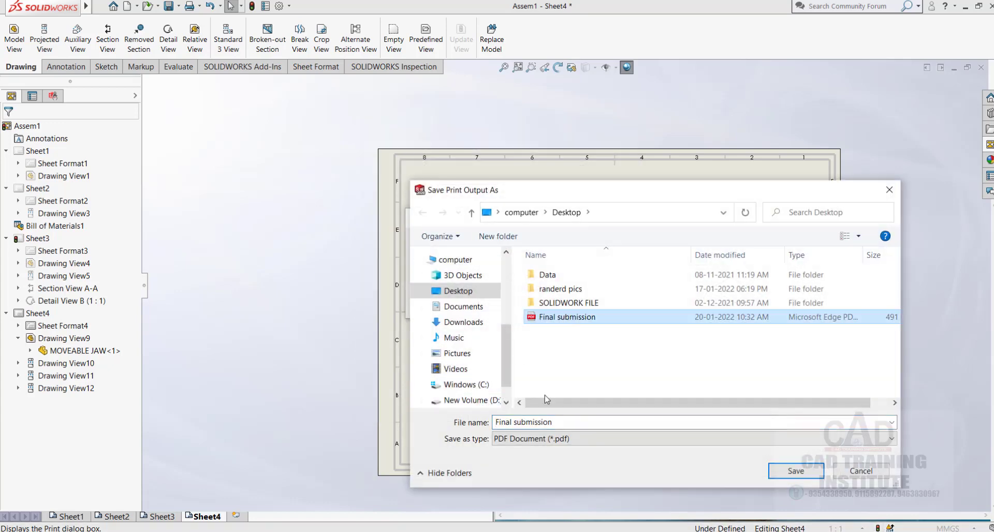
{"action": "left_click", "coordinate": [796, 472]}
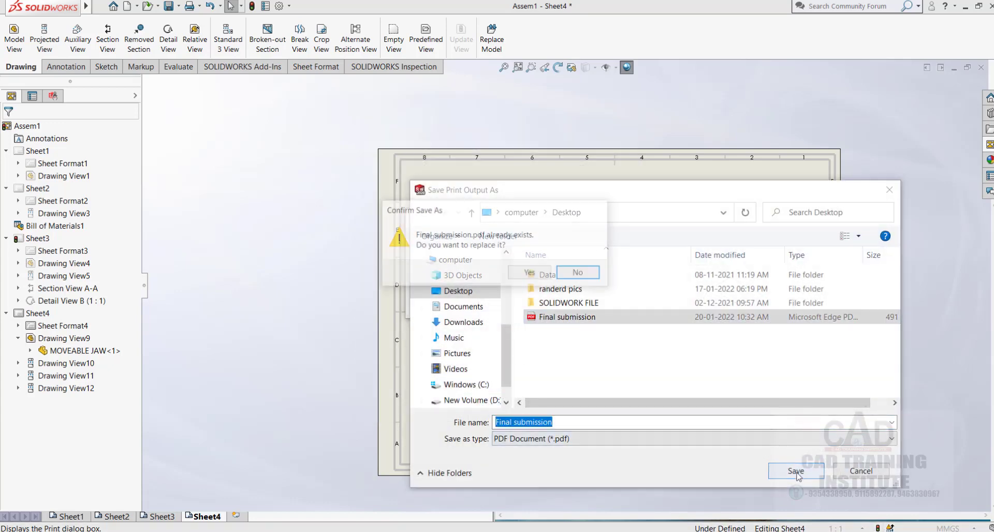
{"action": "left_click", "coordinate": [531, 274]}
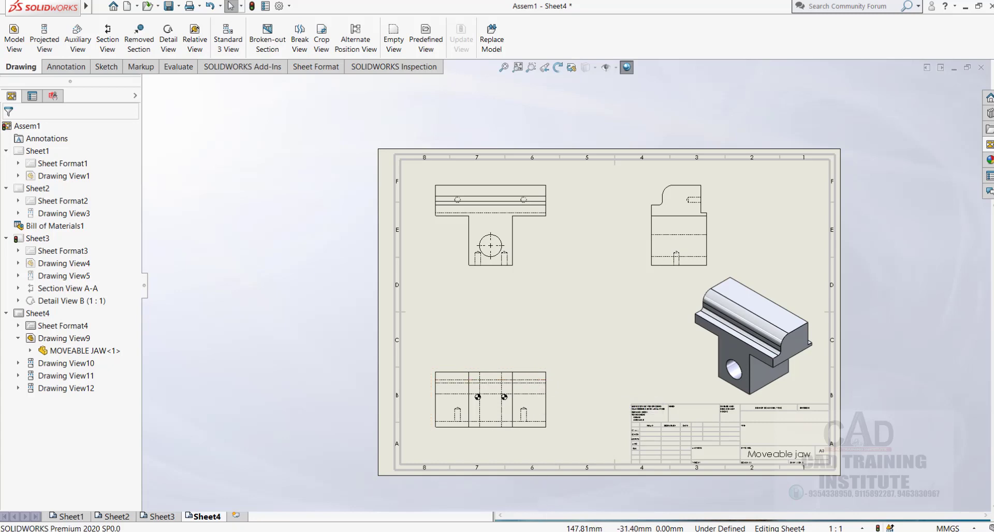
- Minimize SOLIDWORKS, open the Final submission PDF from the desktop, and zoom out to check the printed sheets' headers and footers
{"action": "left_click", "coordinate": [965, 7]}
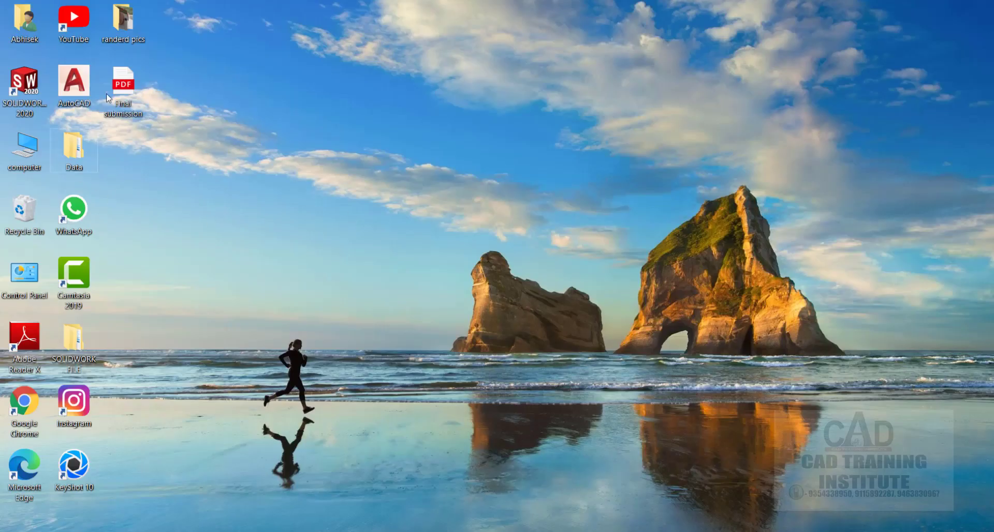
{"action": "right_click", "coordinate": [126, 78]}
{"action": "left_click", "coordinate": [155, 83]}
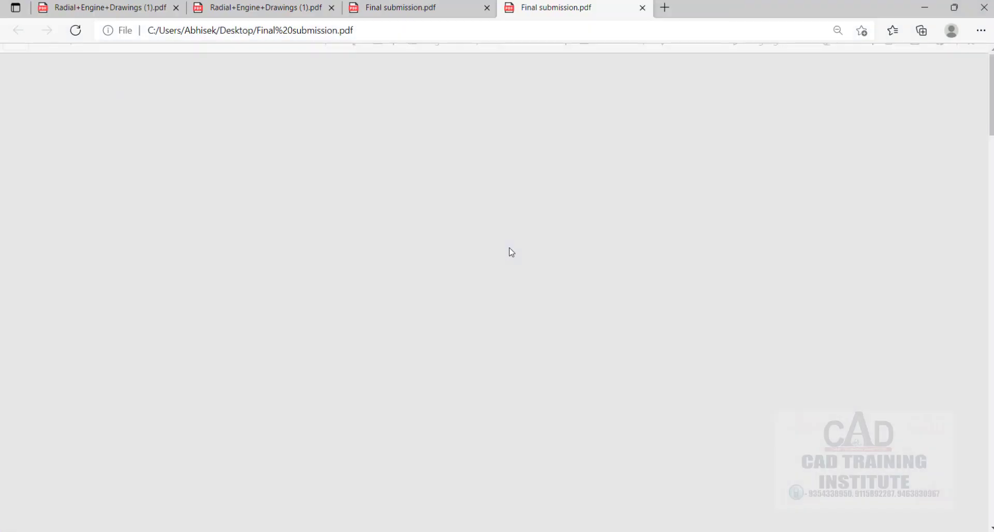
{"action": "scroll", "coordinate": [505, 290], "scroll_direction": "down", "scroll_amount": 10}
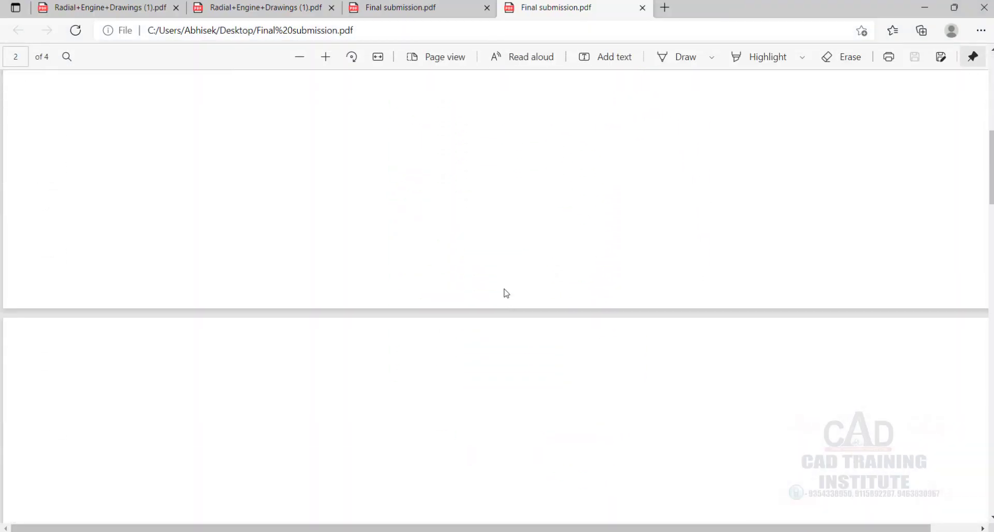
{"action": "scroll", "coordinate": [501, 295], "scroll_direction": "up", "scroll_amount": 5}
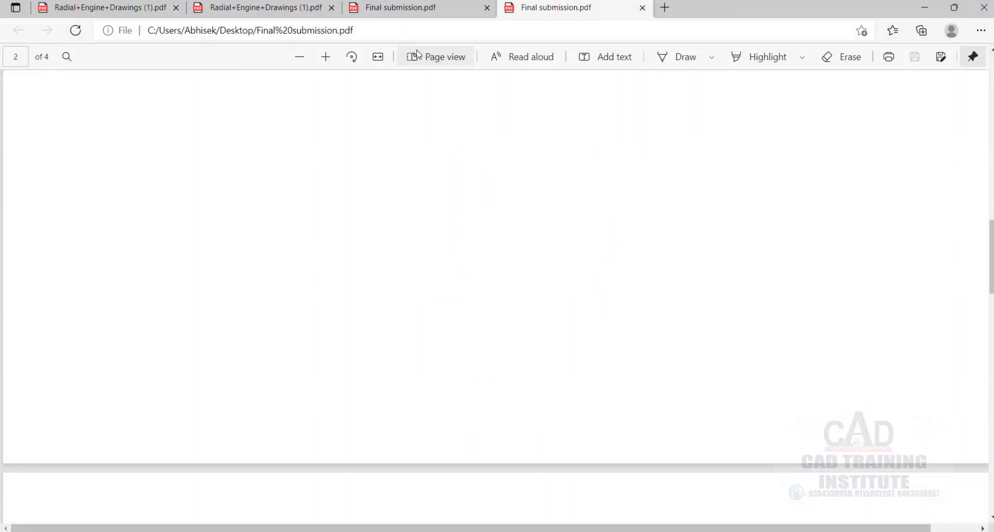
{"action": "left_click", "coordinate": [300, 57]}
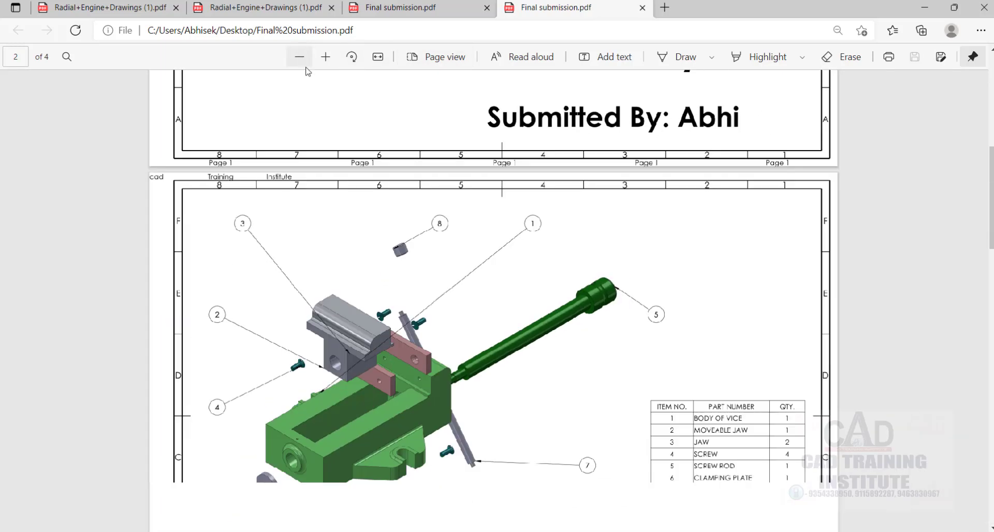